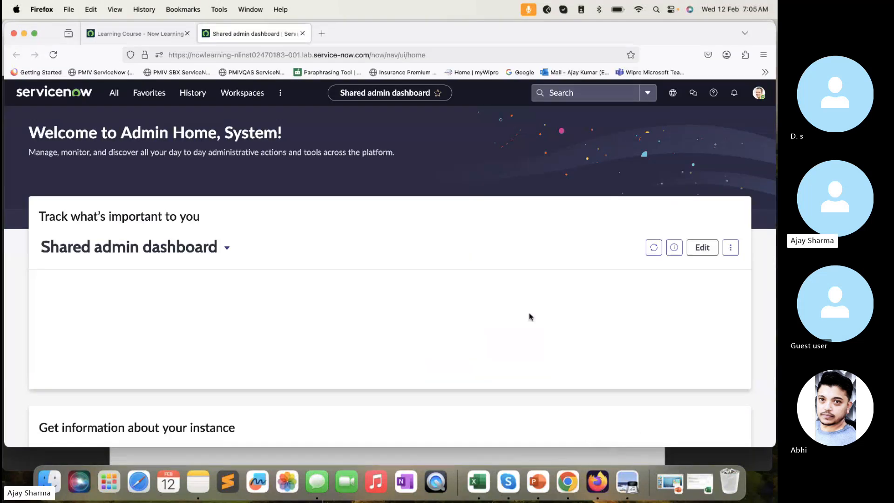
- Check the event generation instructions in the SN-EMF X010.pdf lab guide and return to Firefox
left_click(367, 452)
scroll(343, 272, "up", 3)
scroll(343, 272, "down", 10)
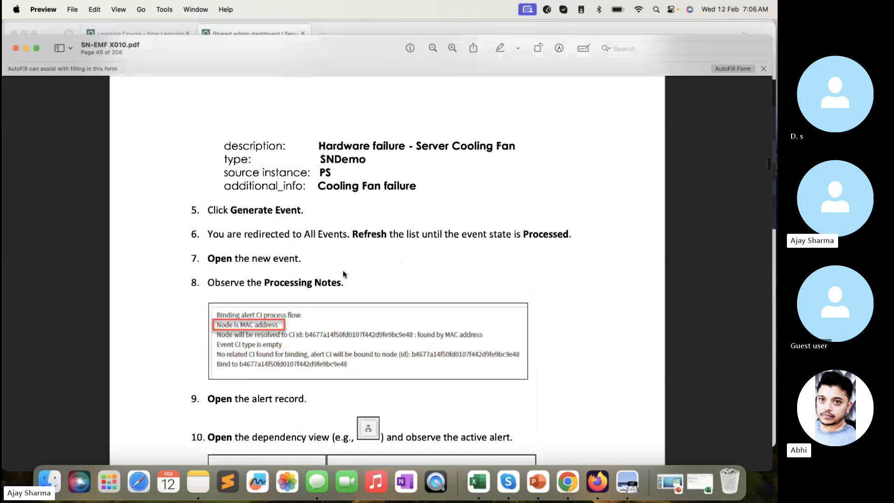
scroll(343, 273, "up", 2)
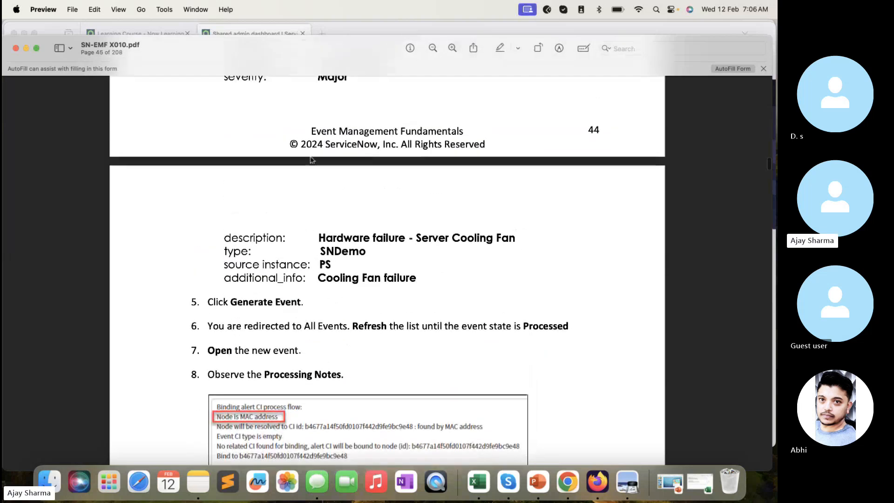
left_click(367, 29)
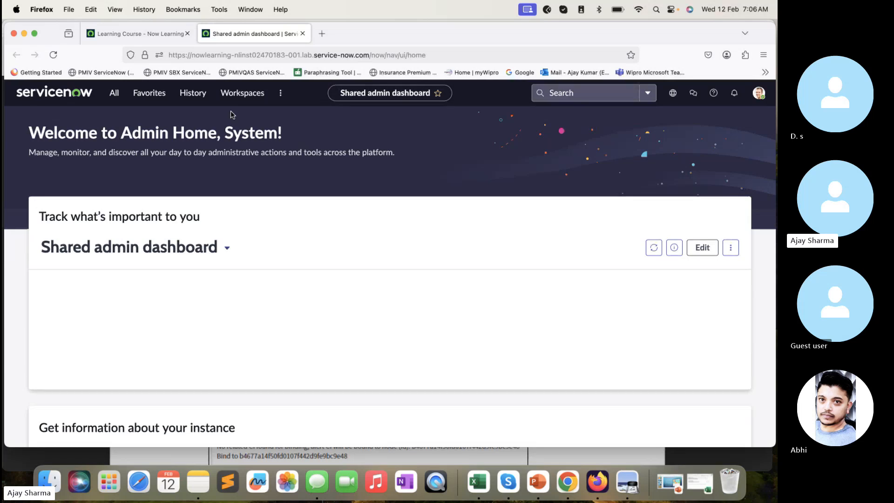
- Search the navigator for simulation and open the Event Generator in a new browser tab
left_click(114, 94)
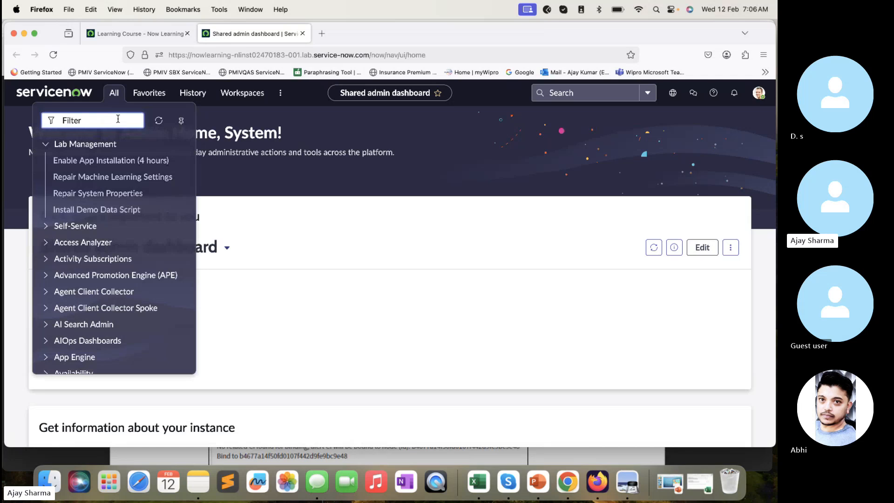
type("si")
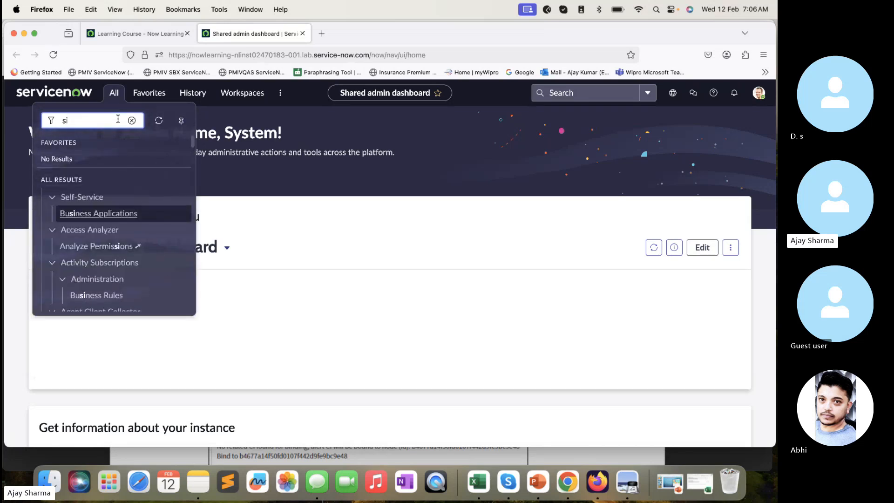
type("mulation")
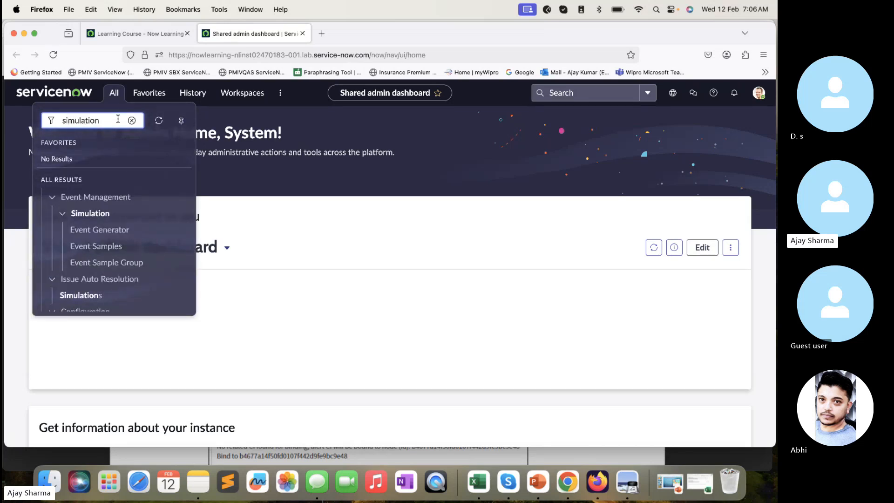
left_click(115, 237)
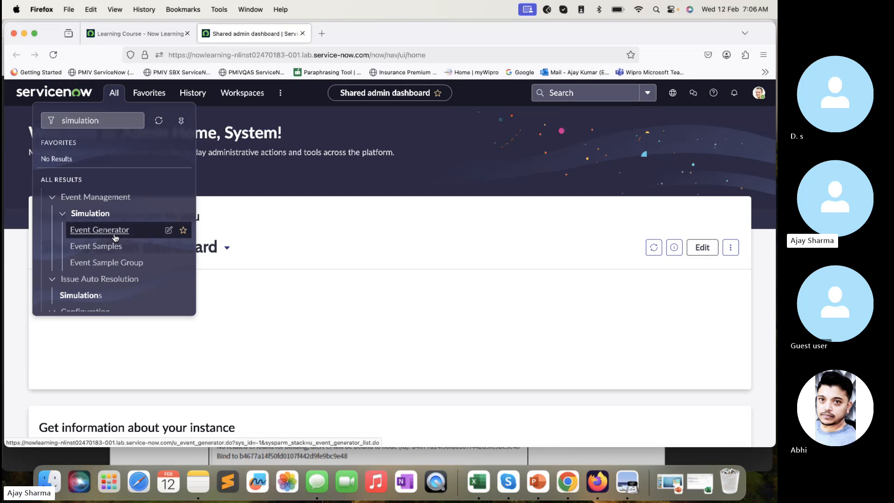
left_click(115, 237, "super")
left_click(357, 35)
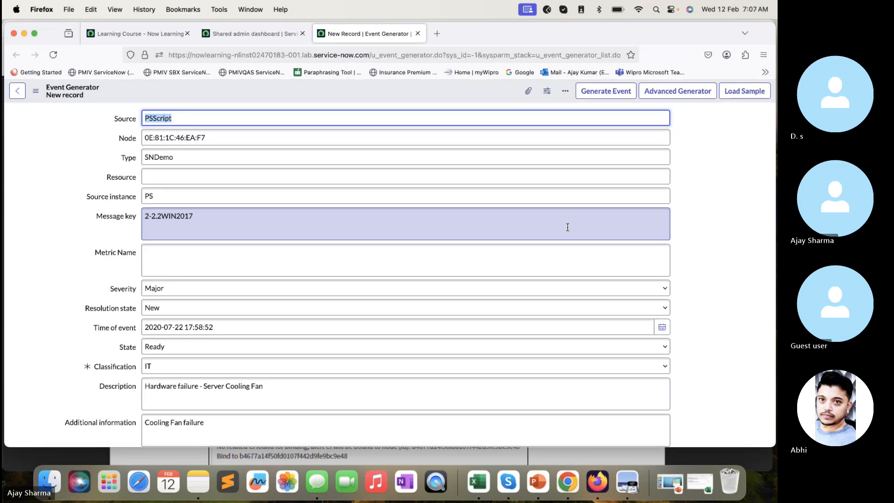
- Look over the event form and load the lab event sample for the critical print spooler service error
scroll(567, 227, "down", 2)
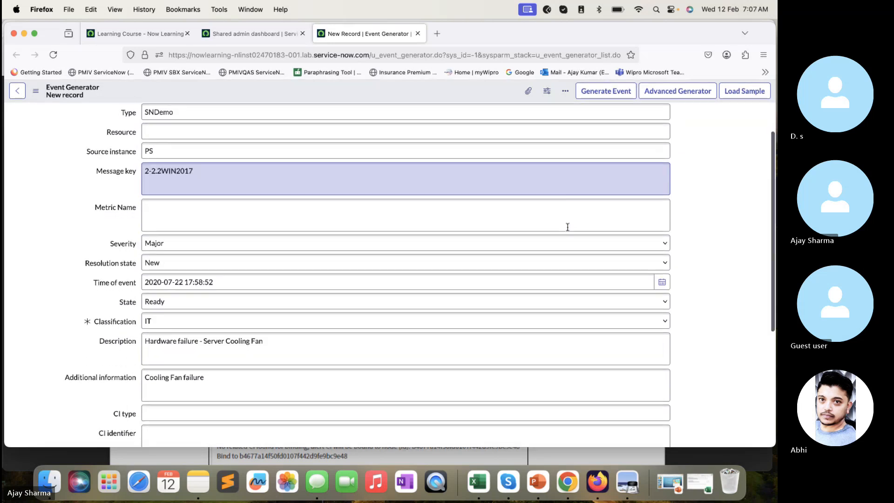
scroll(567, 227, "up", 2)
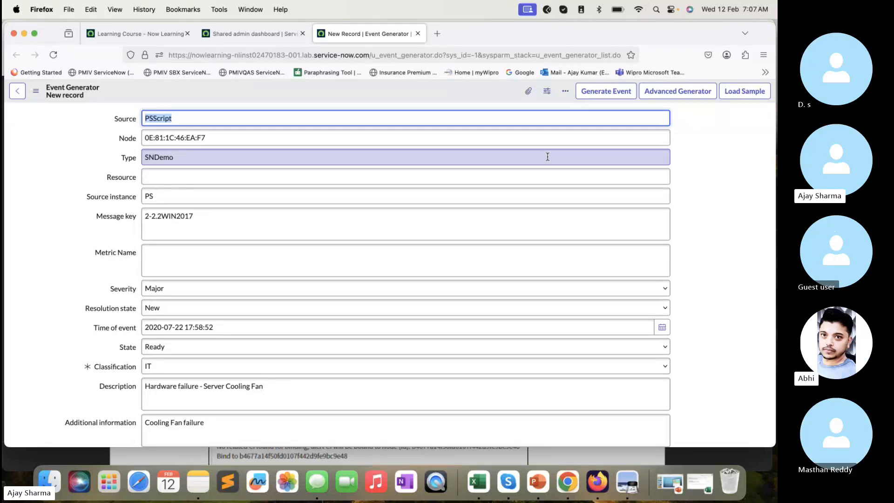
left_click(744, 91)
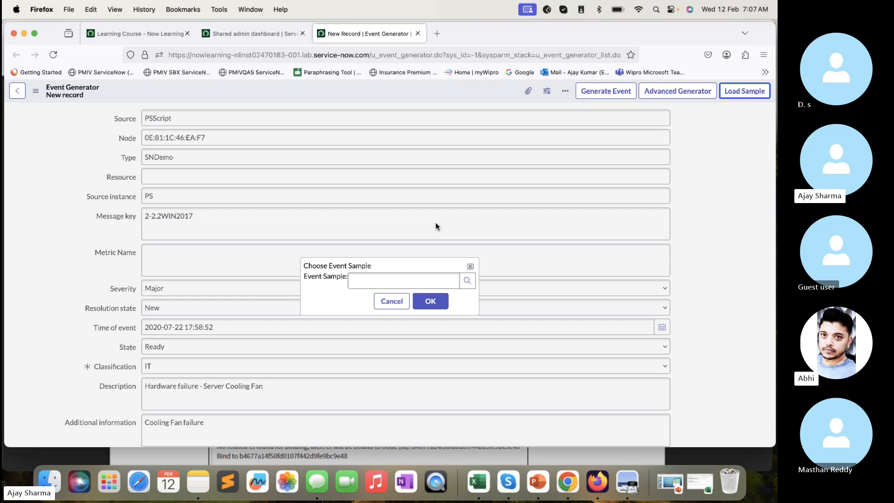
left_click(433, 280)
type("lab")
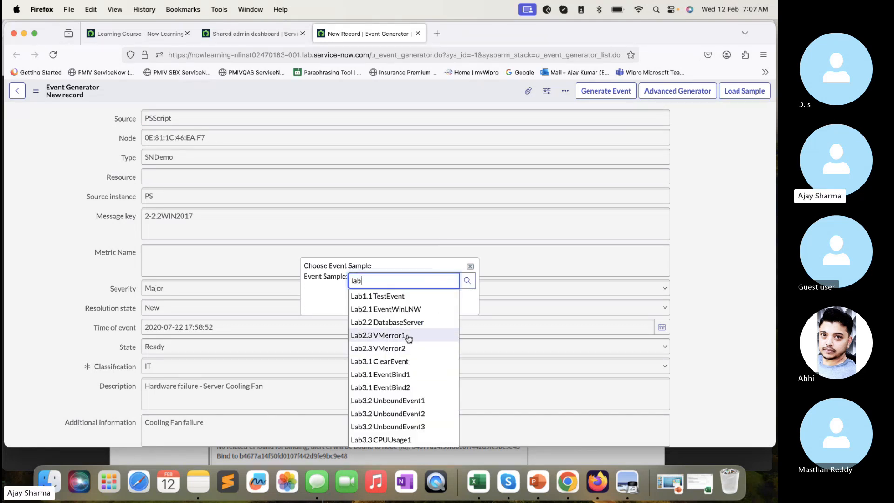
left_click(426, 335)
left_click(431, 302)
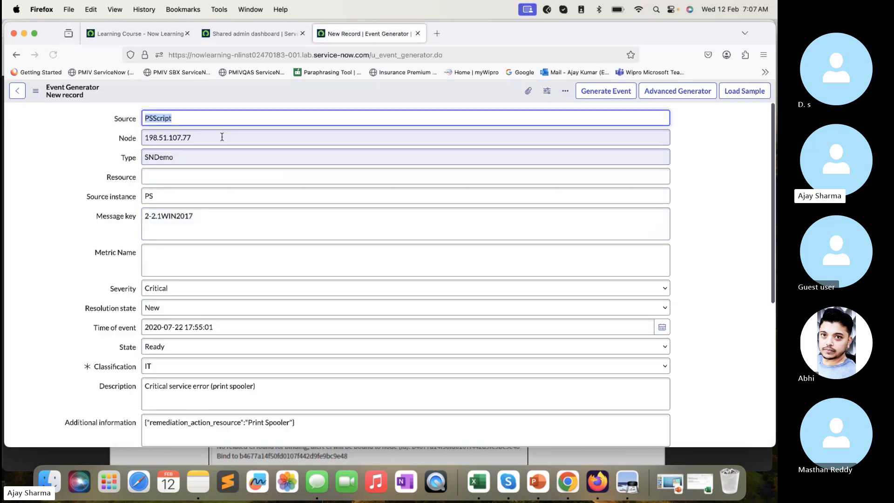
- Generate the print spooler event for node 198.51.107.77 and open its record from the events list in a new browser tab
left_click_drag(207, 136, 135, 138)
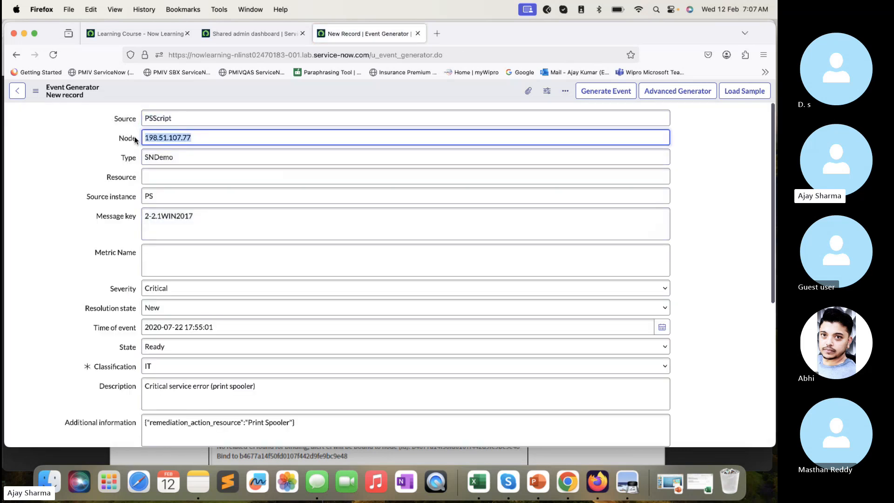
left_click(602, 91)
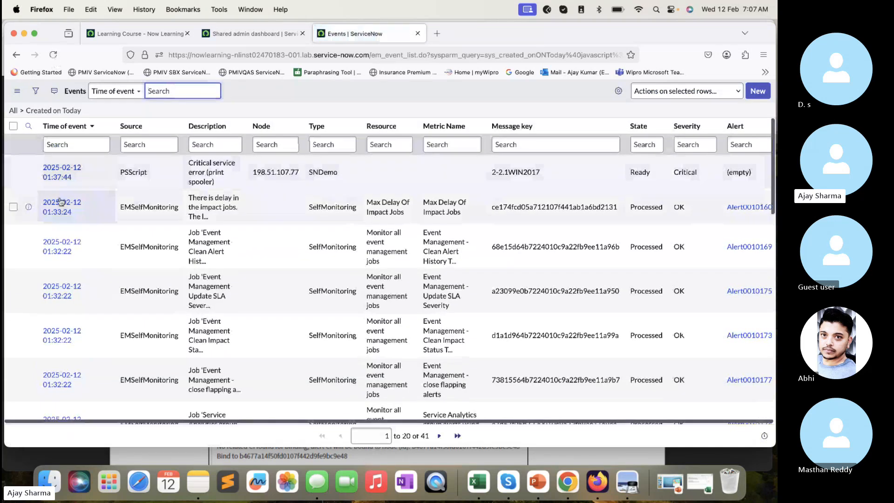
left_click(61, 178, "super")
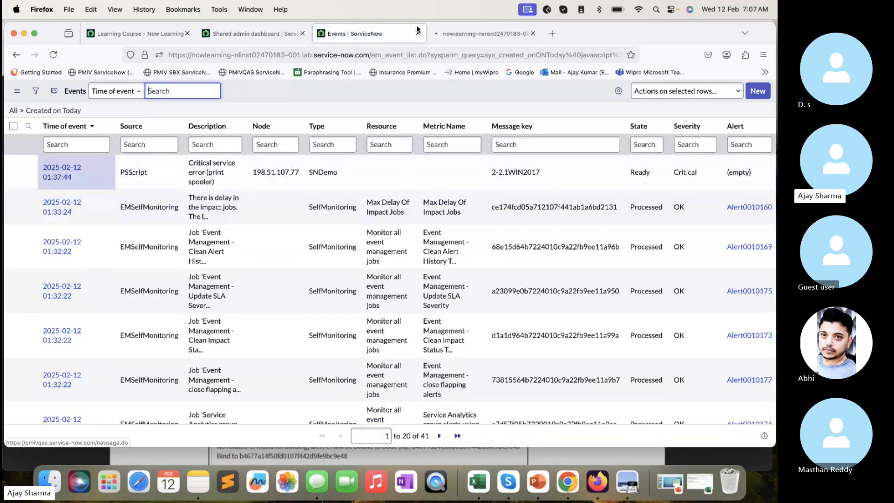
left_click(464, 34)
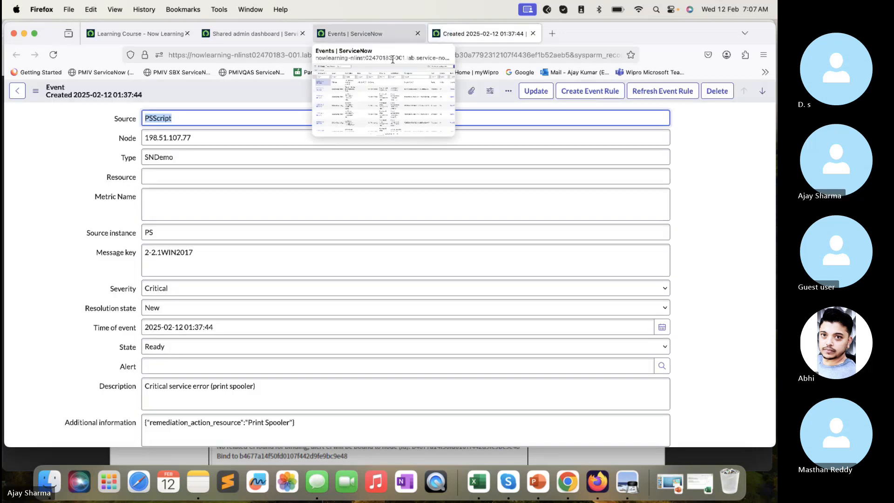
- Reload the event record and examine its alert and the CI binding lines in the Processing Notes
scroll(395, 266, "down", 3)
left_click(53, 55)
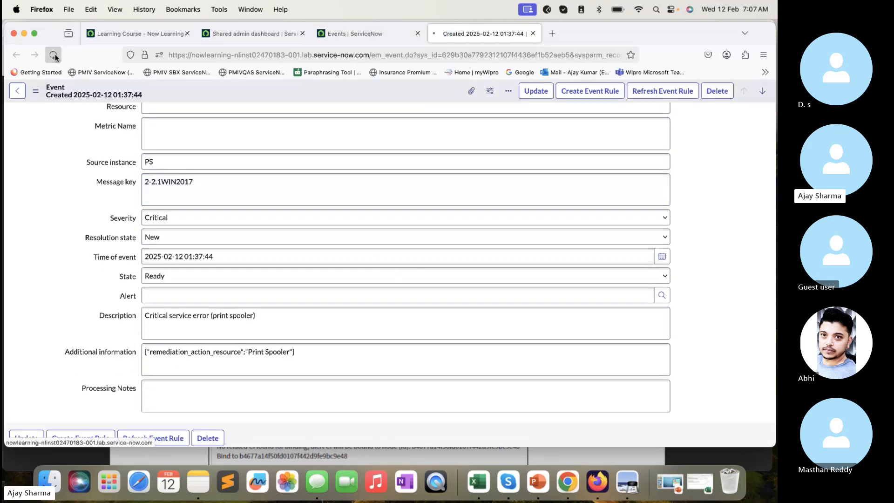
scroll(311, 239, "down", 6)
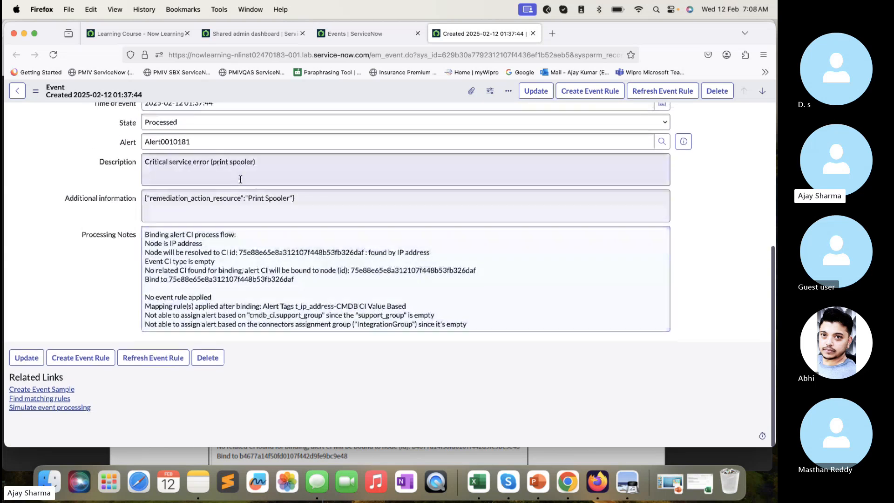
left_click(194, 142)
left_click_drag(195, 141, 131, 140)
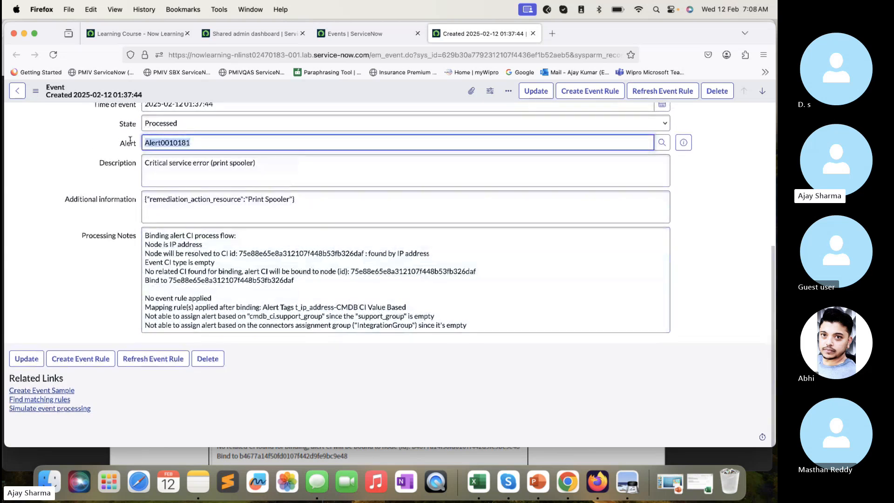
left_click_drag(209, 245, 432, 250)
left_click(146, 255)
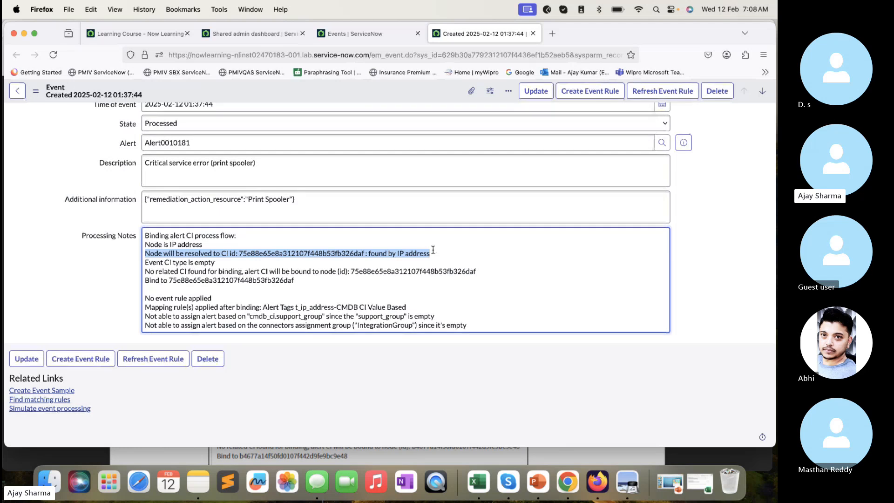
- Preview the alert linked to the event and open its full record
scroll(433, 250, "up", 10)
scroll(433, 250, "down", 7)
left_click(687, 213)
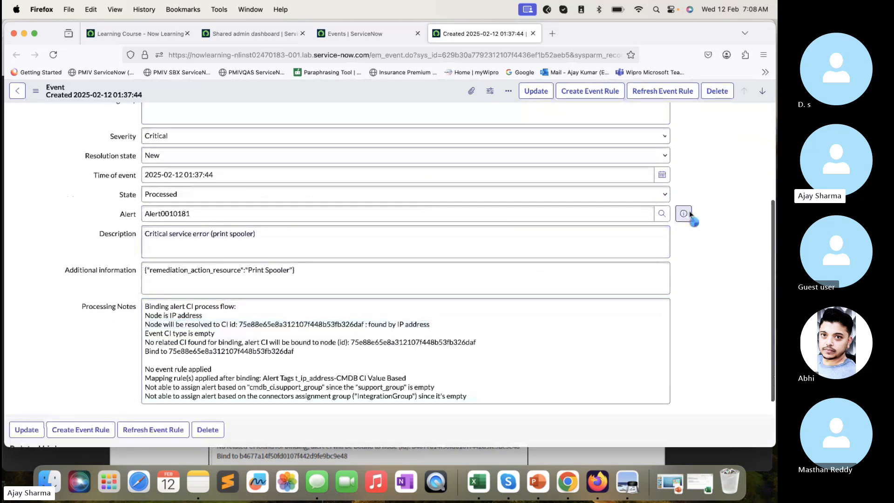
scroll(565, 204, "up", 5)
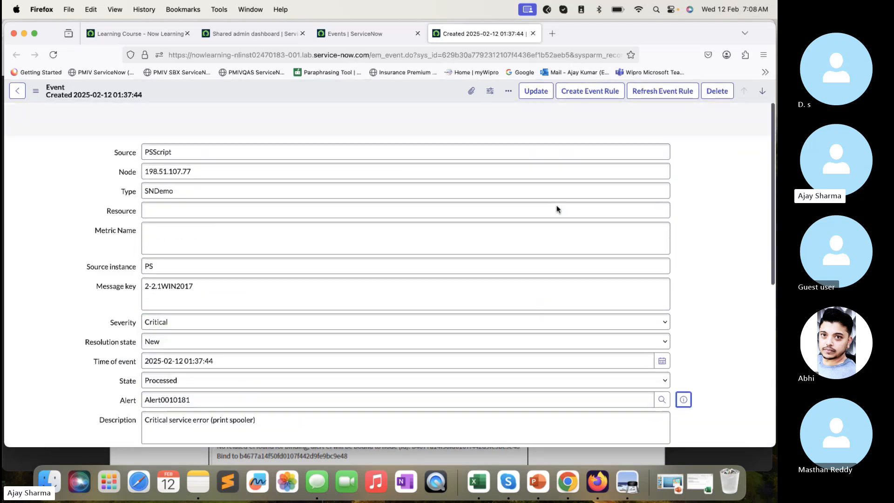
scroll(503, 217, "down", 4)
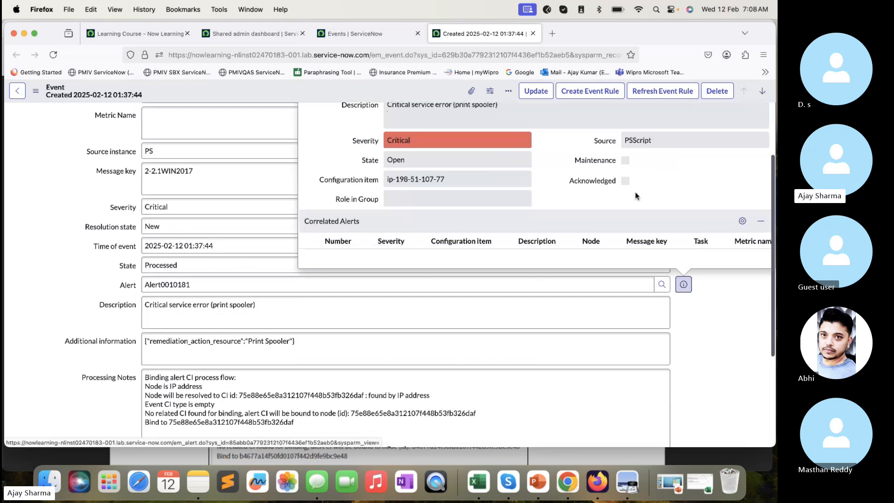
scroll(635, 192, "up", 3)
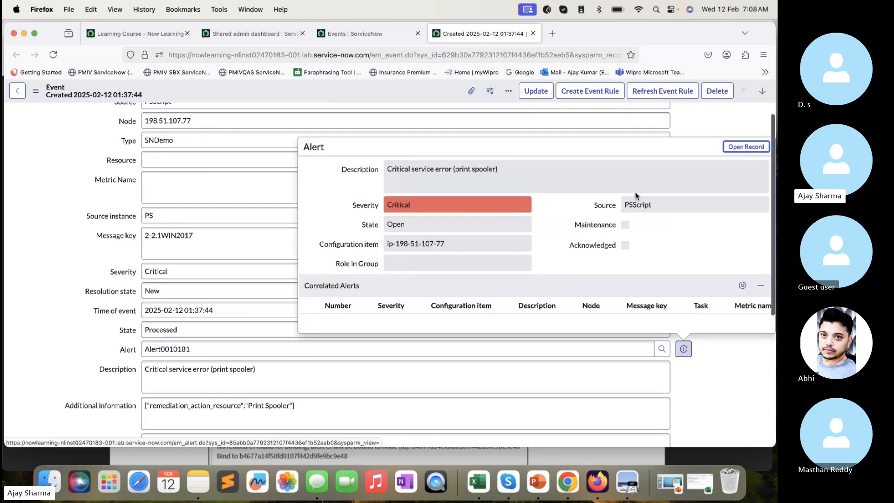
left_click(758, 147)
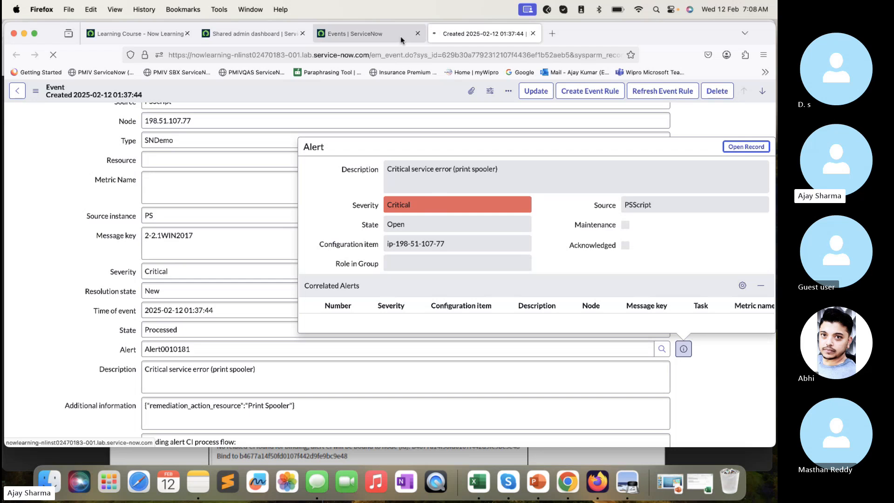
- Check the alert's node and configuration item, and open the configuration item's dependency view
mouse_move(401, 40)
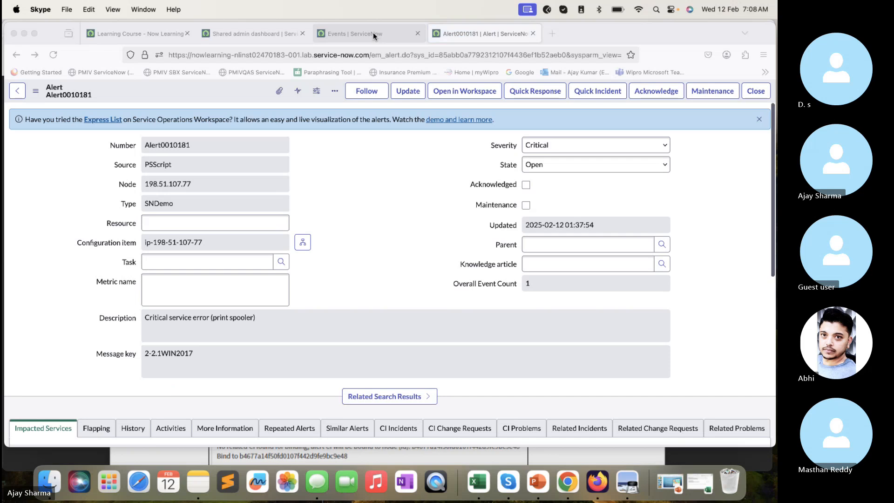
scroll(432, 326, "down", 2)
scroll(199, 186, "down", 1)
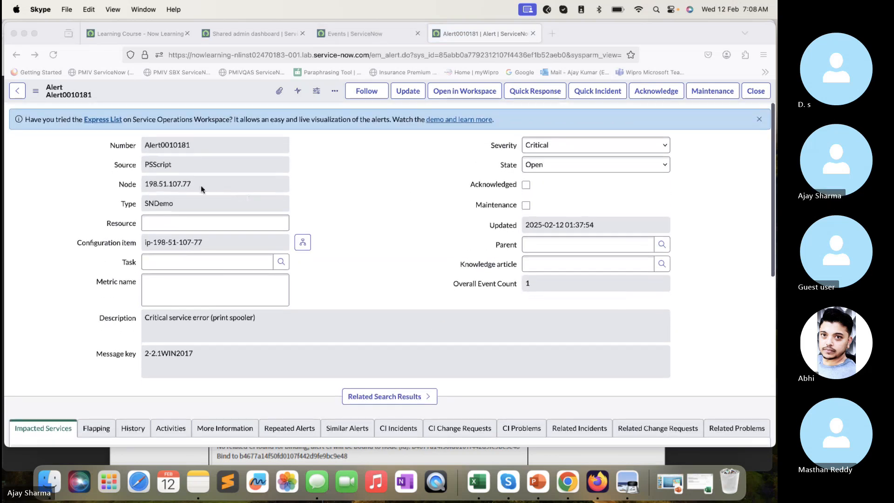
left_click(202, 183)
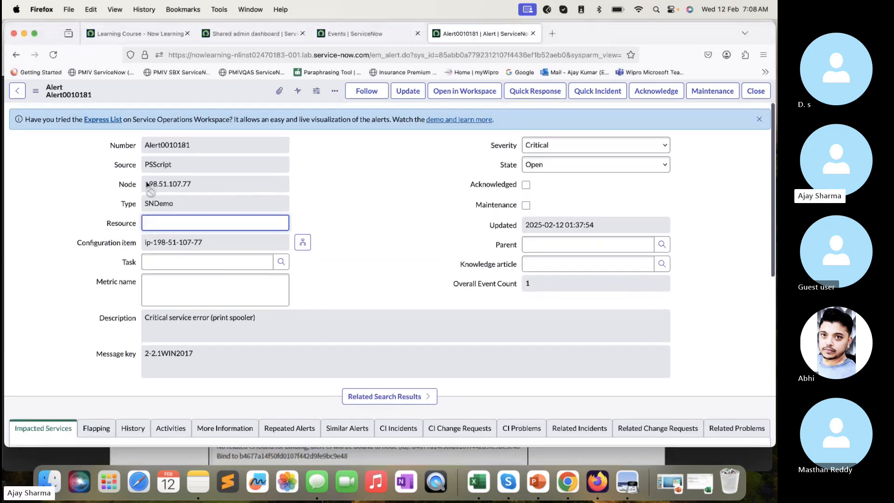
left_click_drag(205, 241, 121, 247)
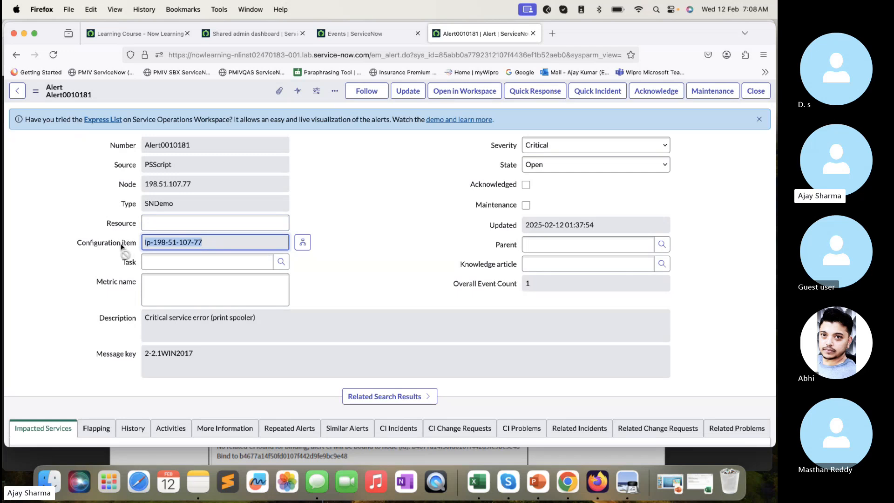
left_click(303, 242)
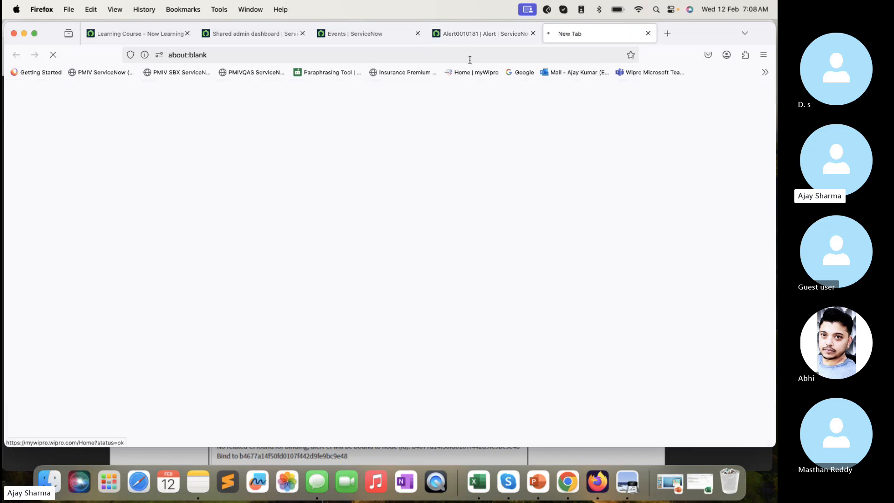
left_click(507, 34)
left_click(577, 35)
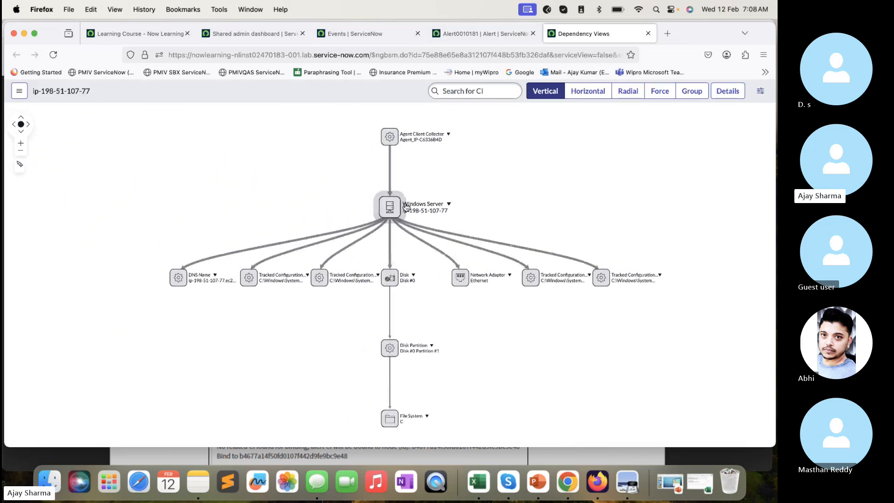
- Open the form of the Windows Server CI from the dependency map and return to the map
right_click(394, 210)
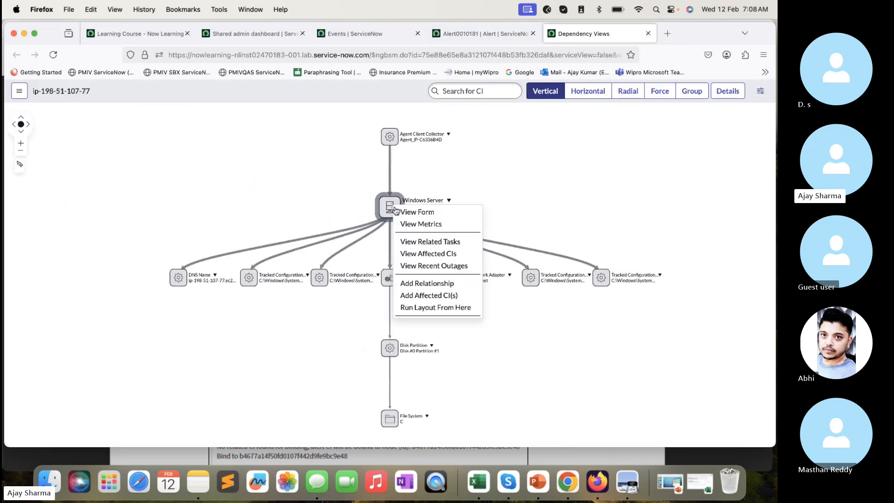
left_click(429, 213)
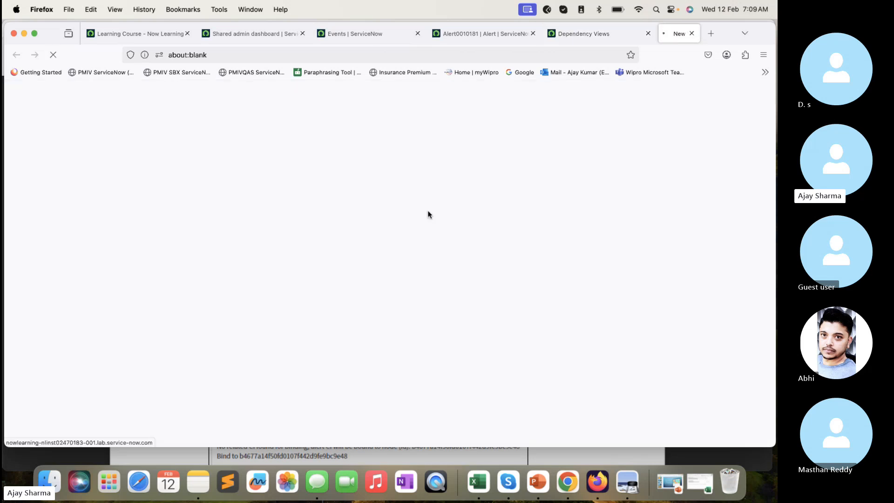
left_click(546, 36)
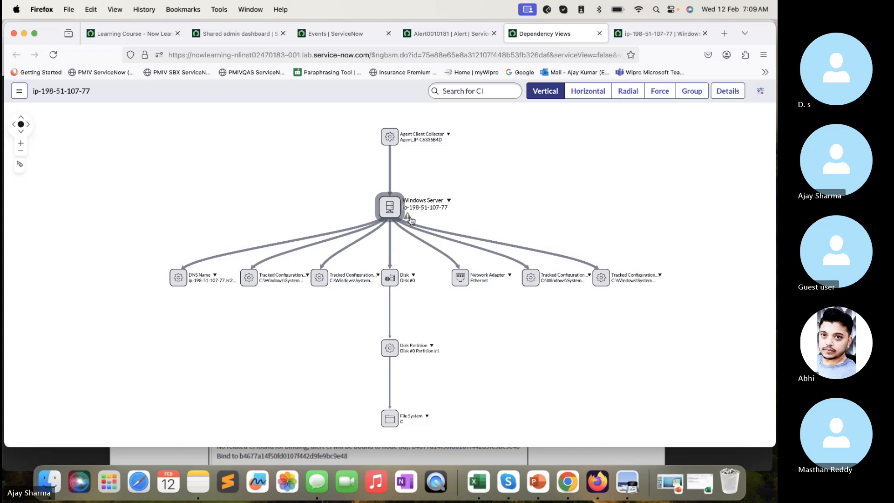
- Reload the dependency map and check the alert indicator on the Windows Server node
left_click(53, 54)
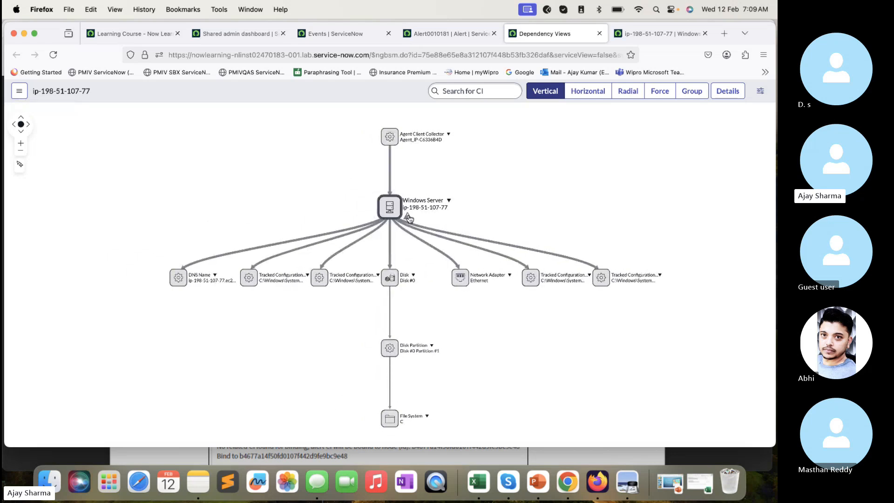
right_click(409, 219)
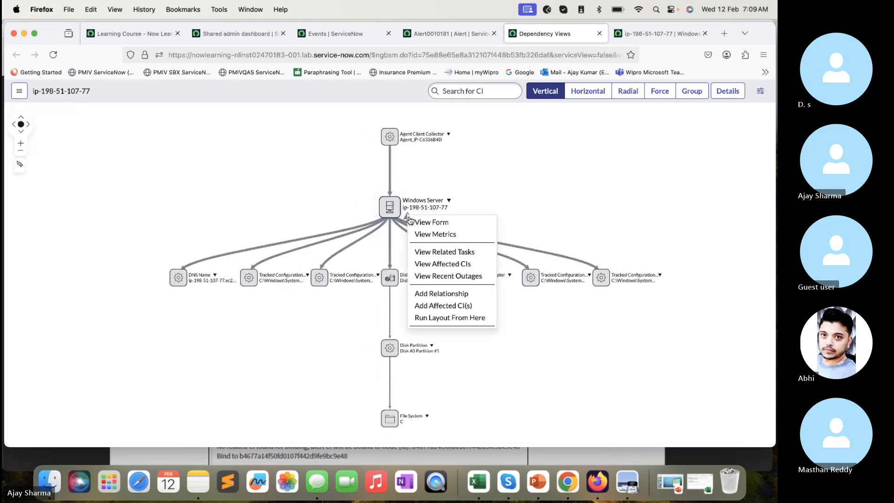
left_click(474, 202)
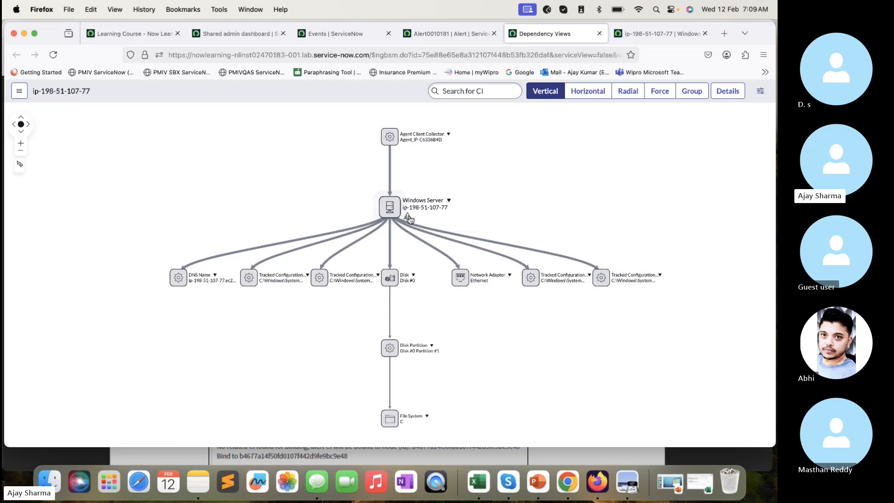
- Examine the Windows Server CI record's name and the IP addresses in its CI IPs related list
left_click(619, 34)
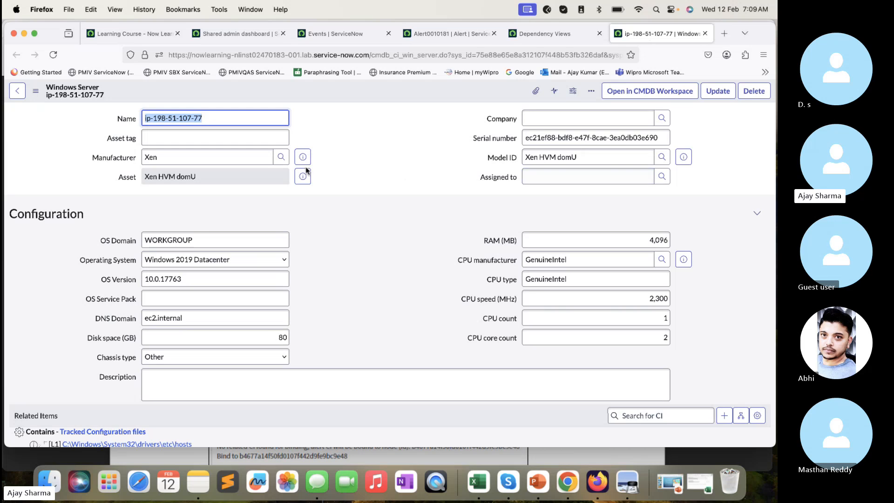
scroll(211, 130, "down", 15)
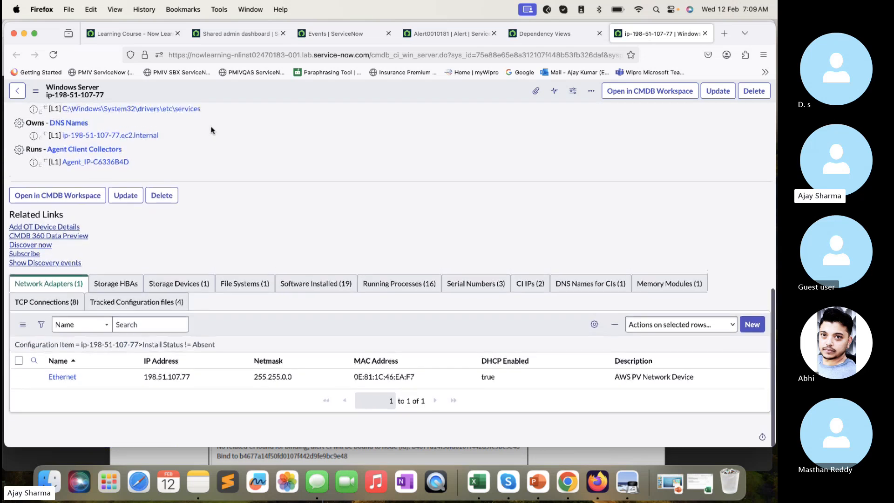
scroll(309, 267, "up", 15)
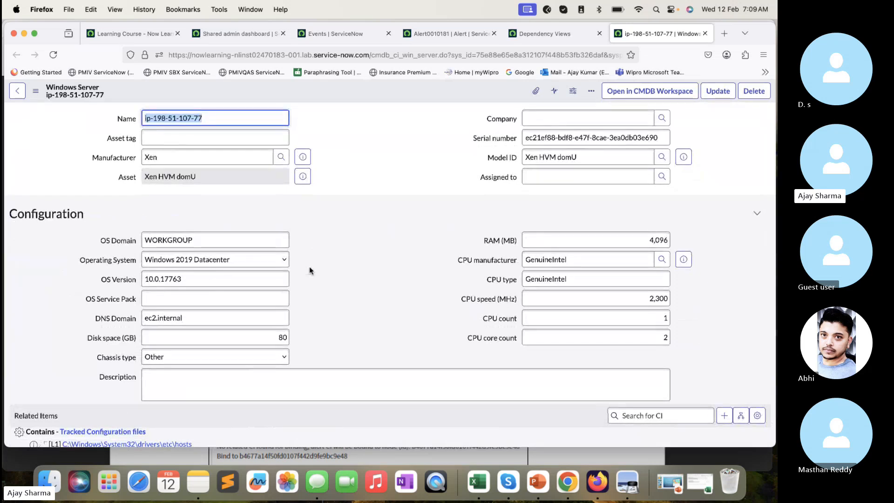
left_click_drag(235, 116, 146, 117)
scroll(346, 312, "down", 15)
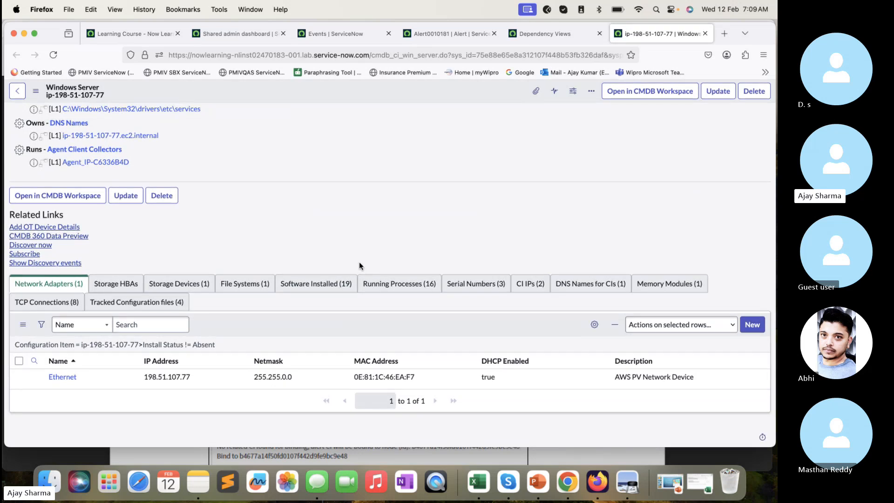
scroll(359, 265, "up", 15)
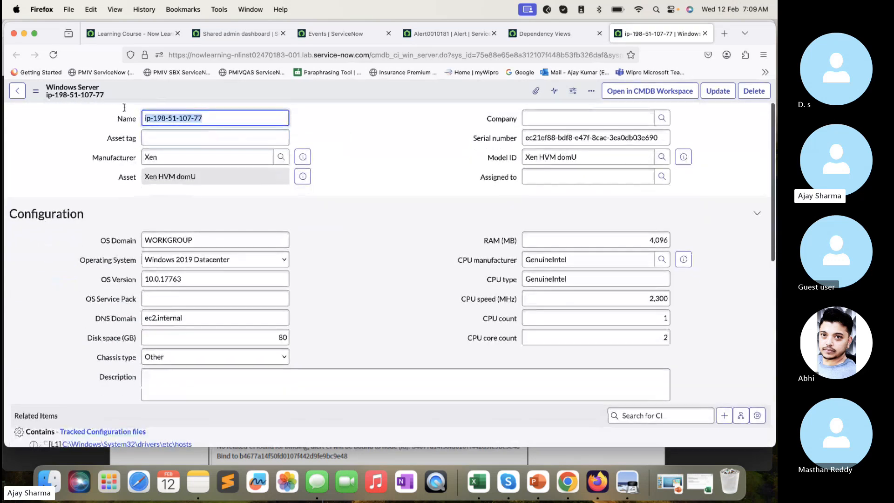
scroll(231, 228, "down", 15)
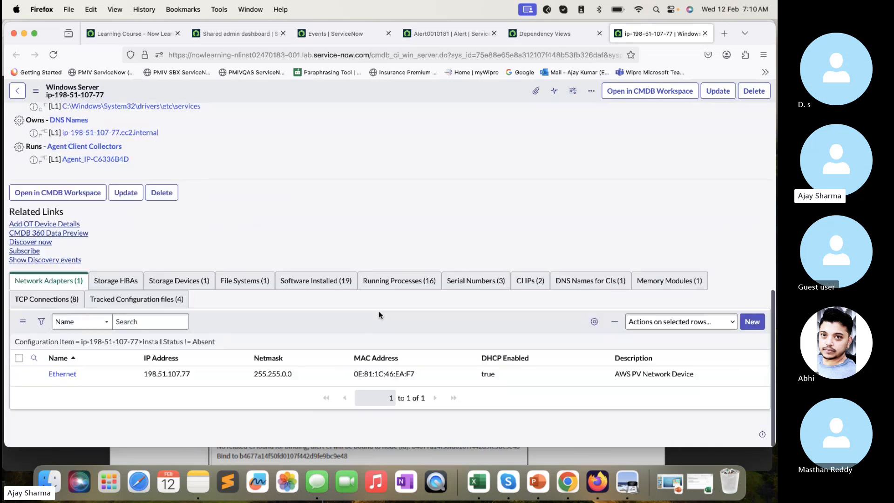
left_click(538, 285)
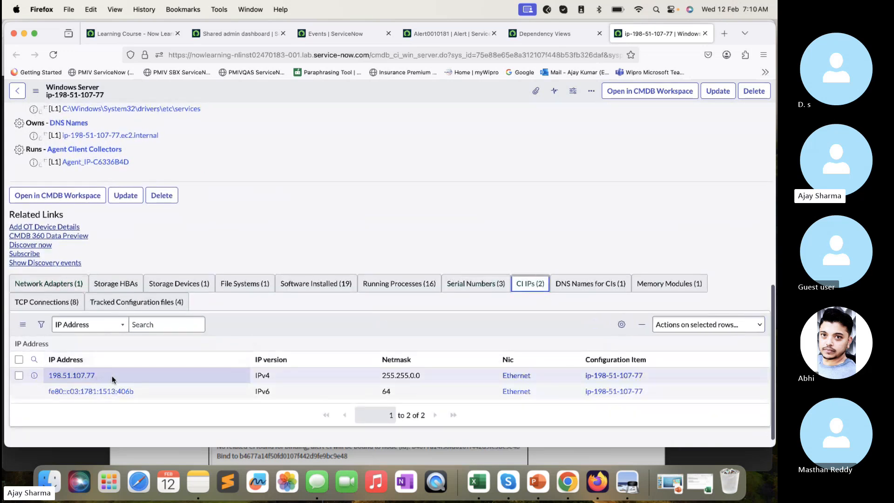
left_click_drag(112, 375, 25, 375)
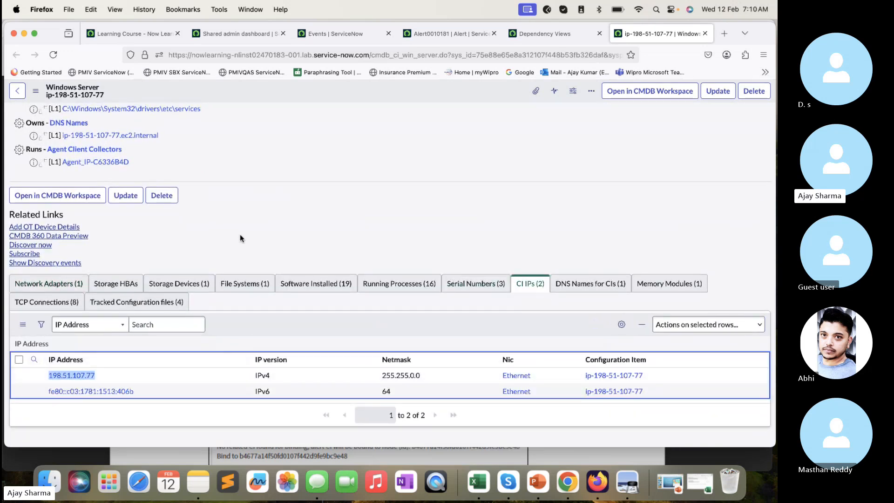
scroll(239, 233, "up", 10)
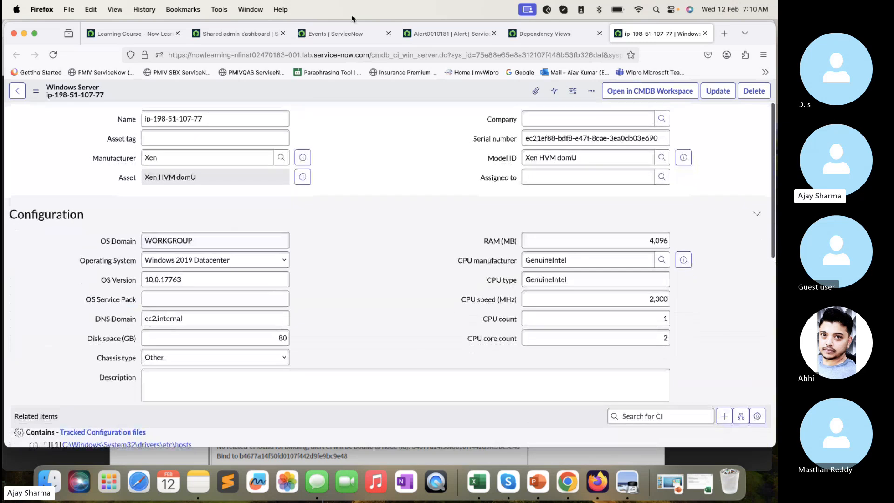
- Return to the Event Generator form and load the event sample Lab2.3 VMerror2
left_click(347, 42)
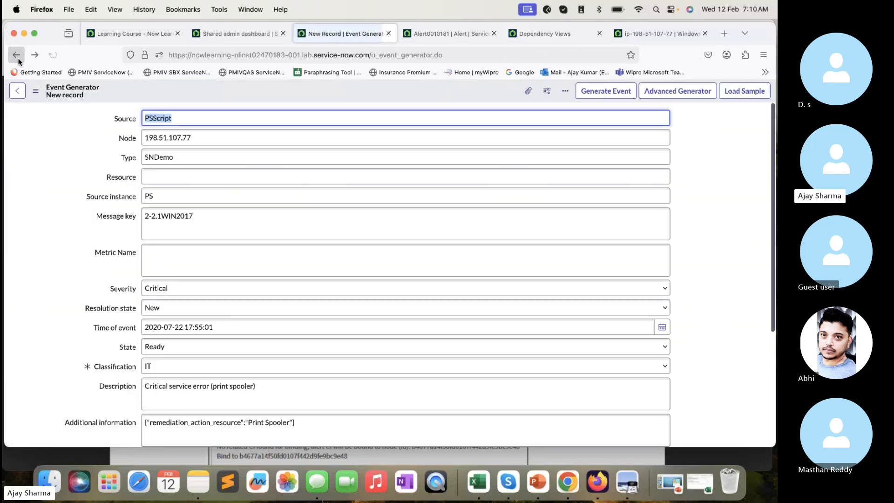
left_click(741, 91)
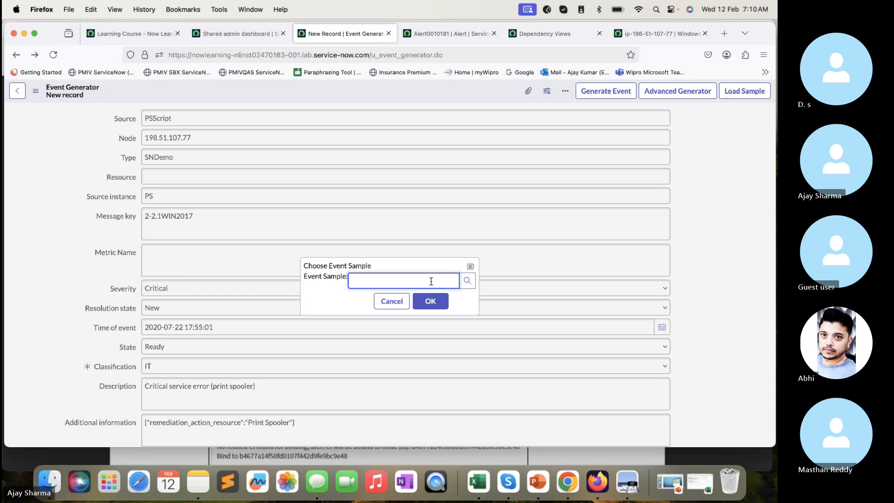
type("lab")
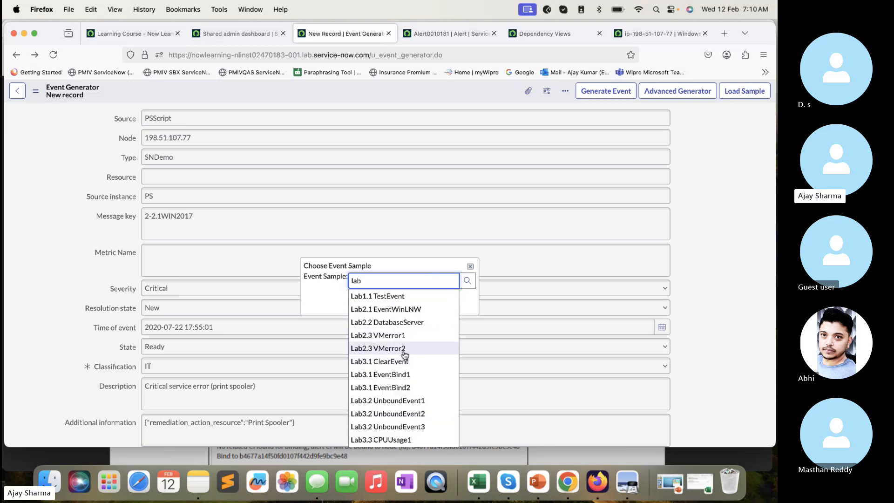
left_click(404, 352)
left_click(430, 301)
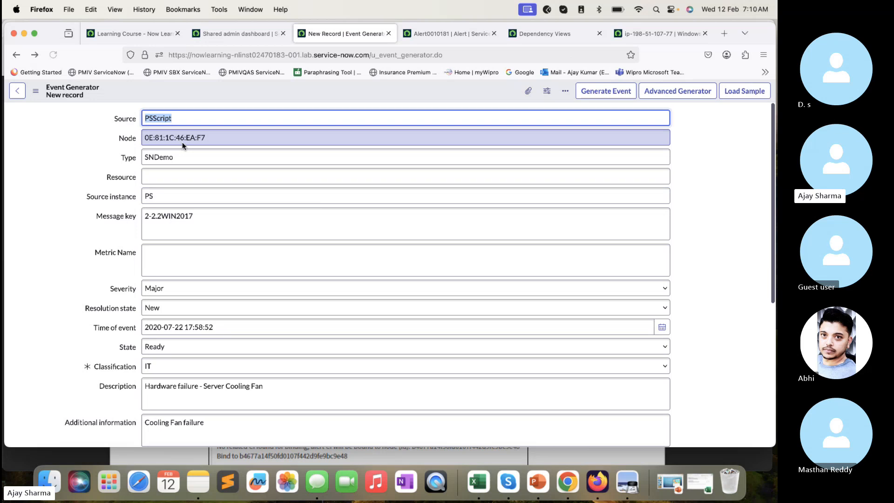
- Check the MAC address in the loaded sample's Node field and generate the event
left_click(225, 135)
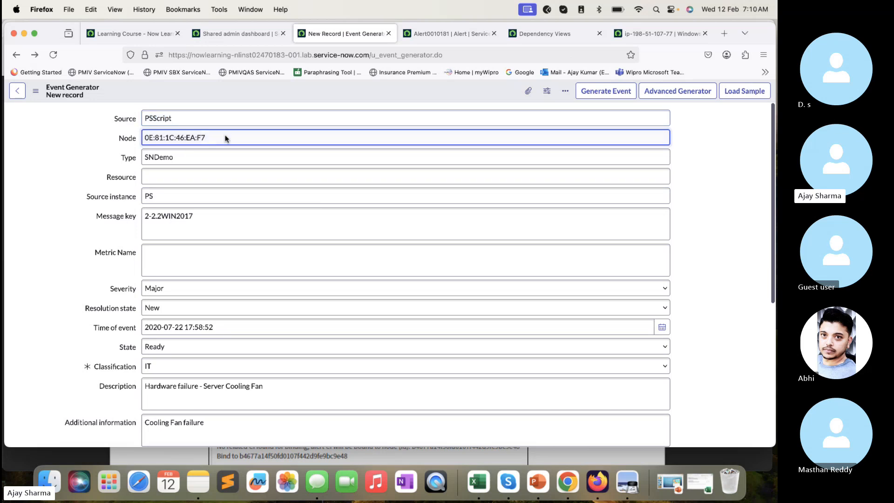
left_click_drag(225, 135, 147, 138)
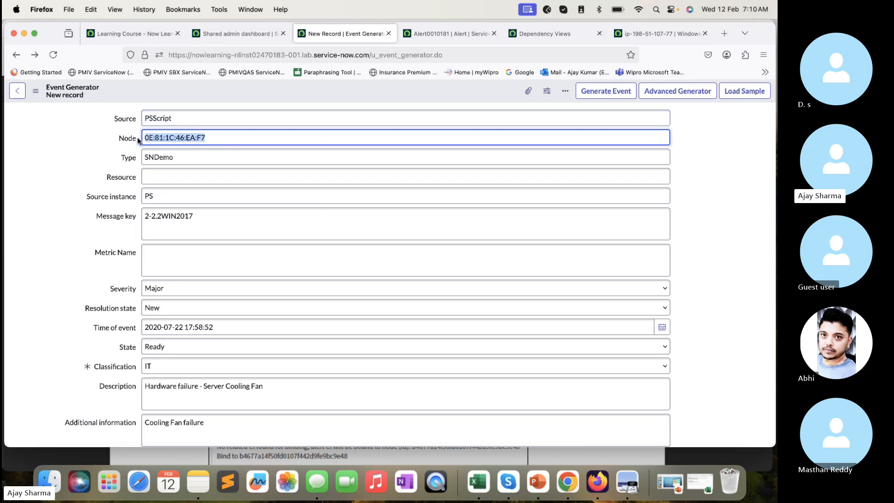
left_click(608, 92)
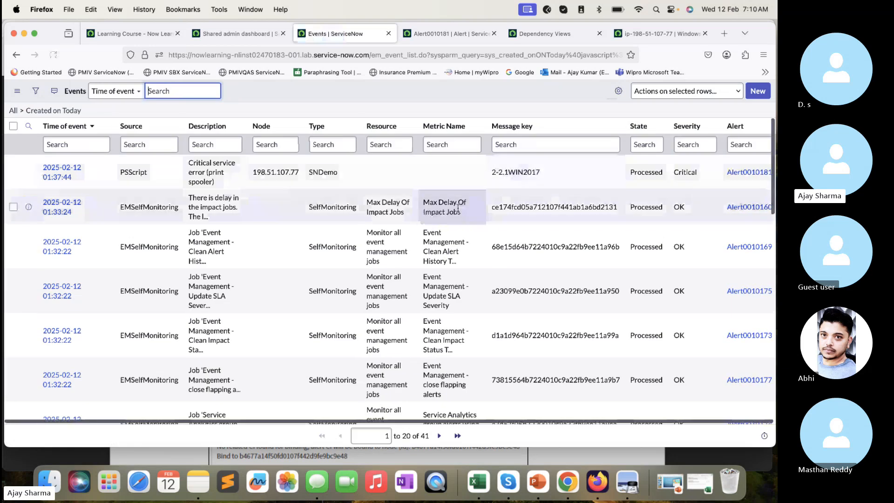
- Reload the events list and open the new Server Cooling Fan hardware failure event in a separate browser tab
left_click(54, 55)
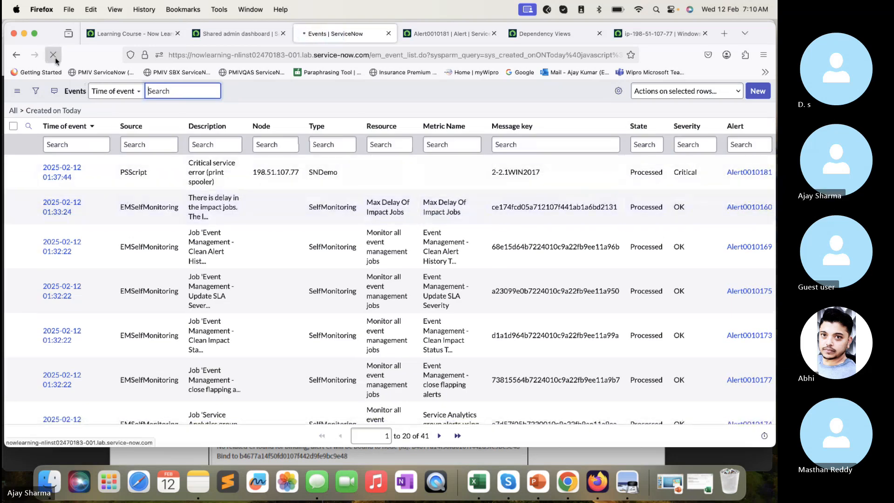
scroll(211, 180, "right", 1)
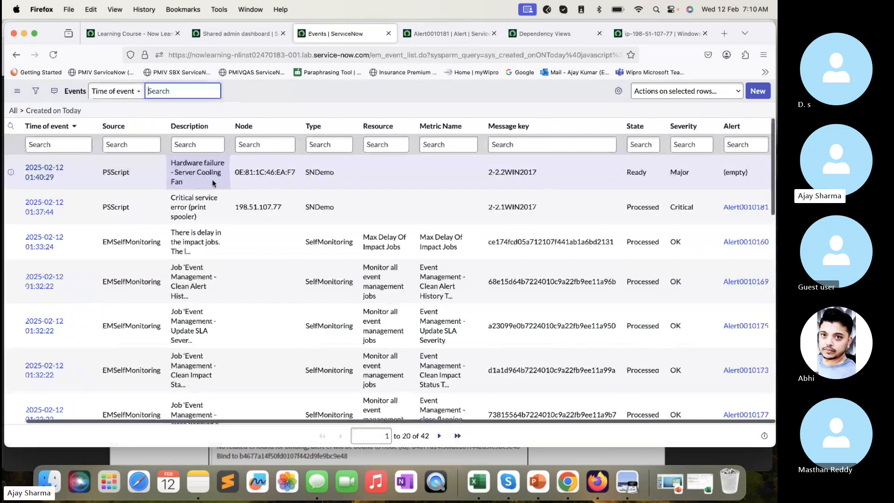
left_click(53, 56)
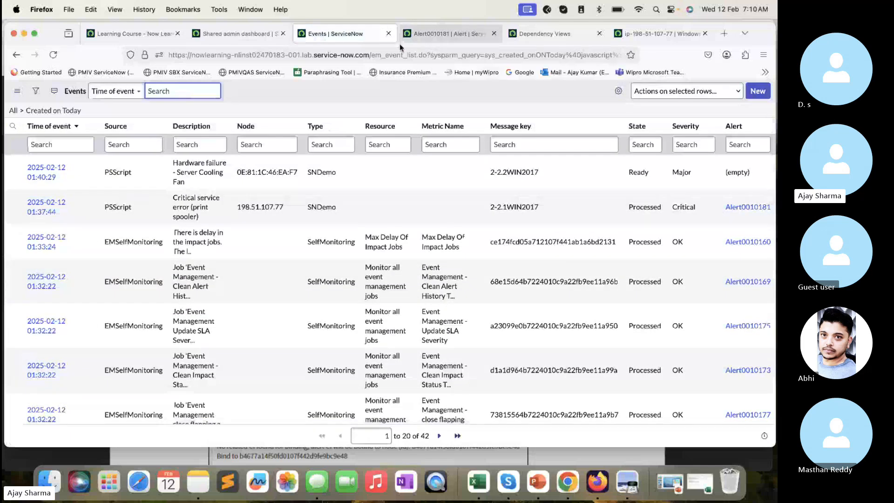
left_click(49, 177, "super")
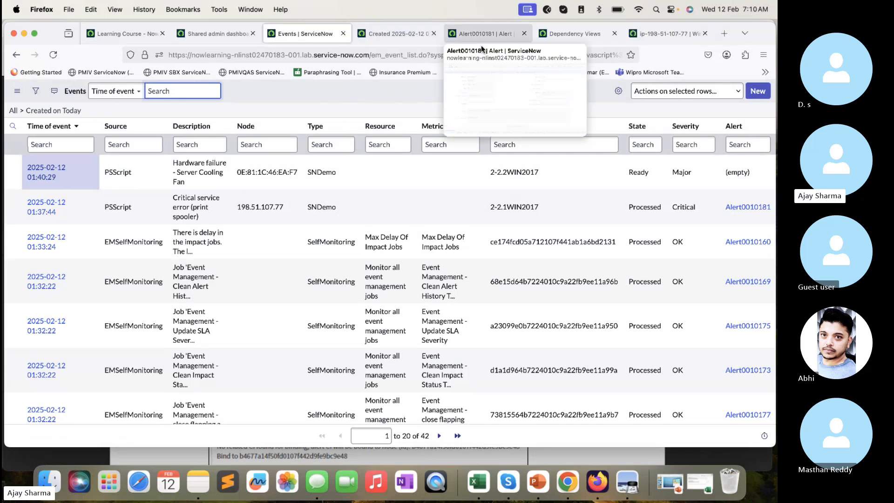
- Close the browser tabs of the earlier alert, its dependency view and the Windows Server CI, leaving the new event's record in view
left_click(494, 51)
left_click(515, 34)
left_click(524, 34)
left_click(524, 34)
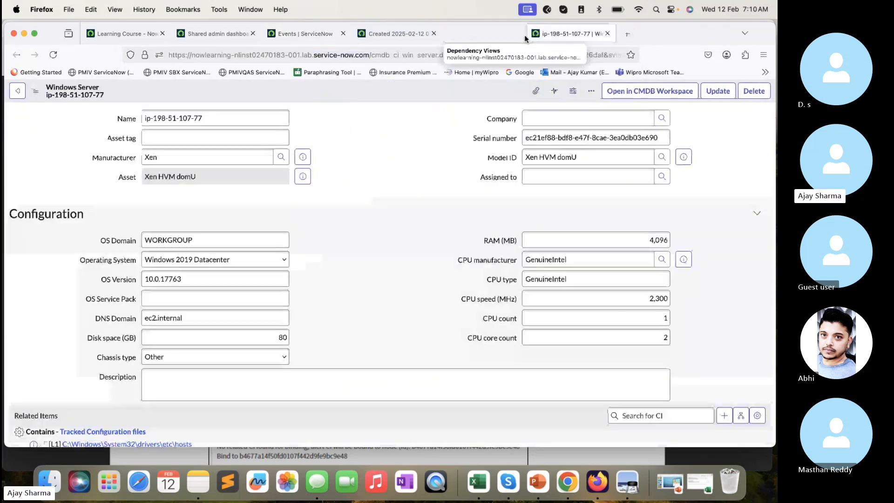
left_click(524, 34)
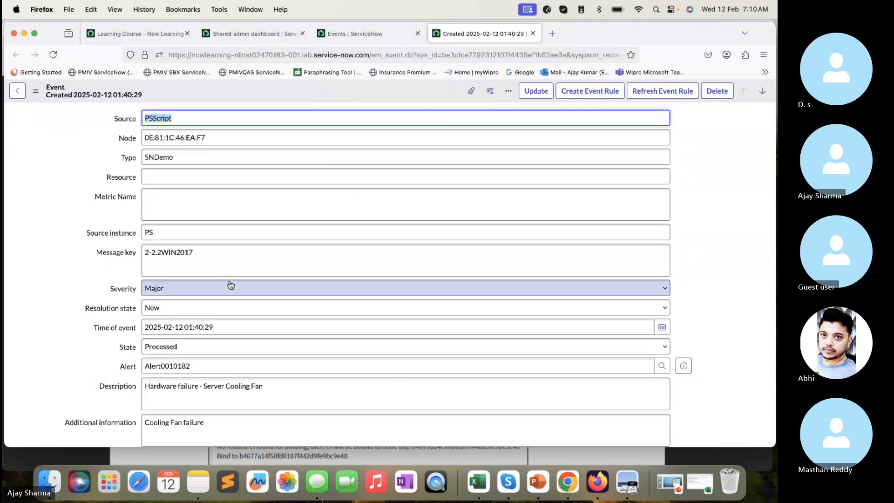
- Examine the cooling fan event's linked alert and the MAC address binding lines in its Processing Notes
scroll(229, 284, "down", 3)
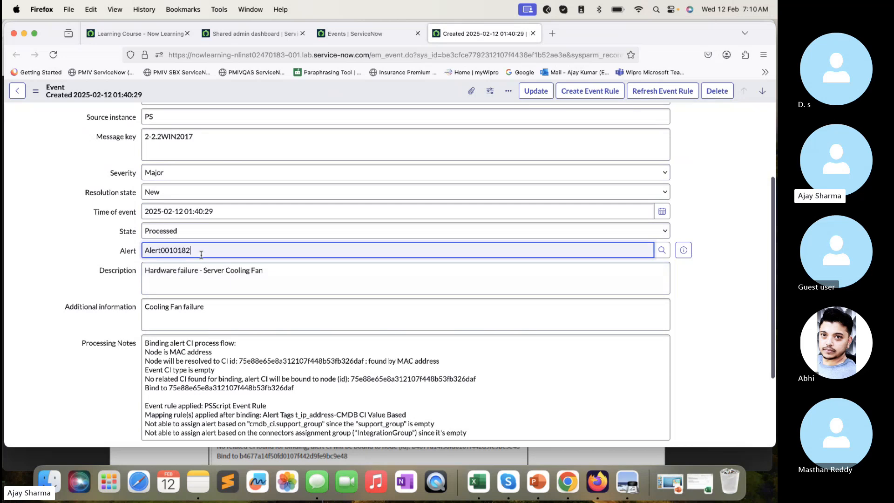
double_click(187, 252)
scroll(241, 345, "down", 2)
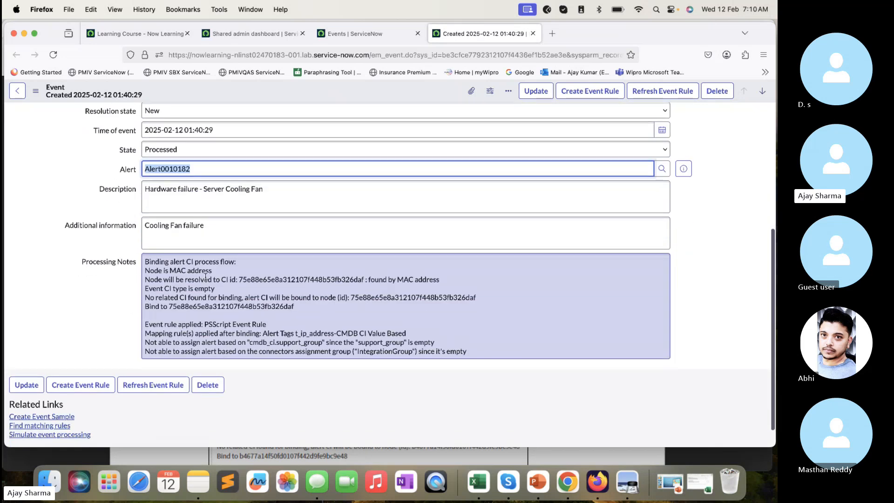
left_click_drag(212, 271, 432, 286)
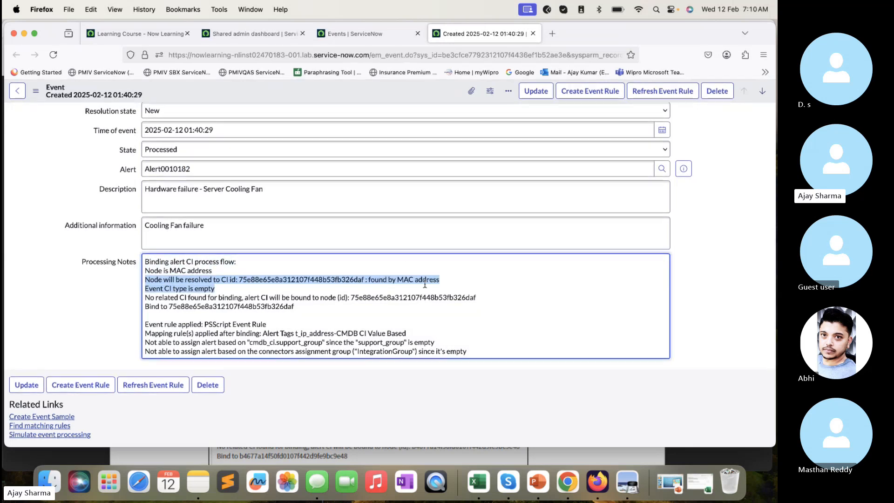
scroll(424, 284, "up", 4)
scroll(424, 284, "down", 3)
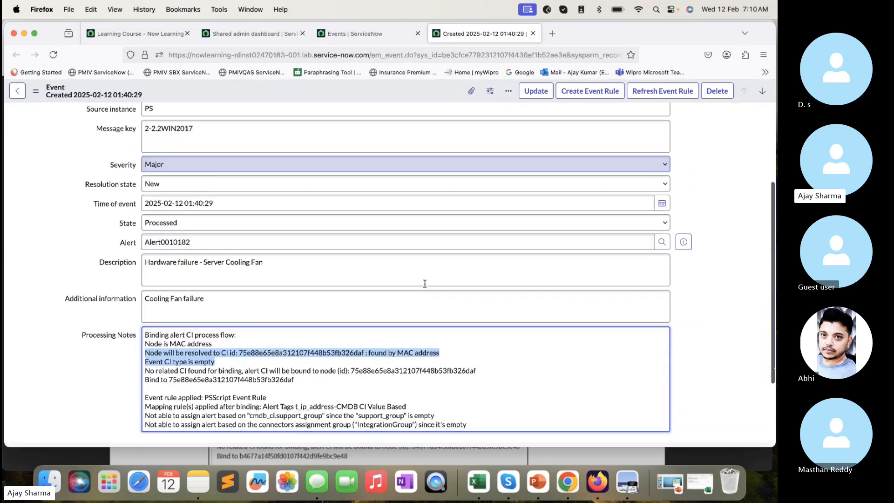
- Preview the alert linked to the cooling fan event and open its full record in a separate browser tab
left_click(682, 243)
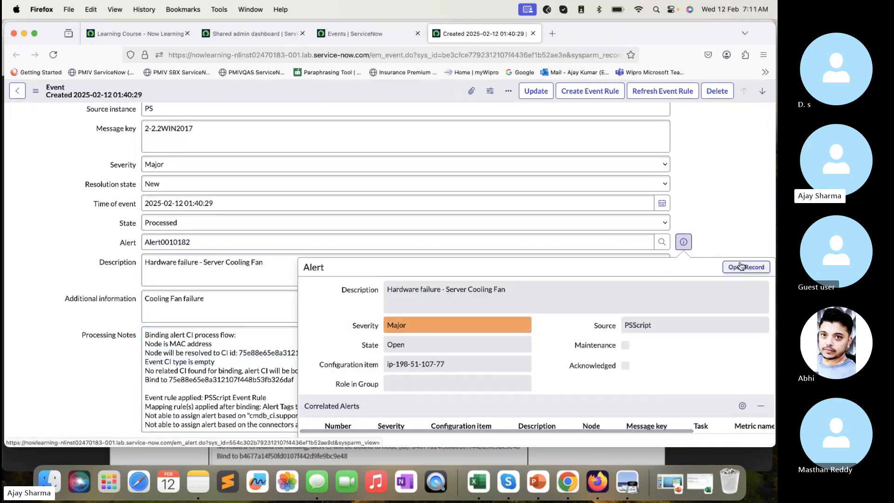
left_click(745, 267)
left_click(587, 34)
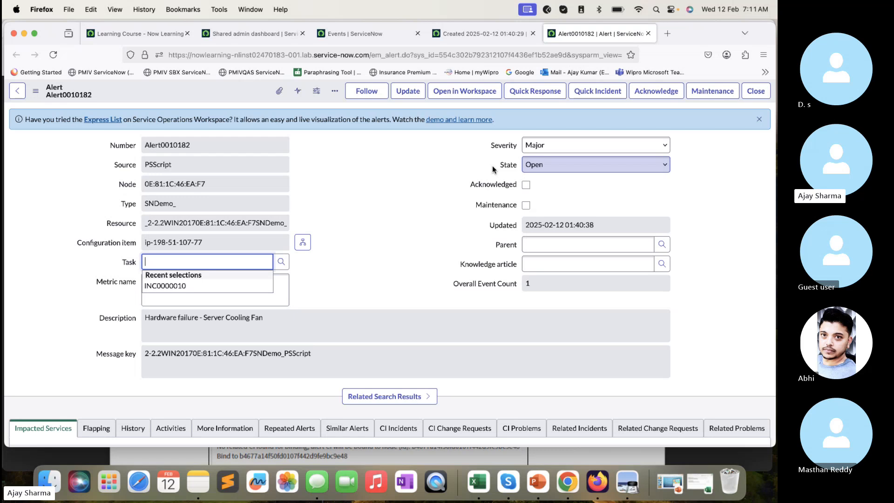
- Open the dependency view of the alert's configuration item, compare it with the alert's node, and check the Windows Server node's alert indicator
left_click(303, 242)
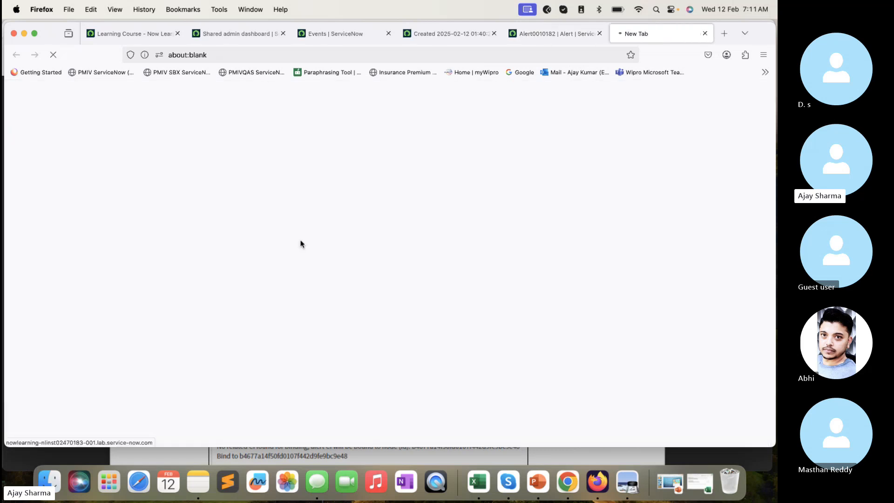
left_click(554, 29)
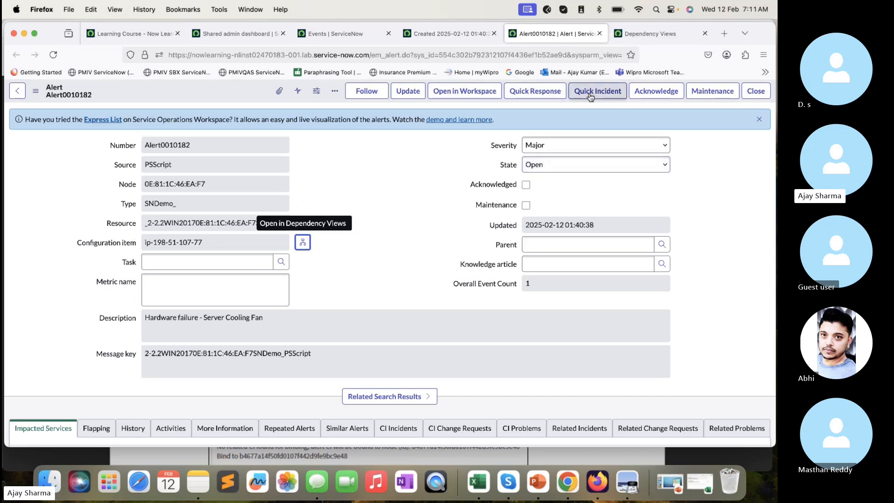
triple_click(216, 185)
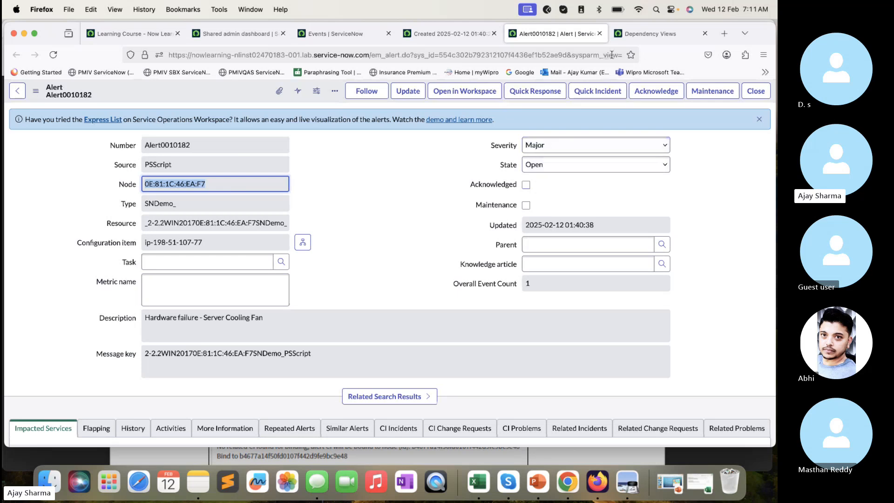
left_click(653, 35)
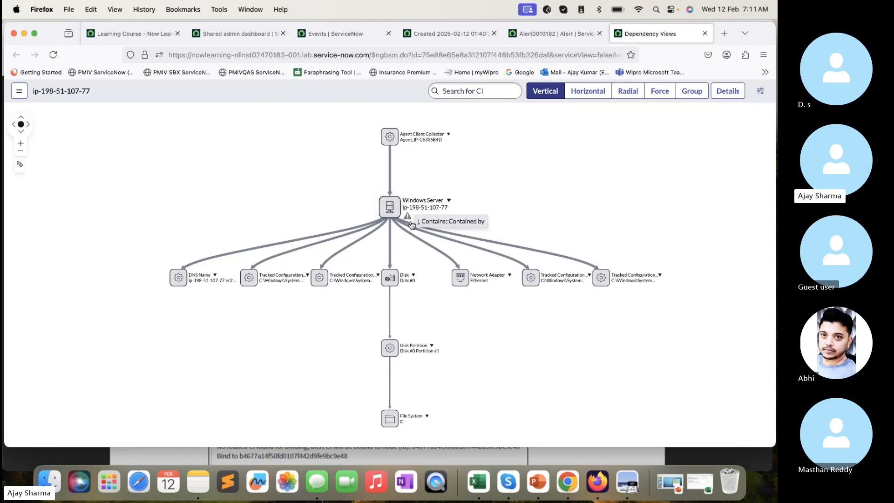
- Return to the cooling fan alert's record and preview its parent alert, examining the parent's source and correlated alerts
mouse_move(408, 218)
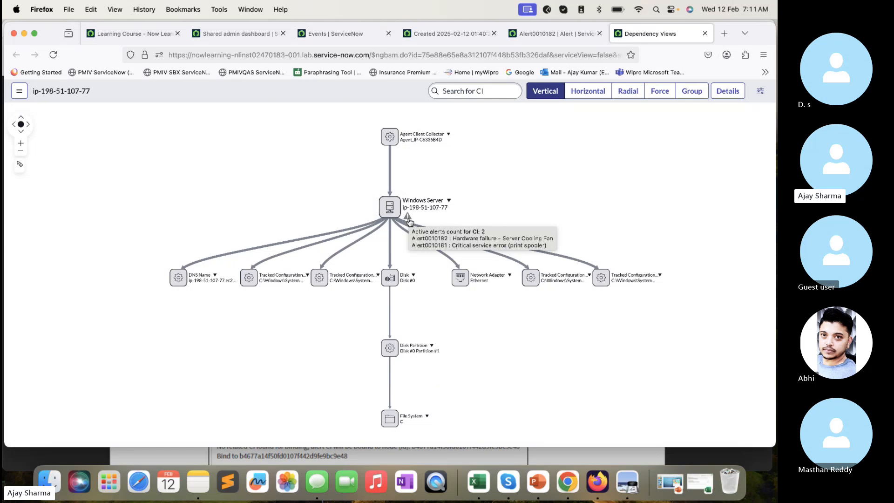
left_click(564, 36)
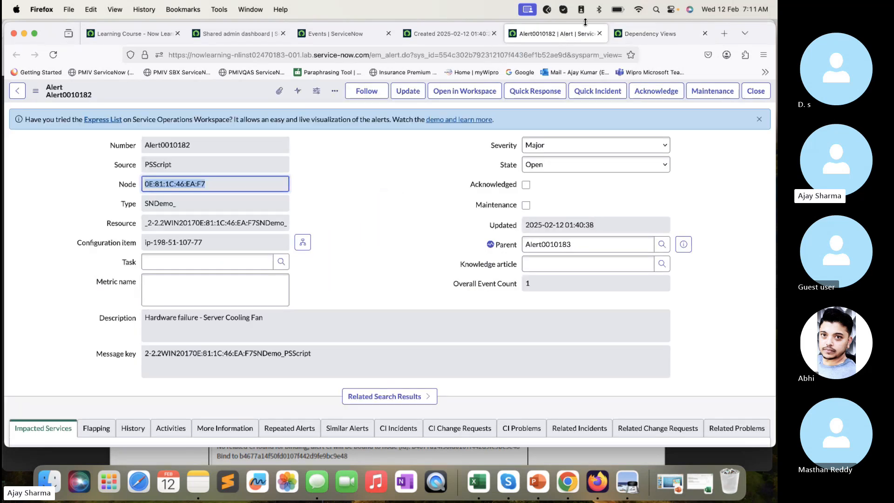
left_click_drag(585, 247, 463, 226)
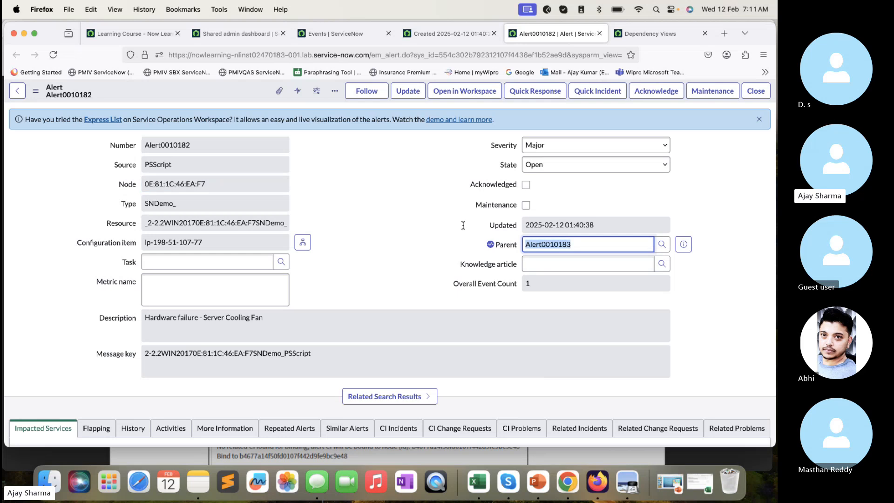
scroll(461, 225, "down", 10)
scroll(462, 224, "up", 8)
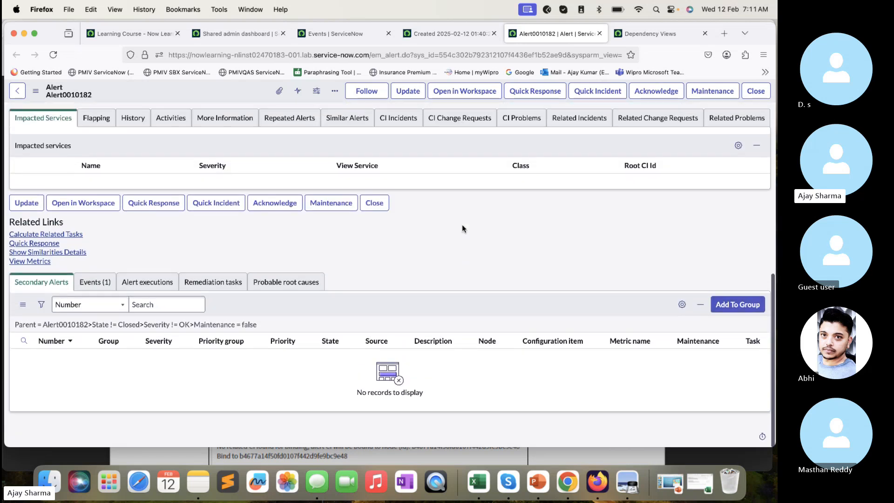
left_click(684, 201)
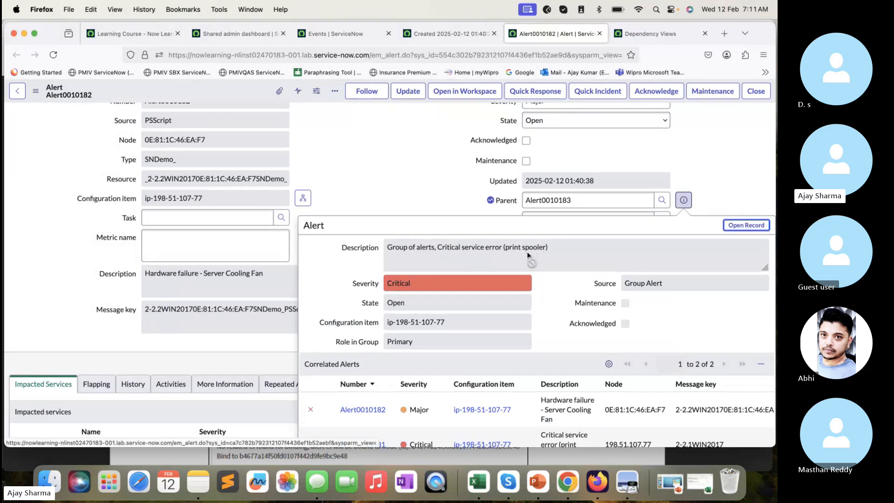
left_click_drag(688, 284, 616, 286)
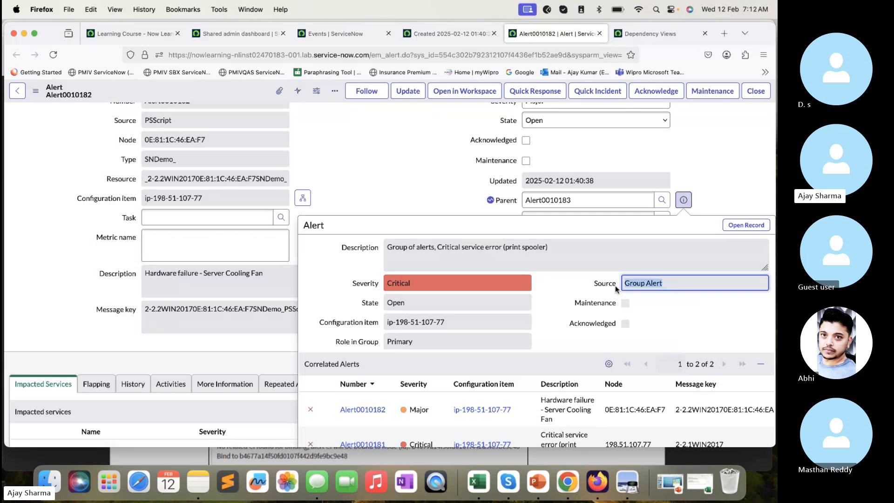
scroll(615, 286, "down", 3)
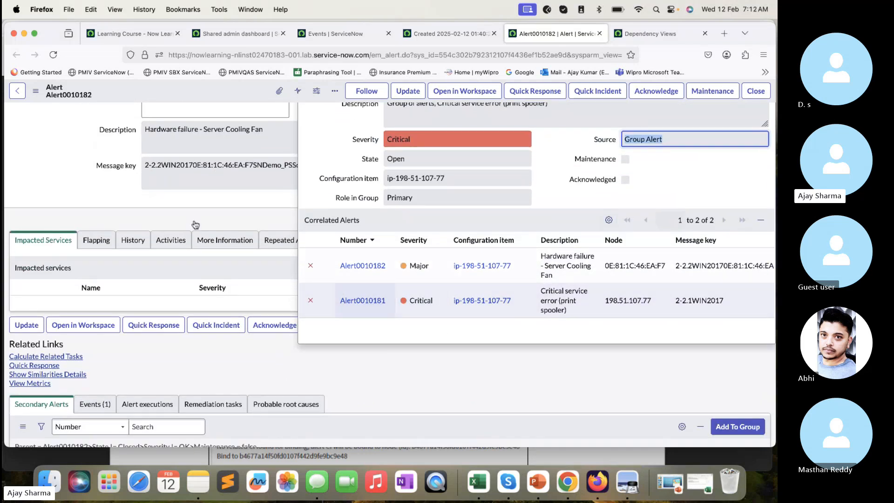
left_click(66, 167)
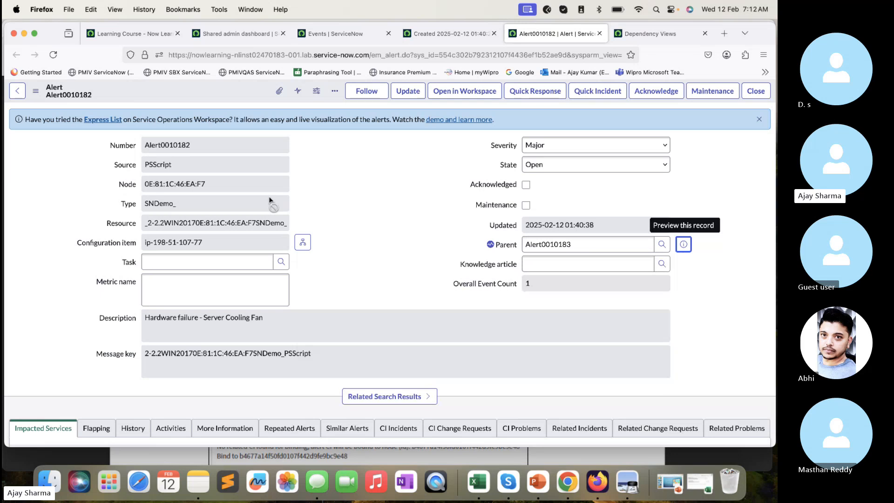
- Close the browser tabs of the alert, its dependency view, the event record and the Events list, leaving the shared admin dashboard
left_click(599, 34)
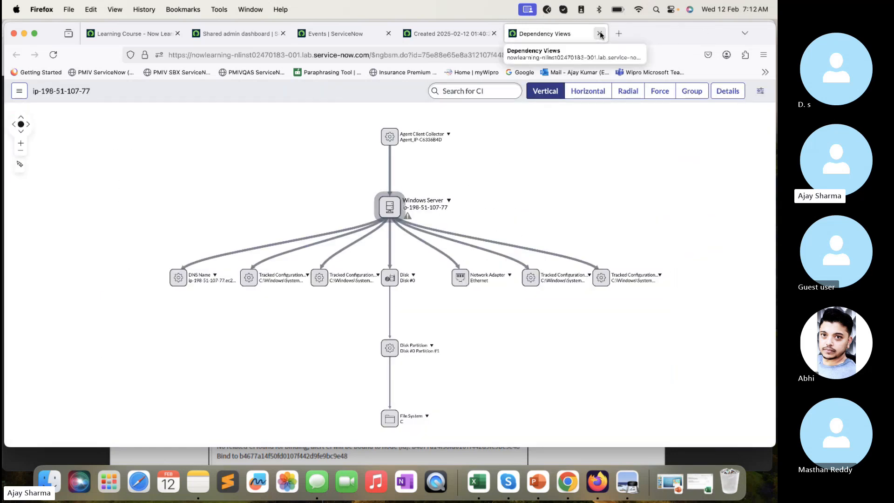
left_click(599, 33)
left_click(494, 34)
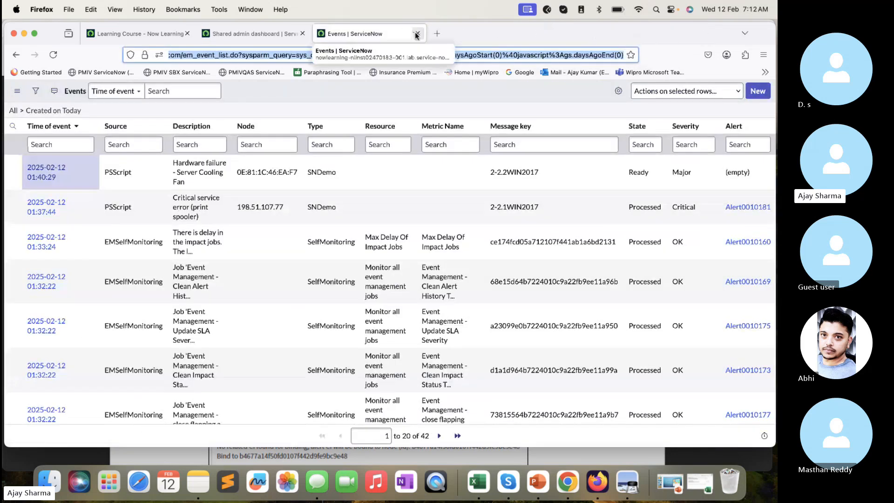
left_click(417, 34)
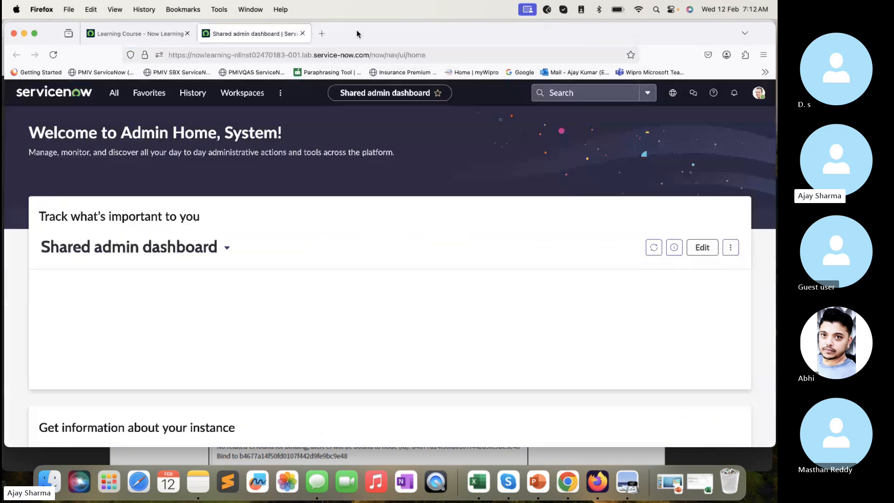
- Switch to the SN-EMF X010.pdf lab guide in Preview and read the Lab 3.1 instructions for triggering a minor event
left_click(462, 450)
scroll(443, 337, "up", 5)
scroll(443, 337, "down", 15)
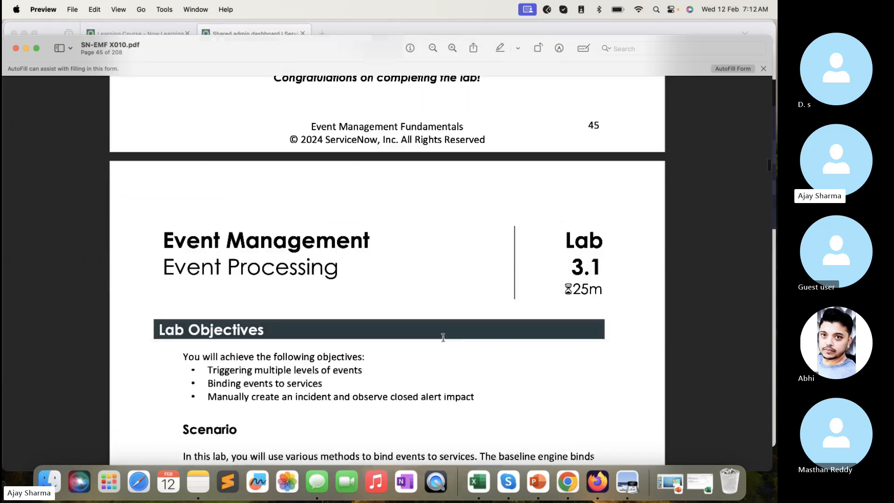
scroll(443, 337, "down", 5)
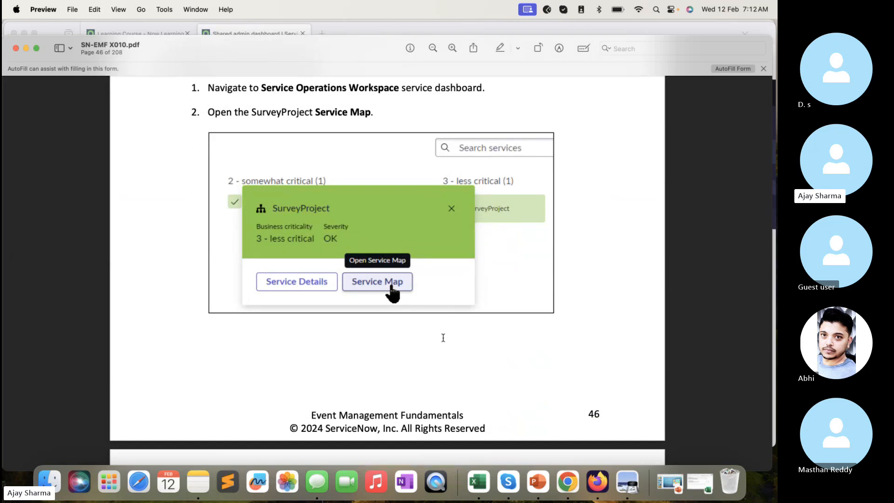
scroll(416, 187, "up", 1)
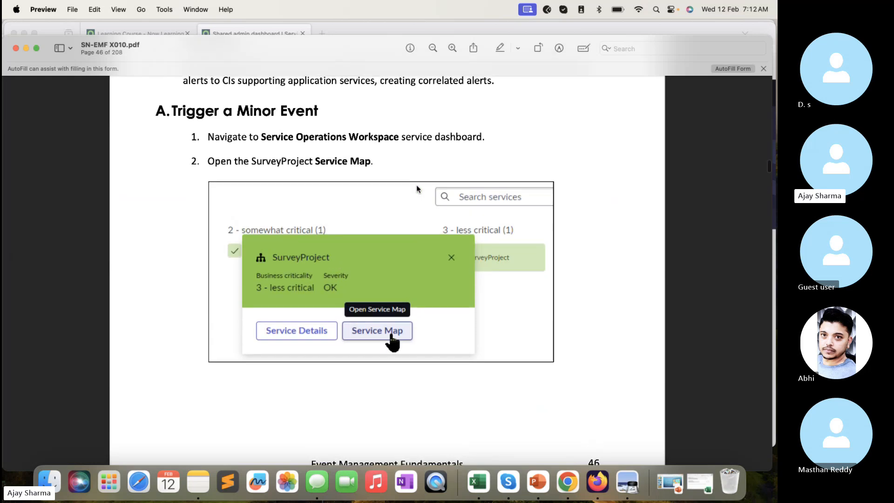
scroll(416, 186, "down", 13)
scroll(416, 188, "down", 8)
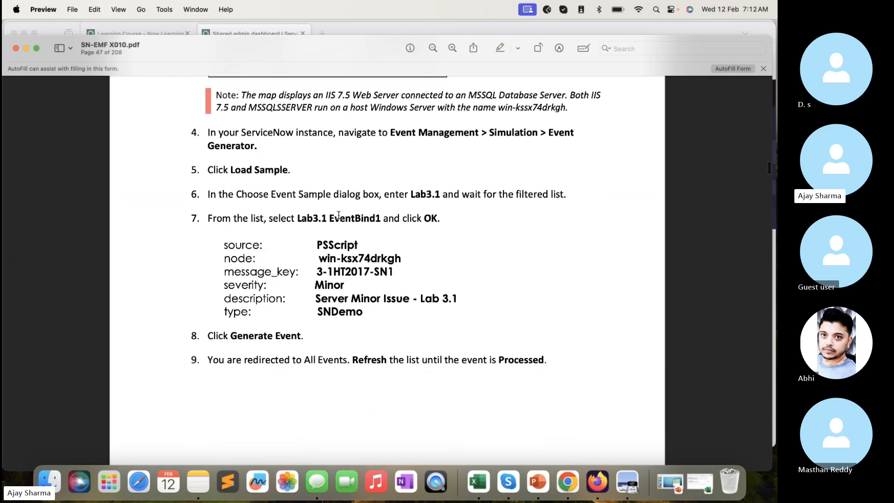
- Switch back to ServiceNow in Firefox and open a new Event Generator record
left_click(370, 30)
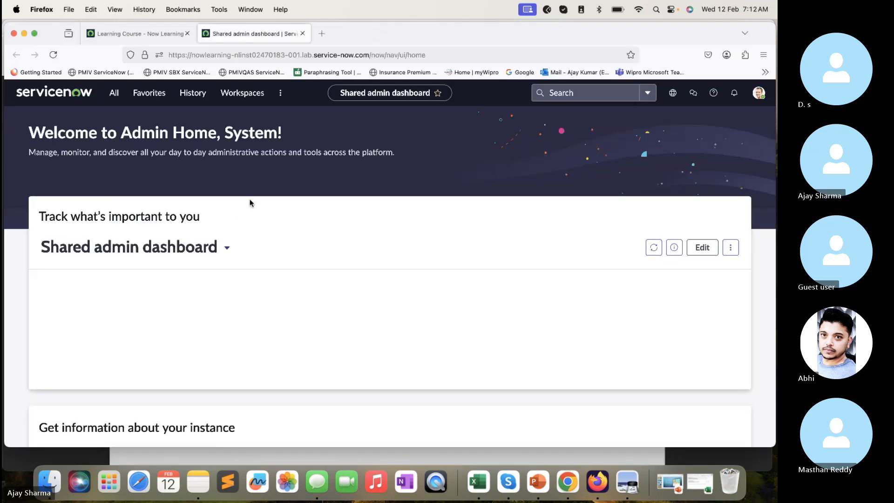
left_click(114, 93)
left_click(100, 229)
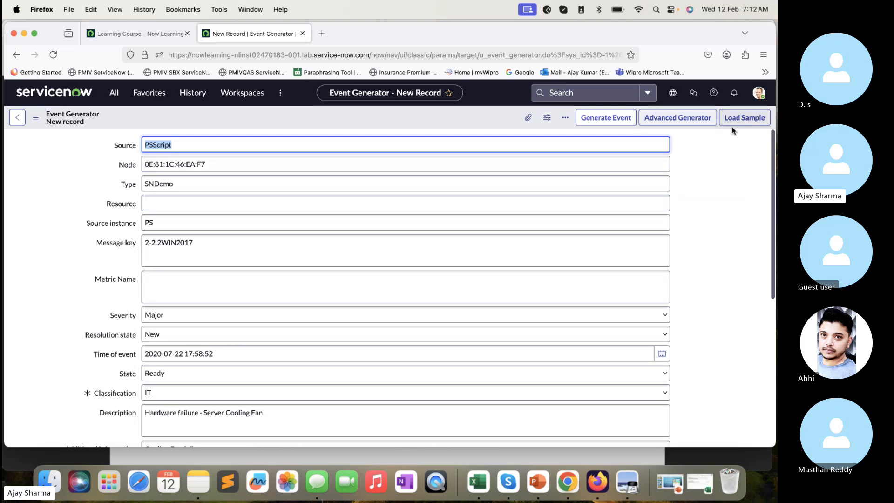
- Load the event sample Lab3.1 EventBind1 into the Event Generator form, checking the sample name in the lab guide
left_click(736, 122)
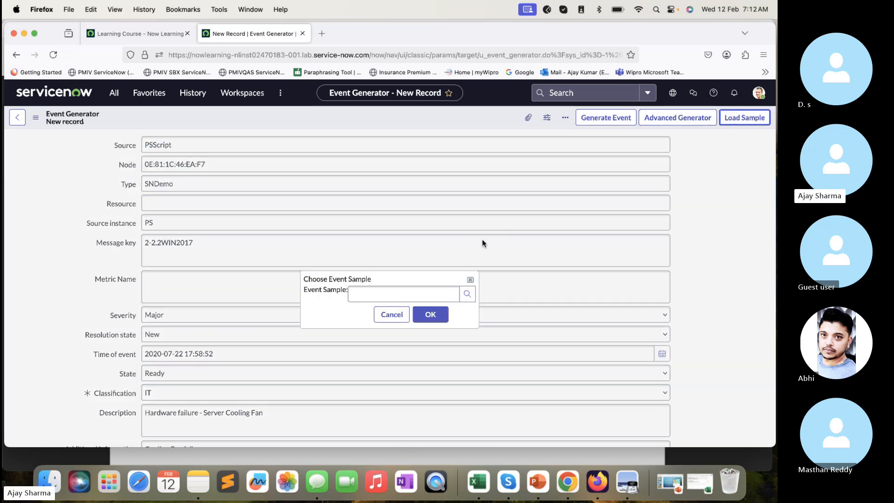
left_click(415, 300)
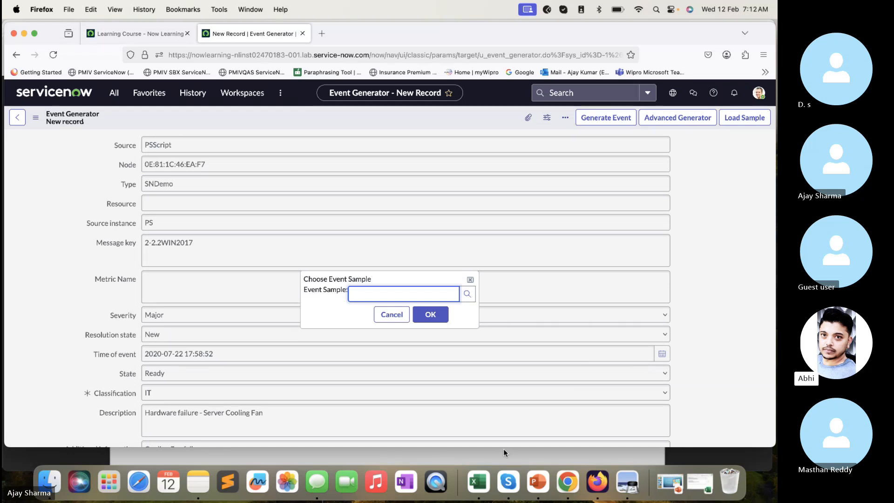
type("lab")
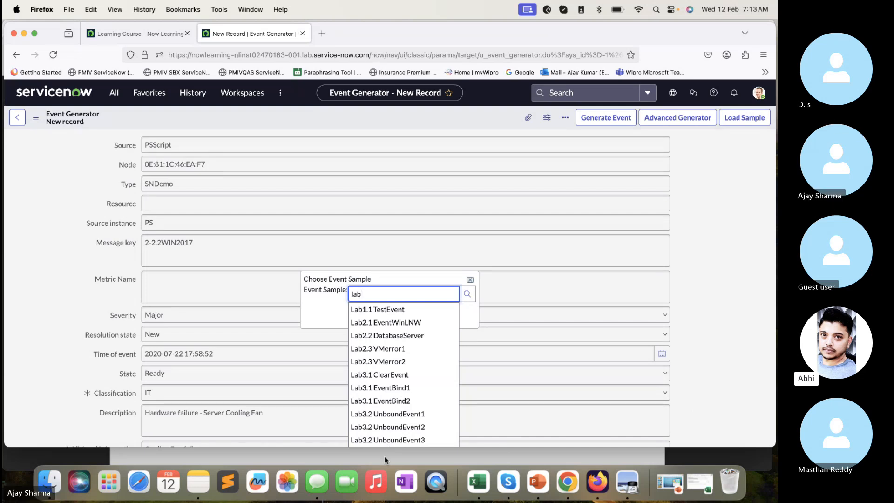
key("super+Tab")
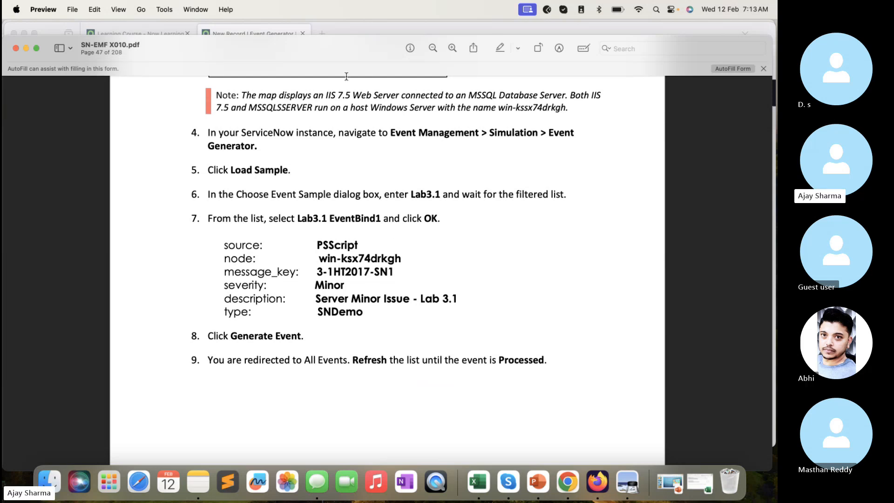
left_click(370, 28)
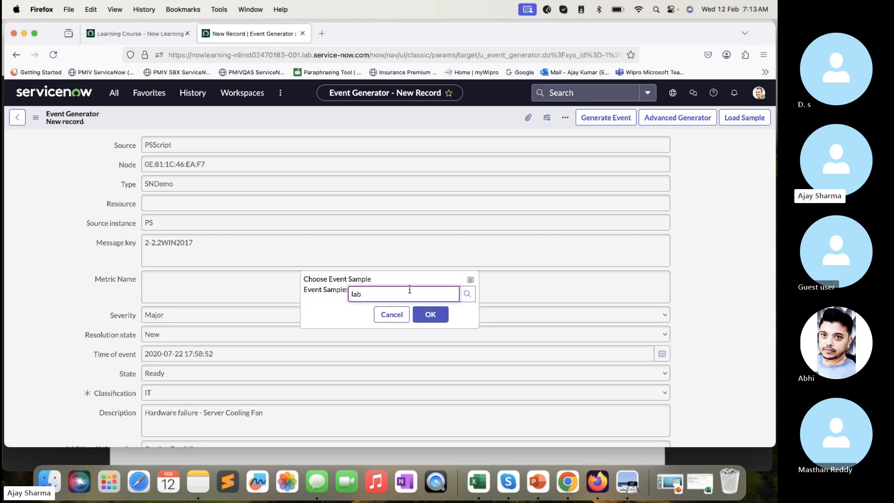
key("BackSpace")
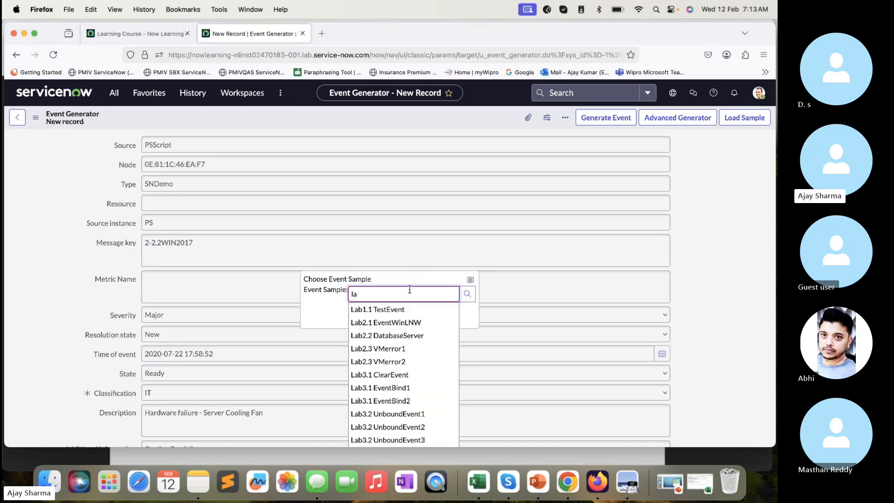
left_click(396, 387)
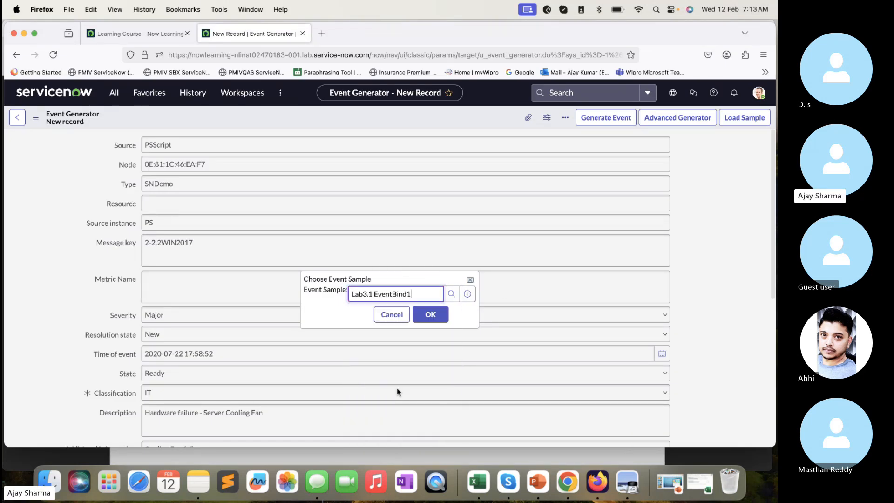
left_click(439, 316)
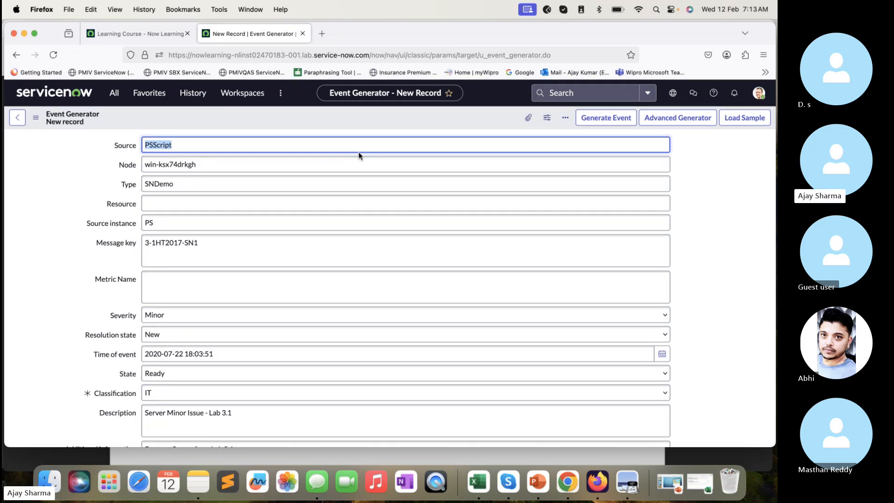
- Review the loaded sample's fields one by one, from source, node, type and message key to description and additional information
left_click(202, 145)
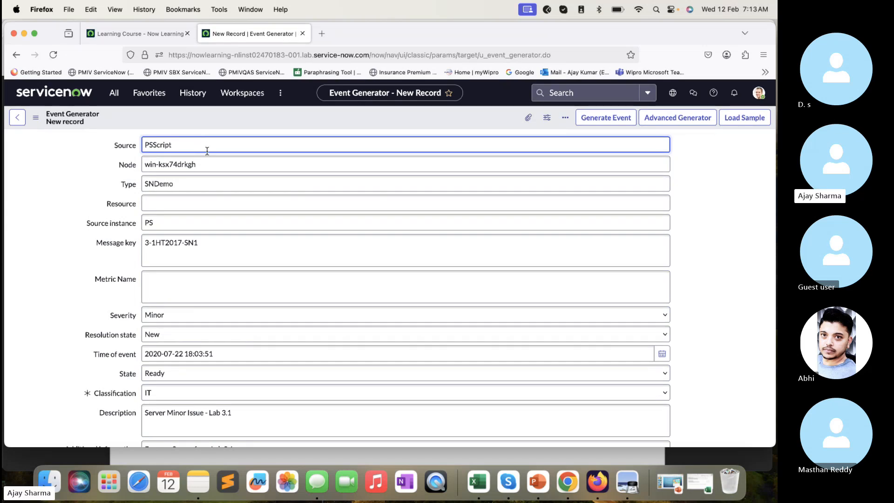
left_click_drag(208, 164, 124, 162)
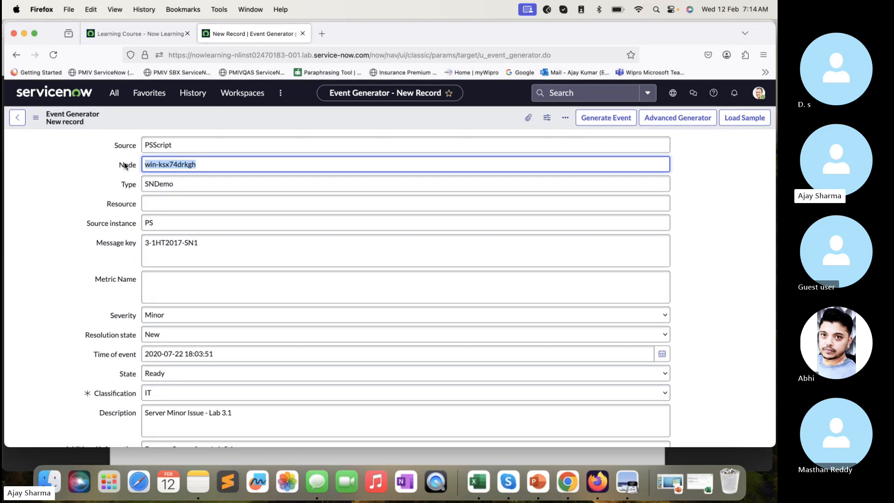
key("Tab")
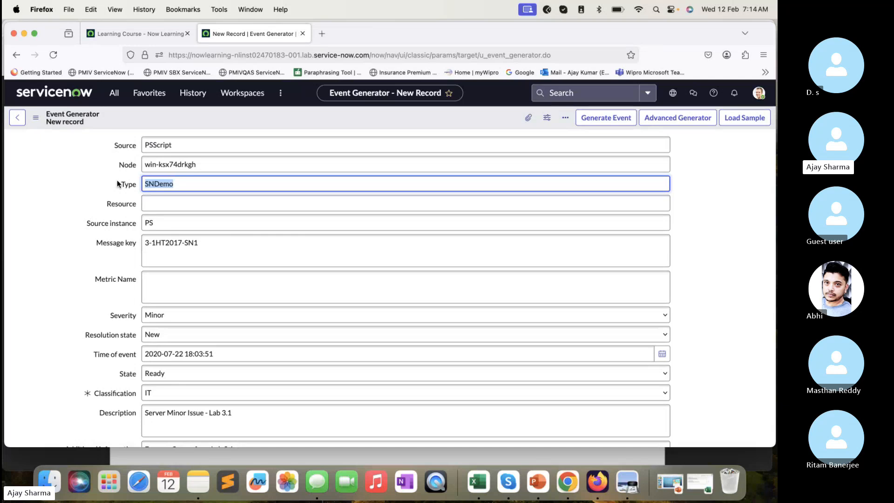
left_click(143, 201)
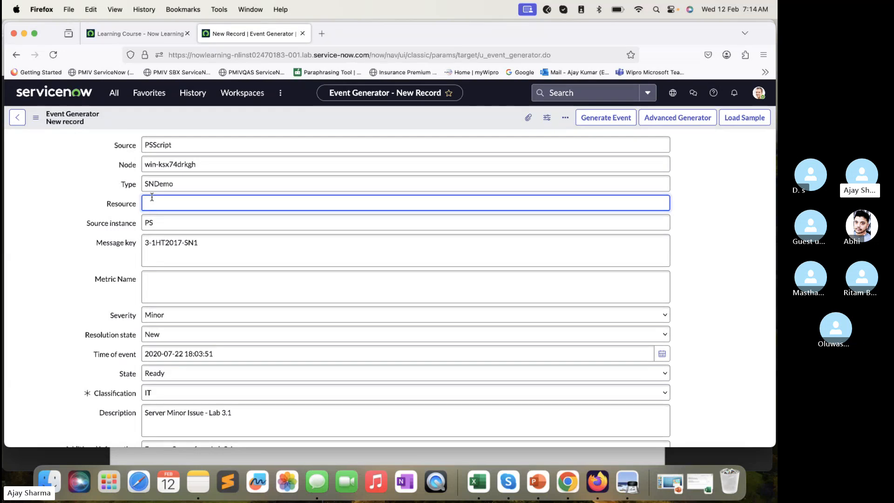
left_click(165, 223)
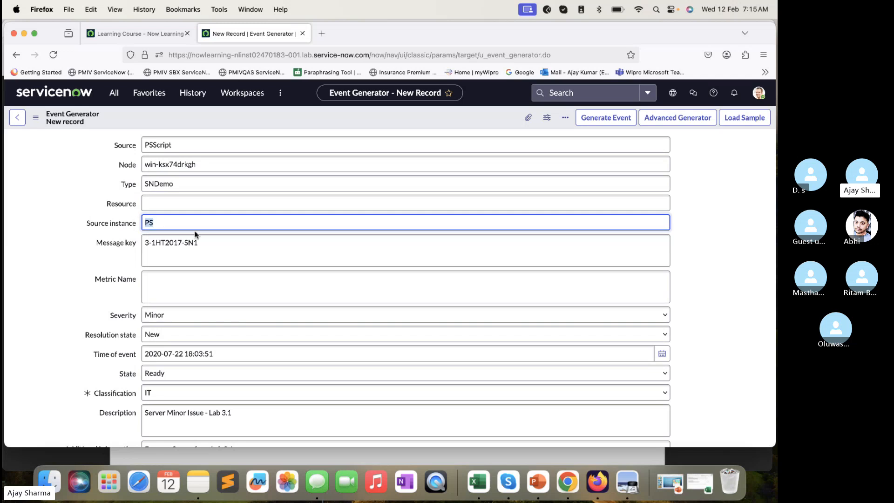
left_click_drag(212, 242, 127, 240)
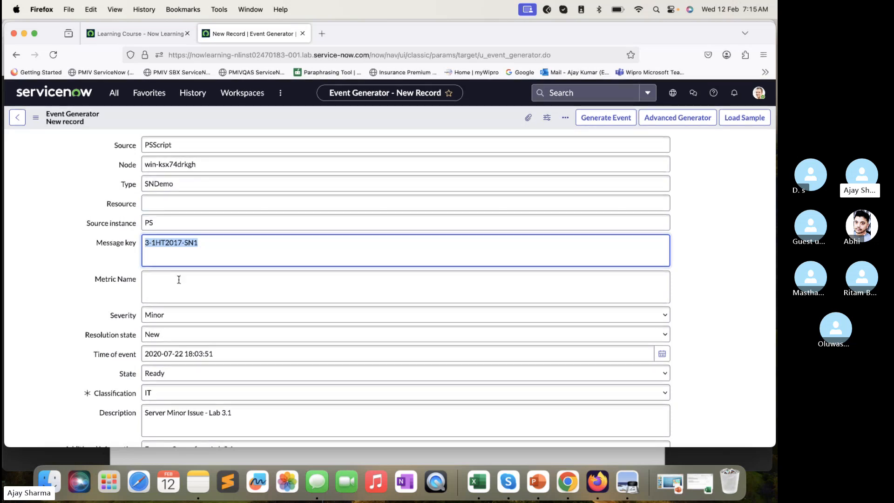
scroll(181, 285, "down", 1)
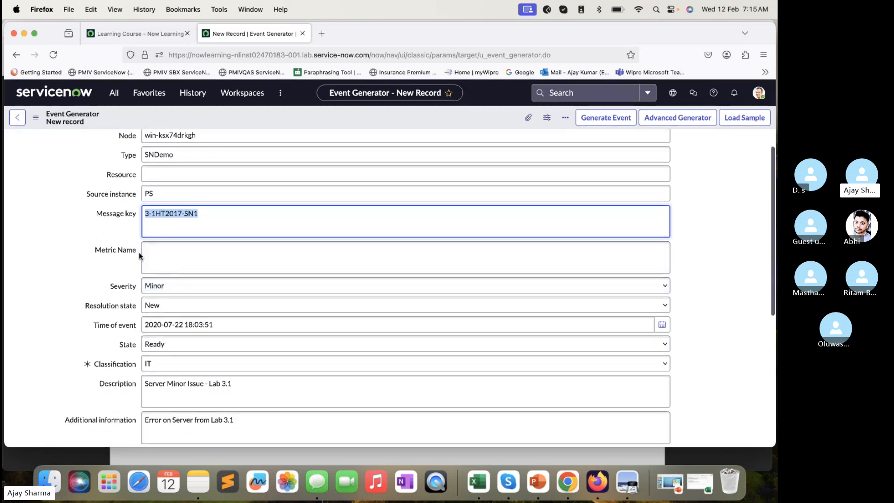
scroll(140, 253, "down", 2)
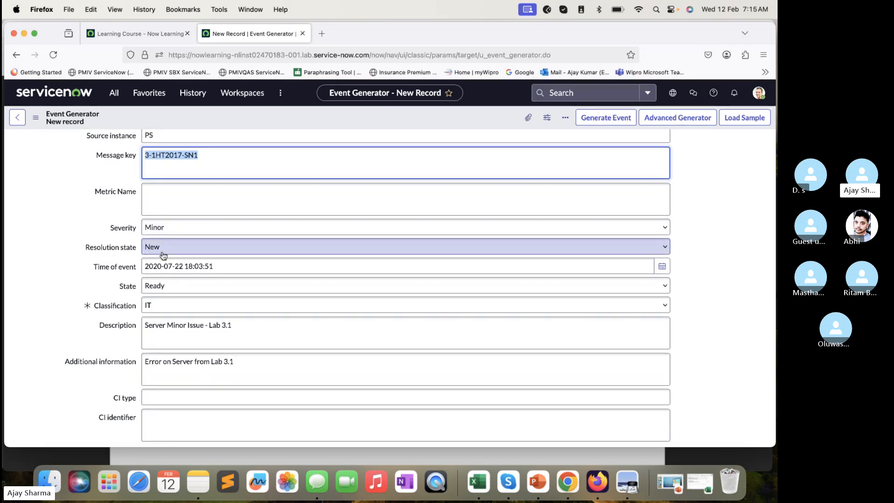
left_click(121, 324)
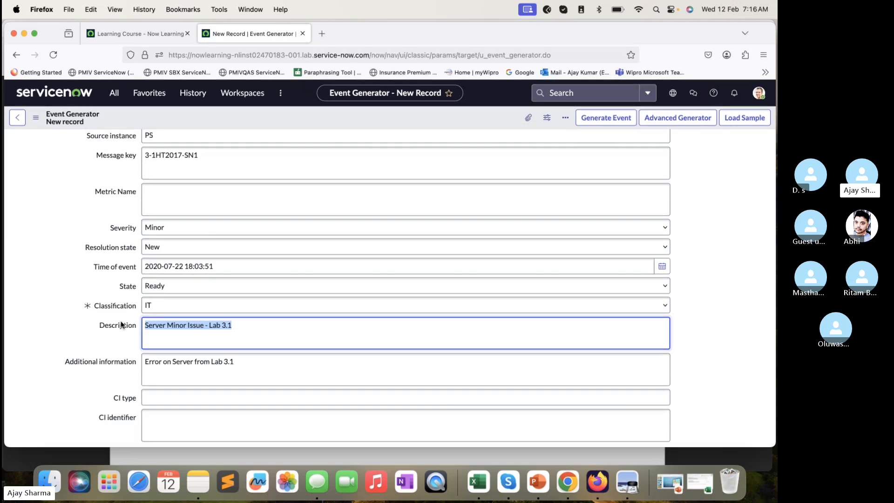
left_click_drag(257, 367, 122, 341)
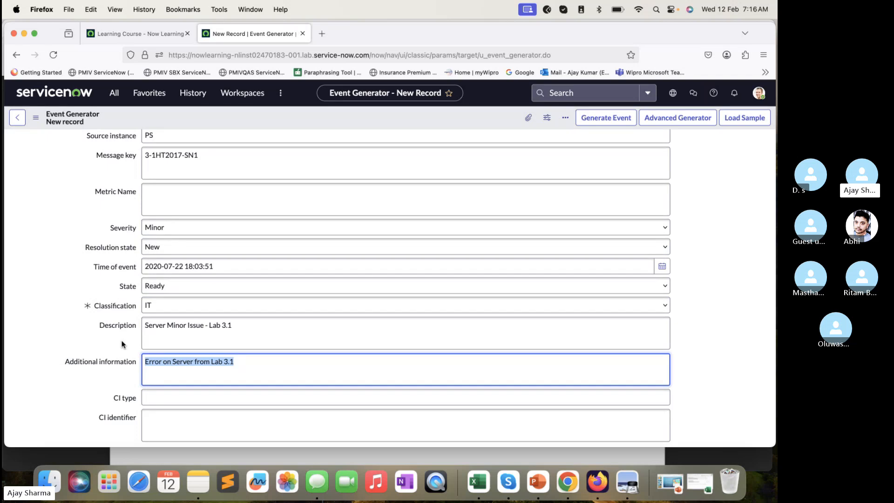
- Recheck the remaining fields and type of the loaded Lab3.1 EventBind1 sample, and generate the event
scroll(122, 345, "down", 5)
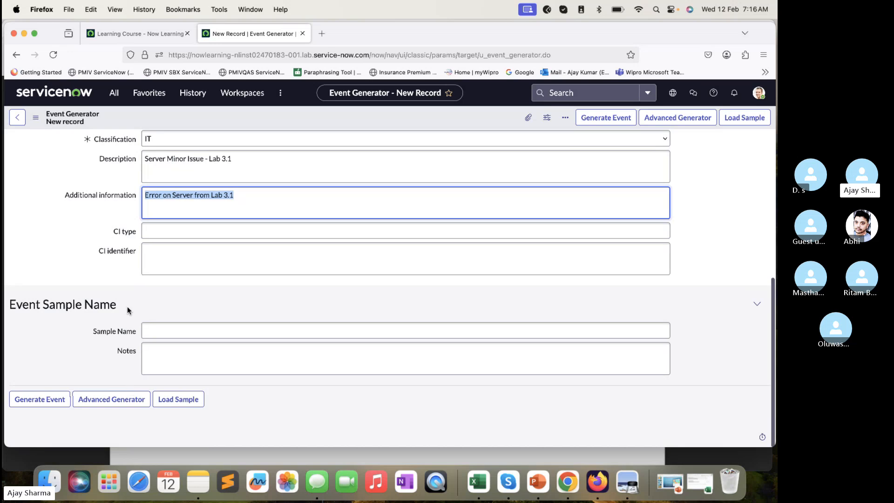
scroll(128, 310, "up", 8)
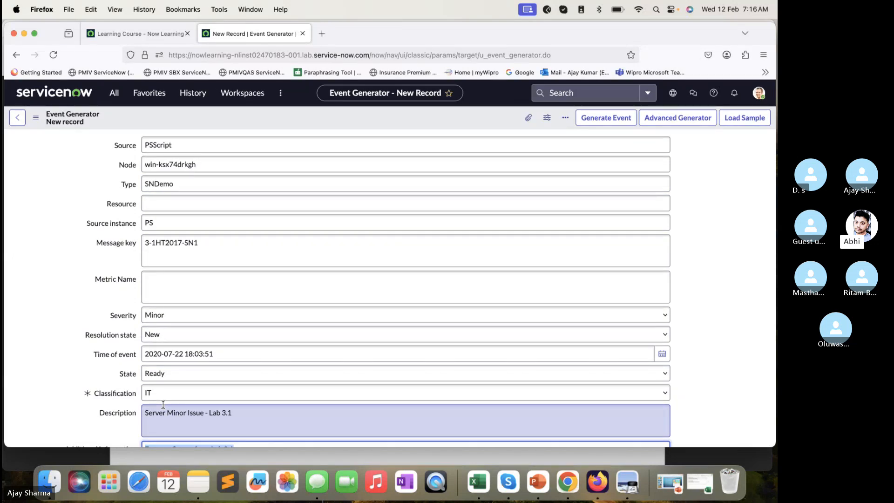
left_click(191, 183)
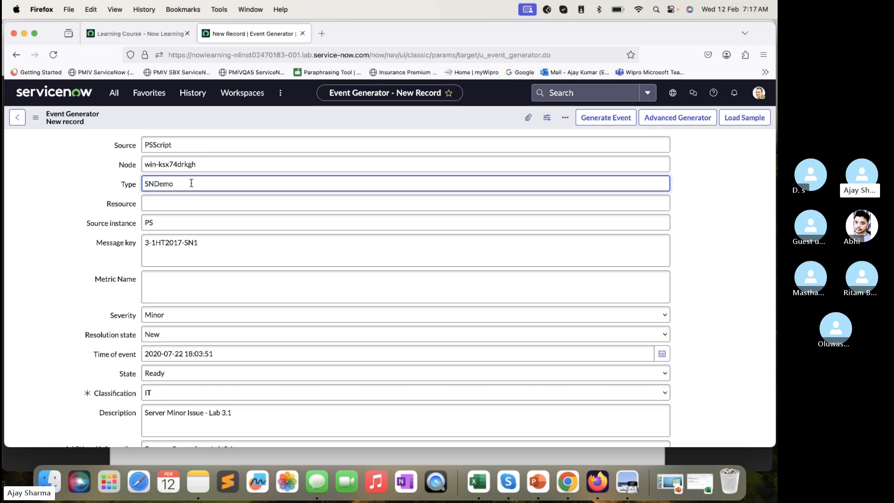
scroll(159, 313, "down", 5)
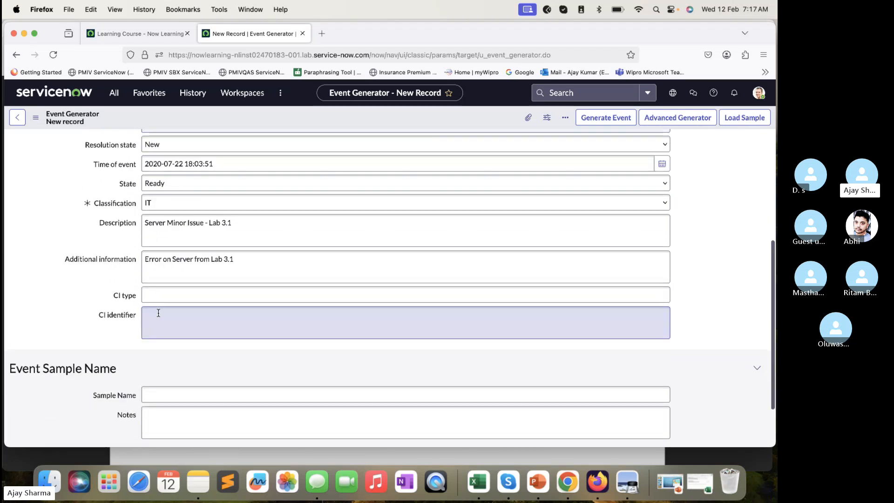
scroll(174, 148, "up", 5)
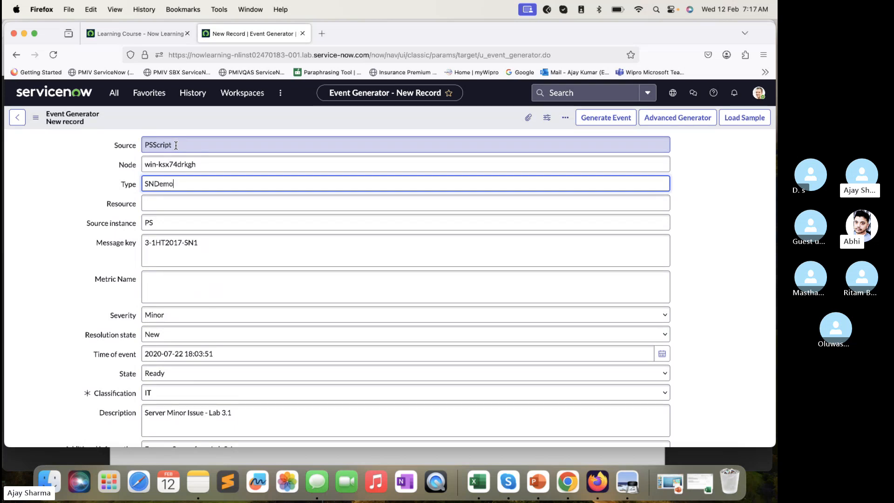
left_click_drag(183, 183, 147, 174)
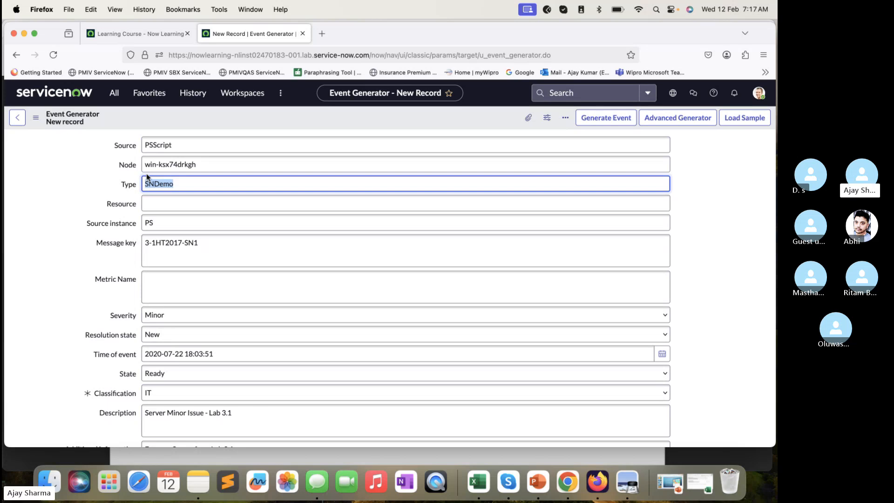
left_click(605, 118)
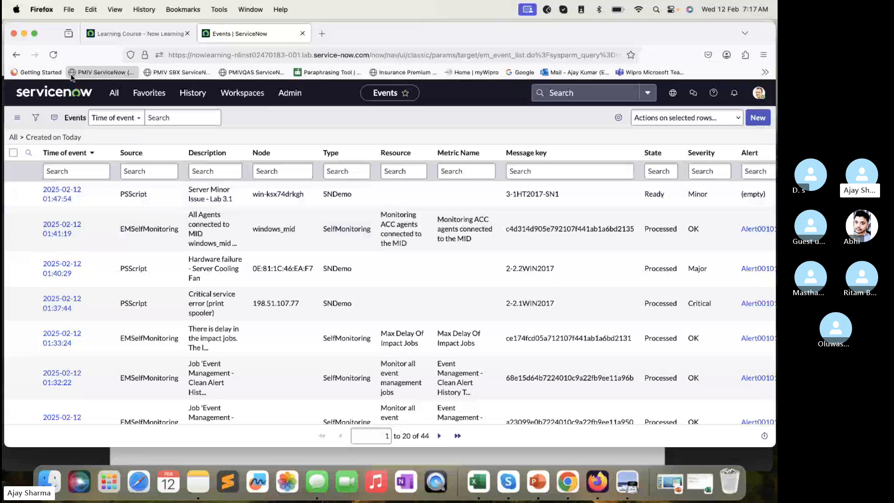
- Refresh the Events list, open the "Server Minor Issue - Lab 3.1" event in a separate tab and reload it
left_click(54, 57)
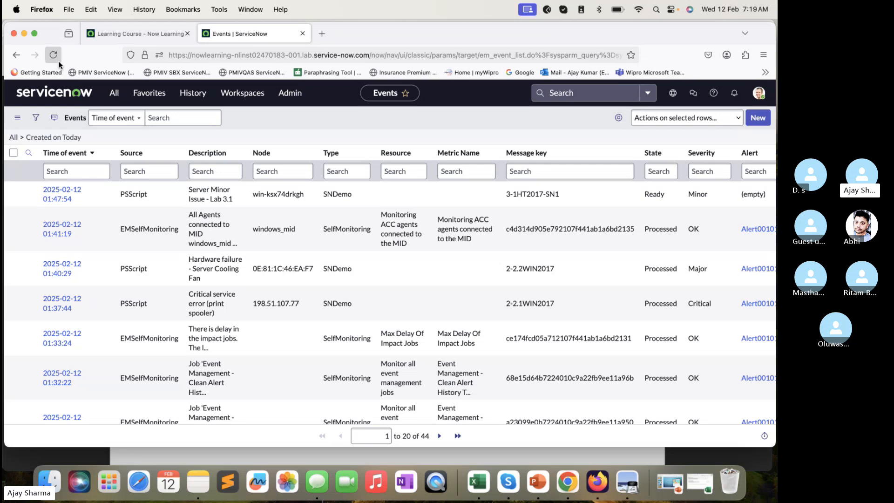
left_click(61, 197, "super")
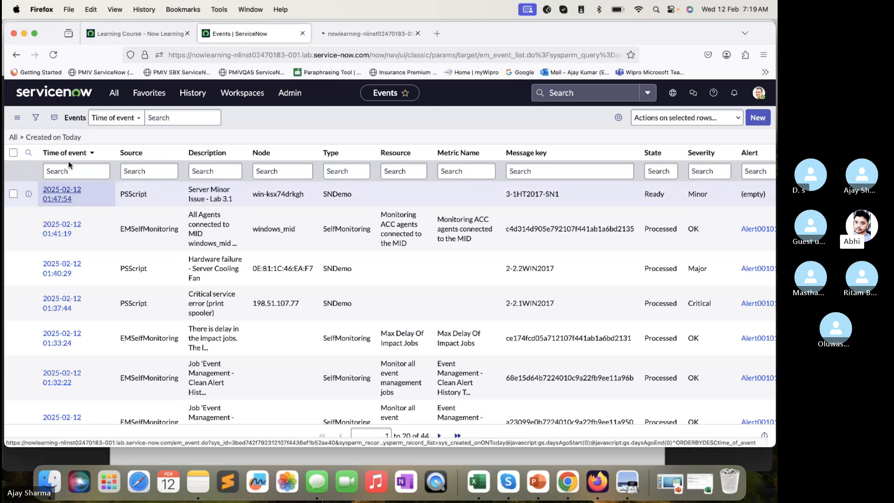
left_click(345, 36)
left_click(54, 54)
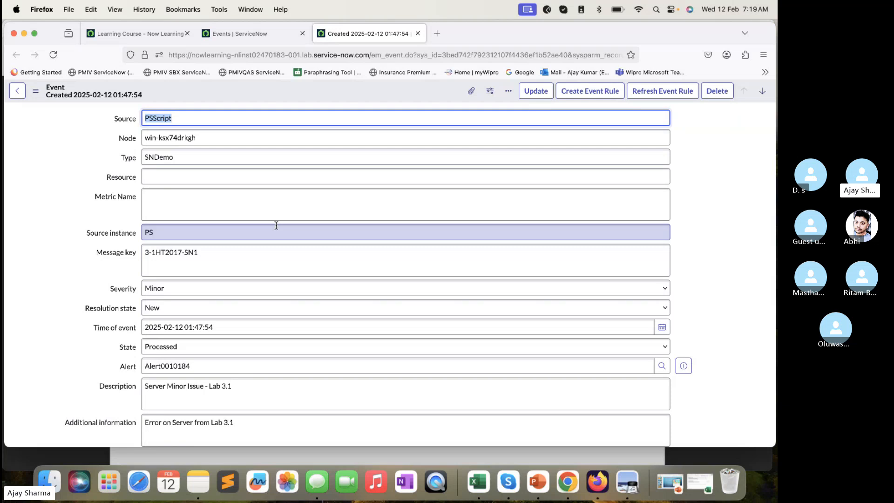
- Check the event's source and node, and read in the processing notes how the node was resolved to a CI
left_click(196, 119)
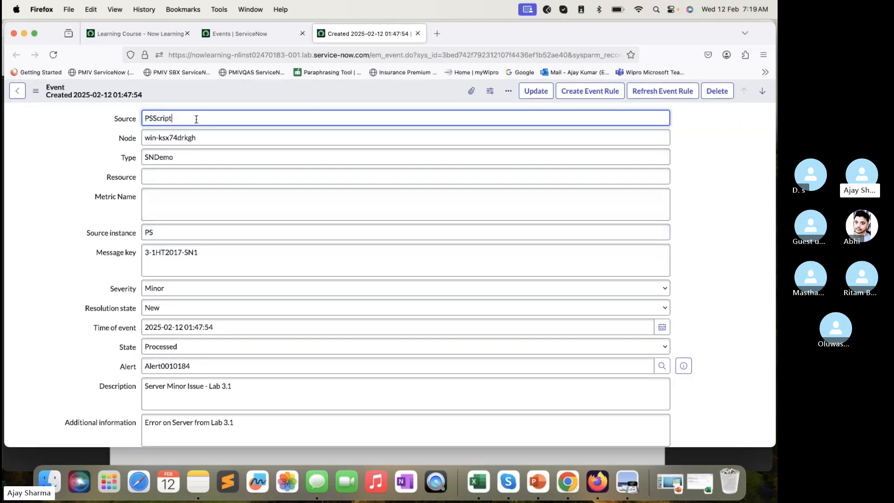
left_click(201, 139)
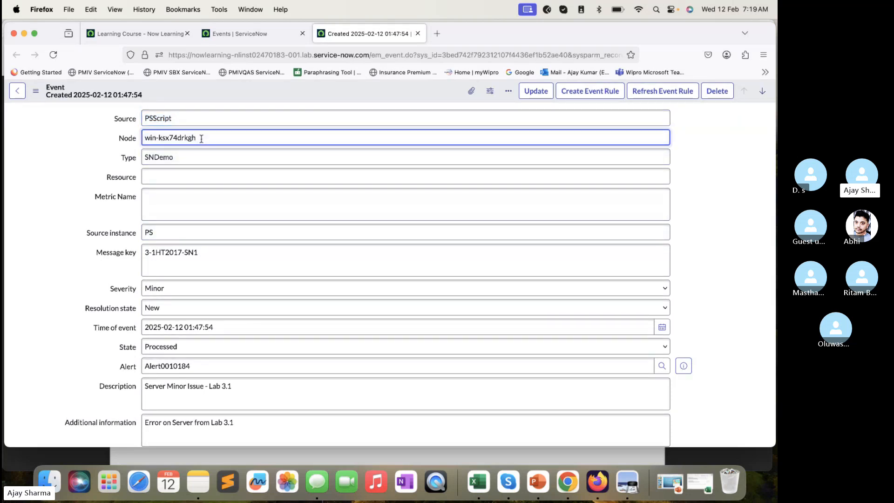
left_click_drag(216, 138, 145, 138)
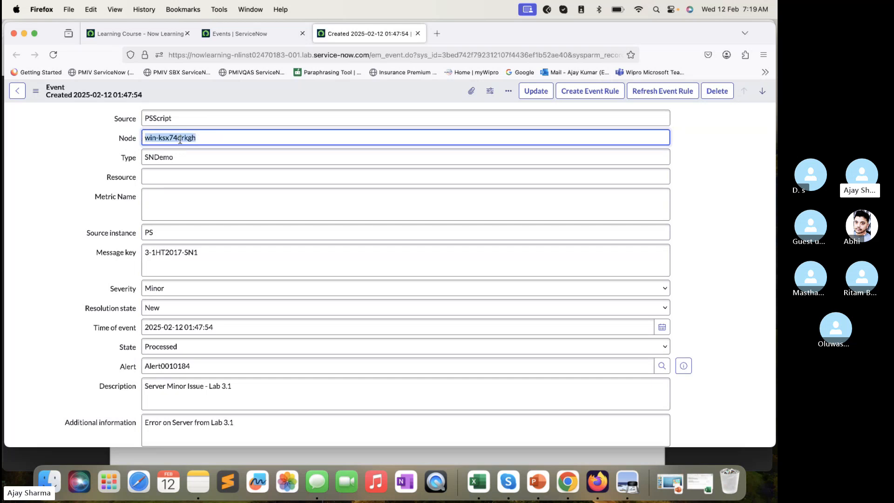
scroll(213, 231, "down", 5)
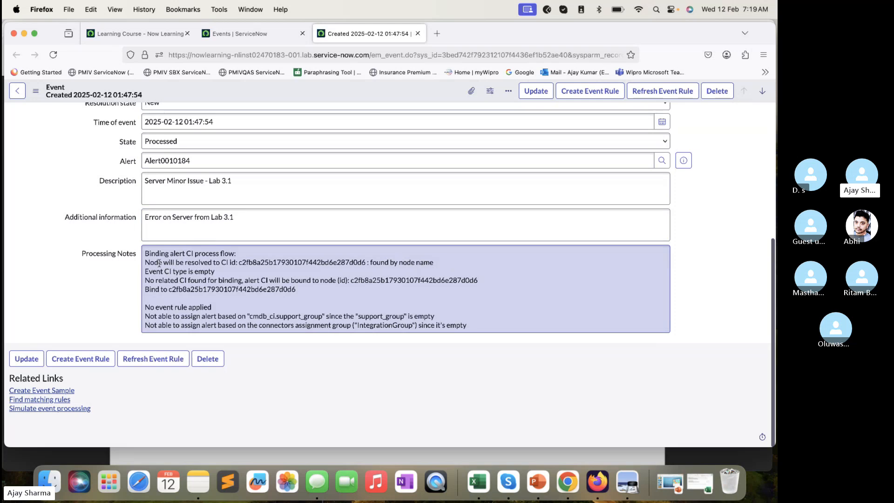
left_click_drag(145, 261, 238, 262)
left_click_drag(440, 262, 368, 264)
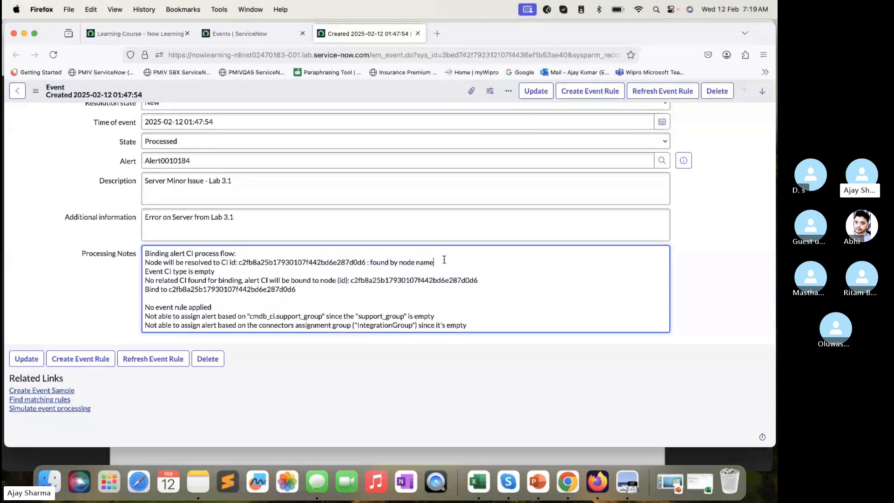
left_click_drag(435, 262, 376, 262)
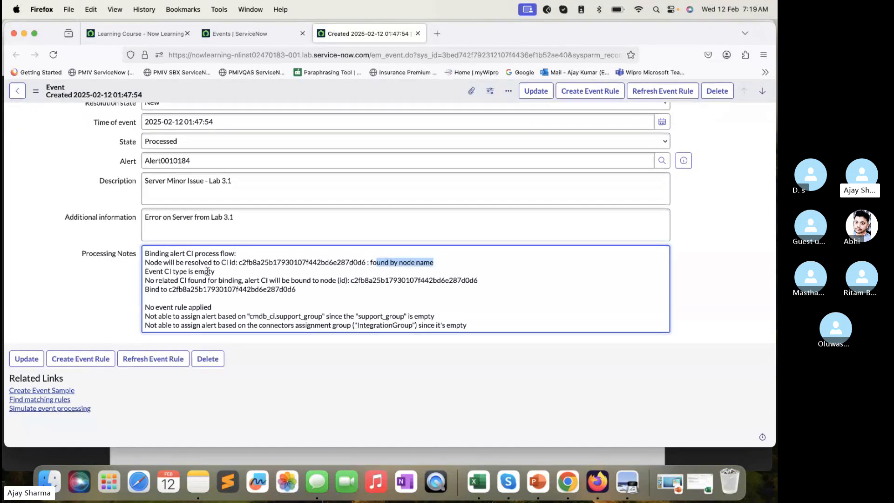
- Examine the CI type and binding lines of the processing notes, comparing the bound CI ID with the resolved node ID
left_click_drag(218, 271, 255, 285)
scroll(138, 270, "up", 3)
scroll(138, 270, "down", 3)
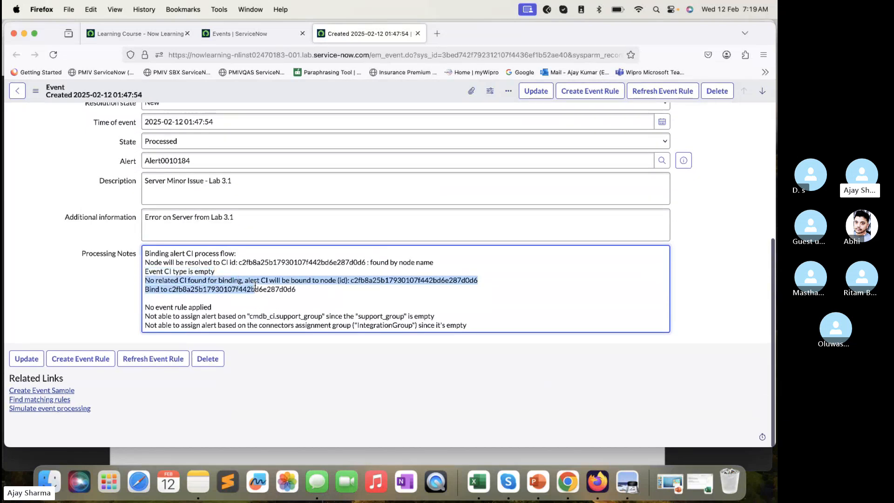
left_click(295, 280)
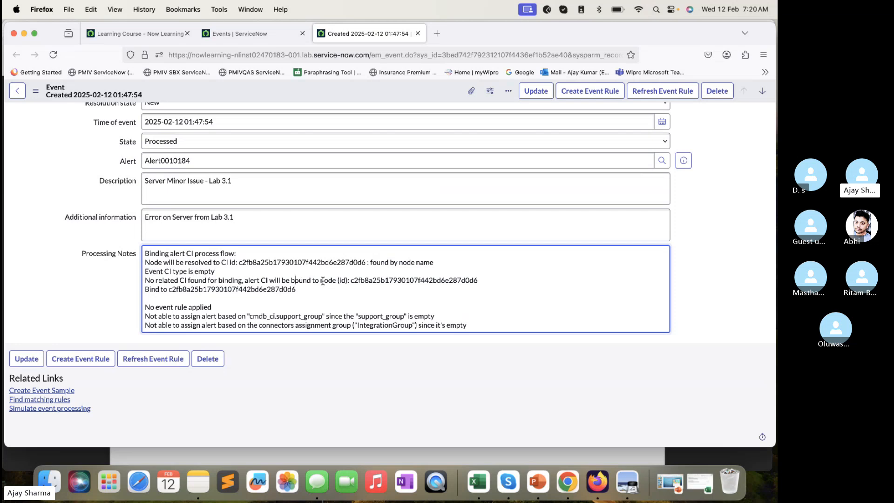
left_click_drag(481, 279, 354, 279)
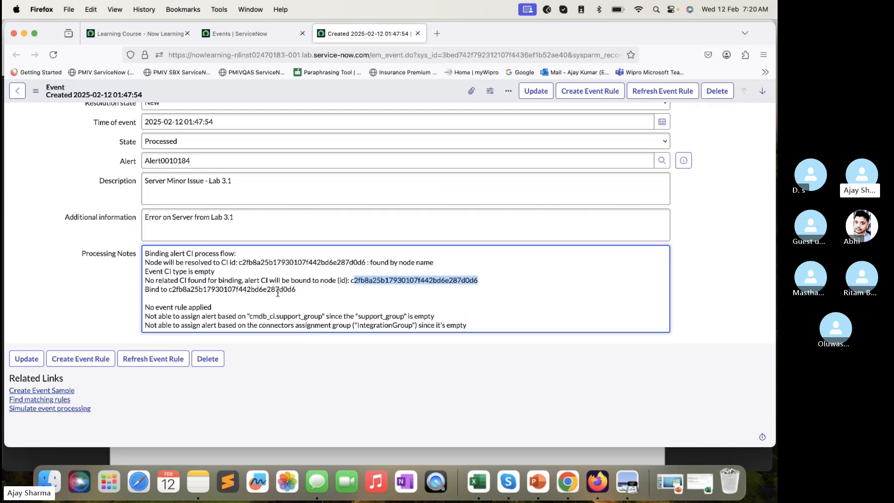
left_click(302, 293)
left_click_drag(296, 289, 171, 291)
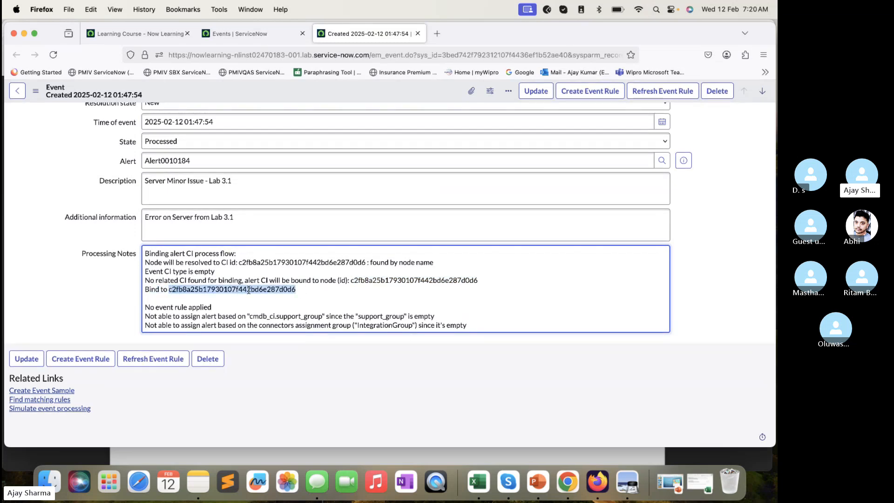
double_click(383, 280)
double_click(332, 263)
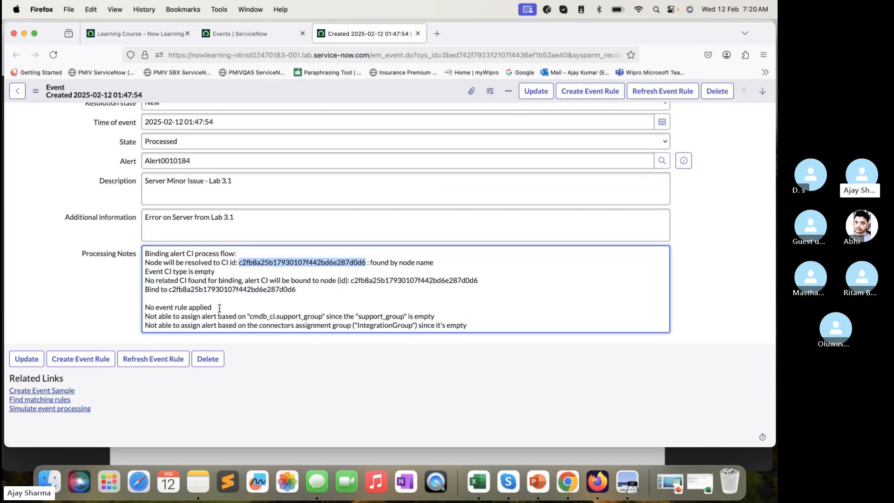
- Read the processing notes about event rules and alert assignment groups
left_click_drag(213, 307, 136, 300)
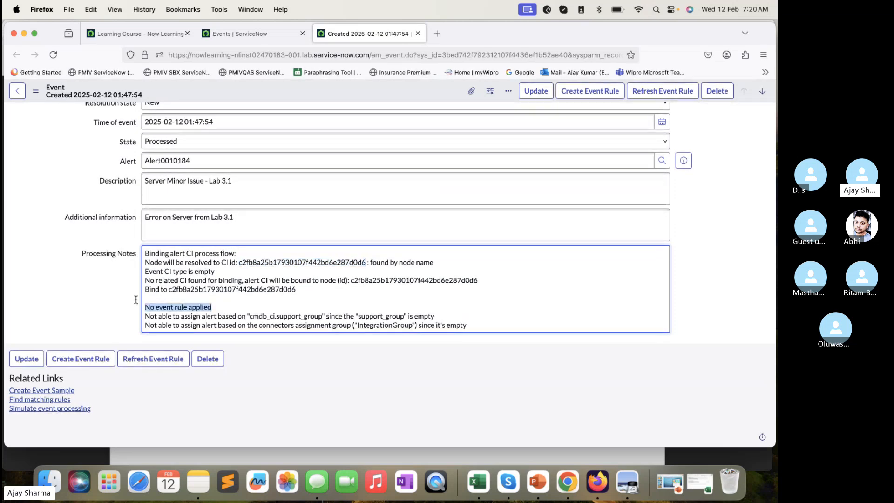
left_click_drag(428, 316, 156, 322)
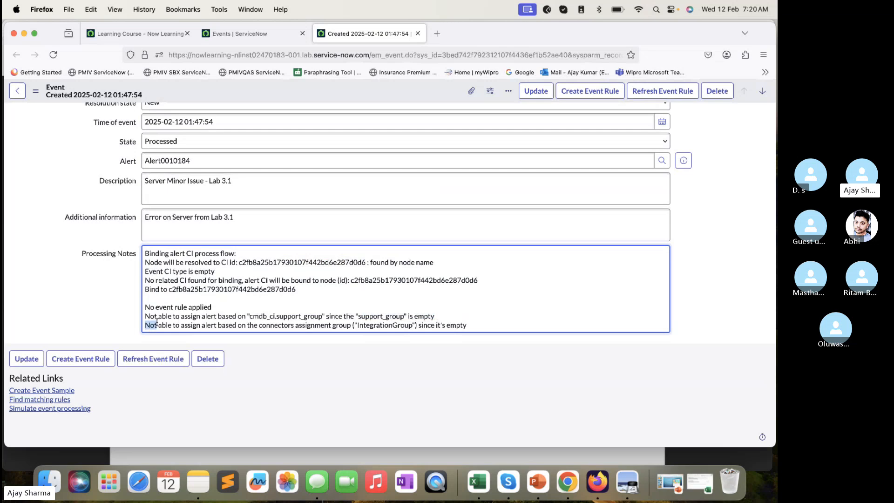
left_click_drag(487, 326, 152, 309)
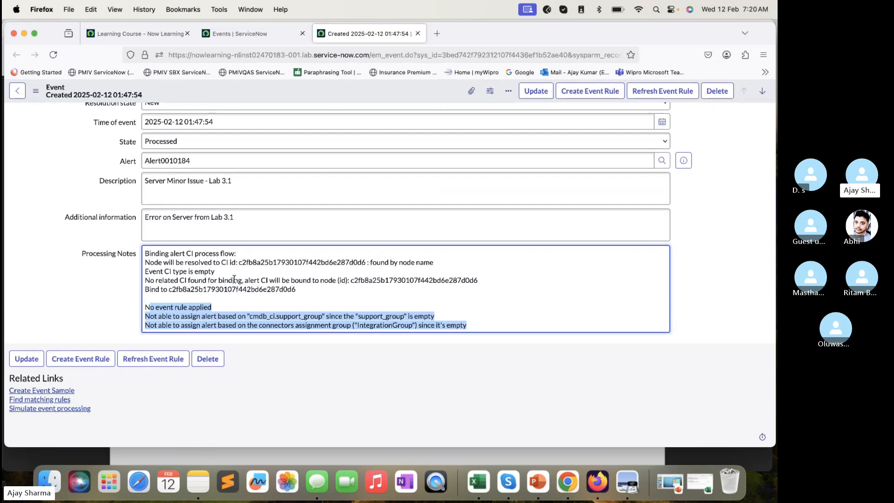
- Switch to the SN-EMF X010.pdf lab guide in Preview and read steps 10 to 12 on the SurveyProject service map and impact path
left_click(225, 449)
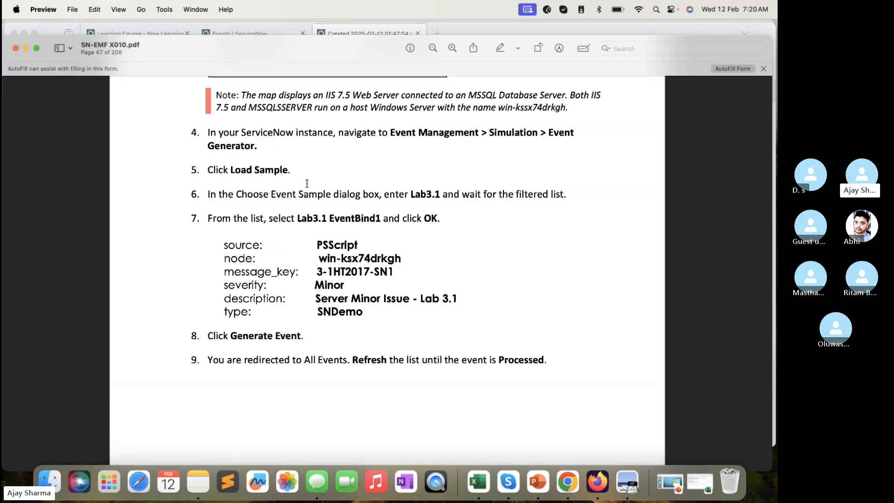
scroll(349, 259, "down", 20)
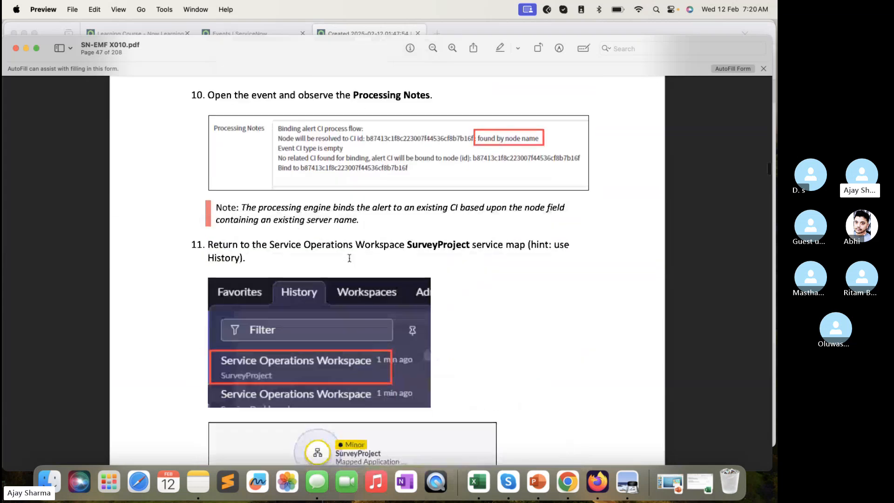
scroll(449, 305, "down", 10)
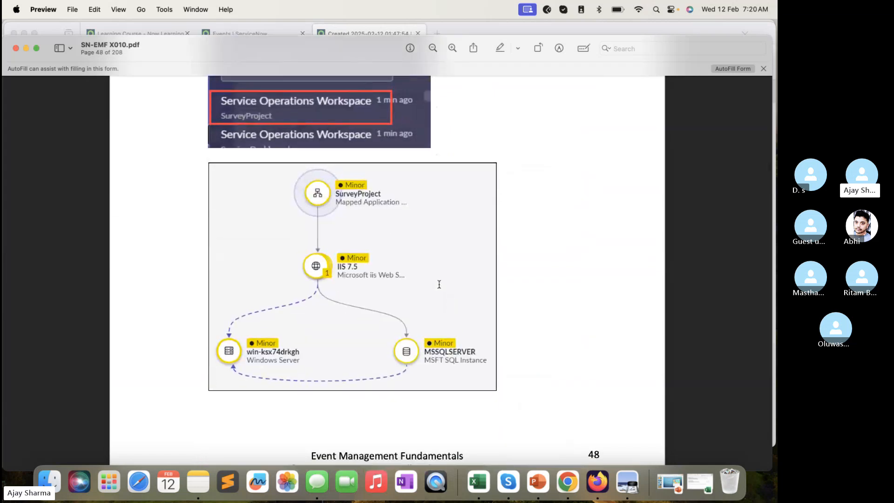
scroll(400, 254, "up", 3)
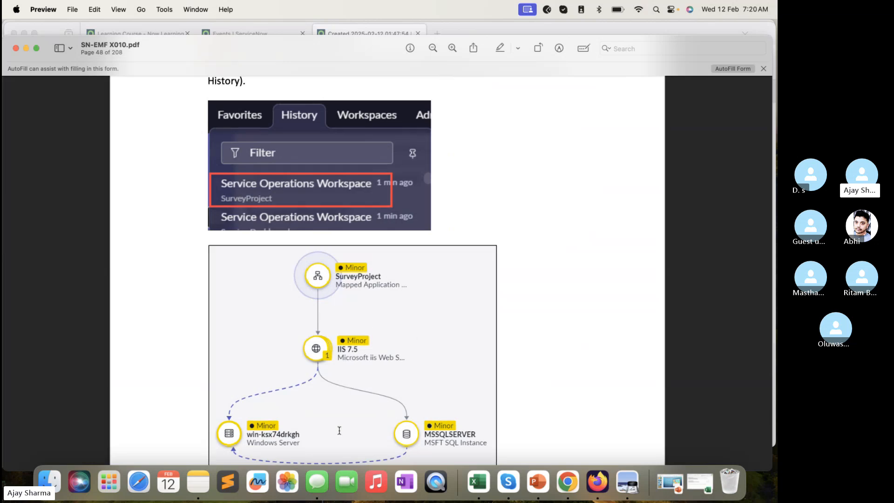
scroll(339, 430, "down", 15)
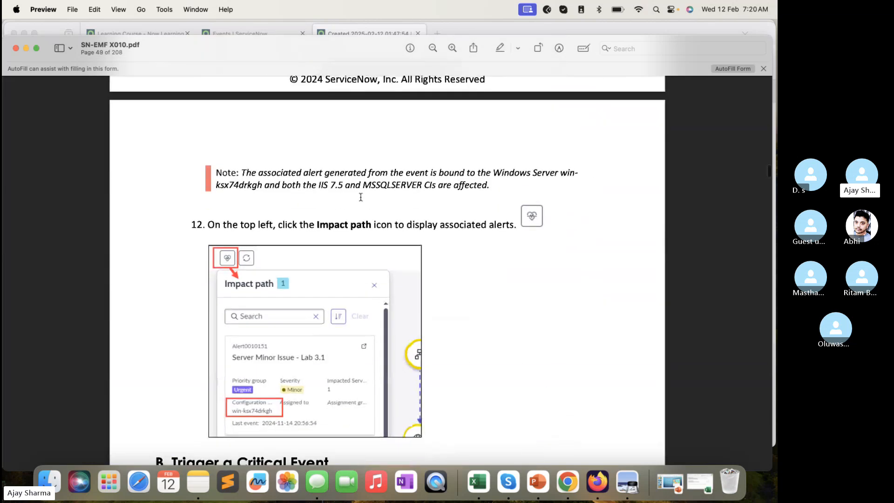
scroll(261, 244, "down", 3)
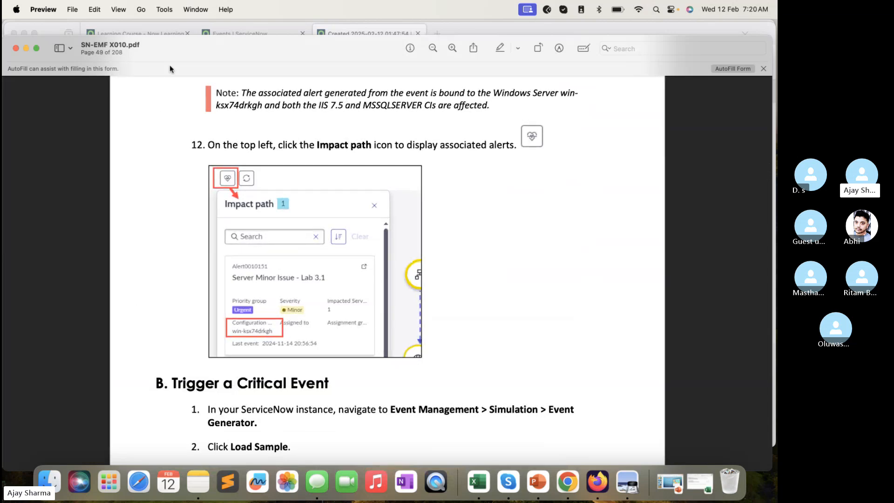
- Switch back to ServiceNow in Firefox, find "Service Oper" in the navigator and open Service Operations Workspace in a separate tab
left_click(234, 29)
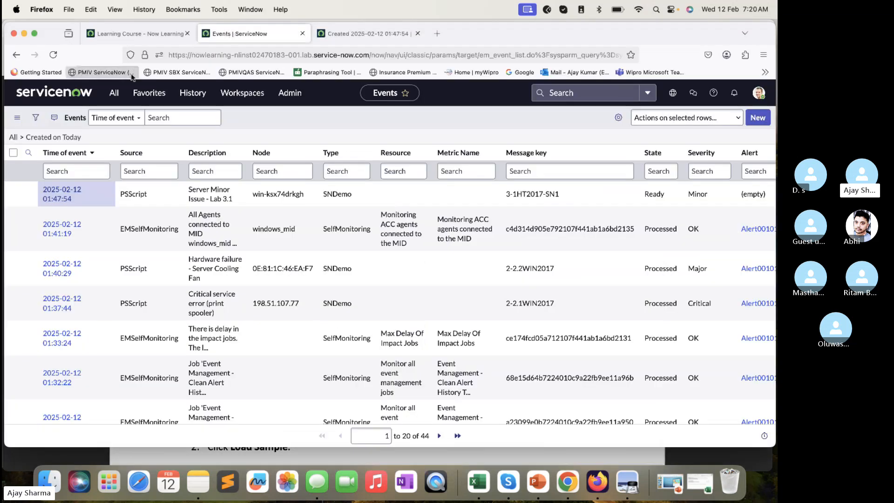
left_click(115, 93)
type("Serv")
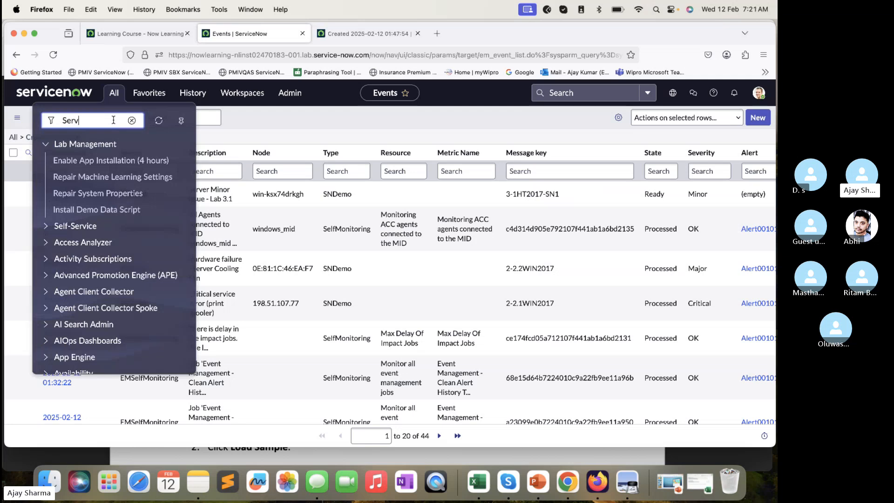
type("ice Oper")
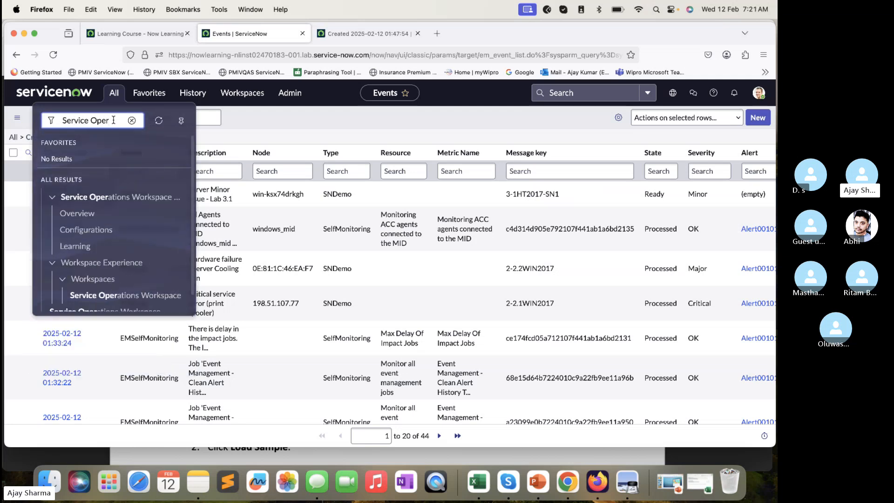
left_click(97, 296)
left_click(347, 38)
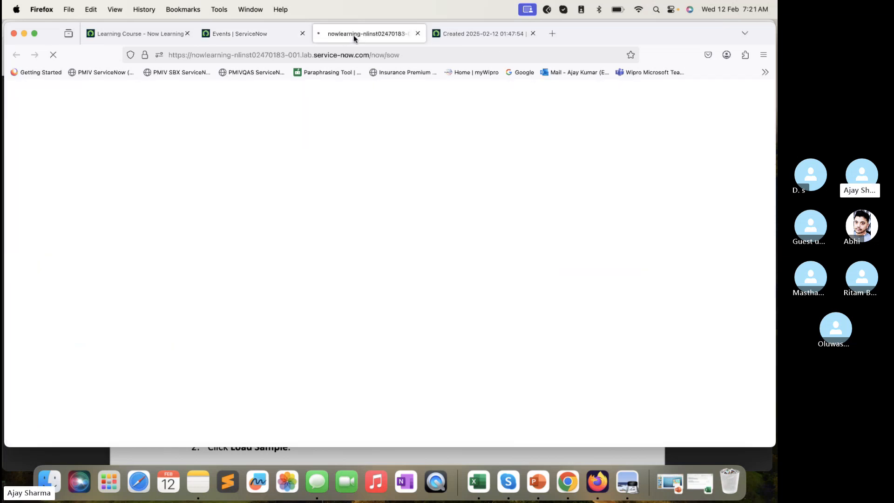
- Open the alert linked to the Server Minor Issue - Lab 3.1 event in a separate tab and close the event's tab
left_click(476, 35)
scroll(392, 233, "up", 3)
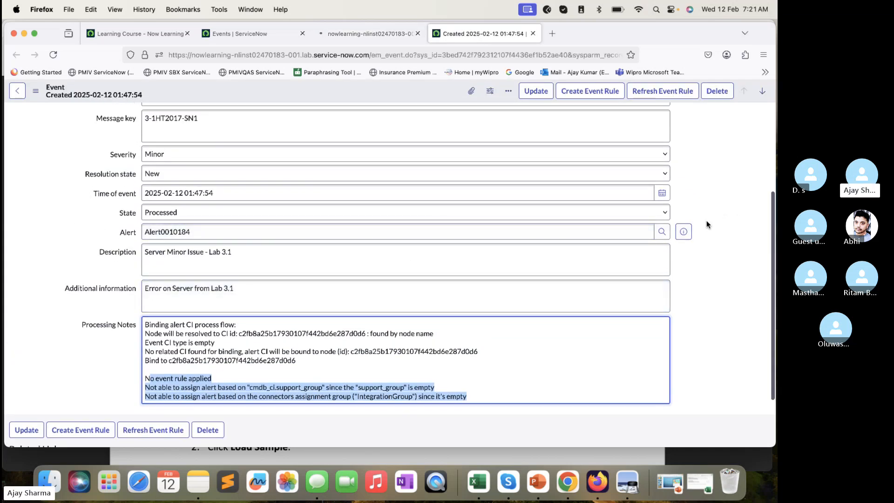
left_click(686, 235)
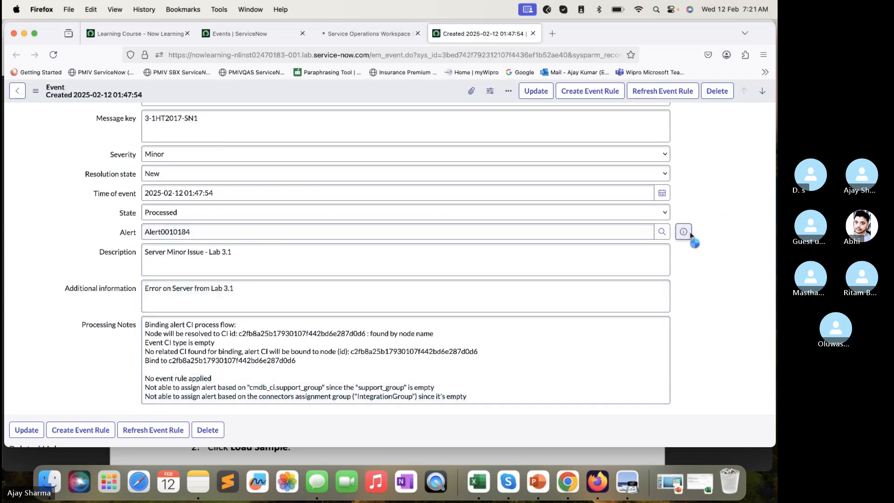
left_click(740, 259, "super")
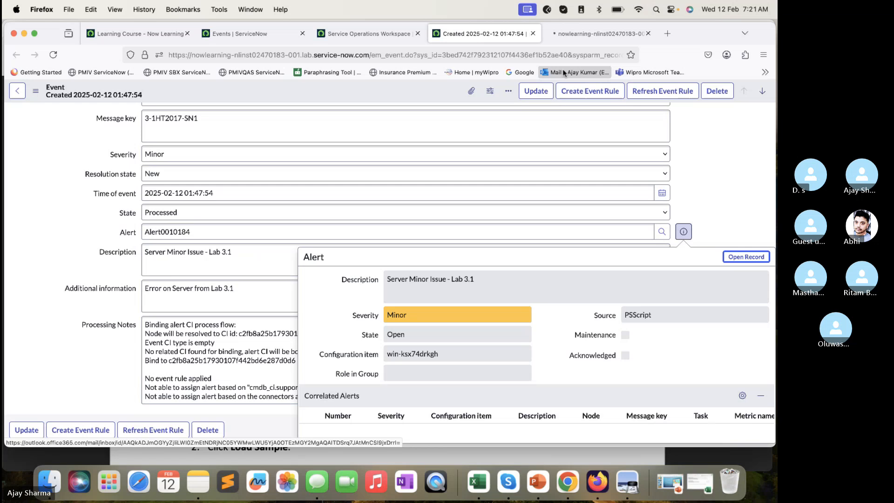
left_click(533, 33)
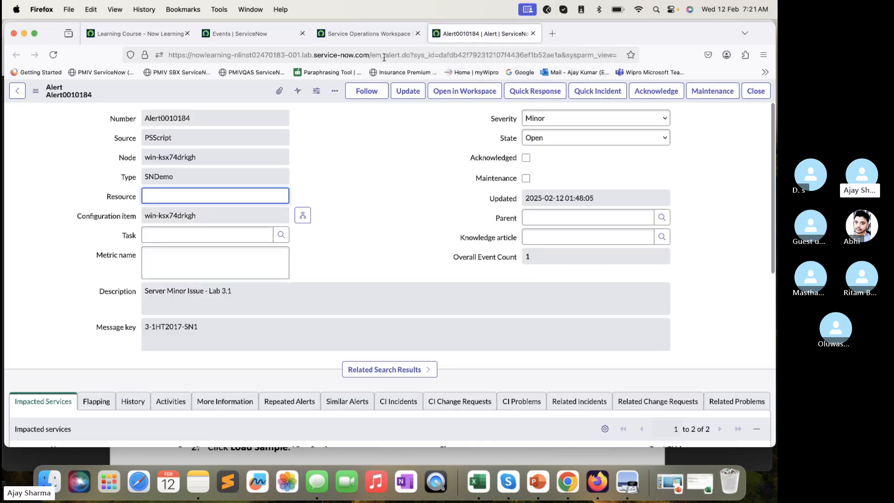
- Review the alert's impacted services, checking the severity and class of Application CI's and SurveyProject
left_click(374, 38)
left_click(447, 31)
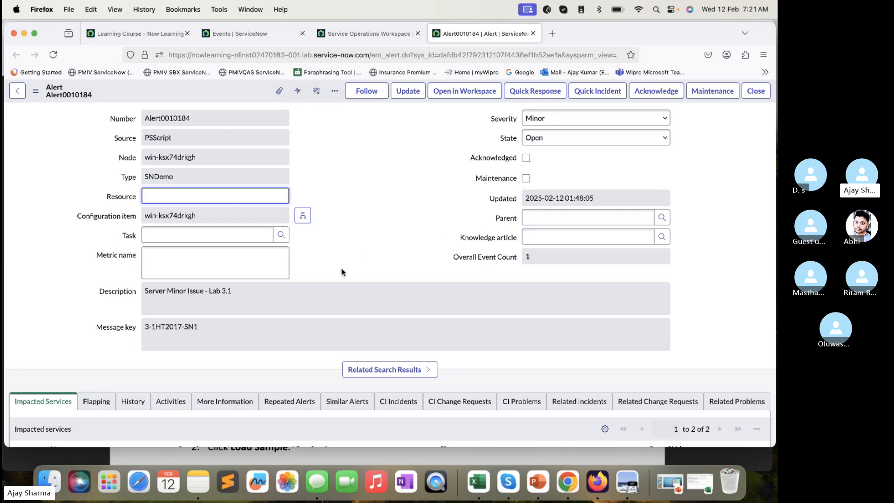
scroll(342, 272, "down", 5)
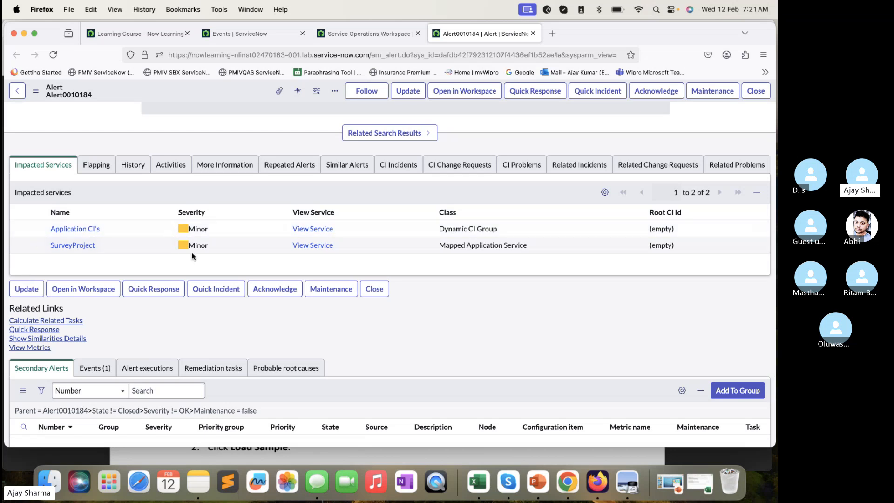
scroll(192, 254, "down", 2)
scroll(194, 249, "up", 3)
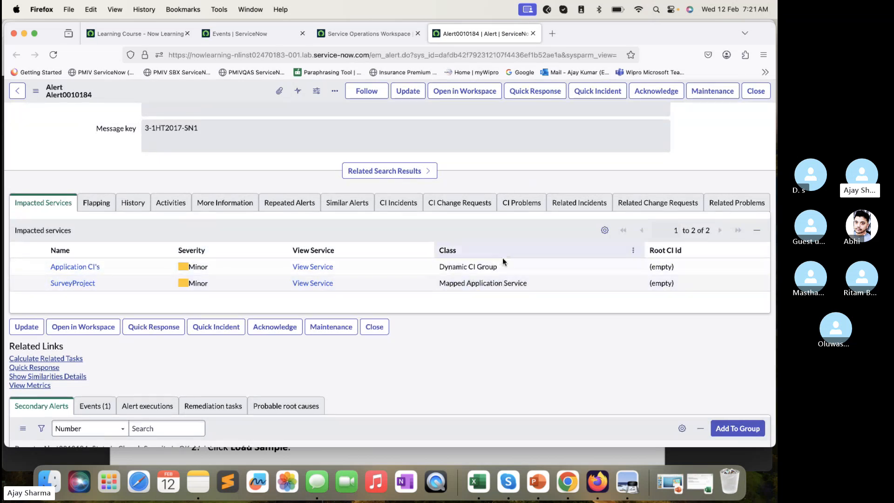
left_click(436, 267)
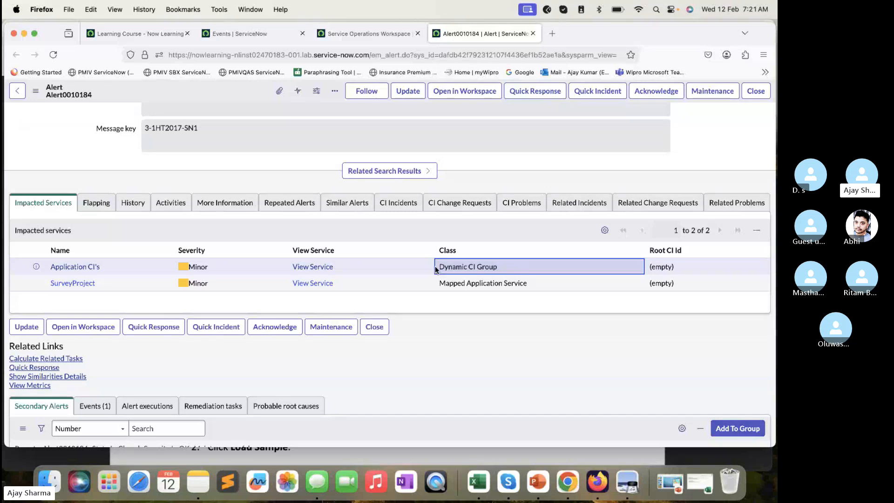
- In Service Operations Workspace, open the service map of SurveyProject from the service dashboard
left_click(378, 35)
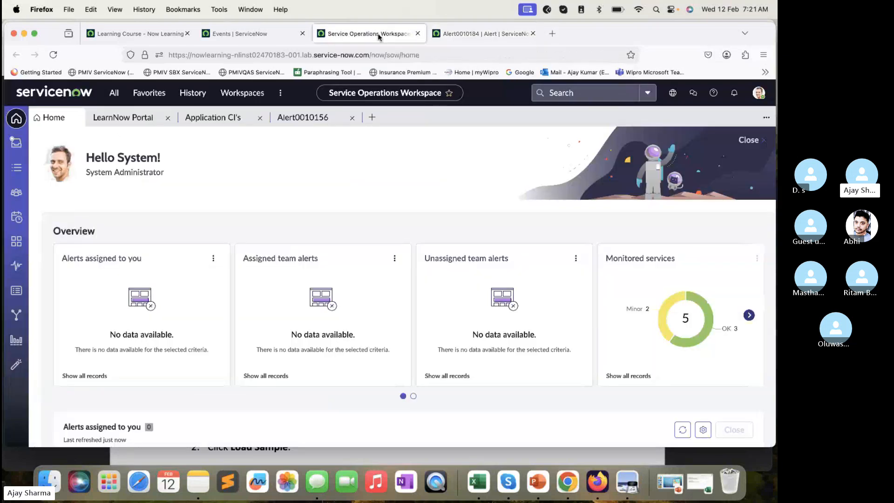
left_click(16, 241)
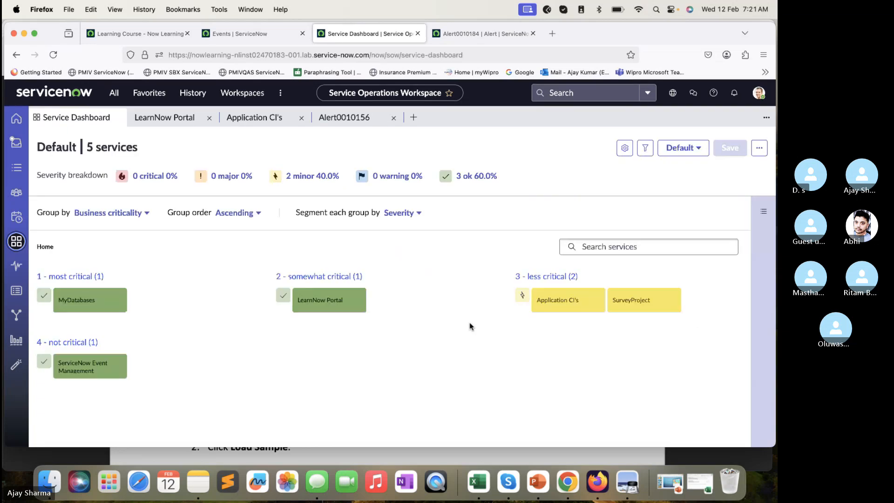
left_click(647, 303)
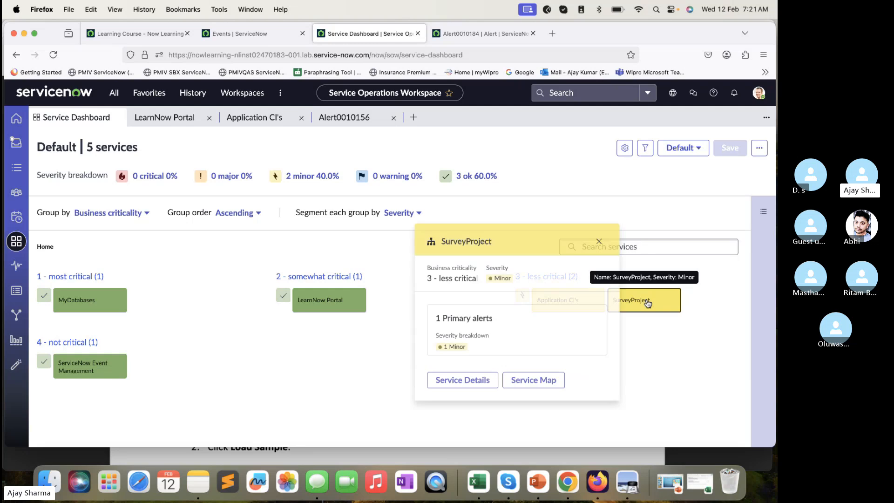
left_click(530, 381)
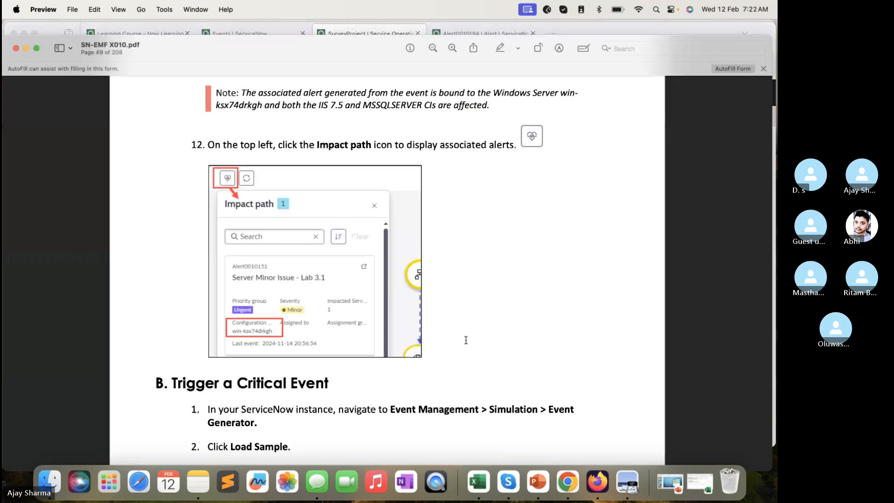
- Check step 12 in the lab guide, return to the SurveyProject map in Firefox and display its impact path alerts
scroll(465, 340, "up", 1)
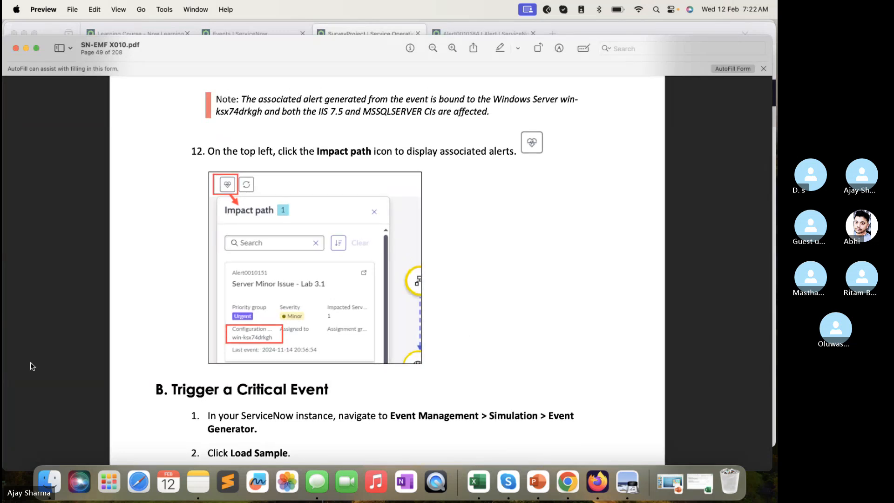
left_click(384, 33)
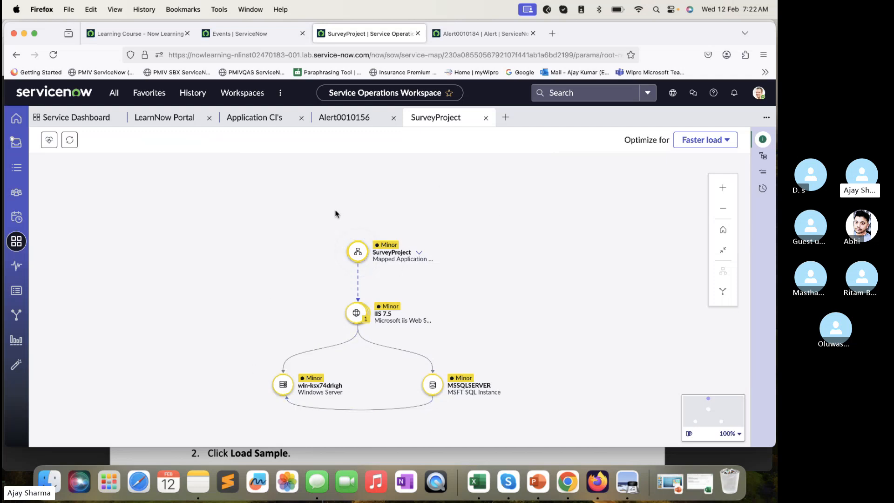
left_click_drag(313, 269, 297, 253)
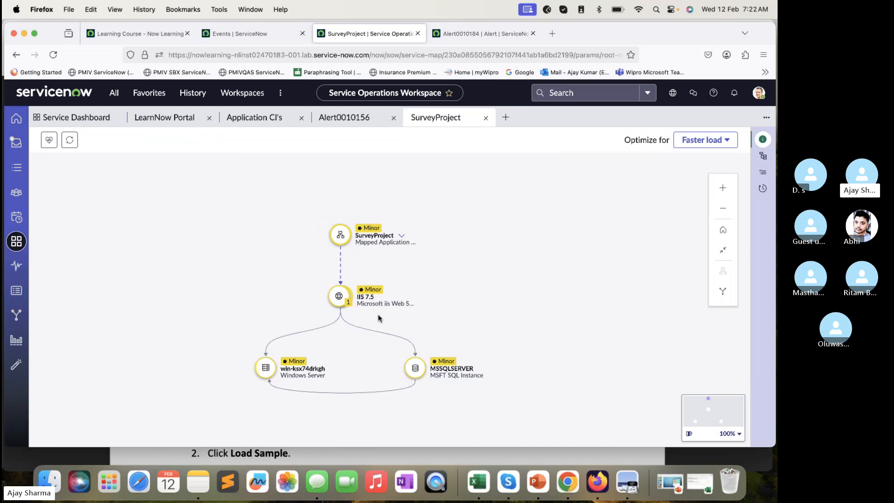
left_click(350, 228)
left_click(49, 140)
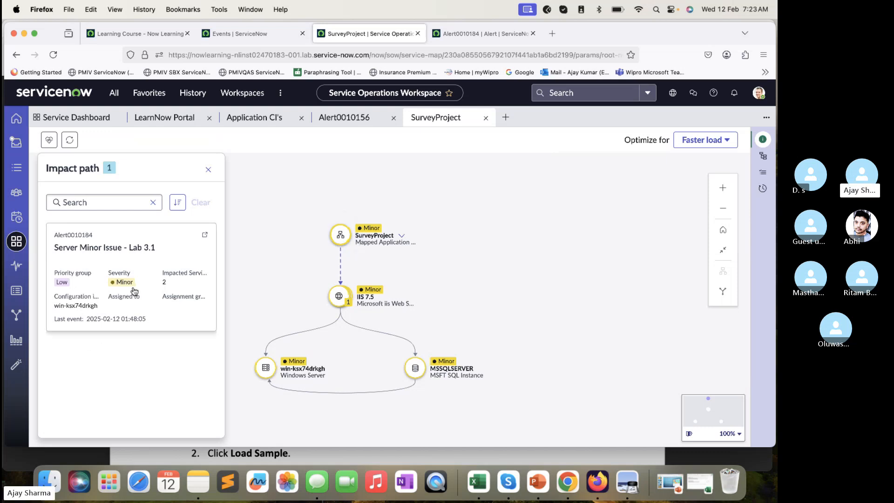
- Switch to the SN-EMF X010.pdf lab guide in Preview and read steps 1 to 6 of section B, Trigger a Critical Event
left_click(176, 452)
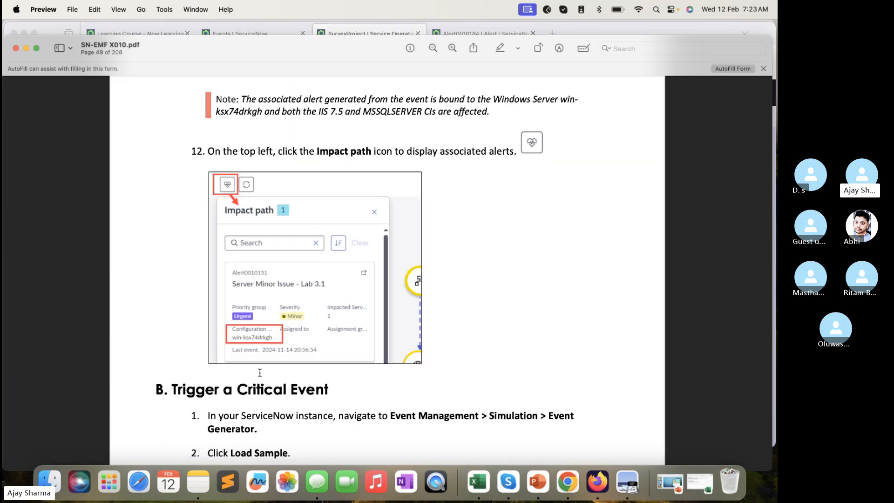
scroll(259, 372, "down", 6)
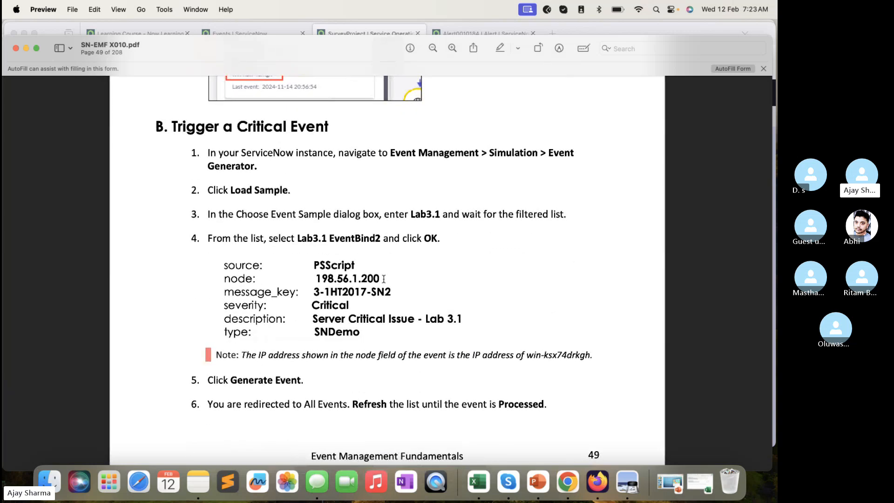
left_click_drag(383, 279, 298, 267)
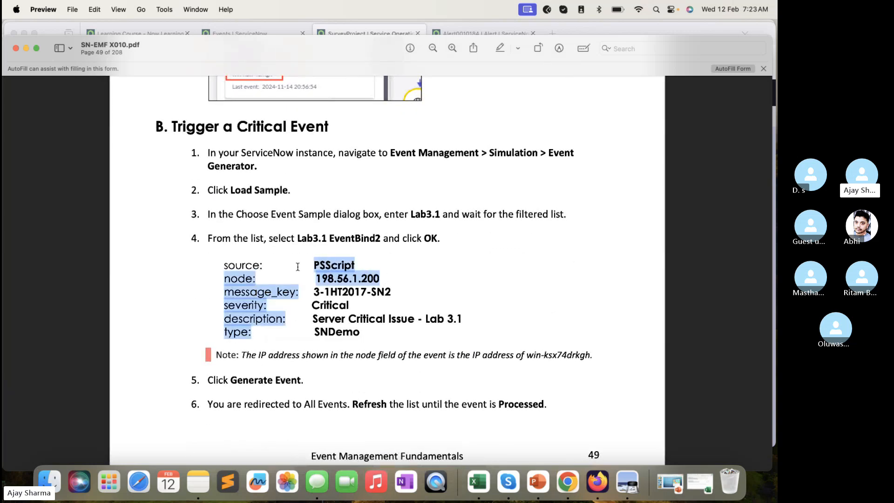
scroll(297, 267, "down", 3)
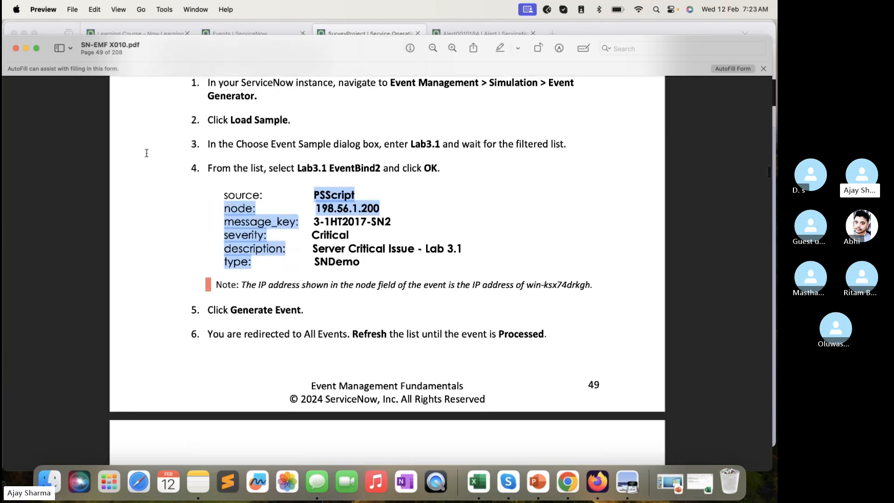
- Switch back to ServiceNow in Firefox, search the navigator for "simul" and open the Event Generator in a separate tab
left_click(254, 32)
left_click(353, 31)
left_click(466, 33)
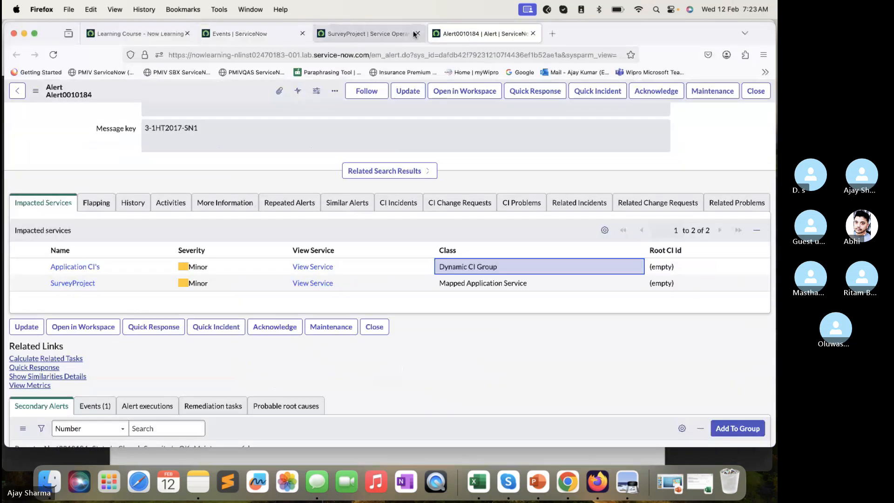
left_click(363, 34)
left_click(219, 33)
left_click(114, 93)
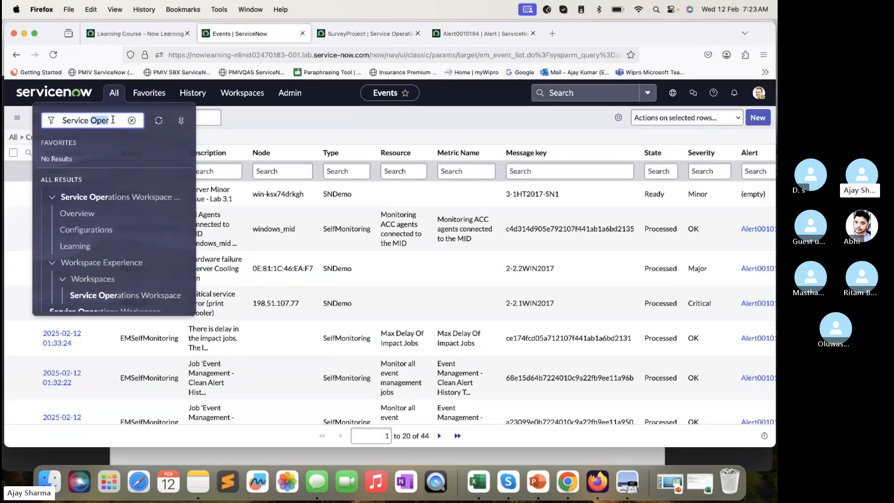
type("simul")
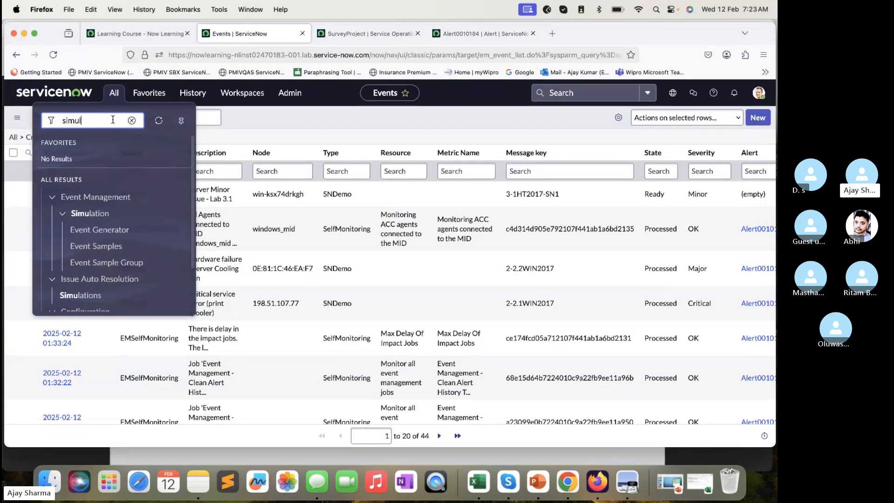
left_click(99, 229, "super")
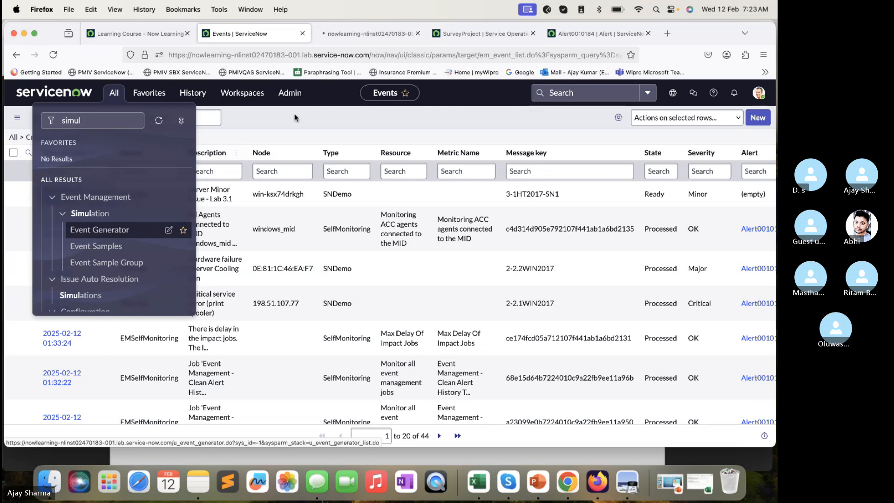
left_click(377, 35)
- Load the Lab3.1 EventBind2 sample into the Event Generator and generate the event
left_click(743, 91)
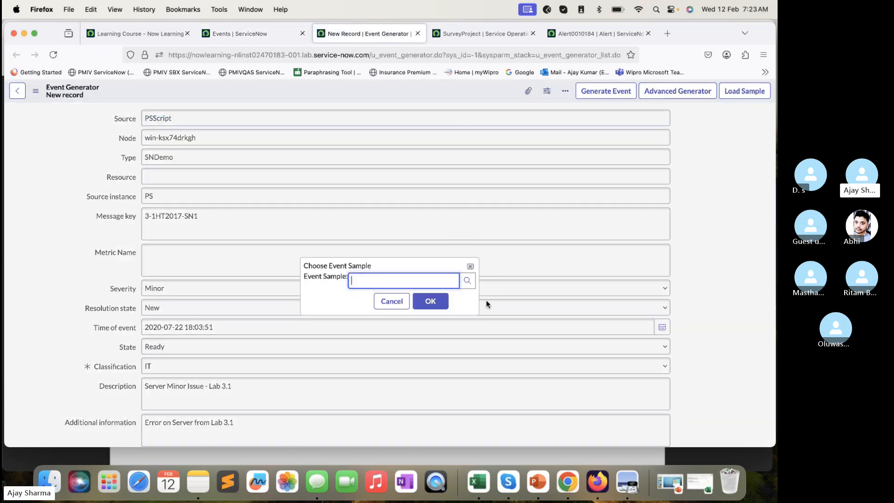
left_click(466, 279)
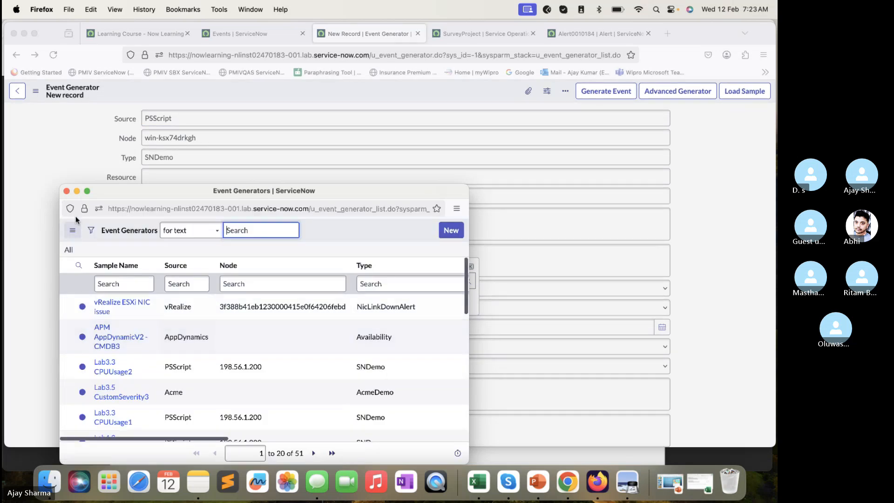
left_click(67, 190)
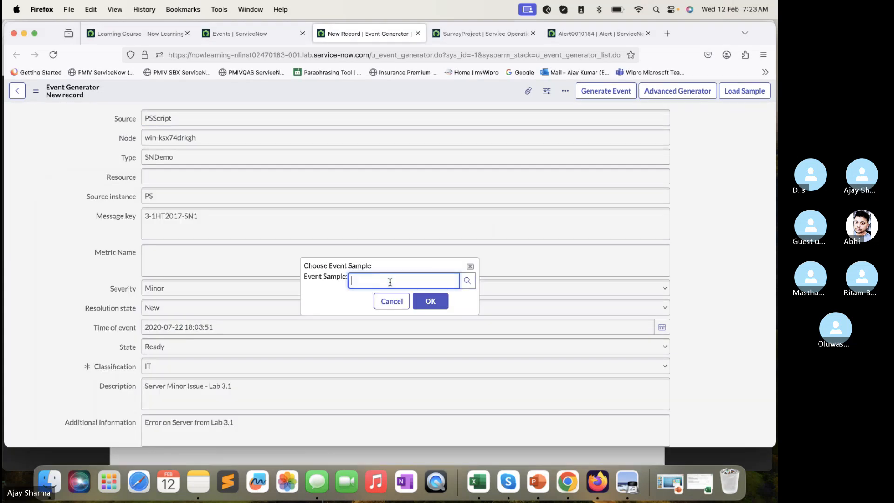
type("lab")
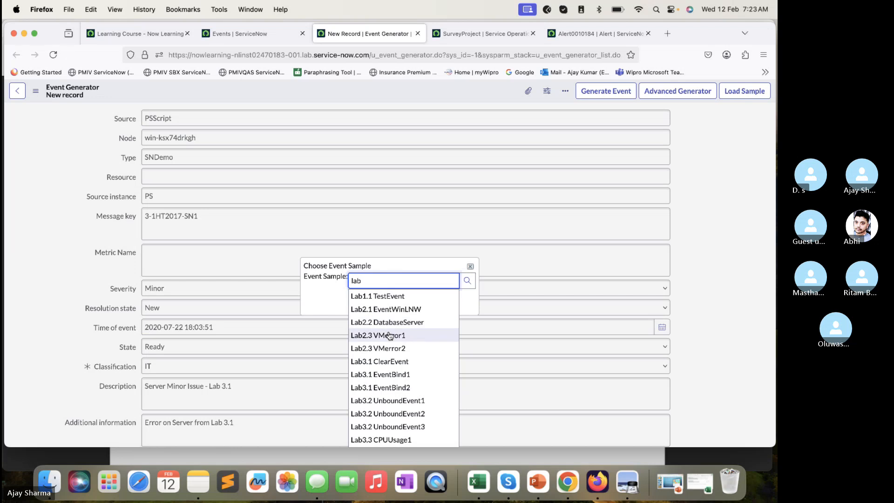
left_click(393, 387)
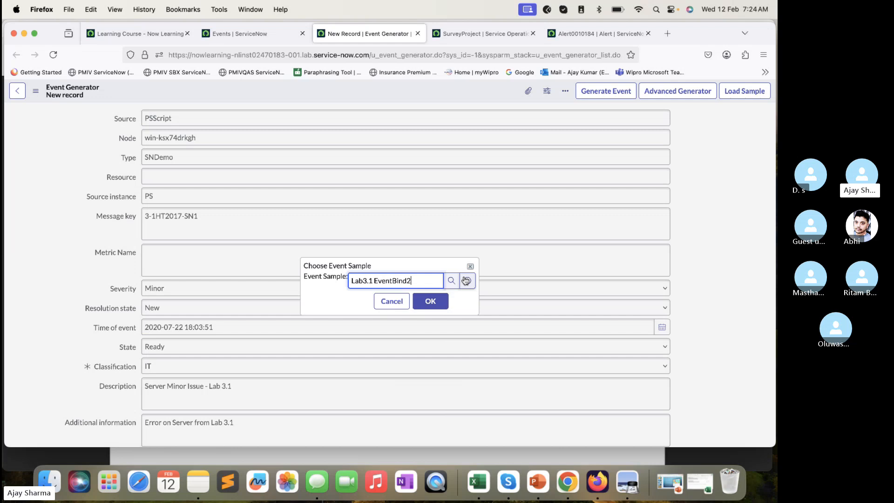
left_click(430, 301)
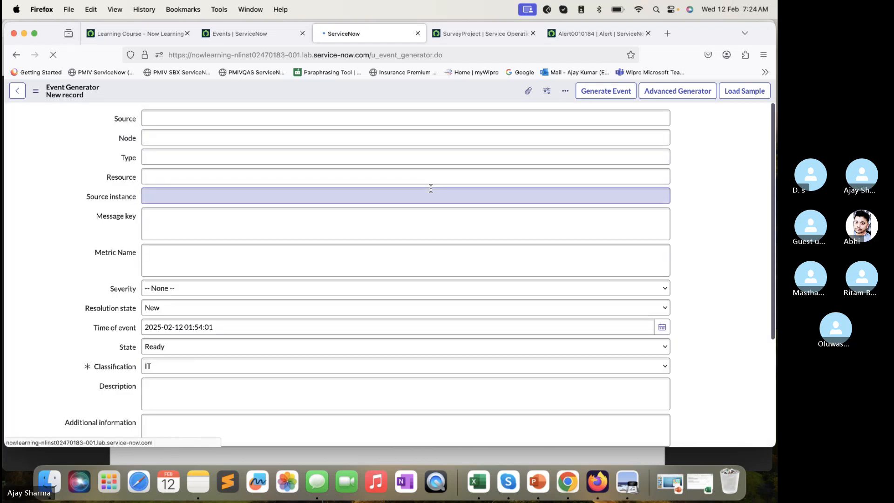
left_click_drag(214, 138, 142, 134)
left_click(605, 91)
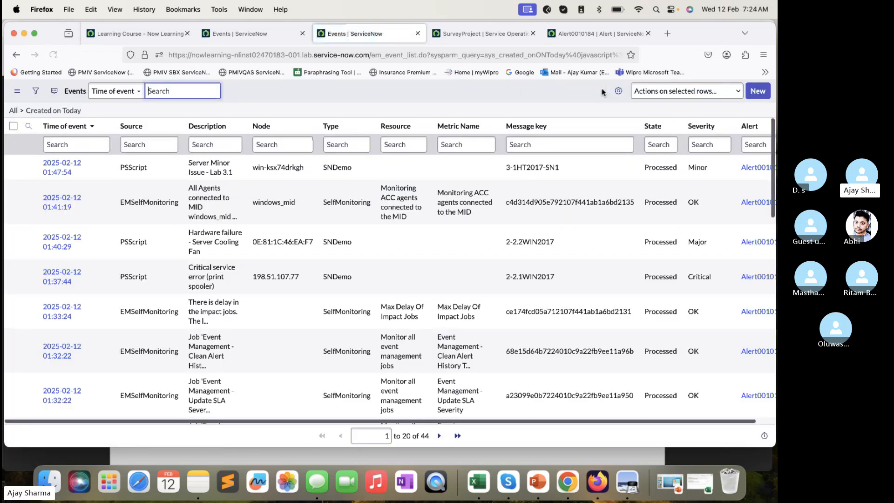
- Refresh the events list and open the Server Critical Issue - Lab 3.1 event in a separate tab
left_click(61, 58)
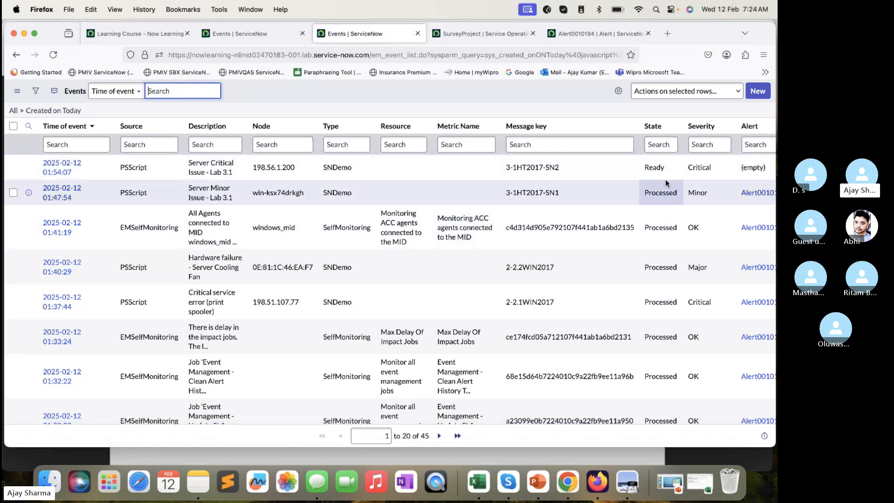
left_click(66, 167, "super")
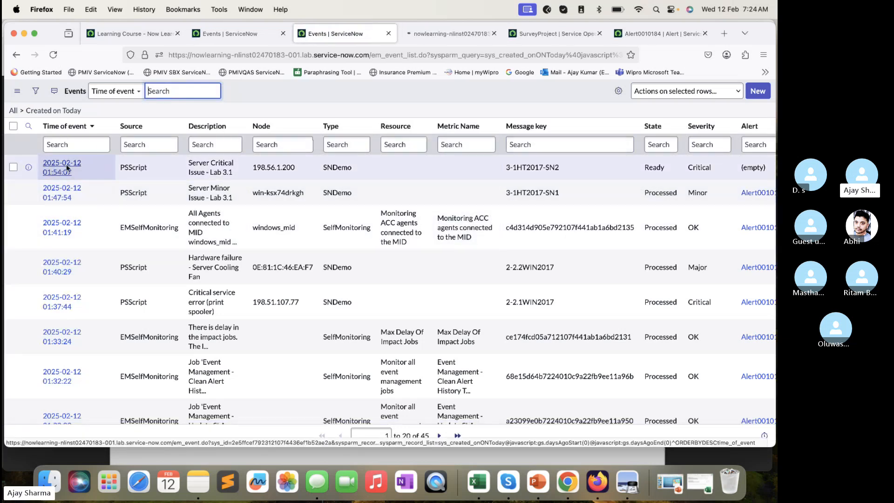
left_click(436, 32)
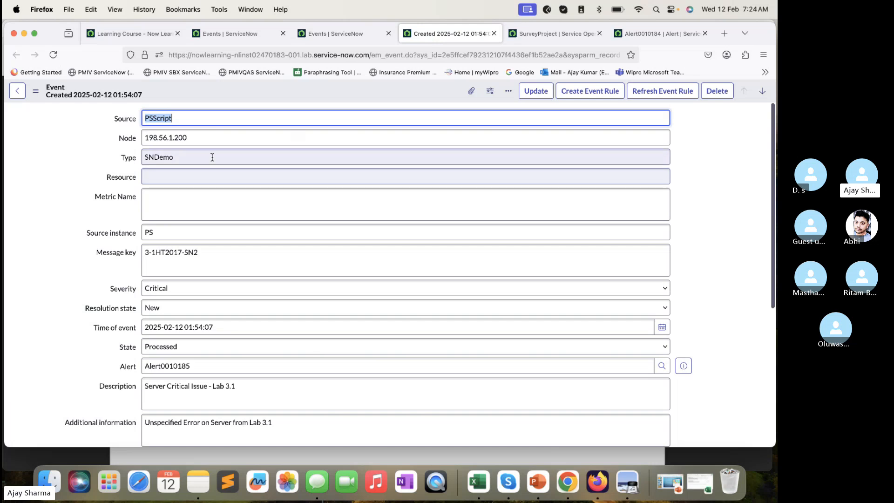
- Examine the critical event's Node value and the CI binding lines in its Processing Notes
left_click_drag(186, 138, 163, 140)
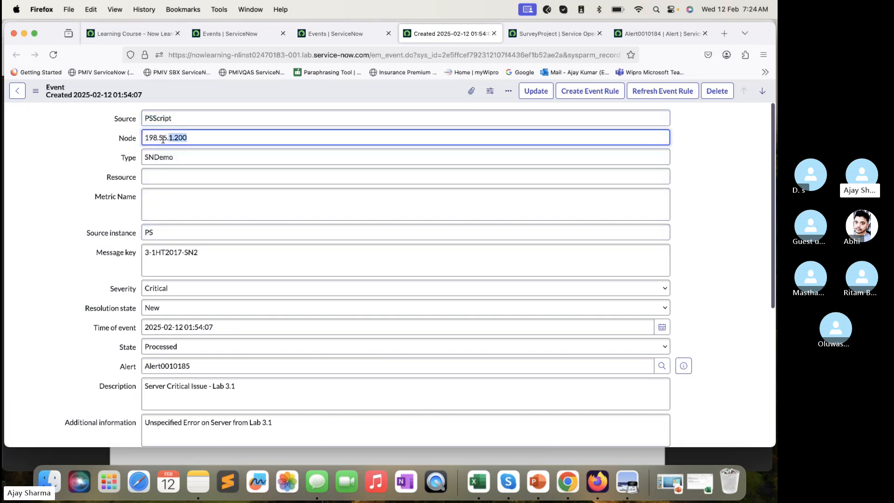
scroll(239, 225, "down", 5)
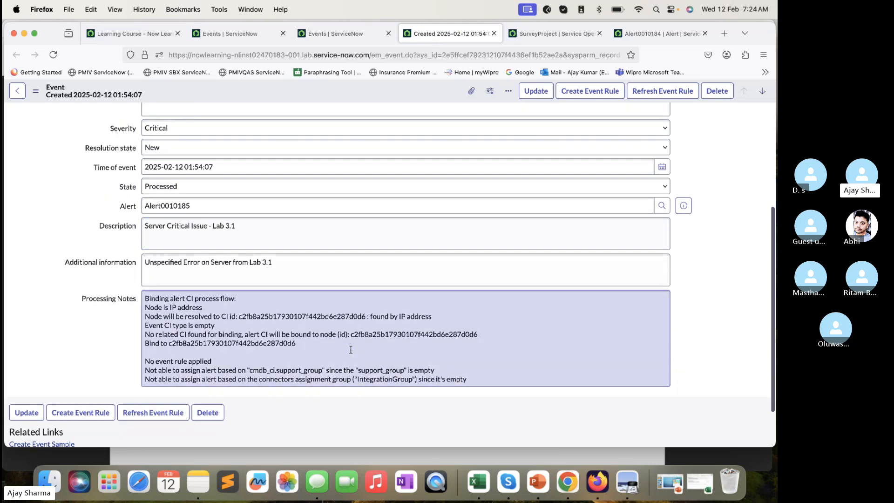
left_click(321, 347)
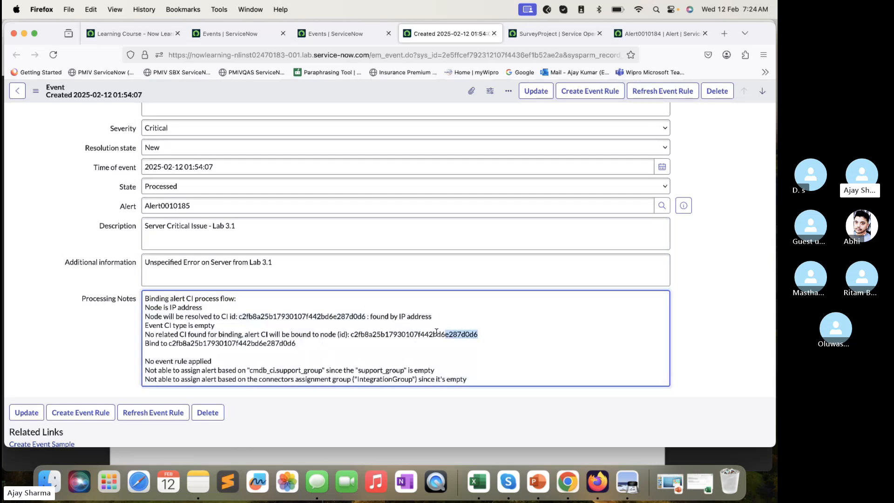
left_click(320, 312)
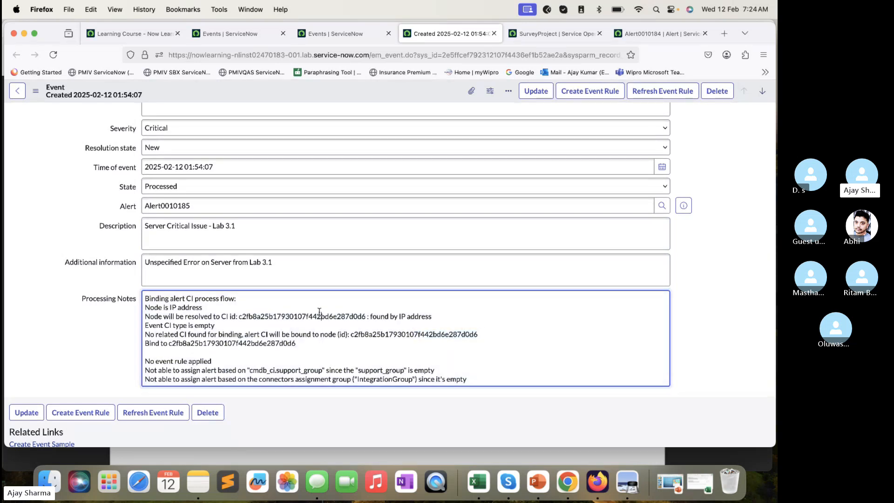
triple_click(443, 314)
scroll(207, 294, "up", 2)
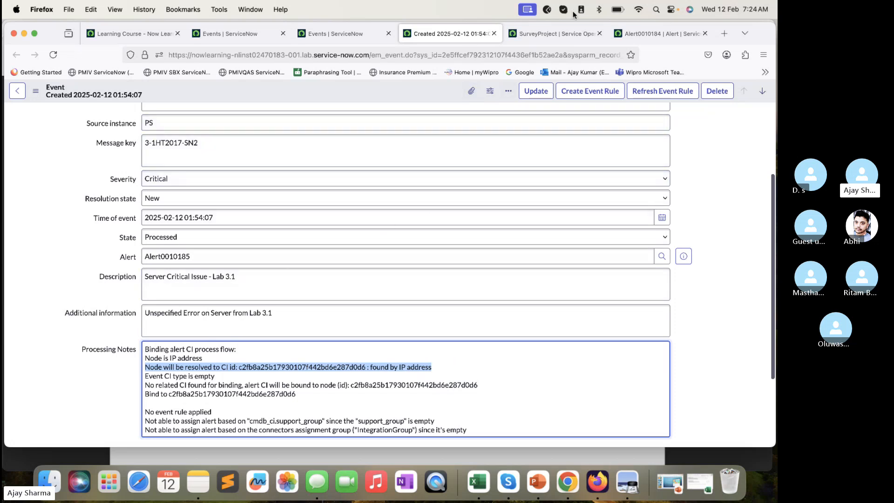
- Reload the Server Minor Issue alert record, Alert0010184, and check the SurveyProject service map
left_click(668, 34)
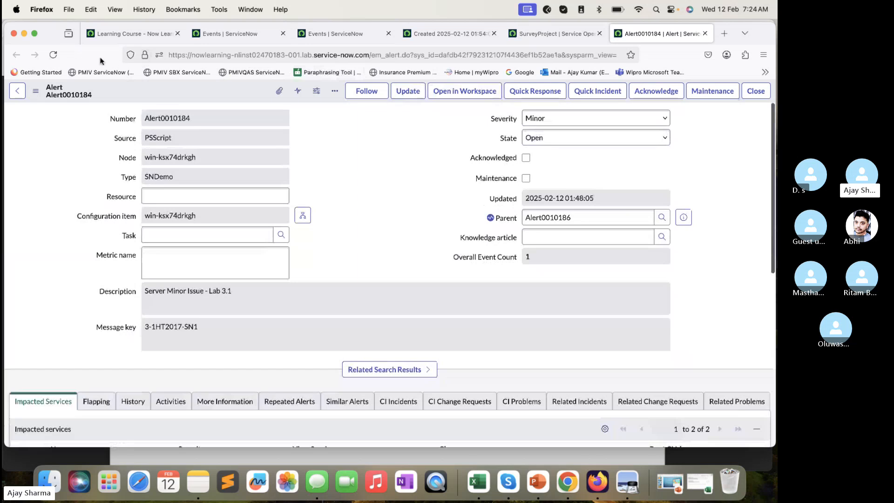
left_click(53, 54)
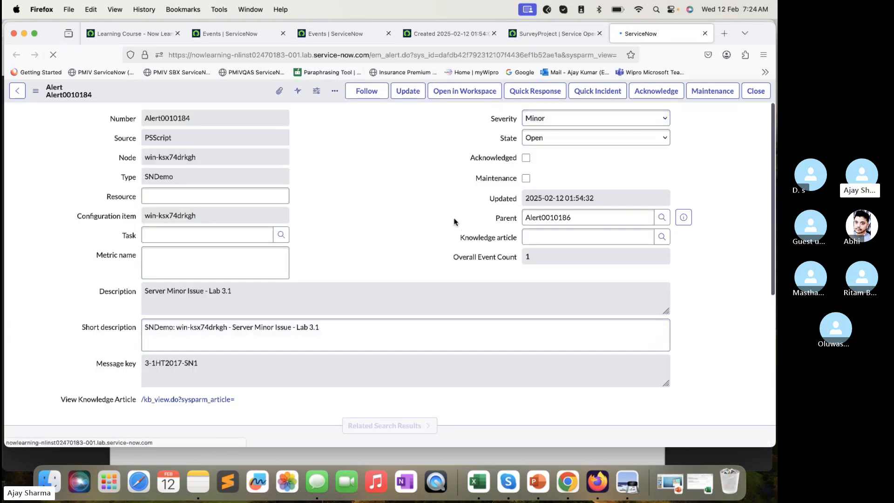
left_click(549, 34)
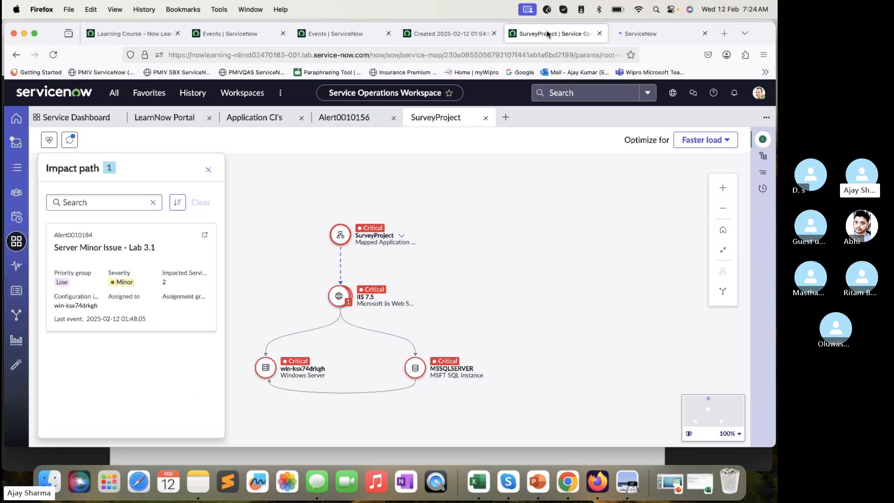
- Return to the critical event, open its linked alert record in a separate tab and check the alert's Configuration item
left_click(452, 33)
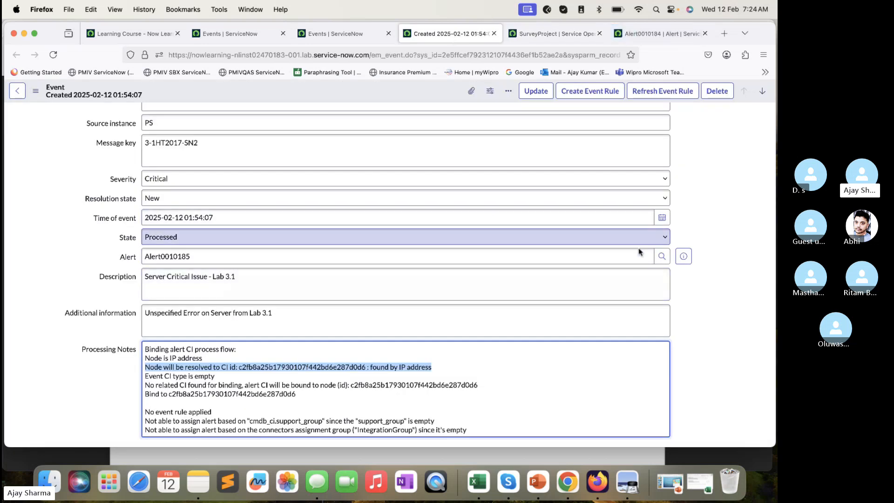
left_click(681, 262)
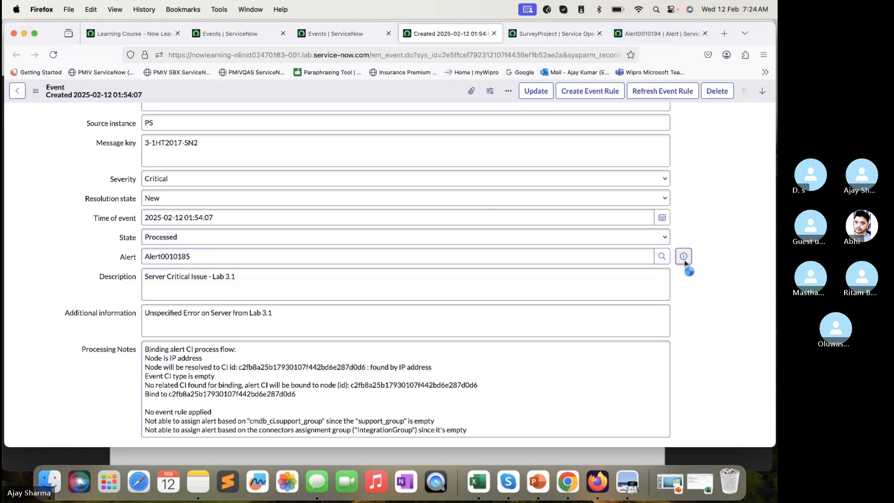
left_click(745, 281, "super")
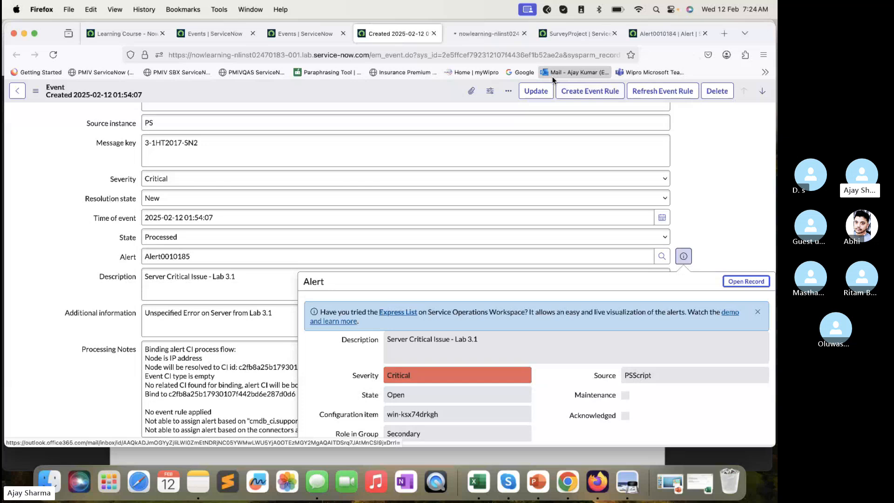
left_click(494, 34)
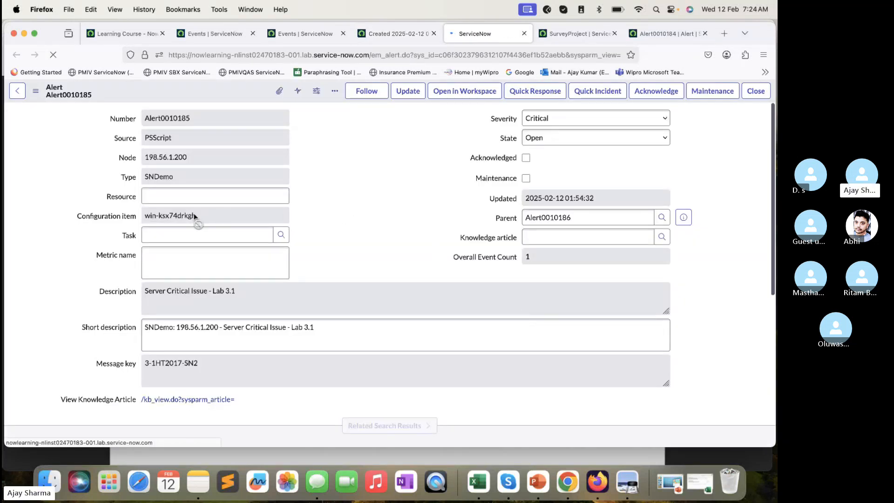
left_click_drag(194, 215, 164, 210)
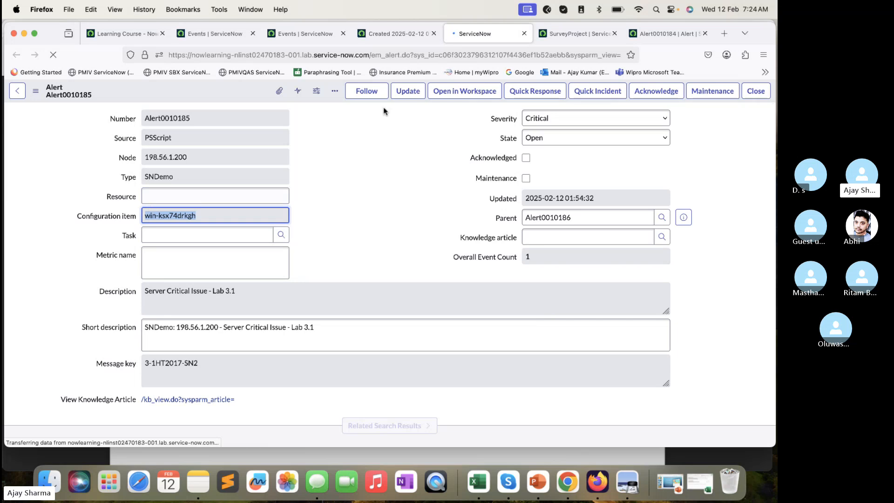
- View the SurveyProject service map, hiding and redisplaying its Impact path
left_click(552, 35)
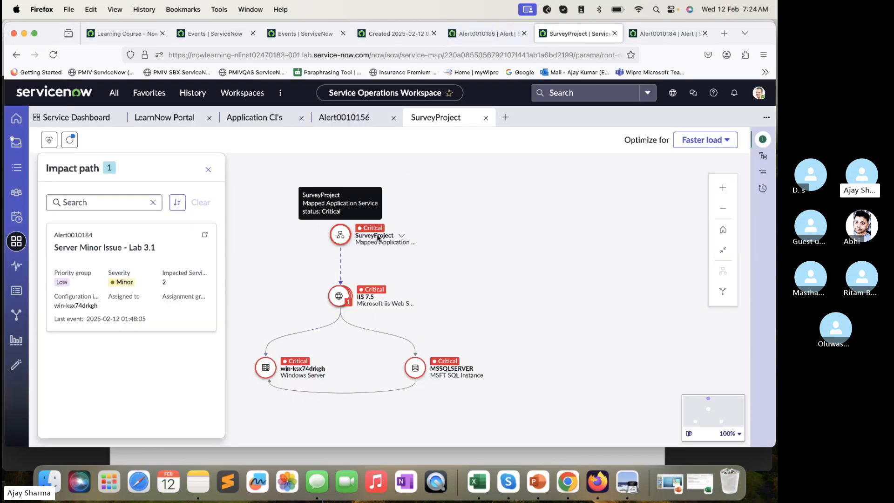
left_click(49, 140)
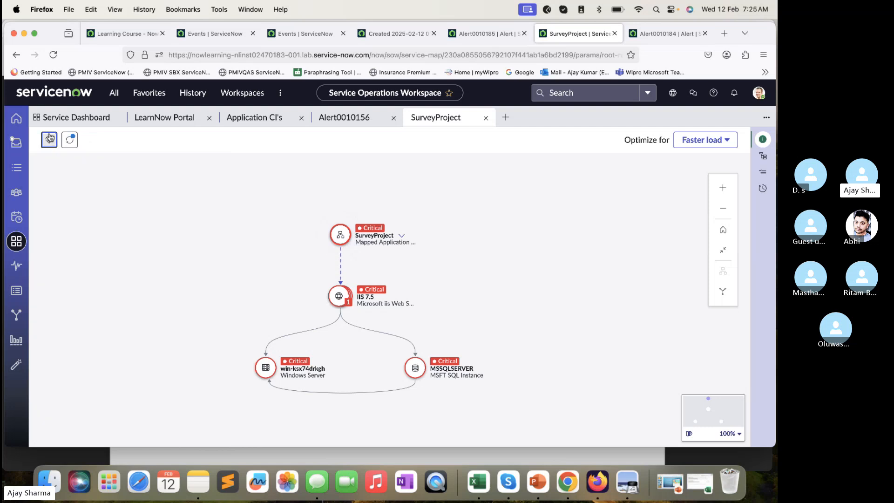
left_click(49, 139)
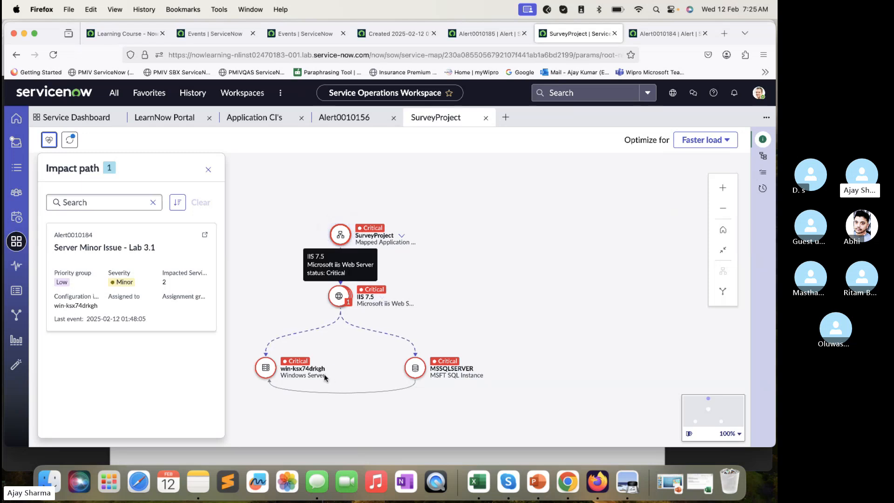
- Switch to the SN-EMF X010.pdf lab guide in Preview and read steps 7 and 8 on Processing Notes and Impact path
left_click(330, 453)
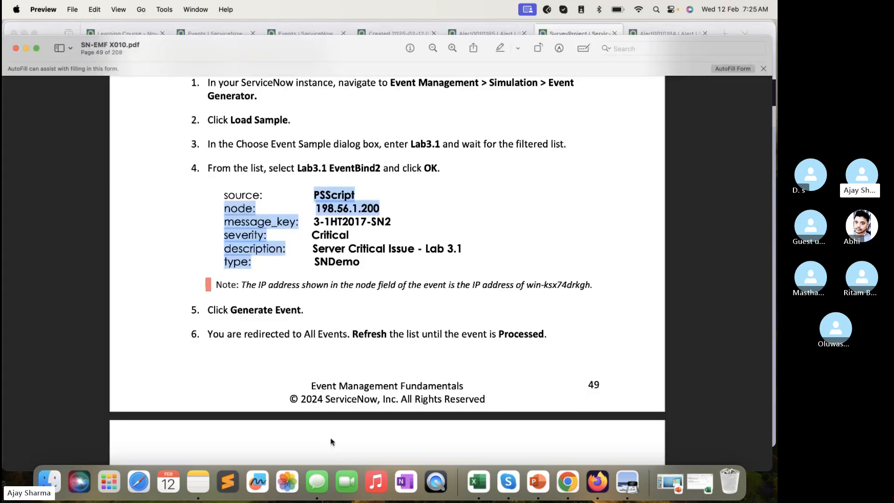
scroll(355, 321, "down", 2)
scroll(355, 321, "down", 10)
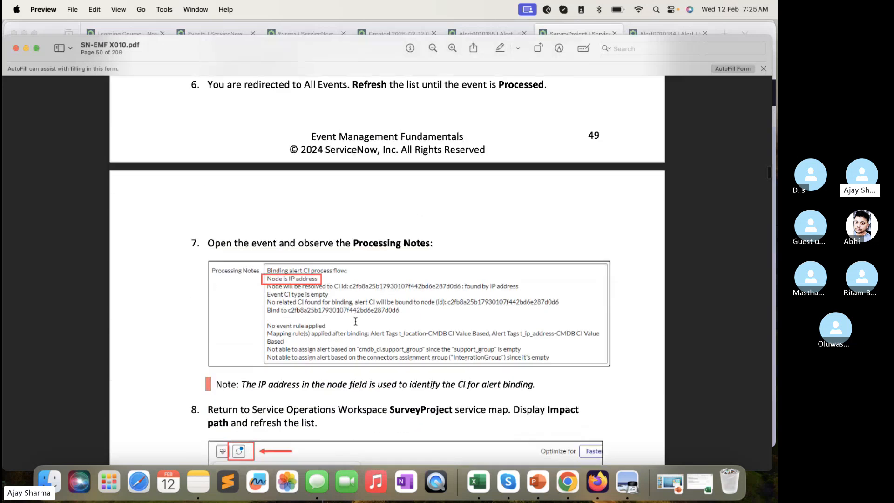
scroll(337, 265, "down", 5)
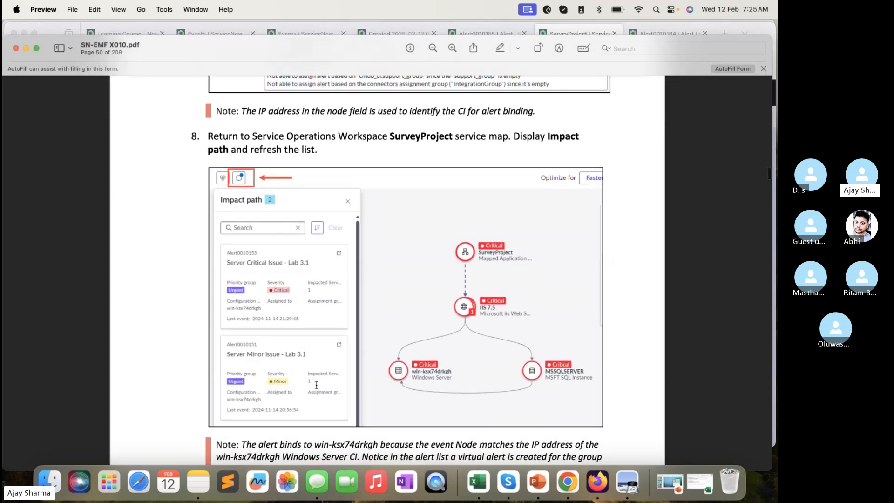
- Switch back to Firefox, reload the SurveyProject service map and review the alerts in its Impact path
left_click(412, 32)
left_click(311, 34)
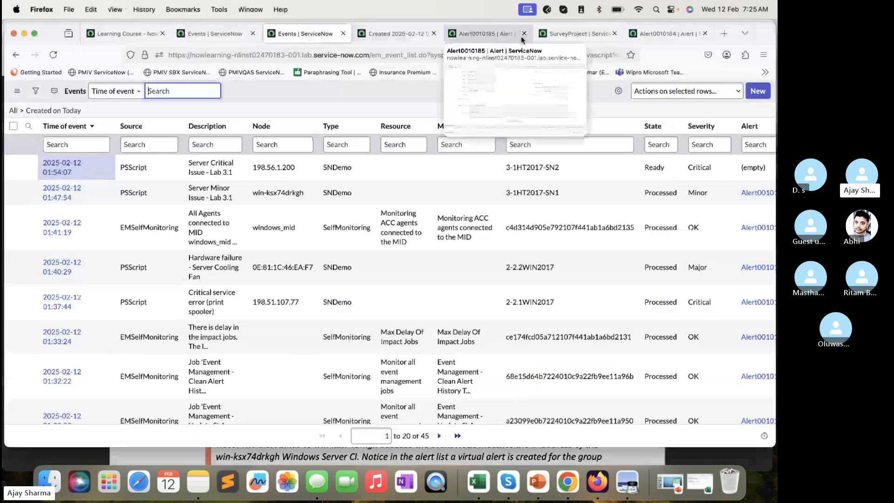
left_click(577, 33)
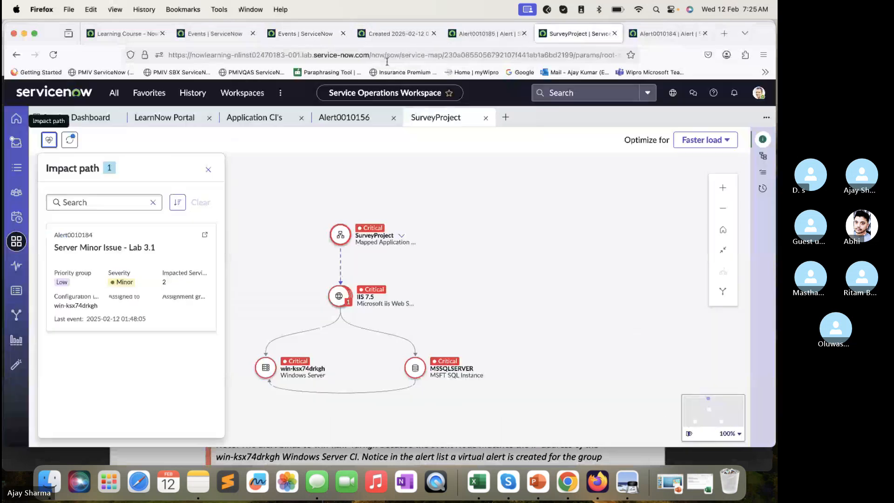
left_click(70, 140)
scroll(130, 326, "down", 1)
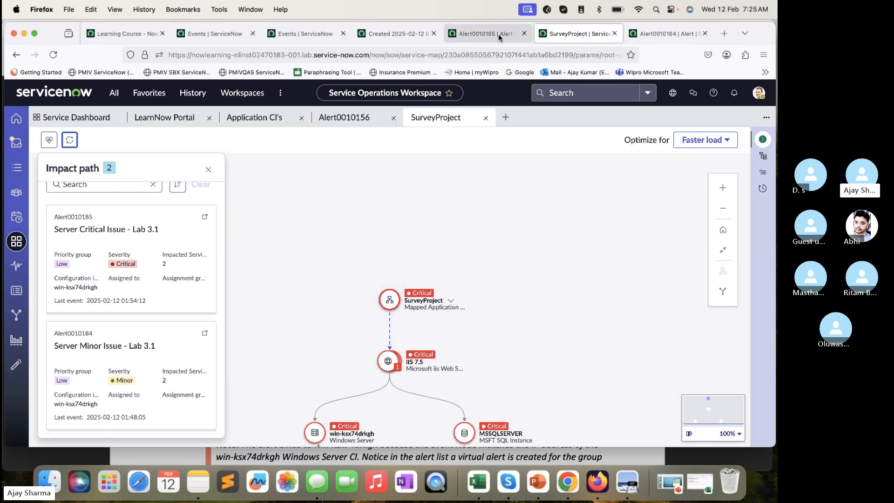
left_click(479, 33)
left_click(569, 32)
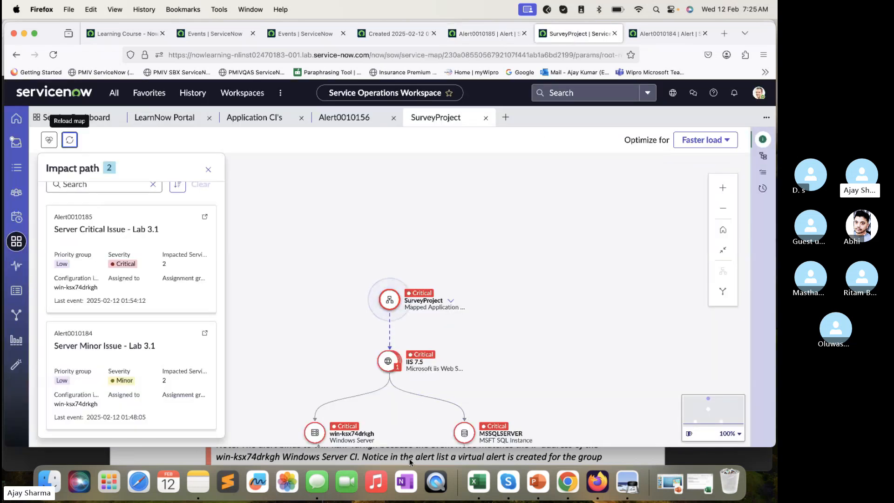
- Switch to the lab guide in Preview and read the steps on the grouped alert and its Secondary Alerts
key("super+Tab")
scroll(442, 350, "down", 10)
scroll(442, 350, "down", 5)
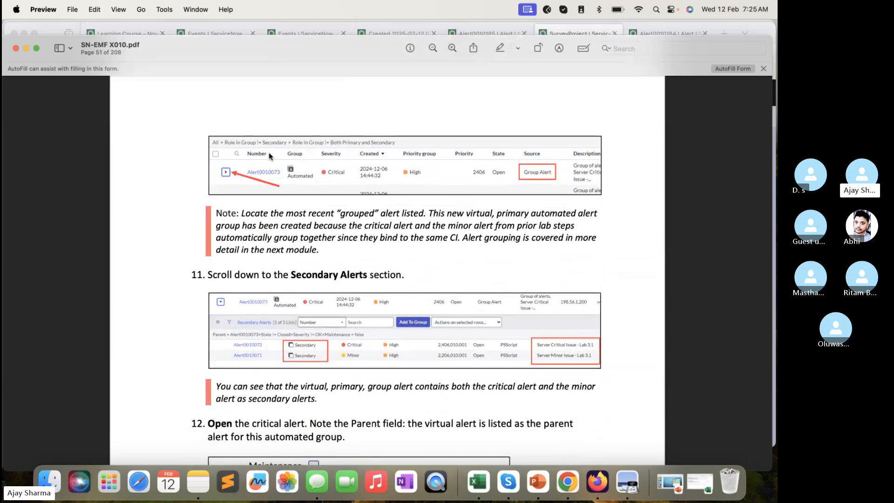
- Switch back to Firefox and open the parent alert of the critical alert, Alert0010185, in a separate tab
left_click(570, 27)
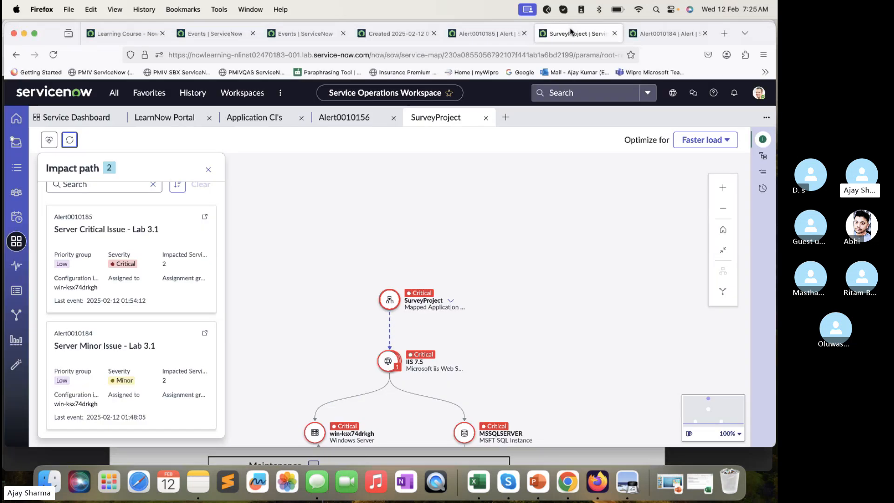
left_click(674, 35)
left_click(514, 38)
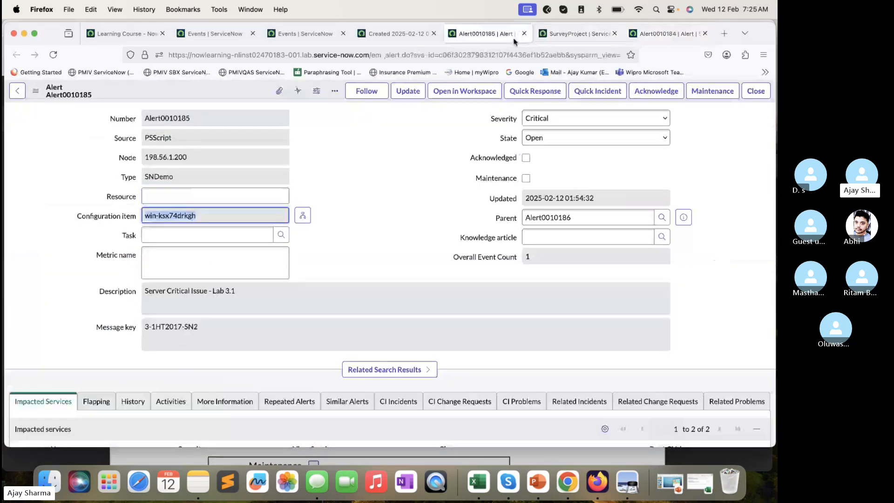
left_click(684, 217)
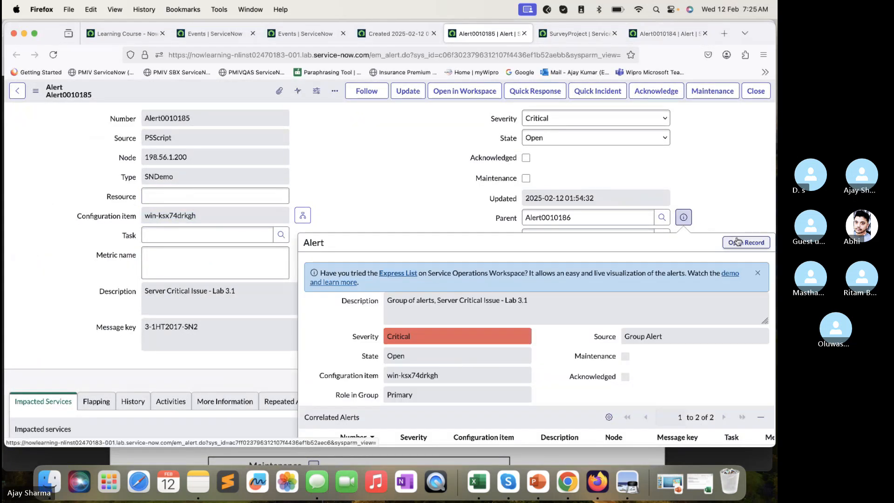
left_click(744, 242)
left_click(503, 34)
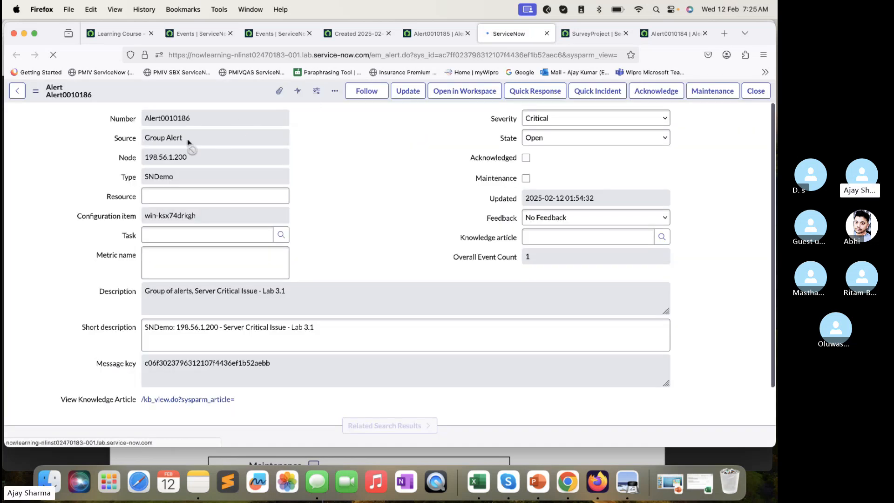
- Examine the parent alert's Source field, Impacted Services and Secondary Alerts list
left_click_drag(188, 141, 140, 139)
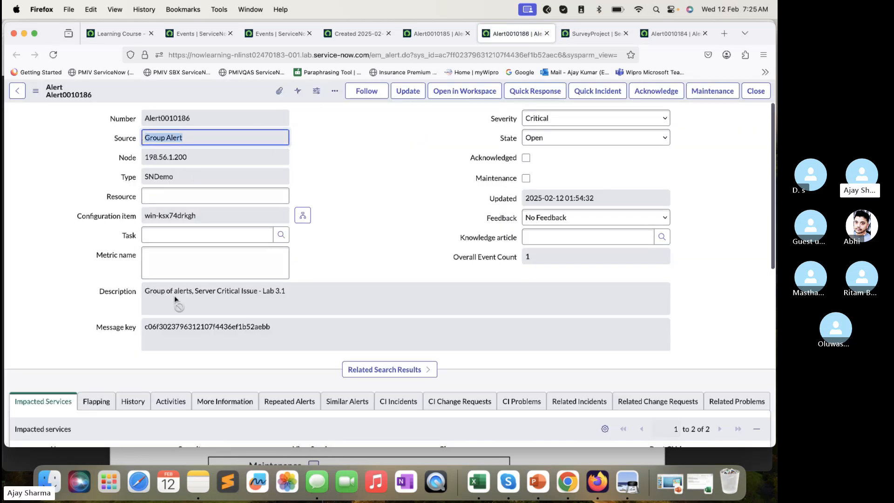
scroll(222, 356, "down", 10)
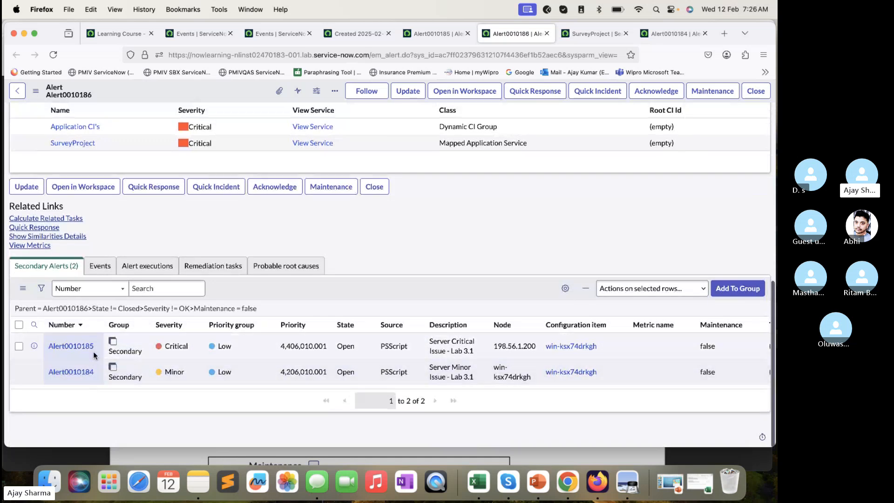
left_click(107, 343)
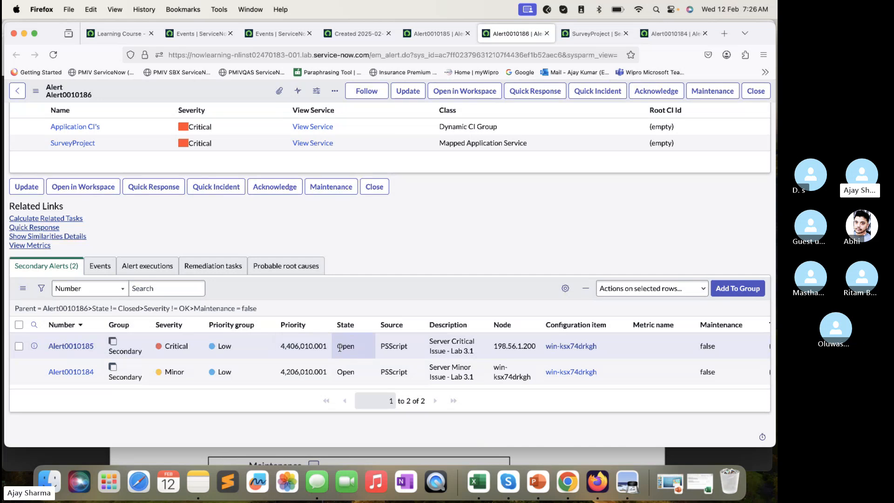
scroll(339, 348, "up", 7)
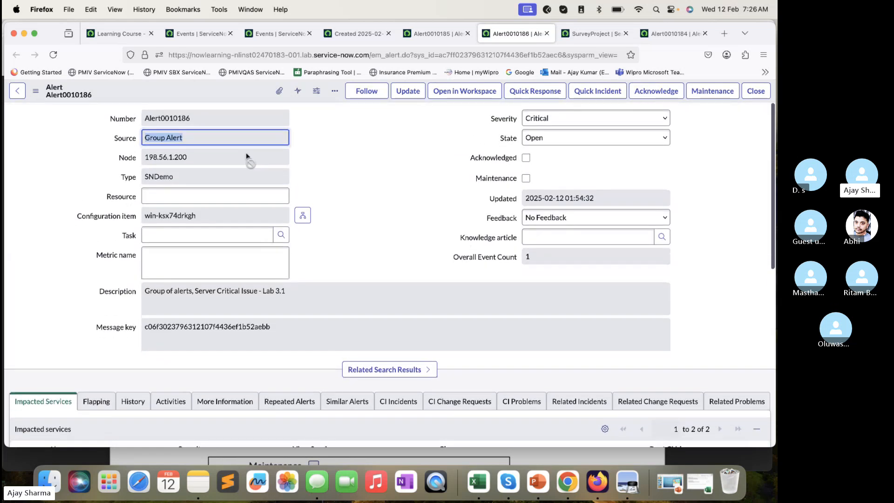
scroll(329, 300, "down", 1)
scroll(328, 296, "down", 7)
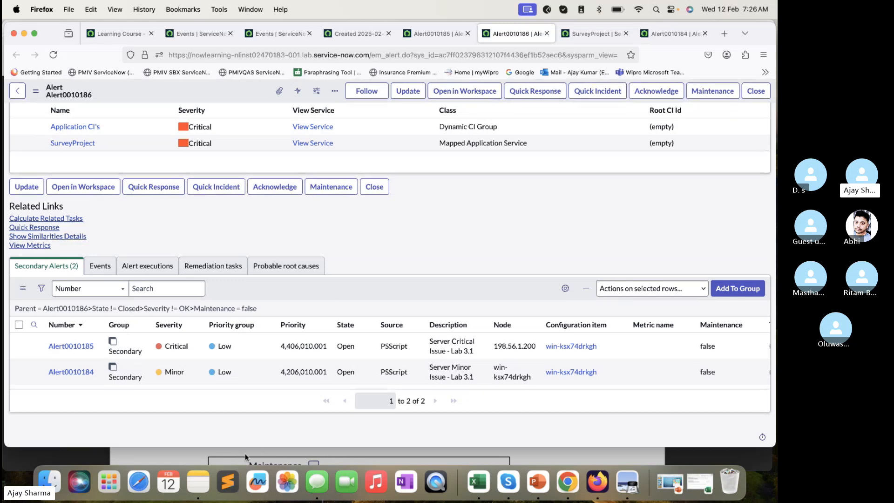
- Switch to the lab guide in Preview and read steps 13 to 16, from Impacted Services to Quick Incident
left_click(203, 456)
scroll(426, 180, "down", 15)
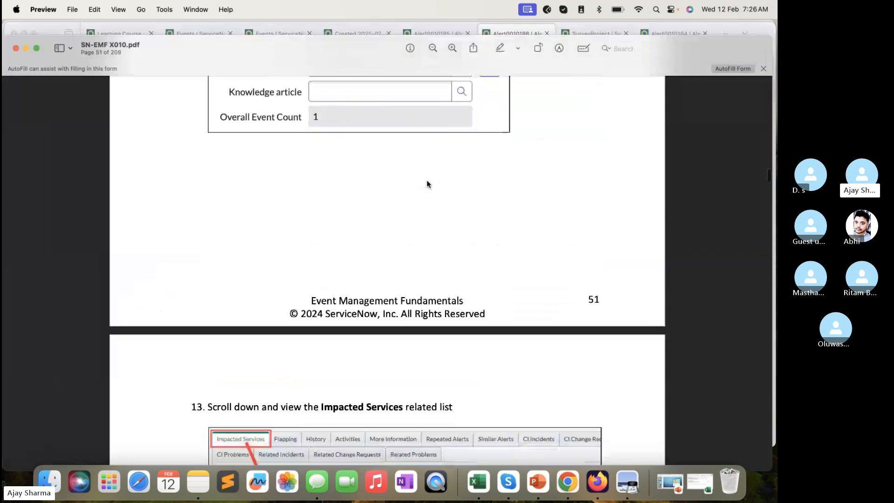
scroll(426, 180, "down", 1)
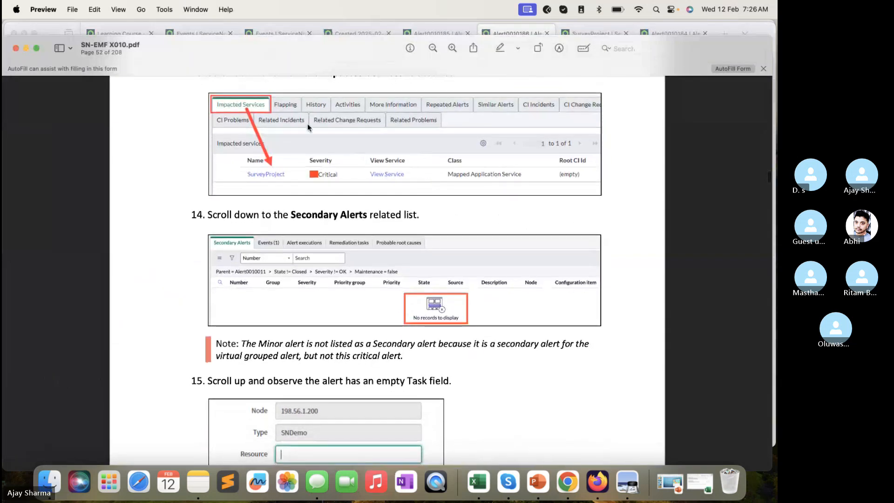
scroll(462, 256, "down", 5)
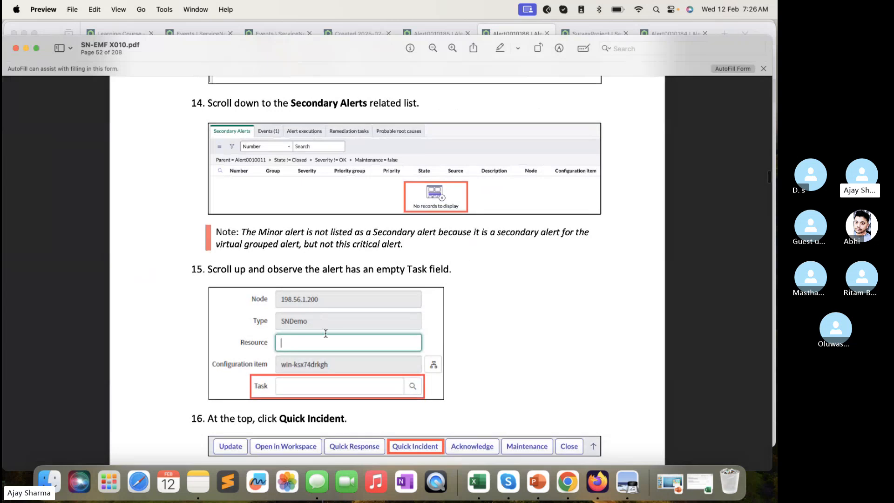
- Read lab guide steps 16 to 19 on creating a Quick Incident with its caller, category and assignment group, checking against Firefox
scroll(326, 333, "down", 20)
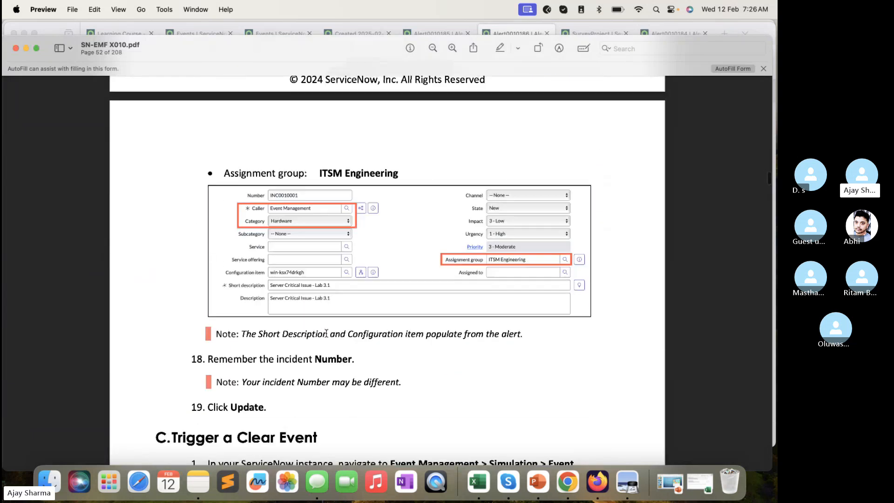
scroll(326, 334, "up", 12)
scroll(326, 334, "up", 1)
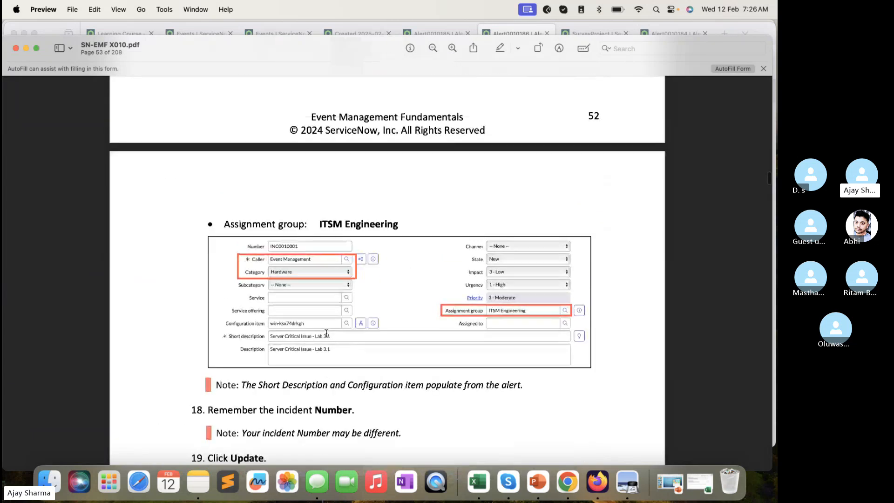
scroll(328, 300, "up", 4)
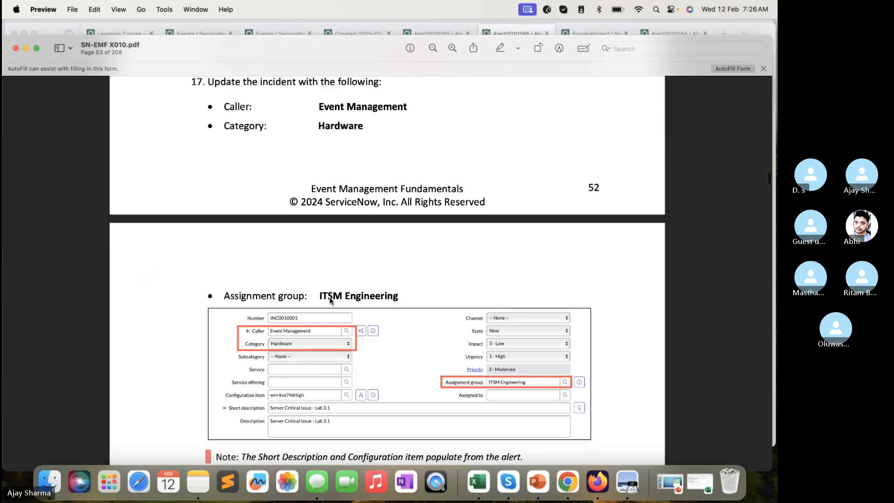
scroll(329, 300, "up", 6)
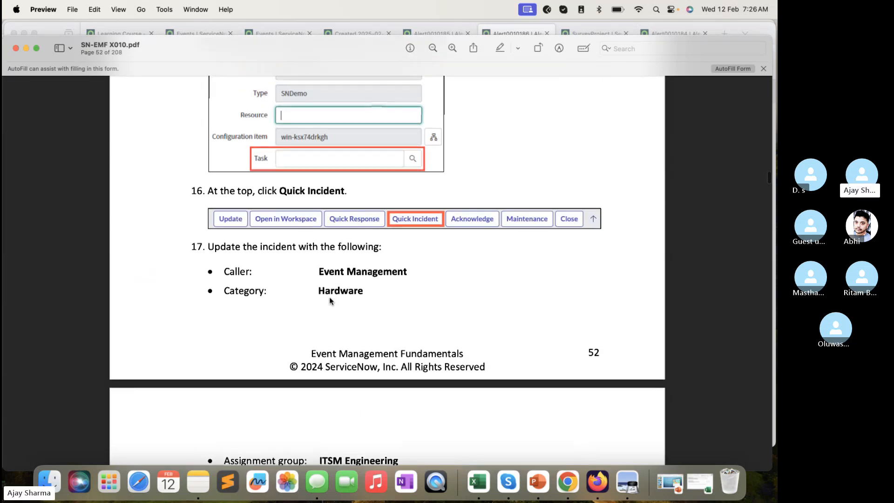
left_click(505, 31)
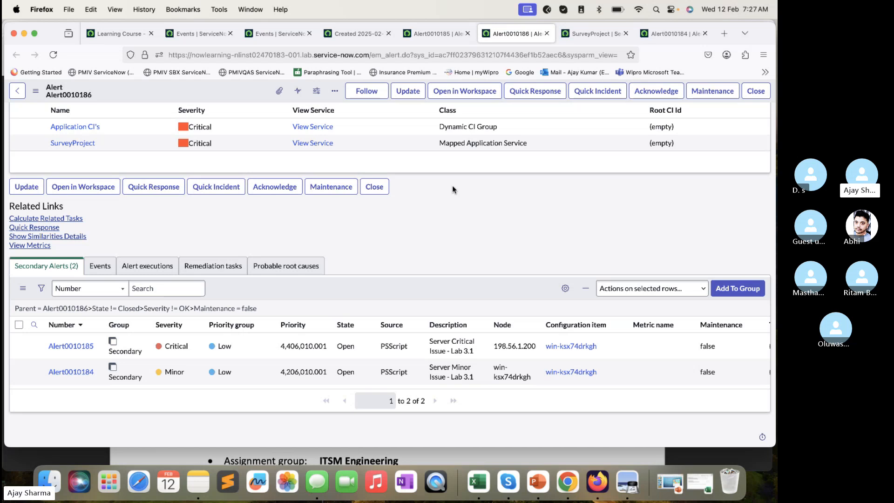
left_click(563, 455)
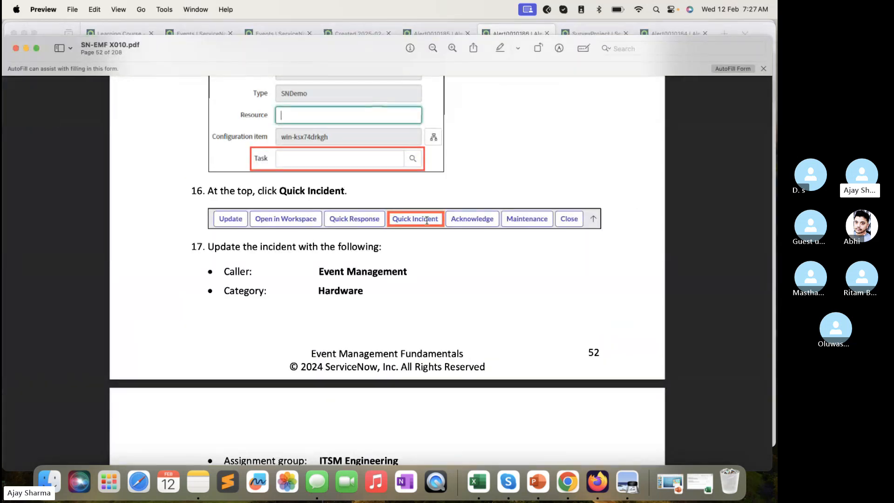
- Read the lab guide's section C, Trigger a Clear Event, from opening the Event Generator to navigating to All Alerts
scroll(427, 221, "down", 5)
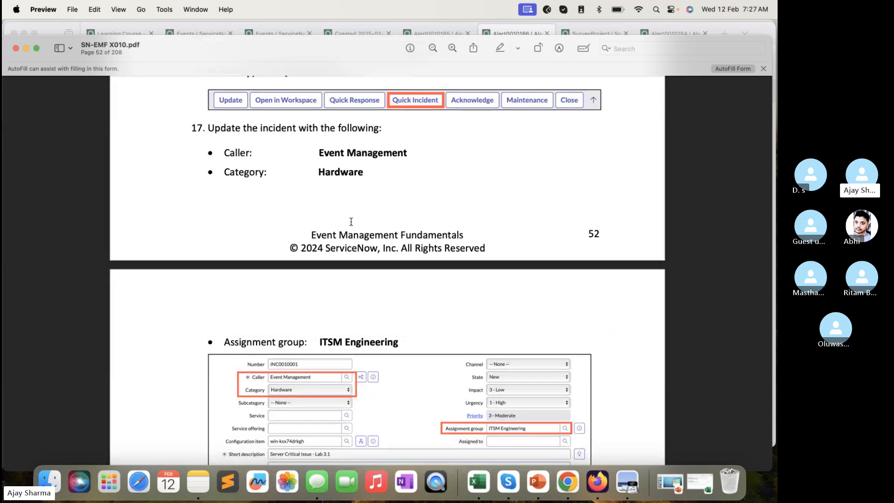
scroll(351, 222, "down", 15)
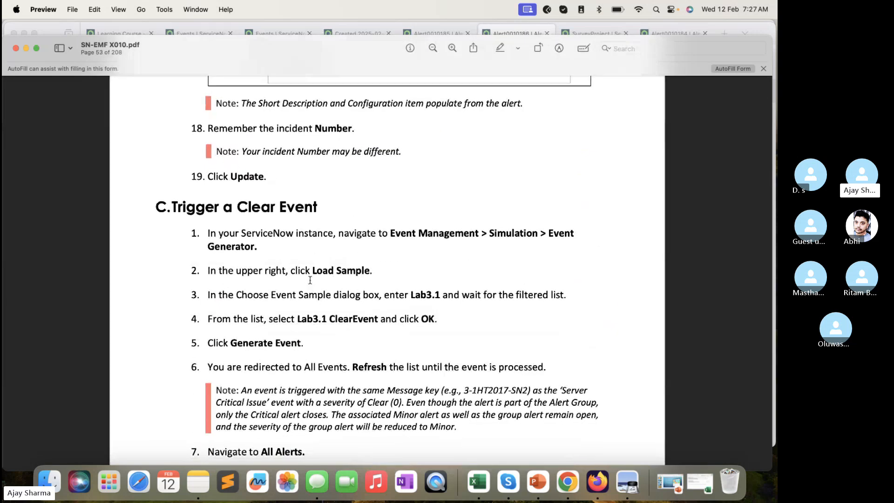
scroll(310, 280, "down", 1)
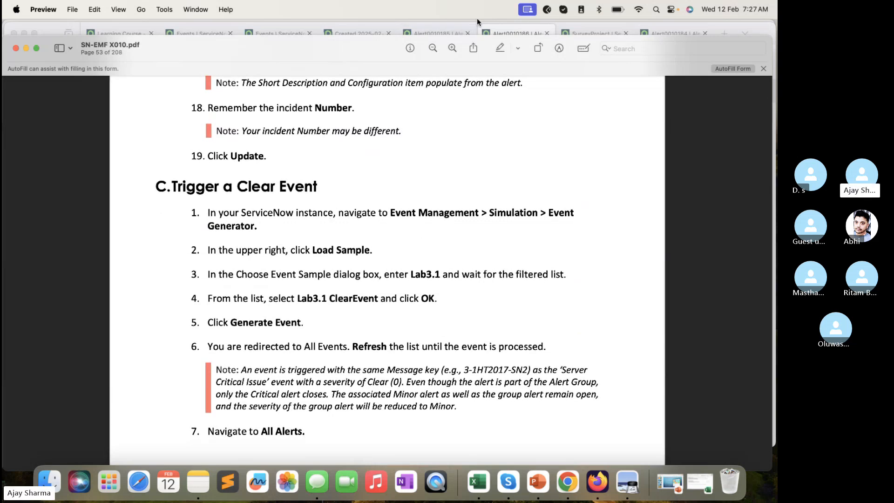
- Switch back to Firefox and look over the critical server event's record, dismissing its alert preview
left_click(498, 26)
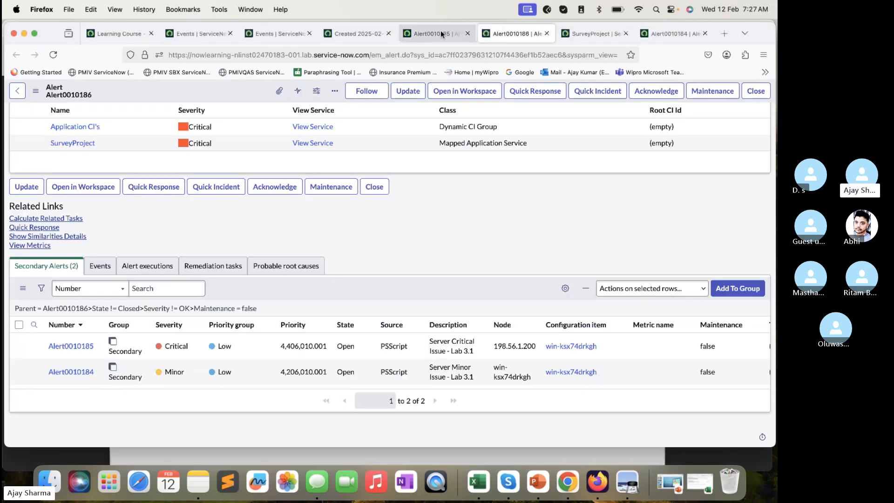
left_click(440, 30)
left_click(498, 35)
left_click(374, 37)
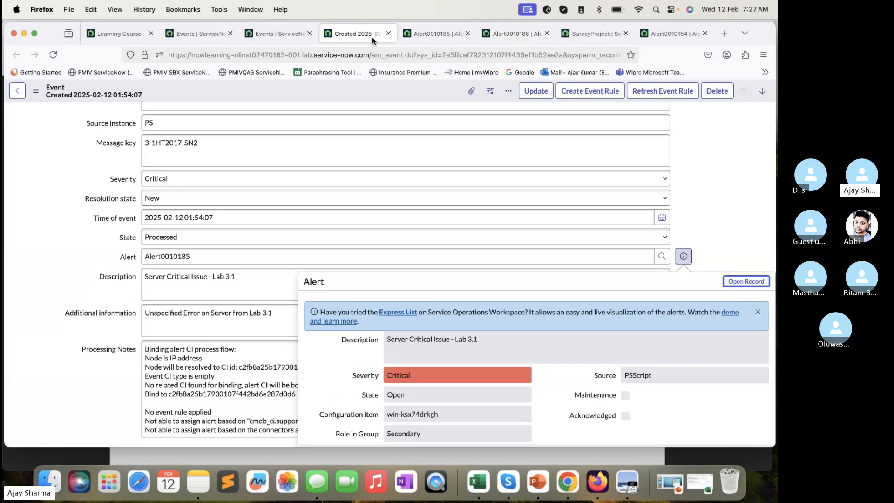
left_click(55, 190)
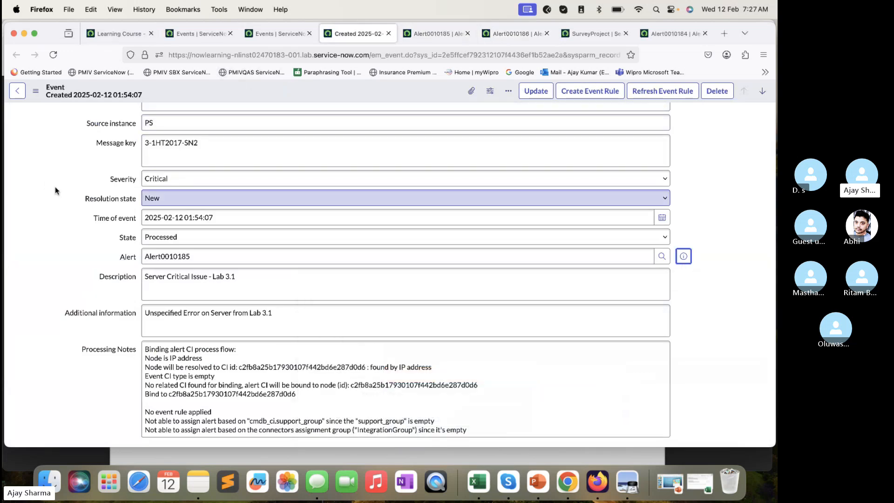
scroll(55, 190, "up", 5)
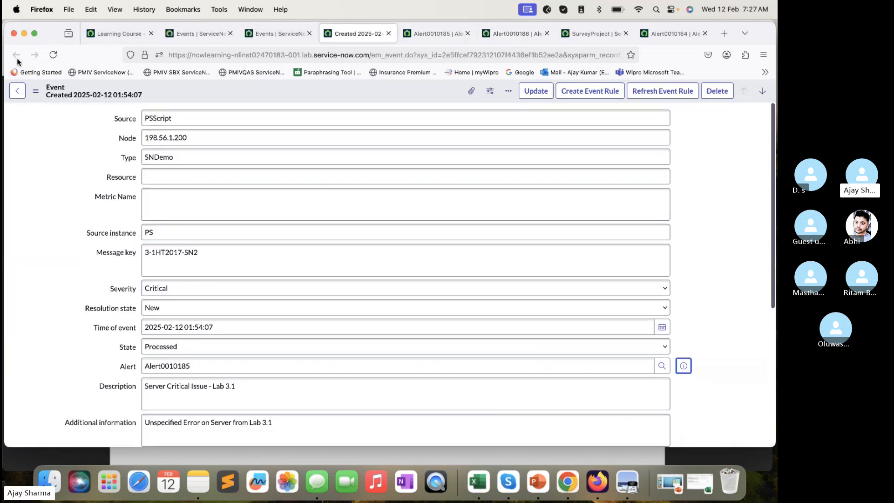
- Close the tabs holding the critical server event's record and the separate Events list
left_click(267, 29)
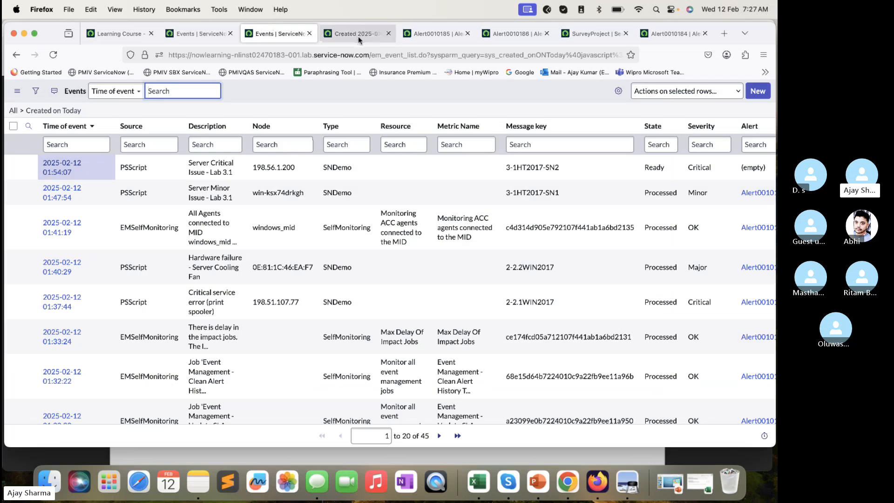
left_click(358, 36)
left_click(388, 33)
left_click(307, 40)
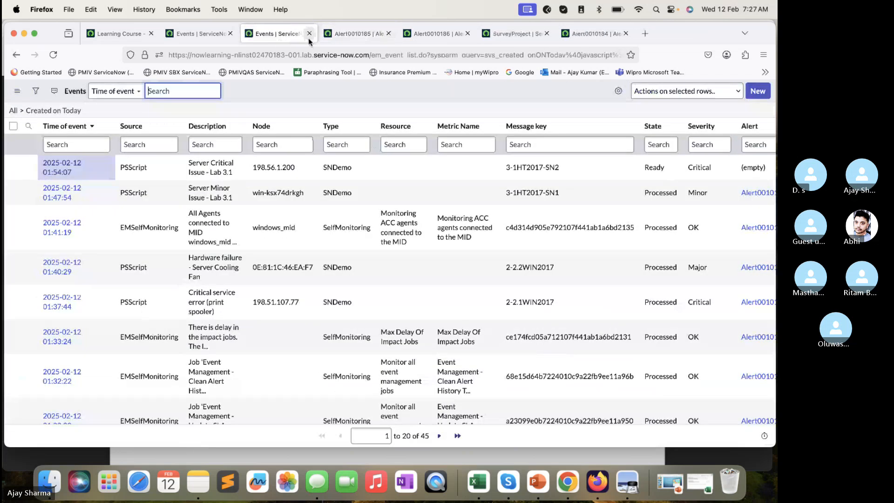
left_click(309, 34)
- Open Event Management's Event Generator in a separate tab from the remaining Events page
left_click(200, 33)
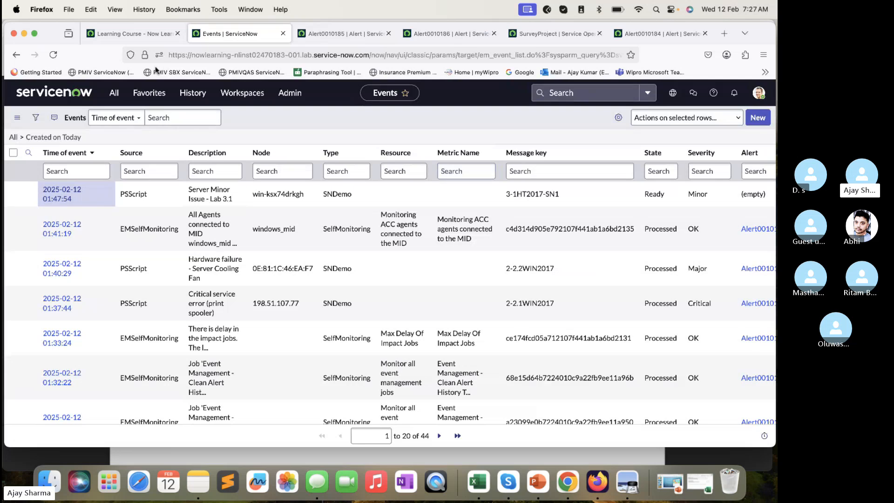
left_click(115, 92)
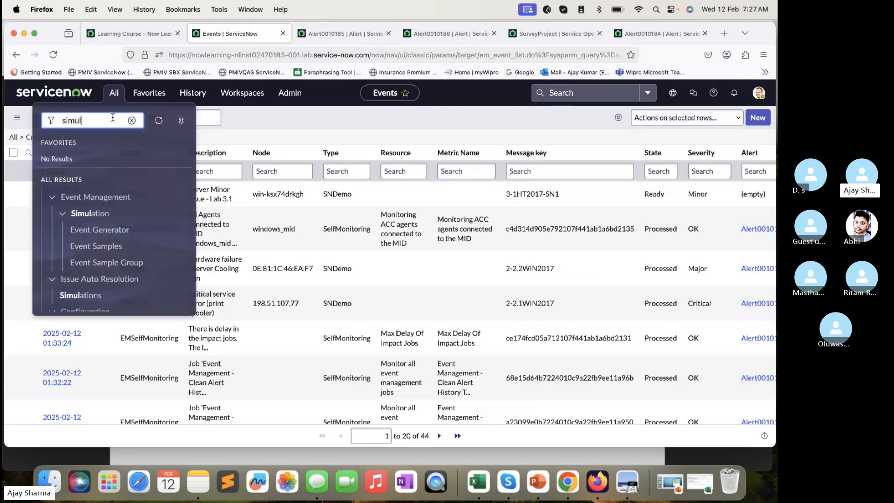
left_click(110, 230, "super")
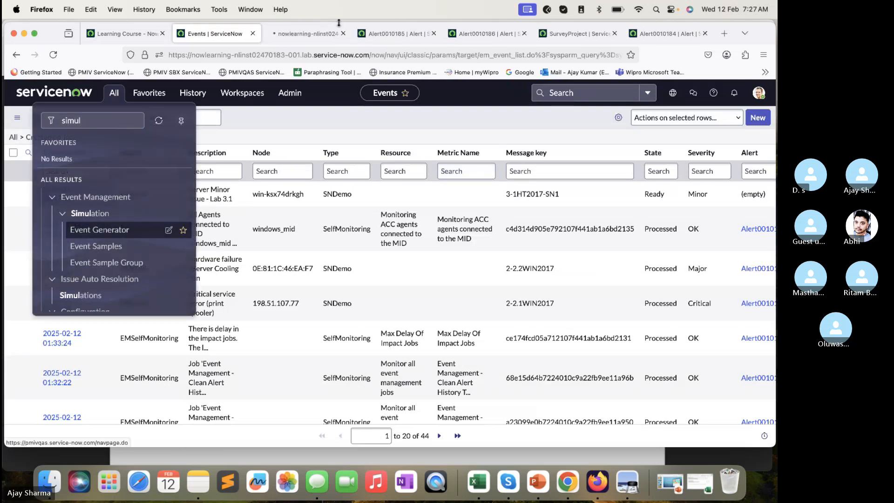
left_click(304, 36)
- Load the Lab3.1 ClearEvent sample into the Event Generator
left_click(744, 92)
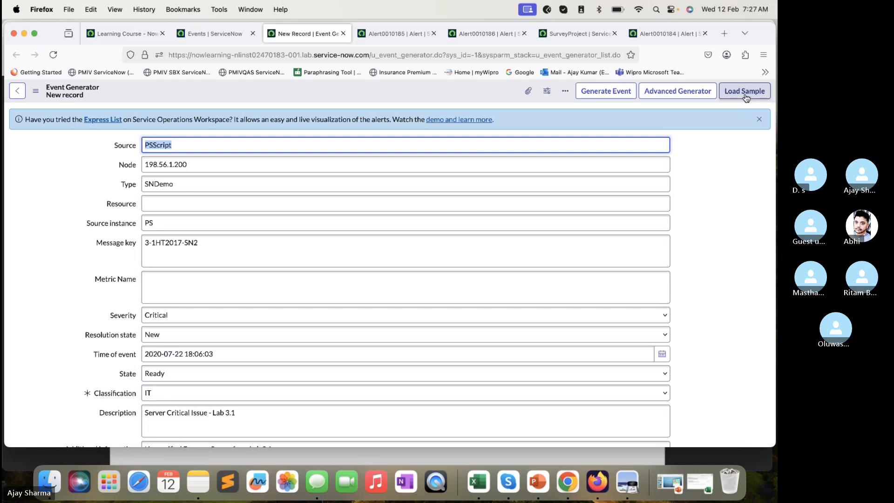
left_click(421, 278)
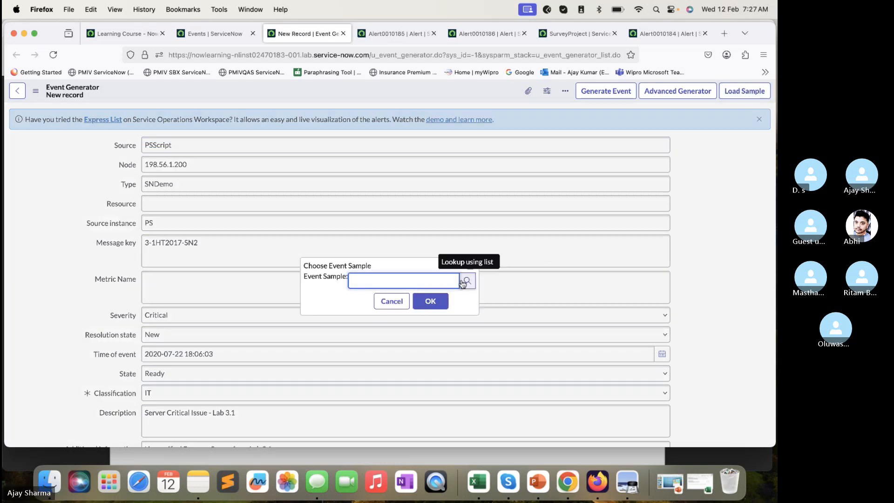
type("lab")
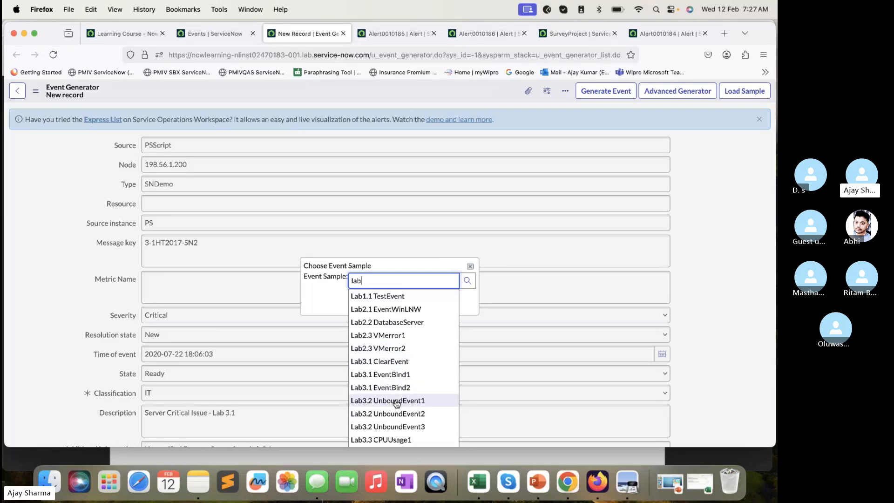
left_click(395, 362)
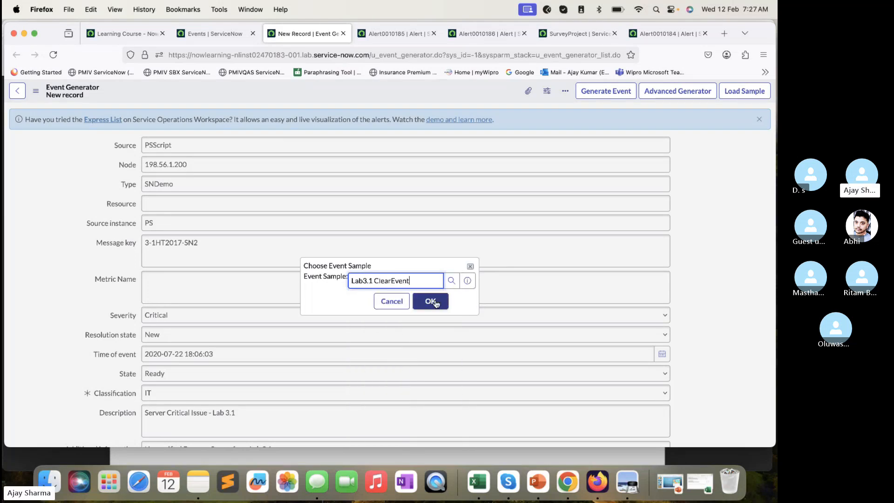
left_click(431, 301)
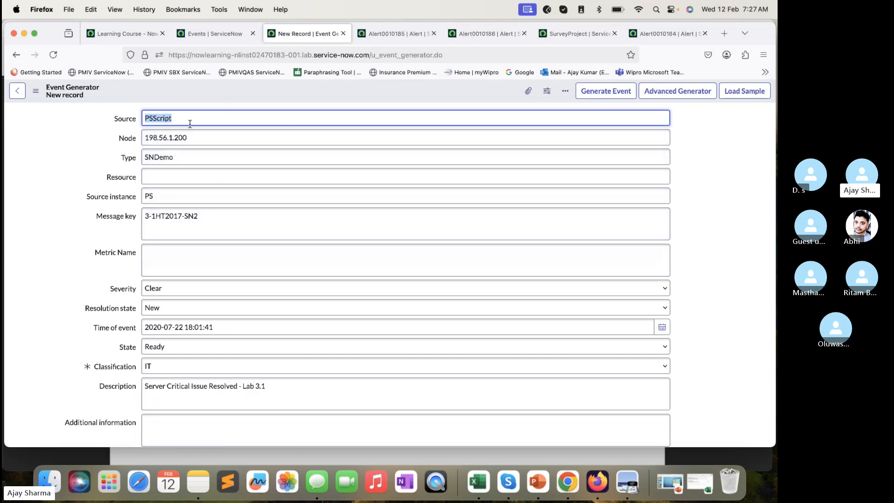
- Examine the loaded clear event's Source, Node, Type, Message key and Severity fields
left_click_drag(181, 118, 163, 114)
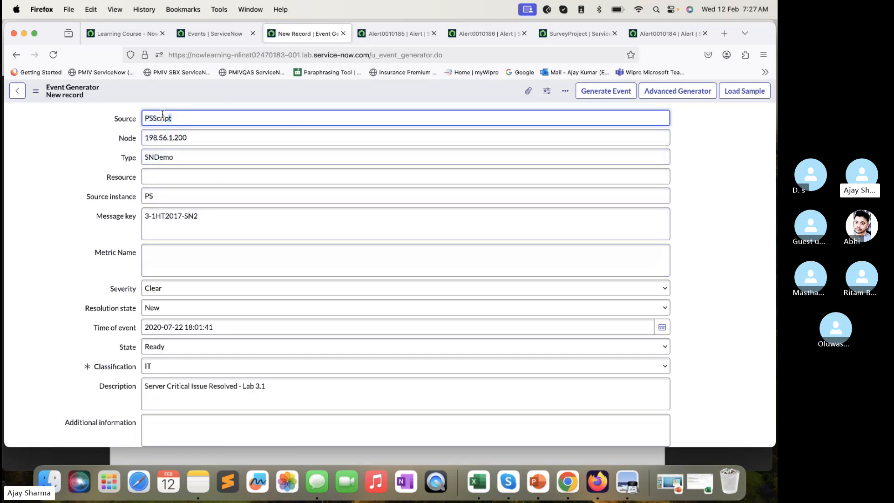
left_click(198, 131)
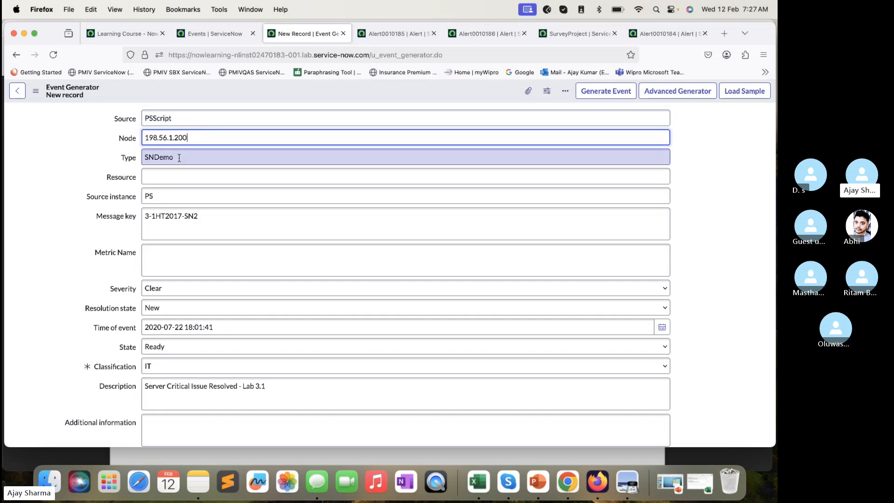
scroll(172, 304, "down", 2)
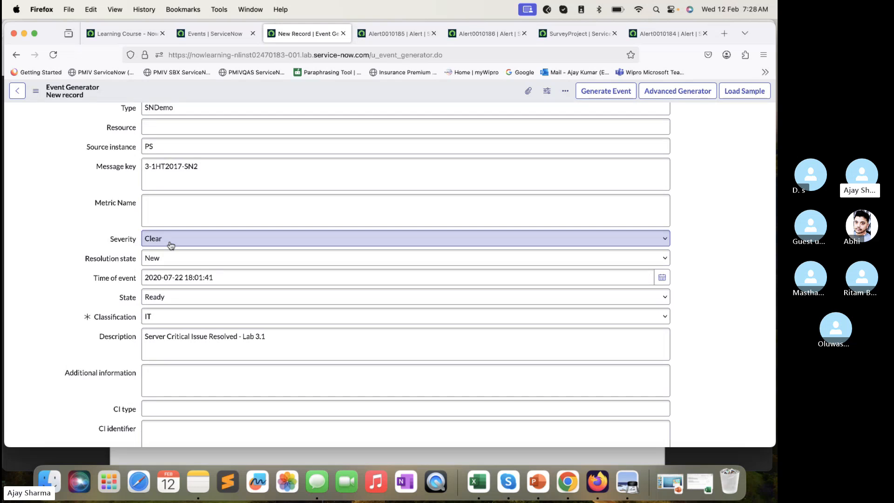
- Generate the clear event and refresh the Events list until the event is processed
left_click(603, 93)
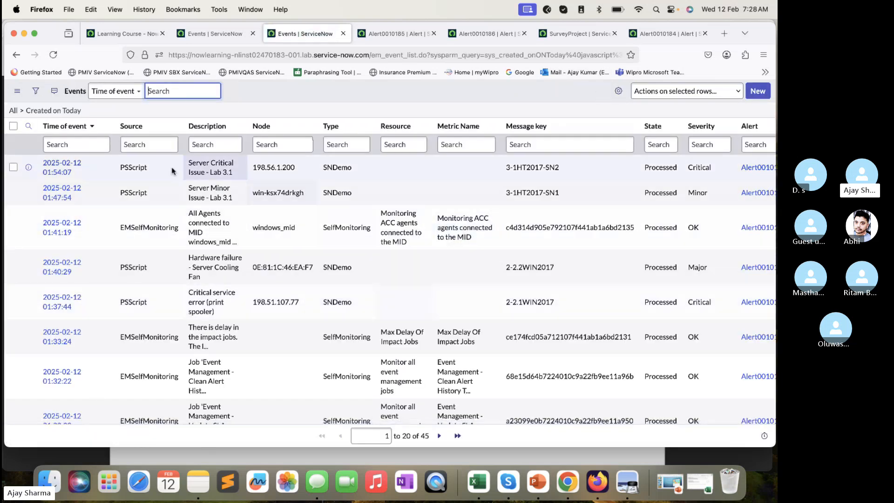
left_click(53, 55)
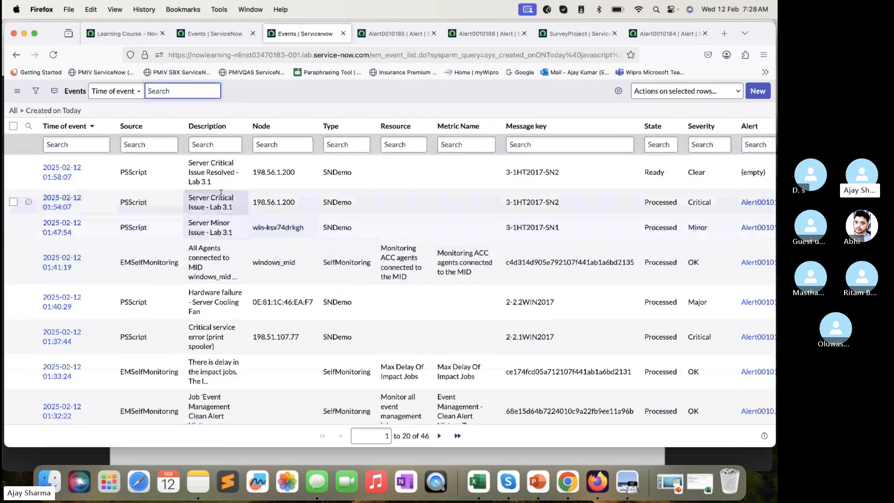
left_click(53, 55)
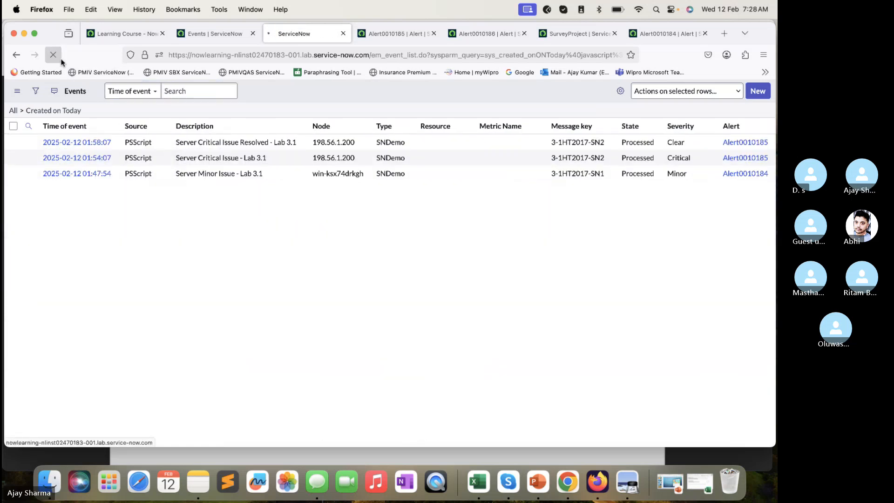
- Open the alert linked to the clear event, Alert0010185, in a separate tab
scroll(706, 159, "right", 1)
scroll(706, 155, "left", 1)
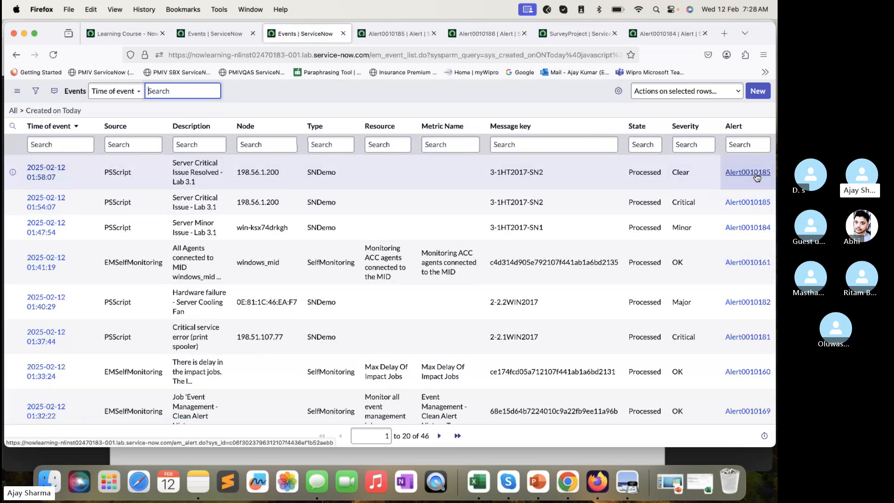
left_click(747, 173, "super")
left_click(349, 35)
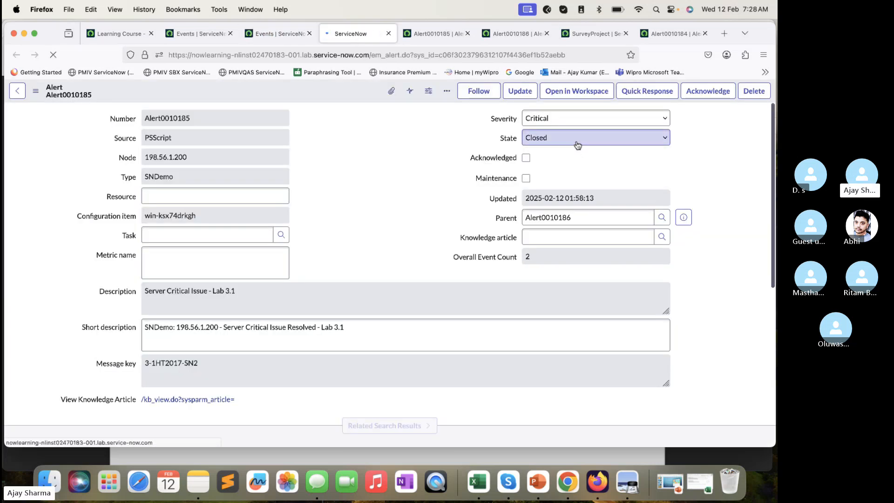
- Open the parent alert, Alert0010186, in its own tab and check its Impacted Services severity
left_click(686, 217)
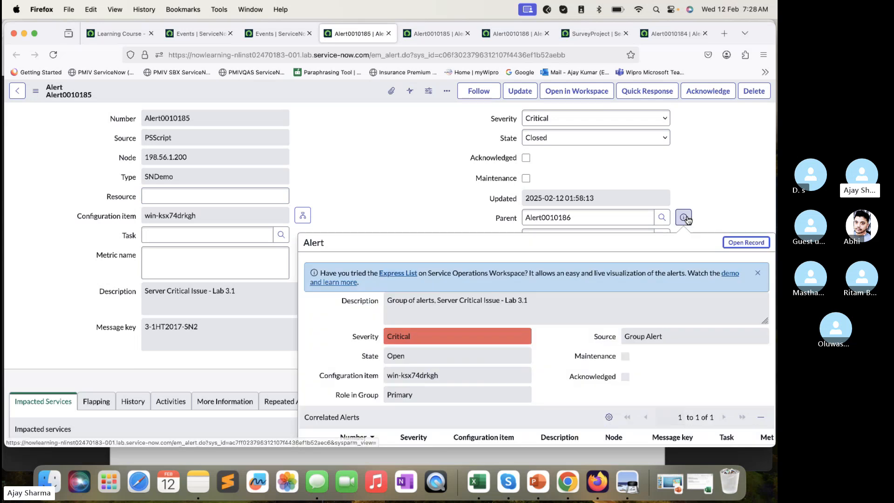
left_click(744, 243)
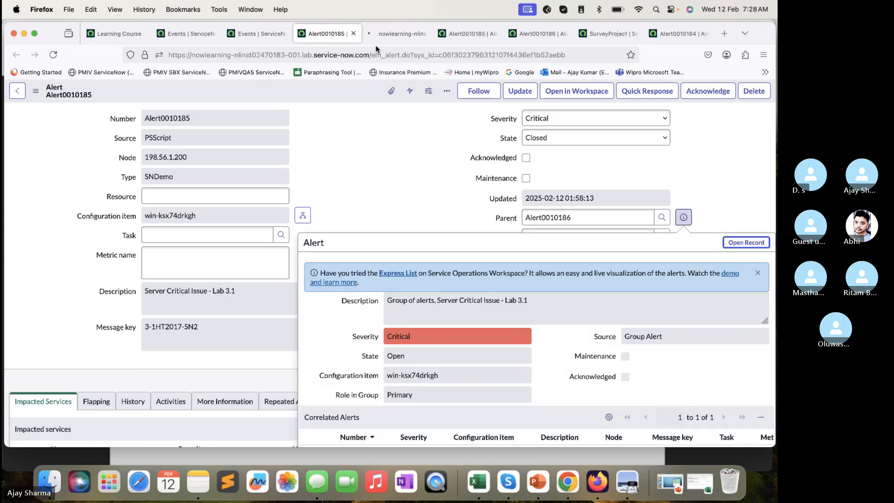
left_click(395, 33)
scroll(373, 330, "down", 3)
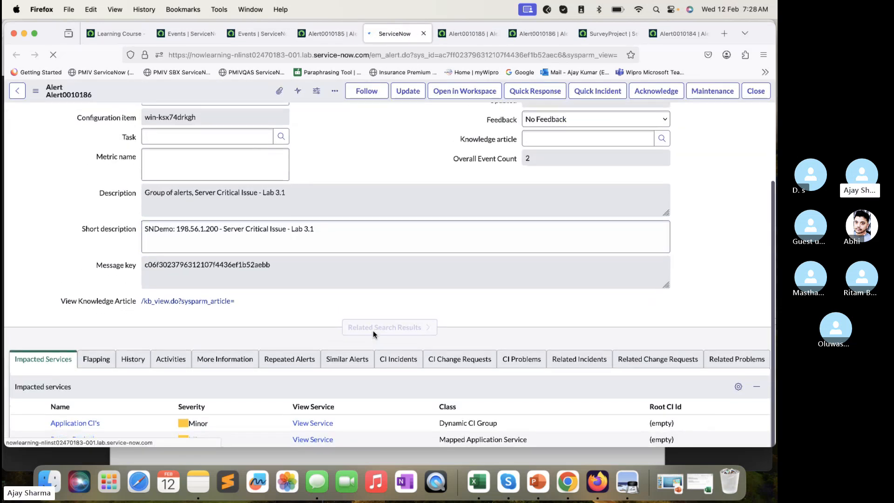
- Go back to Alert0010185 to dismiss the parent preview, and return to the parent alert's record
left_click(331, 32)
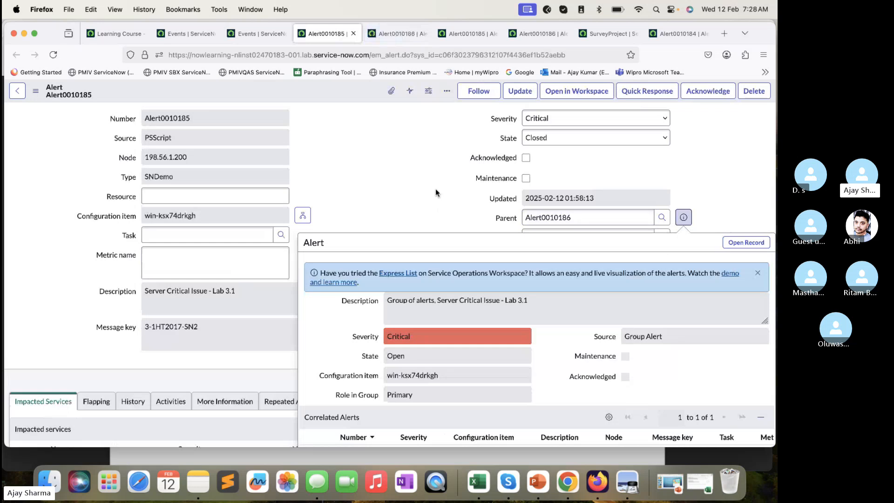
left_click(435, 189)
left_click(378, 33)
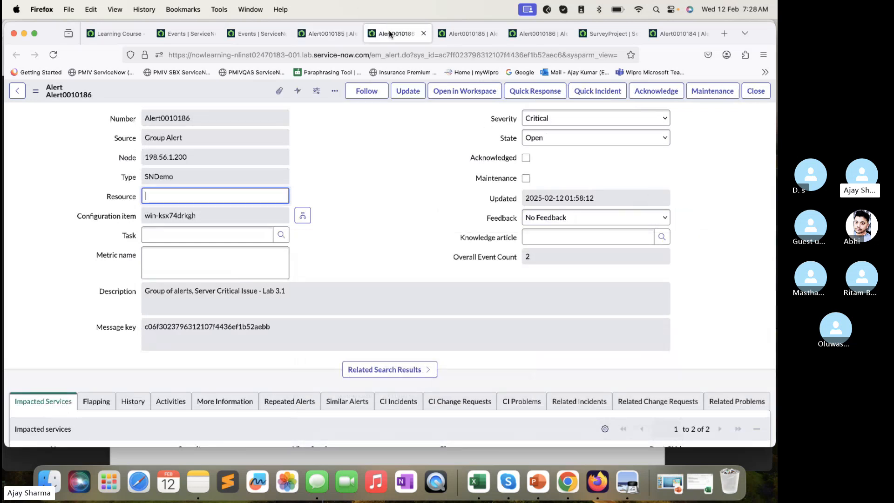
- Check Alert0010186's impacted services and secondary alerts, and read the lab guide from the clear-event steps through section D, Manually Clear the Minor Alert
scroll(221, 182, "down", 10)
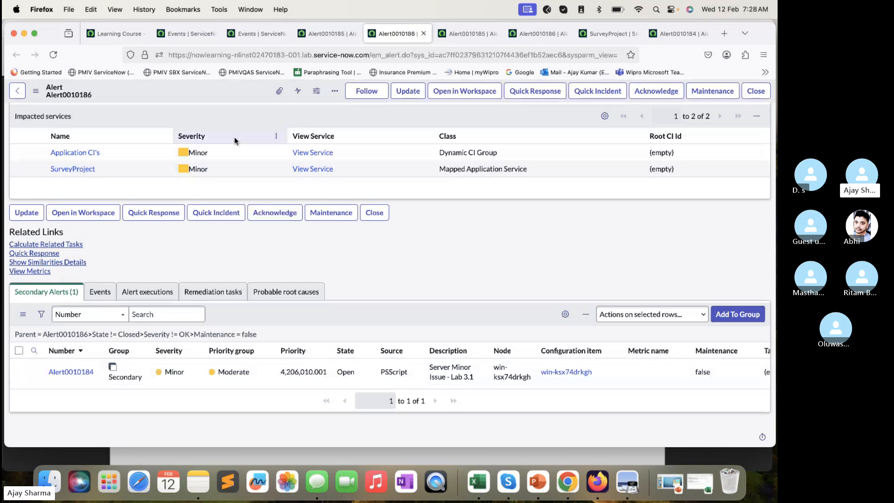
left_click(255, 453)
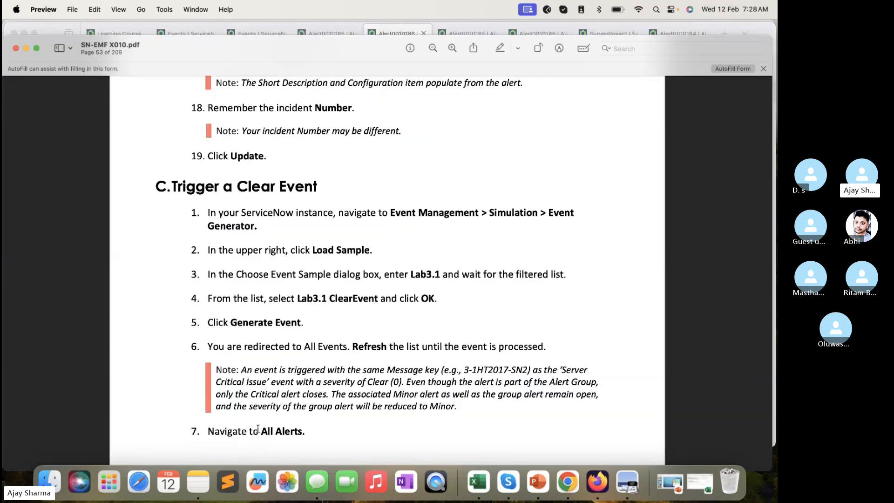
scroll(258, 428, "down", 10)
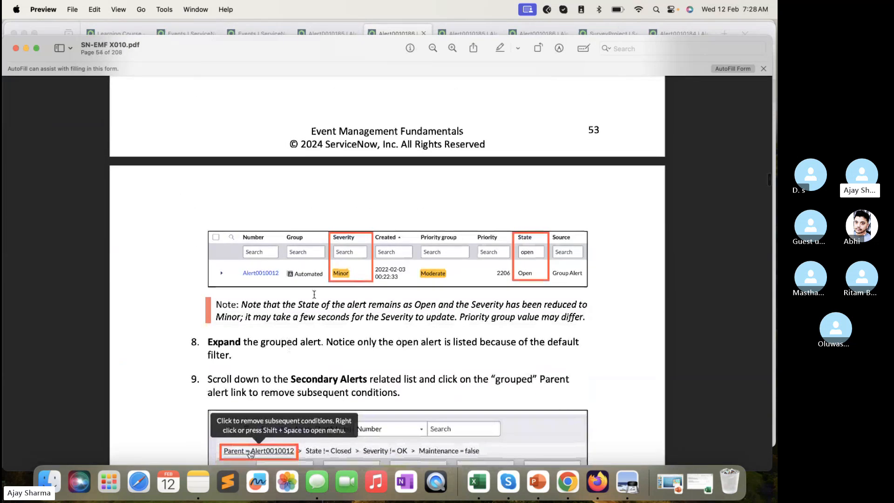
scroll(361, 296, "down", 5)
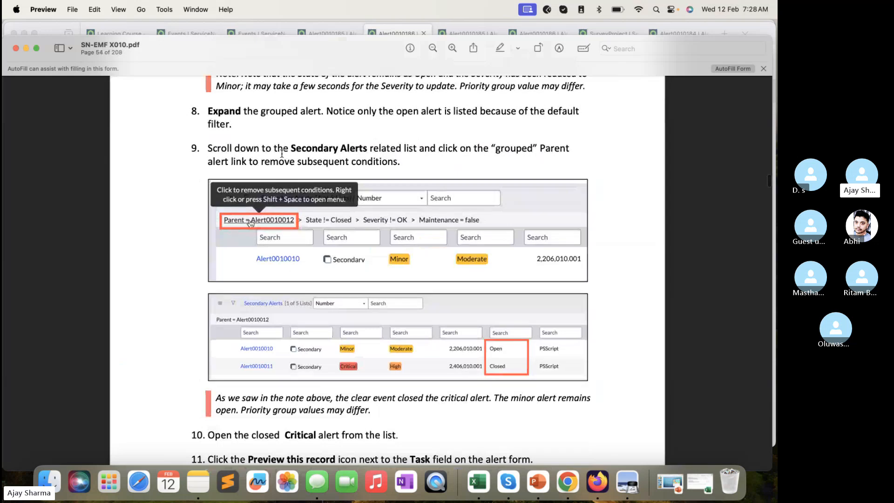
scroll(413, 307, "down", 3)
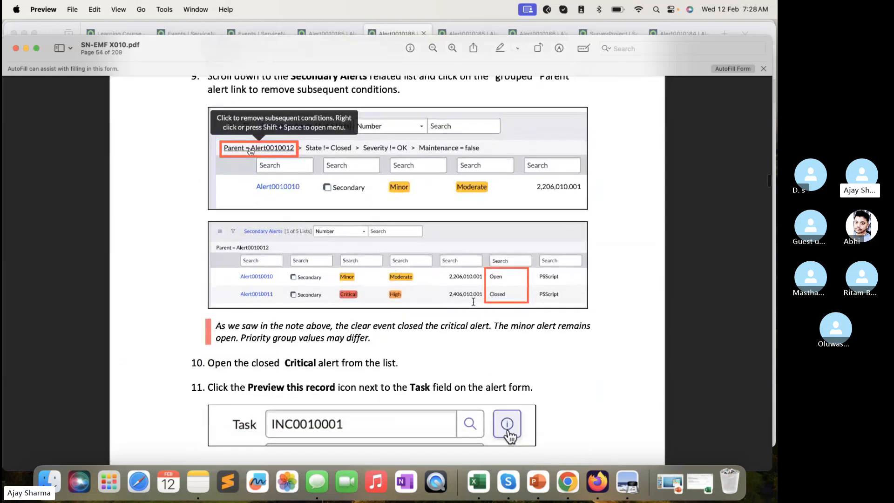
scroll(330, 294, "down", 8)
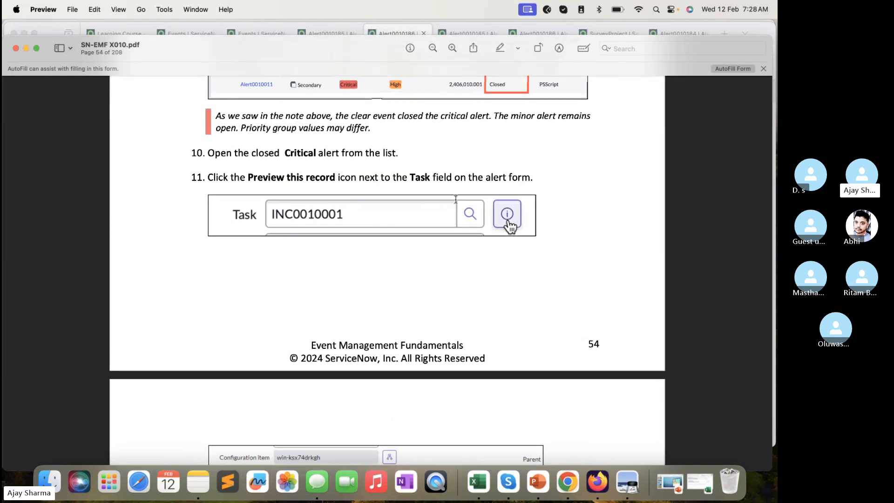
scroll(455, 286, "down", 8)
scroll(361, 266, "down", 8)
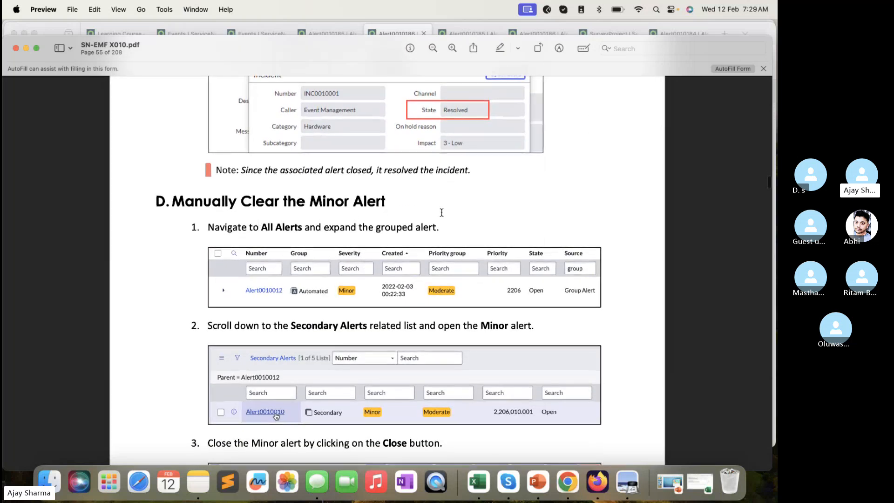
scroll(441, 212, "down", 15)
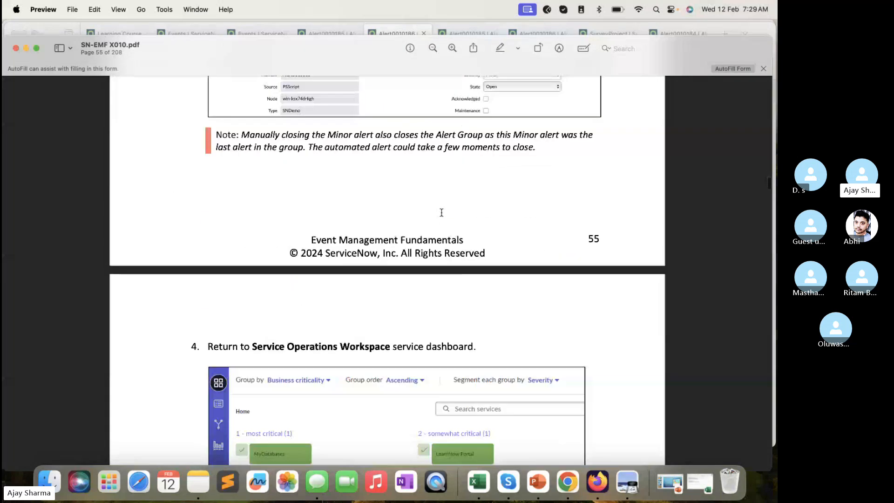
- Open the secondary Minor alert Alert0010184 from the parent alert and close the alert
left_click(401, 26)
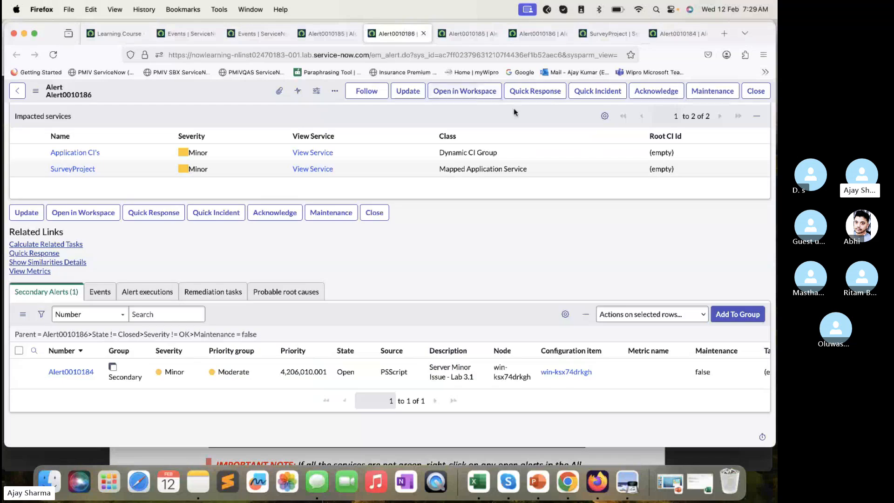
left_click(74, 371)
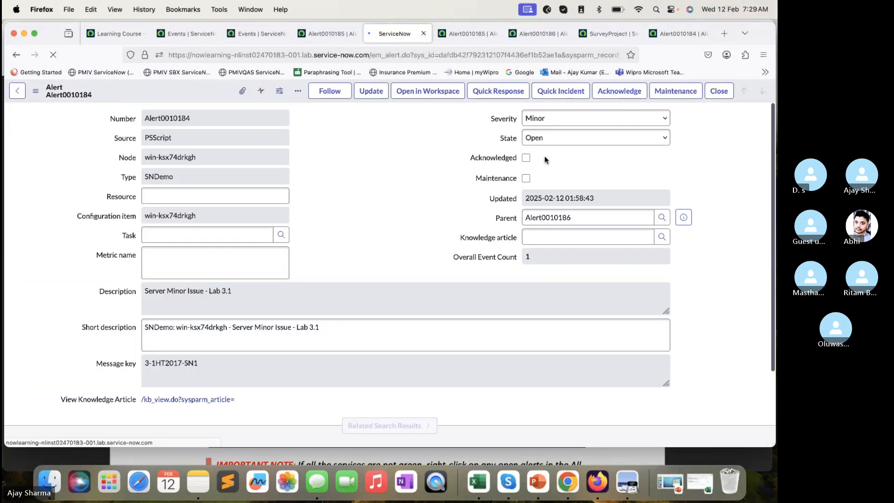
left_click(716, 92)
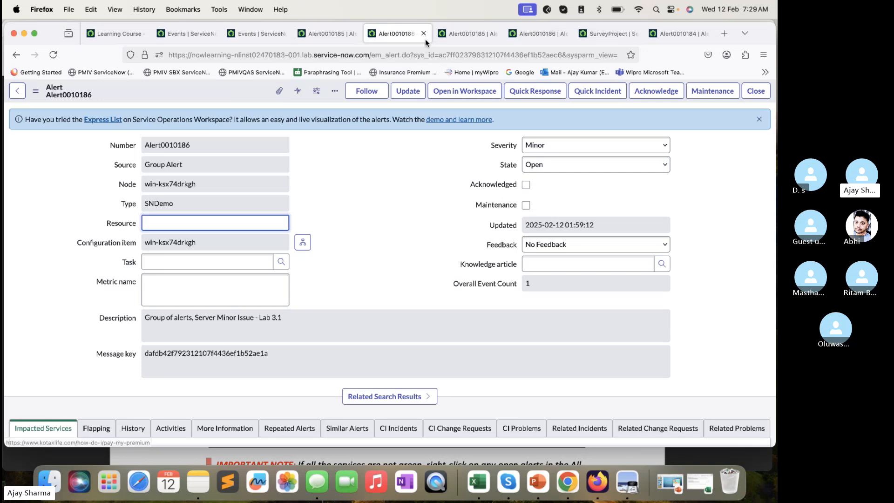
- Close the extra alert and SurveyProject browser tabs, keeping the first Alert0010185 tab open
left_click(424, 34)
left_click(424, 33)
left_click(423, 34)
left_click(423, 34)
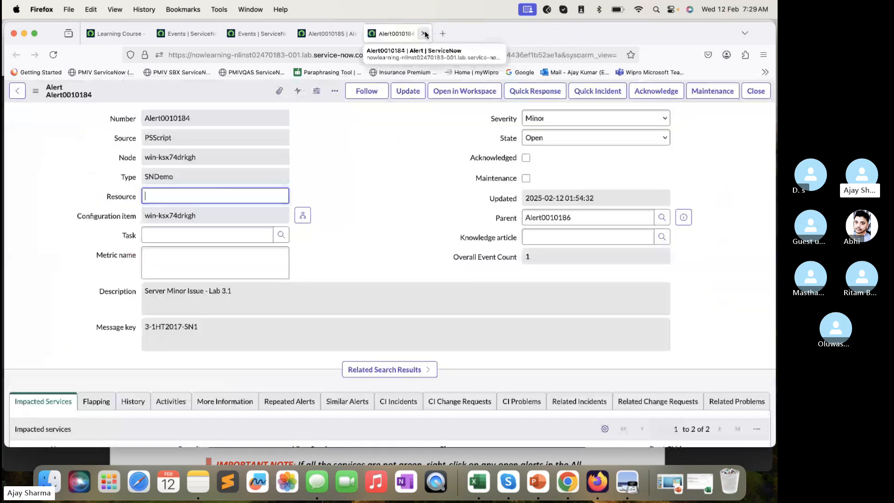
left_click(424, 33)
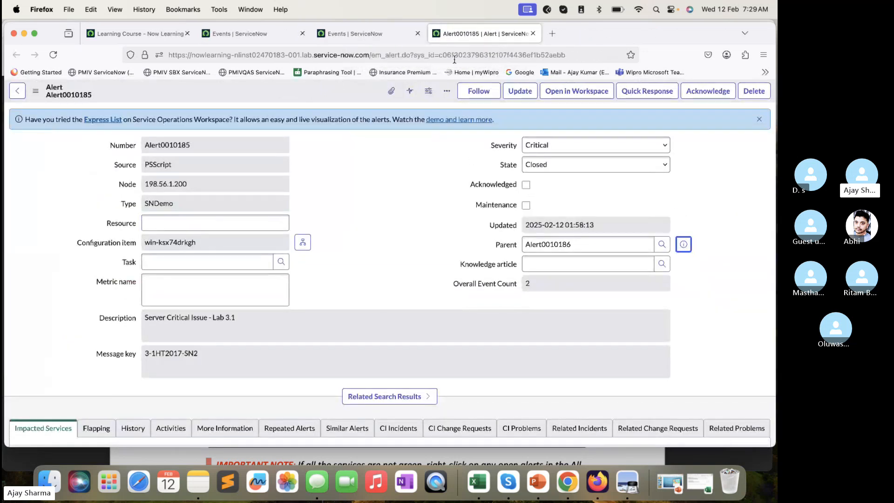
- Load the full Alerts list by changing em_alert.do to em_alert_list.do in Alert0010185's address
left_click(402, 55)
left_click(403, 55)
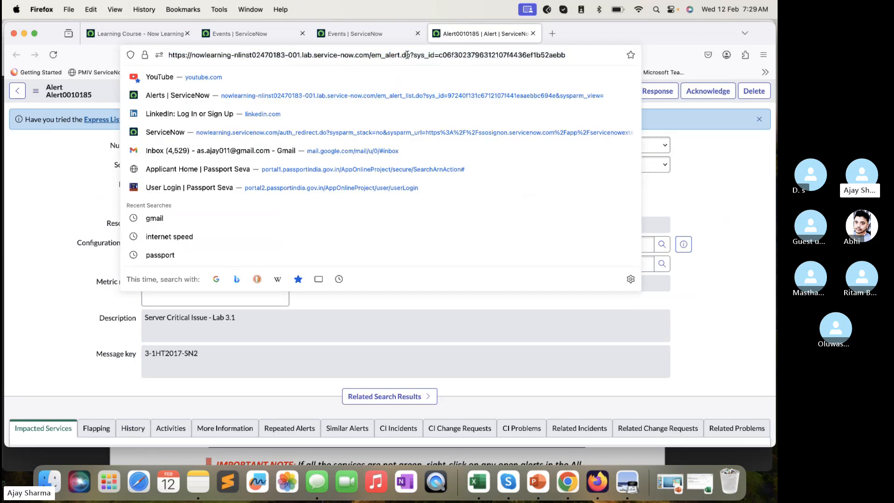
key("BackSpace")
type("_lis")
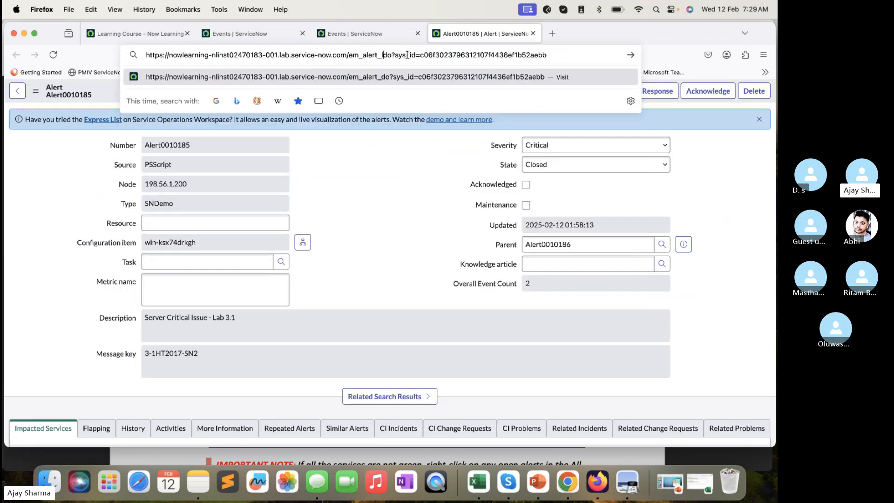
type("t.")
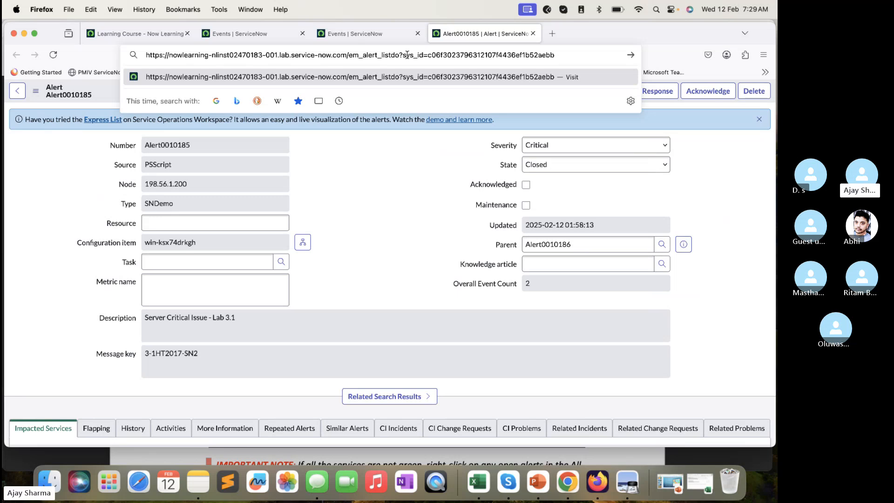
key("Return")
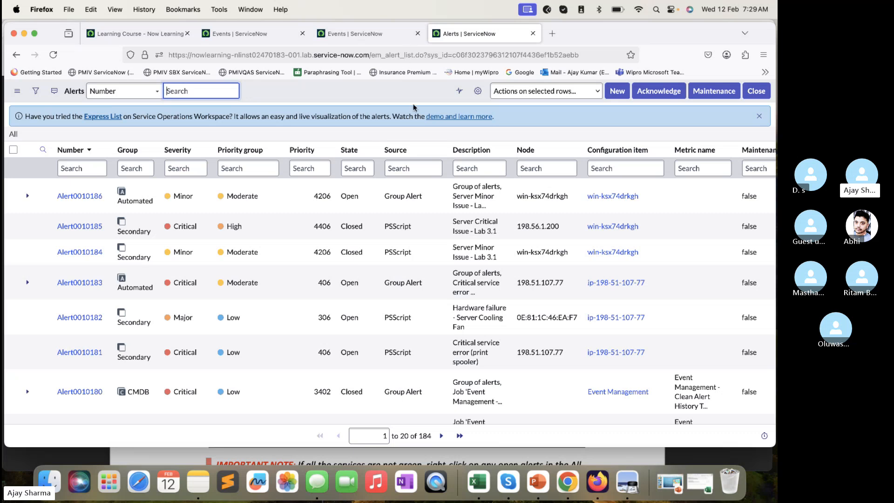
- Open the state choices of group alert Alert0010186 in the list, and reload the Alerts list
double_click(371, 205)
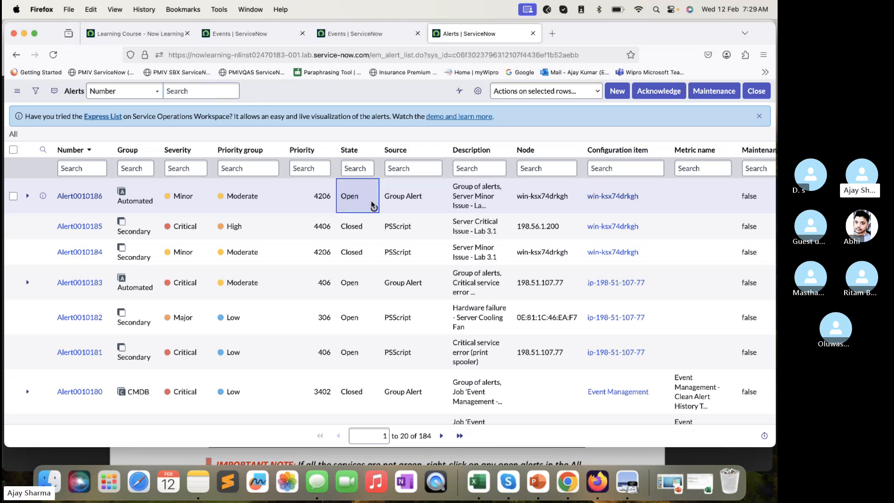
left_click(371, 189)
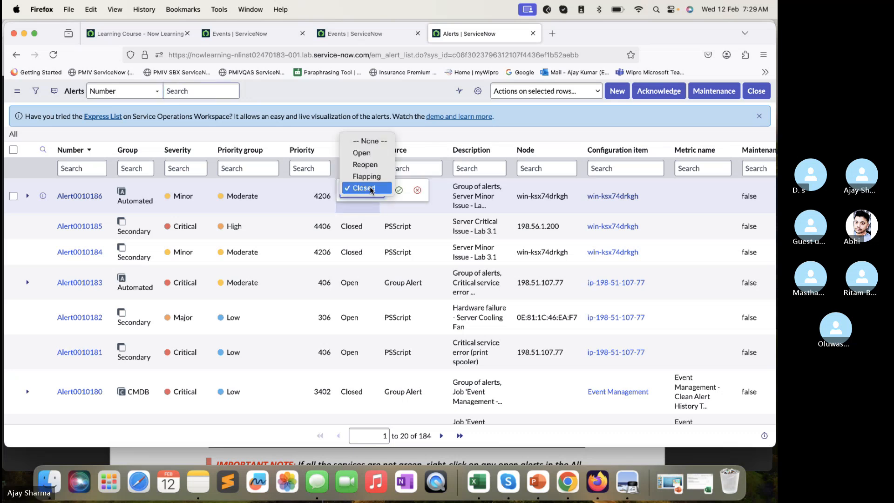
left_click(403, 190)
left_click(54, 55)
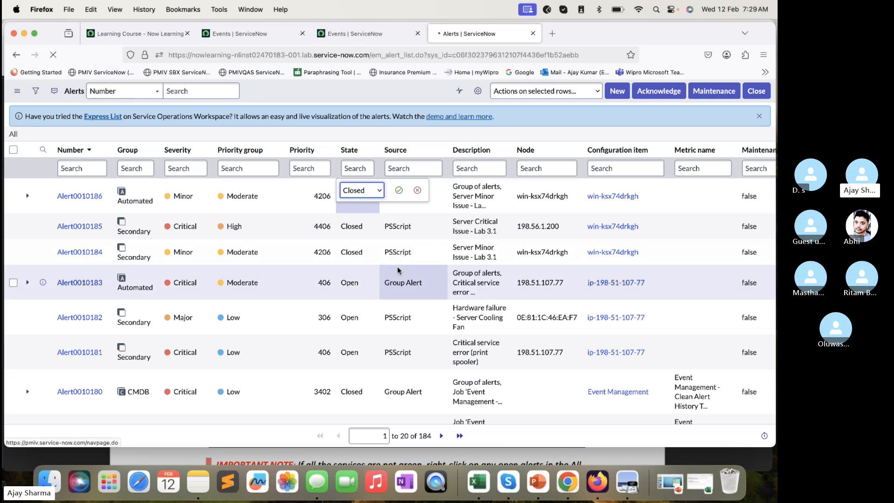
- Set the state of the three open alerts Alert0010183, Alert0010182 and Alert0010181 to Closed together in the list
scroll(397, 268, "down", 2)
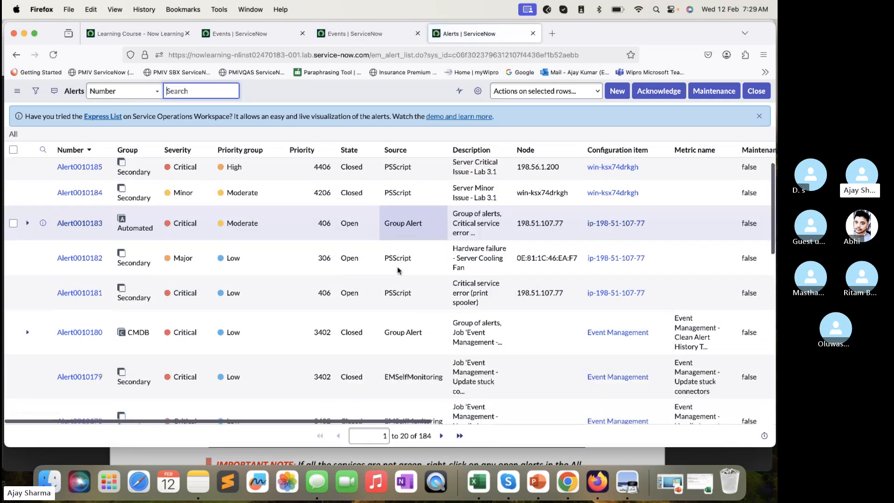
left_click(372, 238)
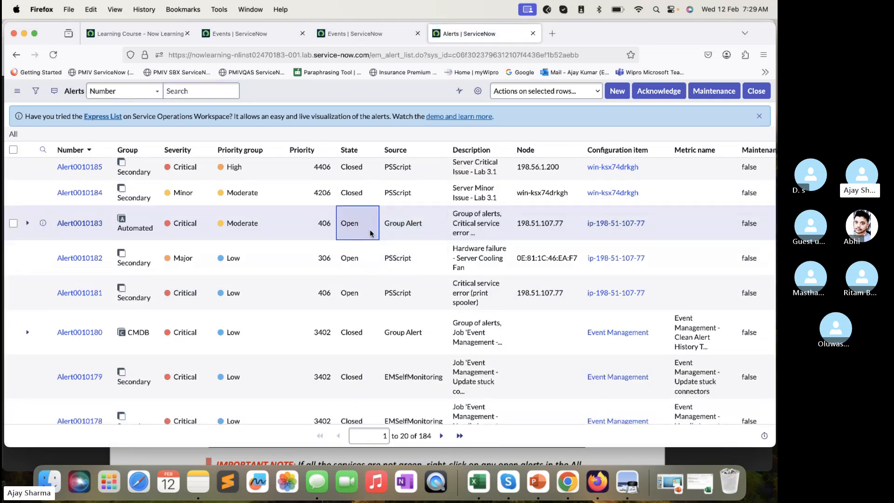
key("shift+Down")
key("shift+Down")
key("shift+Down")
key("shift+Up")
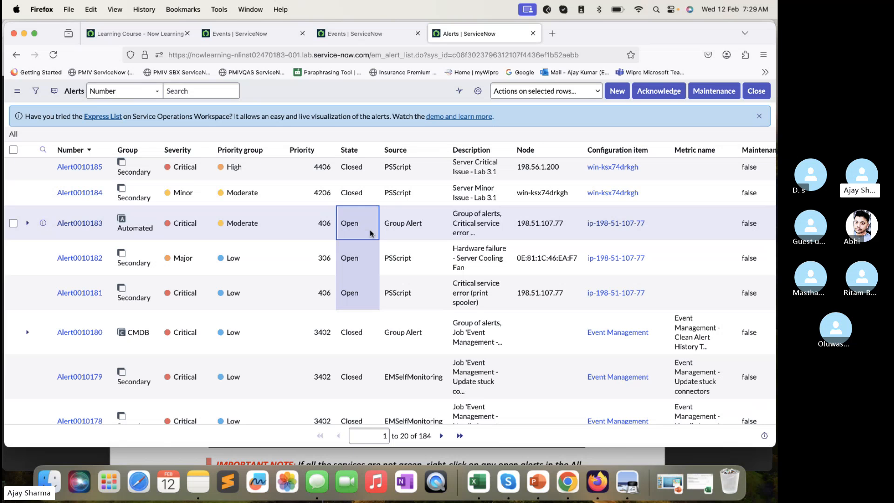
double_click(371, 233)
left_click(375, 220)
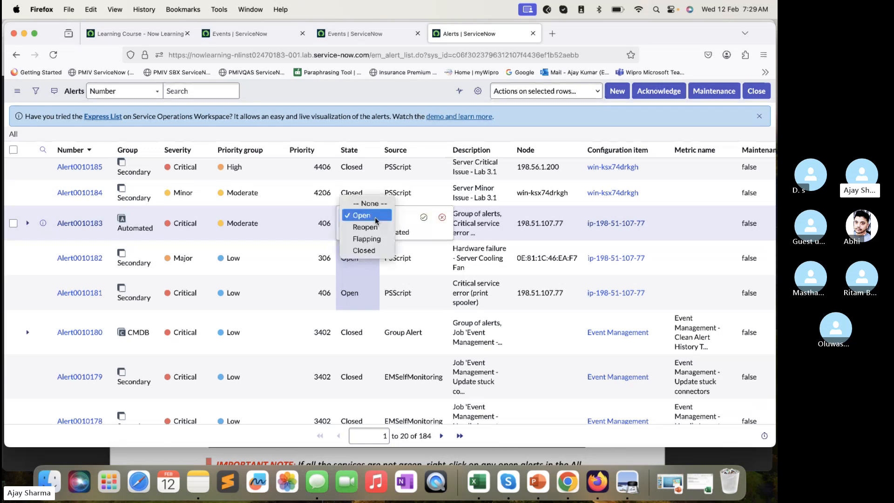
left_click(363, 252)
left_click(423, 218)
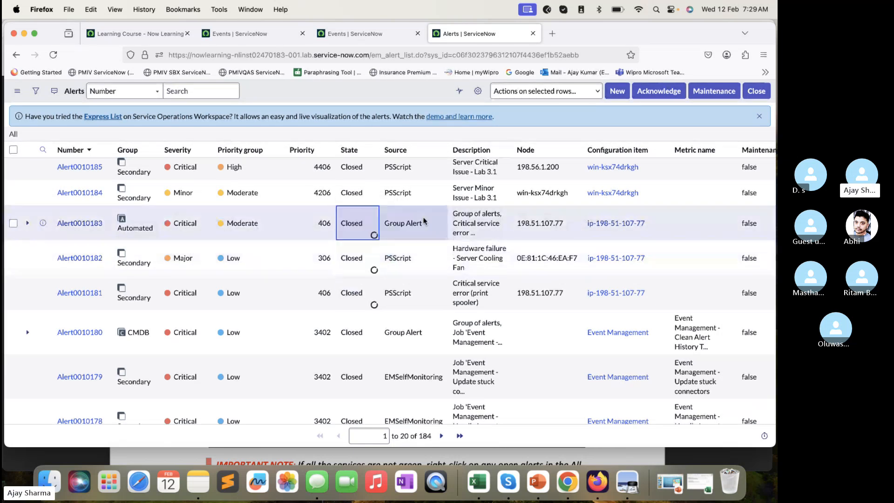
scroll(424, 217, "down", 9)
scroll(424, 217, "up", 10)
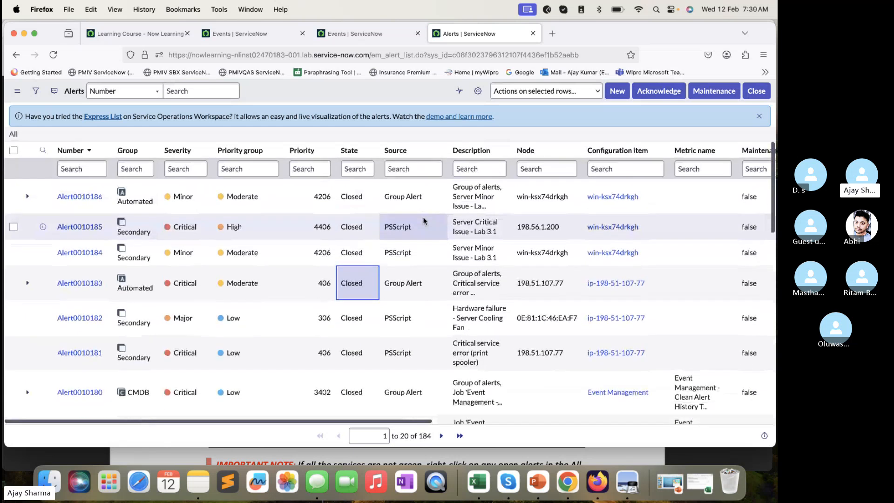
- Read the lab guide from the end of Lab 3.1 to Lab 3.2's objectives, scenario and the two ways to create event rules
left_click(367, 456)
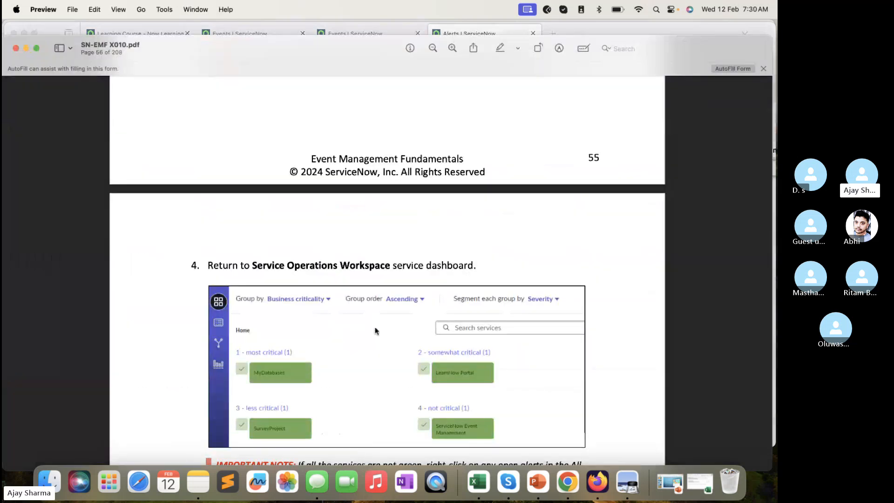
scroll(376, 330, "down", 10)
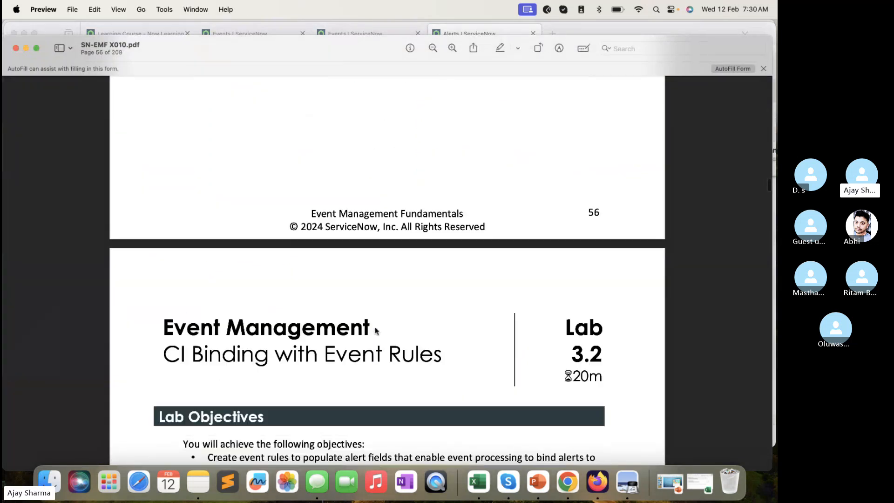
scroll(376, 331, "down", 5)
scroll(308, 157, "up", 1)
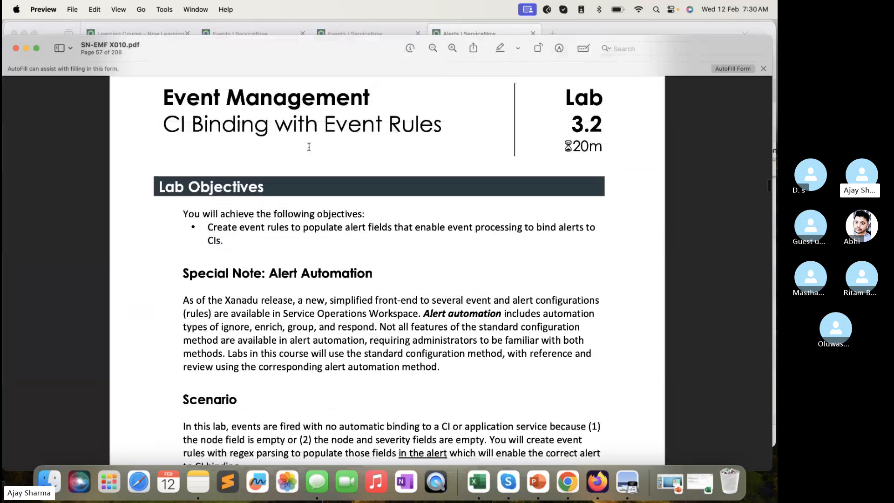
scroll(307, 146, "down", 6)
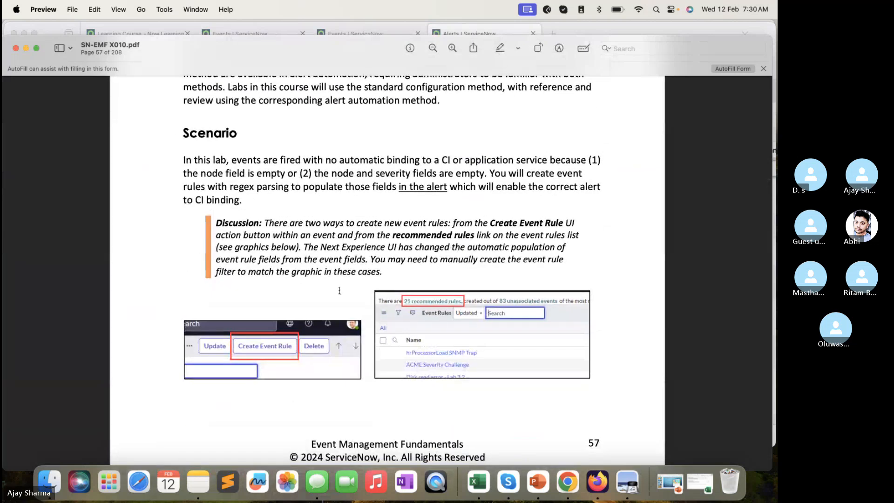
scroll(340, 290, "down", 6)
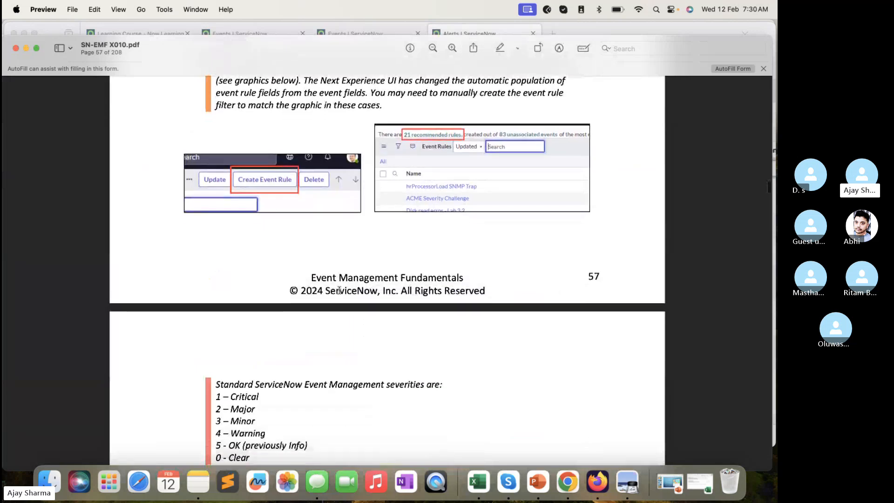
scroll(293, 258, "up", 3)
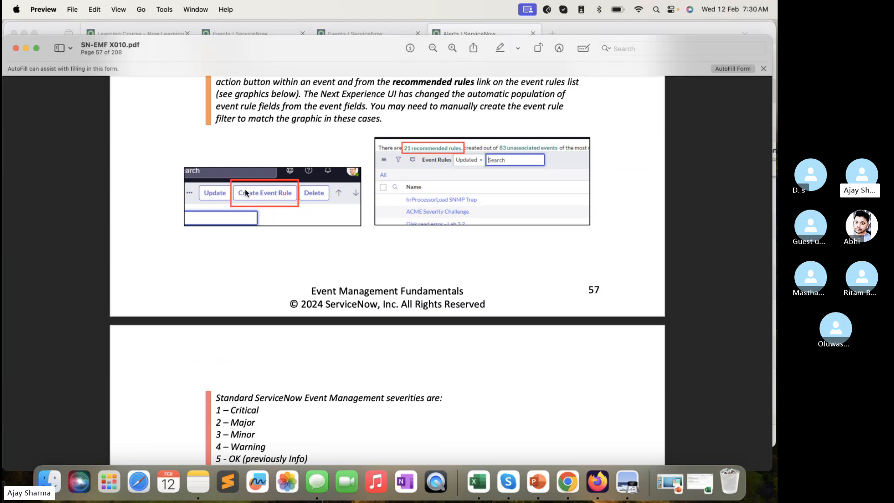
- Switch to the Events list in Firefox, and return to the lab guide in Preview
left_click(464, 37)
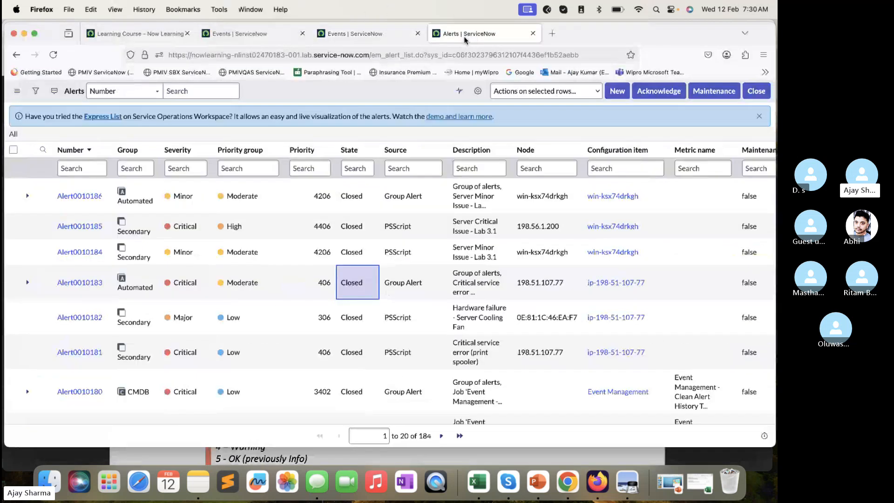
left_click(366, 33)
key("super+Tab")
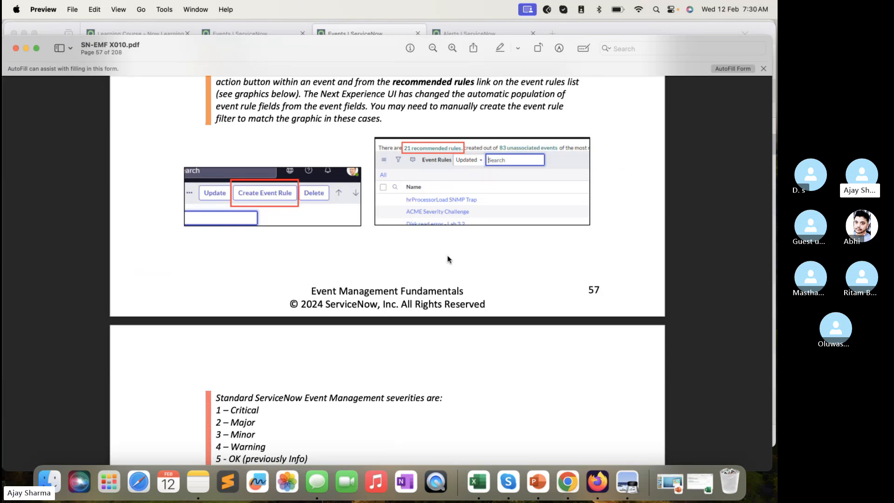
- Read Lab 3.2's section A, Execute an Unbound Infrastructure Event, and highlight the standard event severities from Critical to Clear
scroll(447, 259, "down", 3)
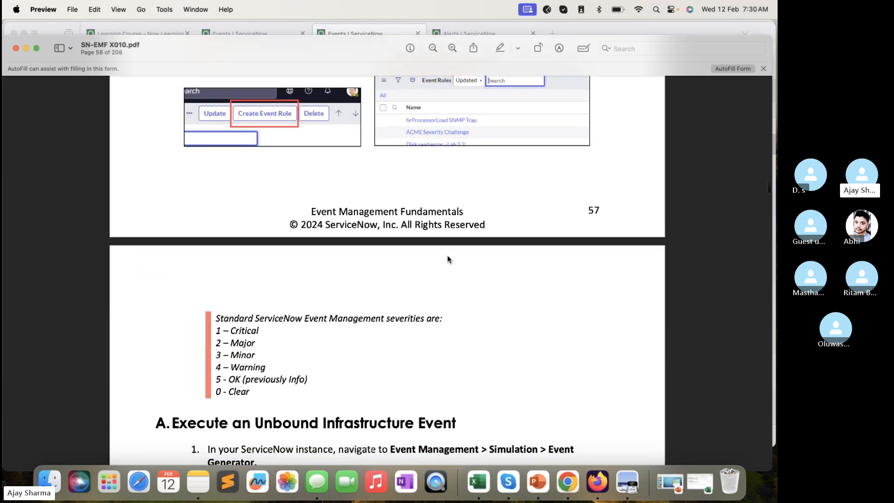
scroll(447, 259, "down", 5)
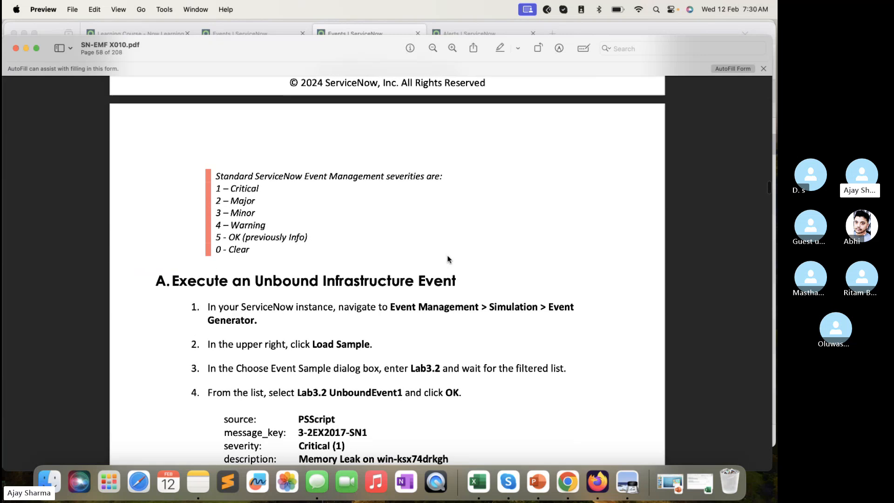
scroll(447, 259, "down", 4)
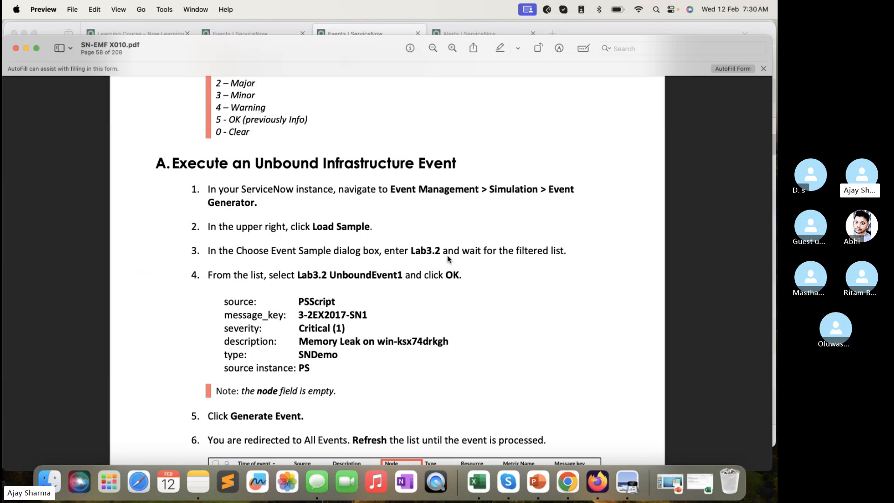
scroll(448, 260, "up", 5)
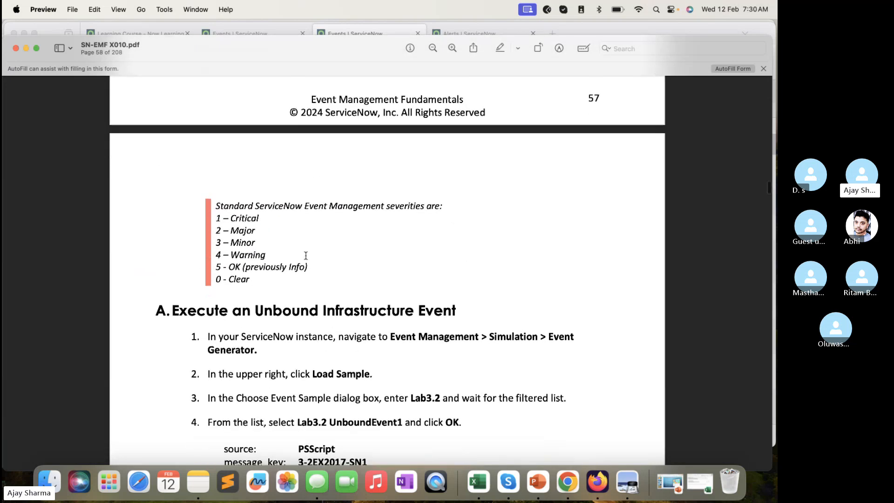
left_click_drag(230, 216, 254, 277)
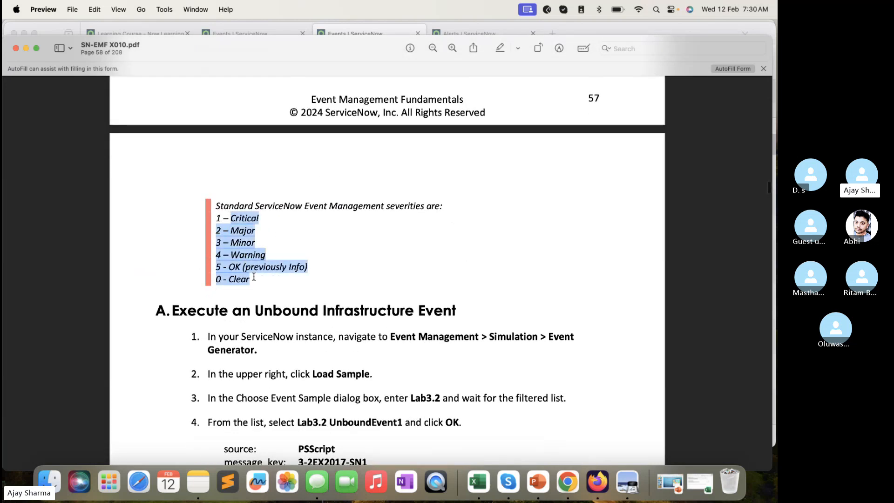
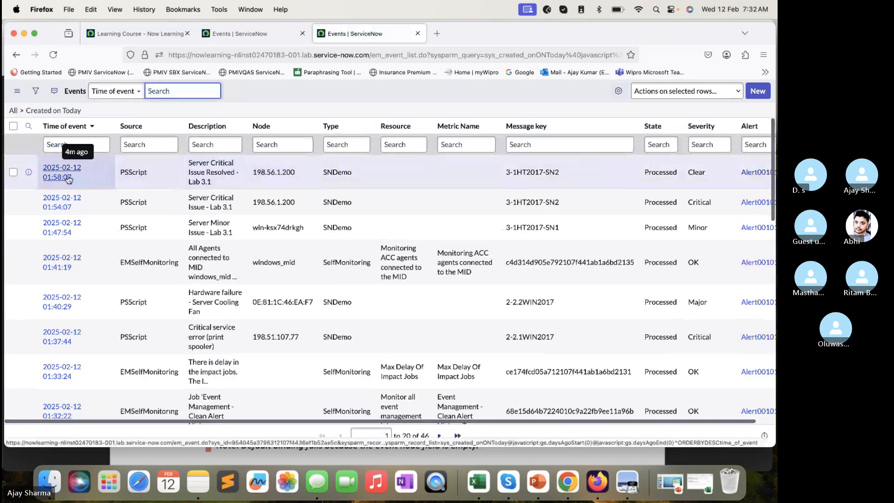
- Refresh the Events list and open the new "Memory Leak on win-ksx74drkgh" event in a separate tab
left_click(52, 56)
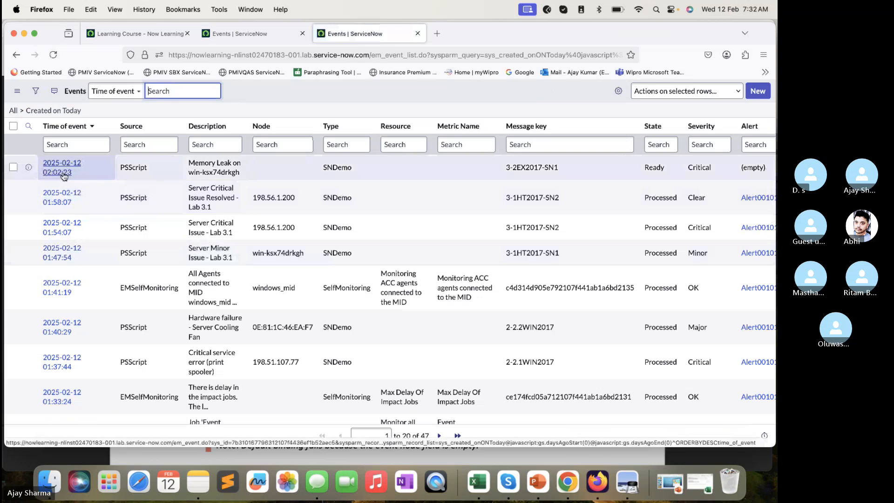
left_click(63, 170, "super")
left_click(495, 33)
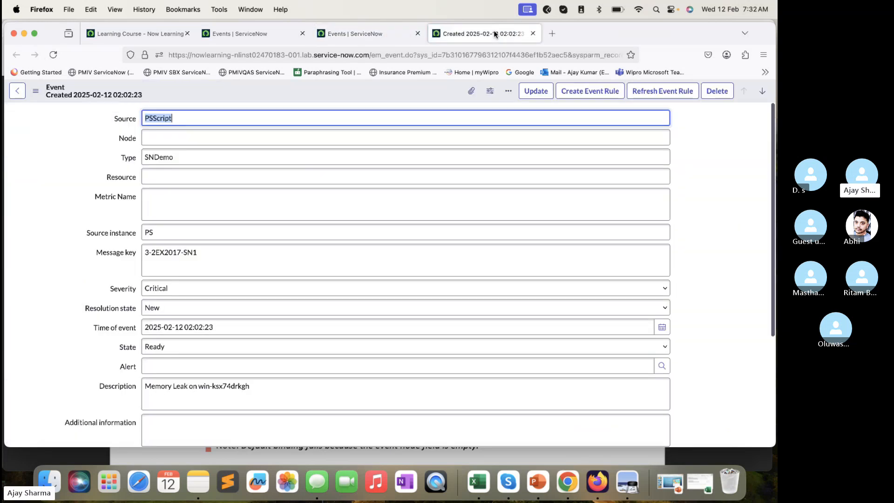
- Examine the memory leak event's description, type and node fields
scroll(355, 187, "down", 5)
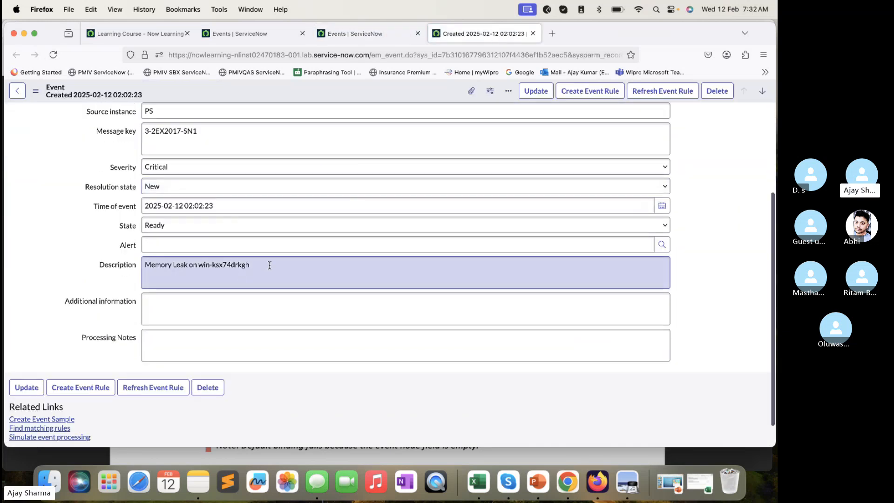
left_click_drag(269, 265, 205, 252)
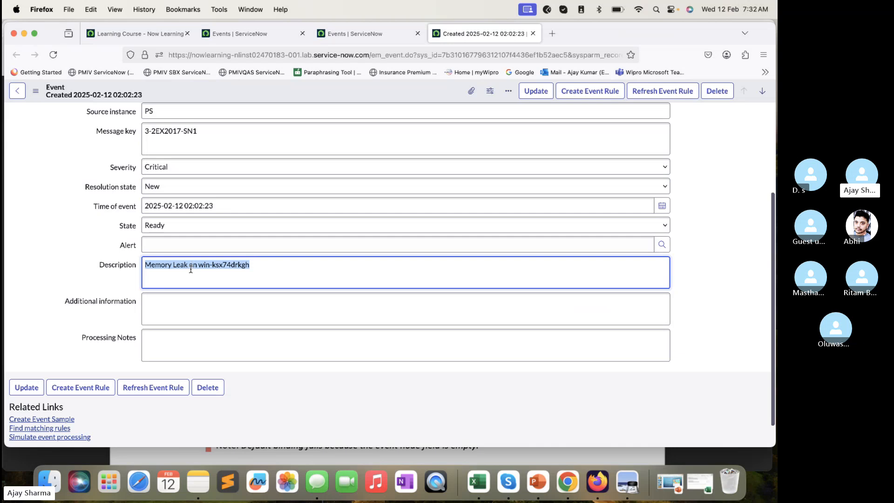
scroll(229, 271, "up", 5)
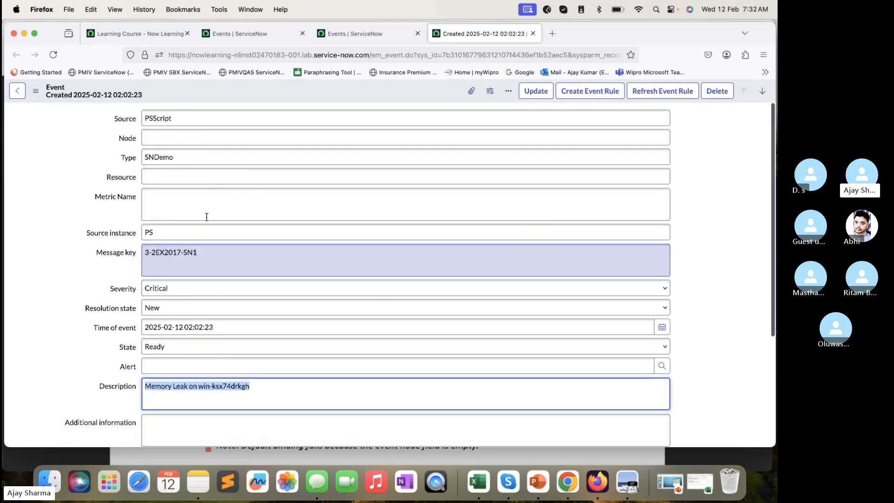
left_click(196, 157)
left_click_drag(195, 157, 128, 159)
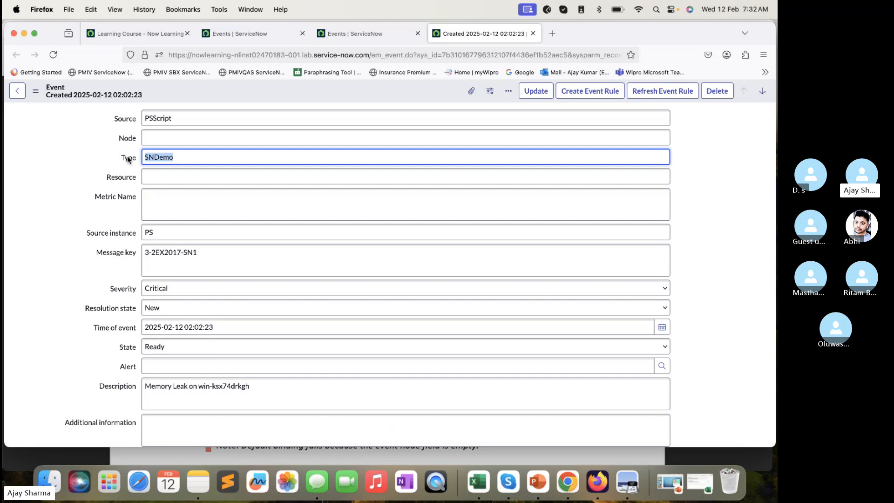
left_click(162, 138)
scroll(291, 267, "down", 5)
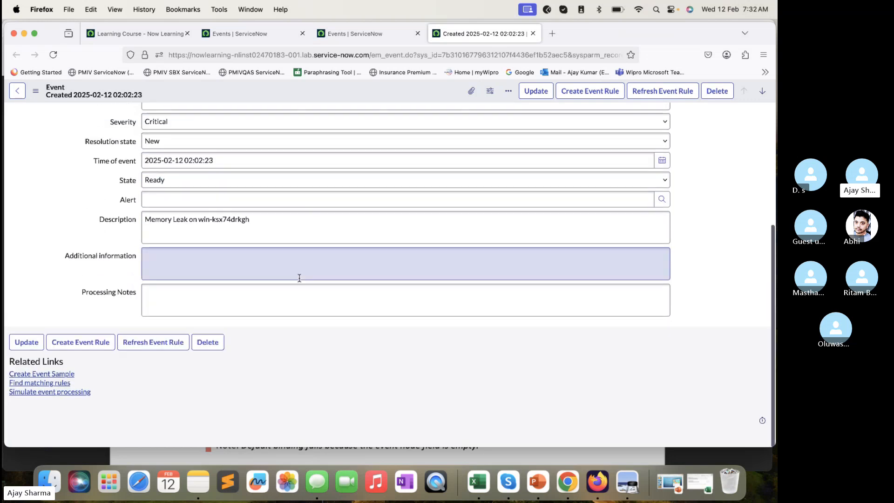
- Reload the event record and review its state, alert, processing notes and source fields
left_click(55, 55)
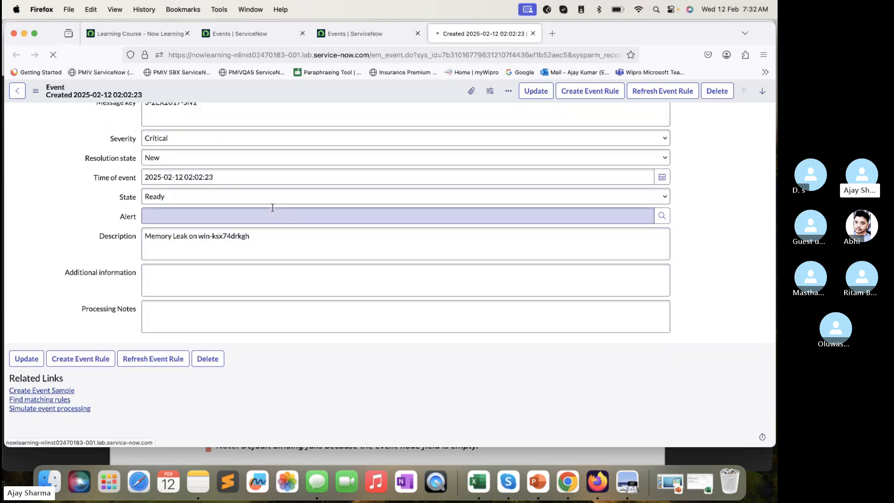
scroll(273, 207, "down", 3)
scroll(272, 208, "down", 3)
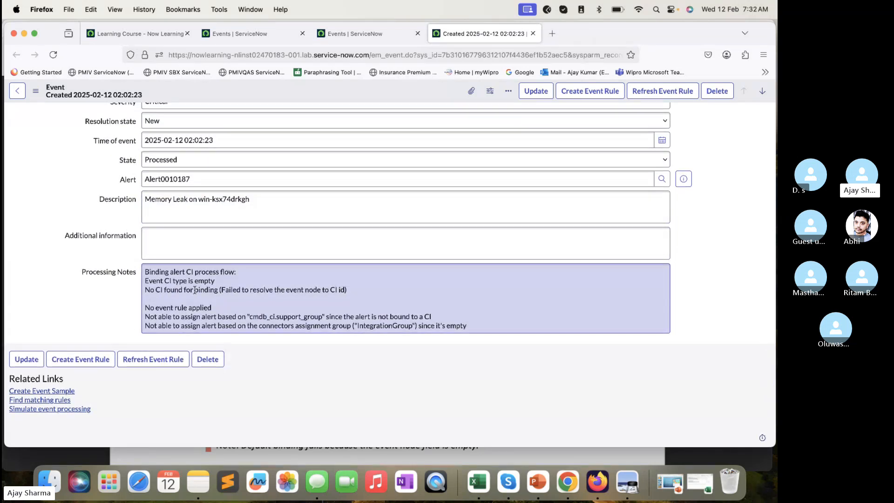
scroll(188, 298, "up", 3)
scroll(186, 267, "up", 3)
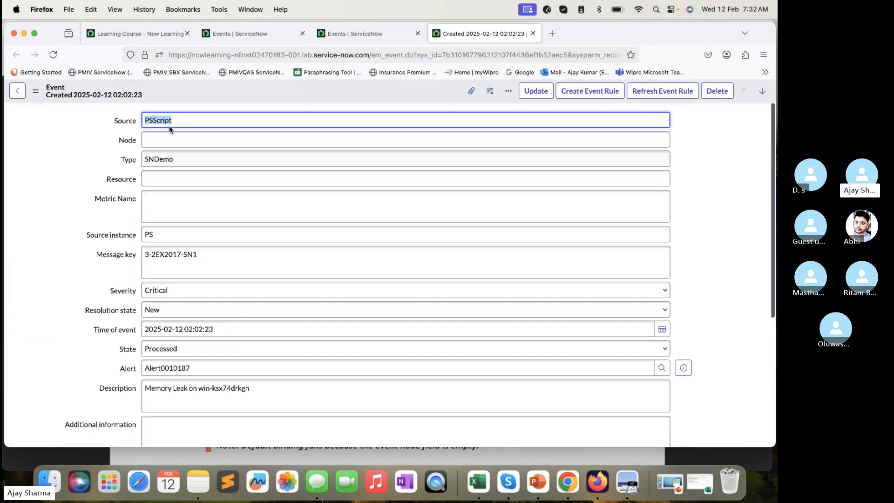
scroll(295, 353, "down", 3)
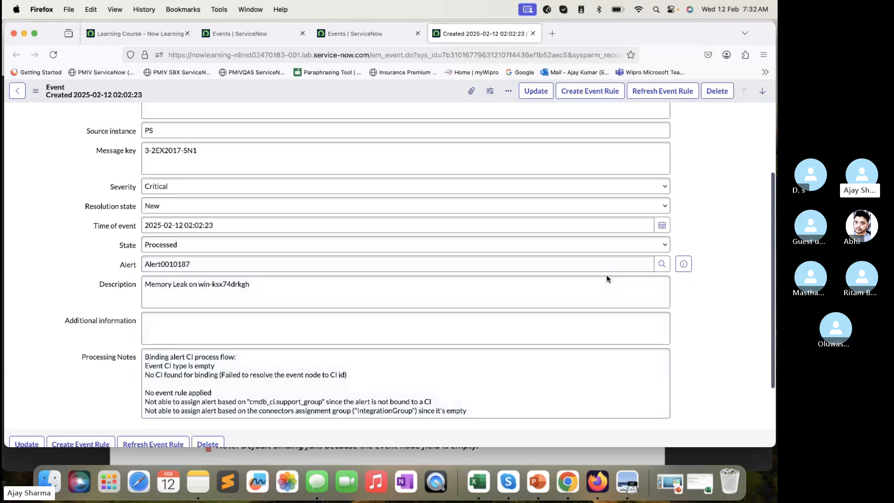
- Preview the event's linked alert, open its full record and check the node and configuration item fields
left_click(683, 267)
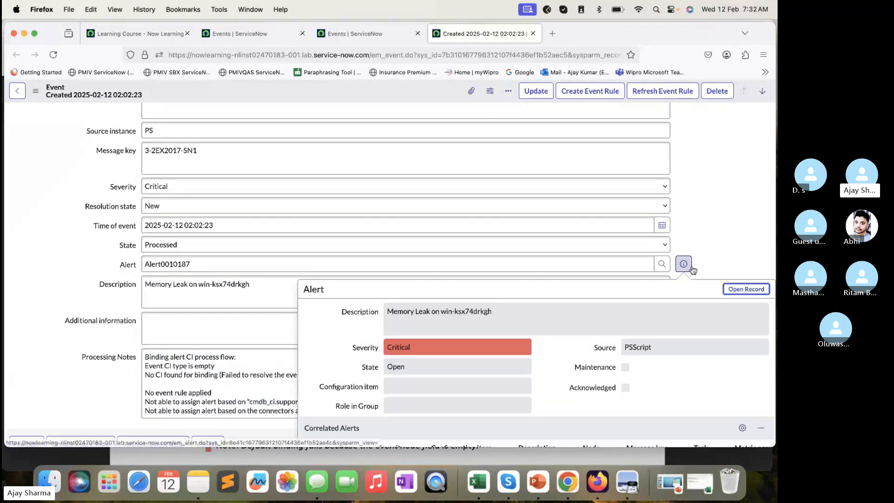
left_click(742, 289)
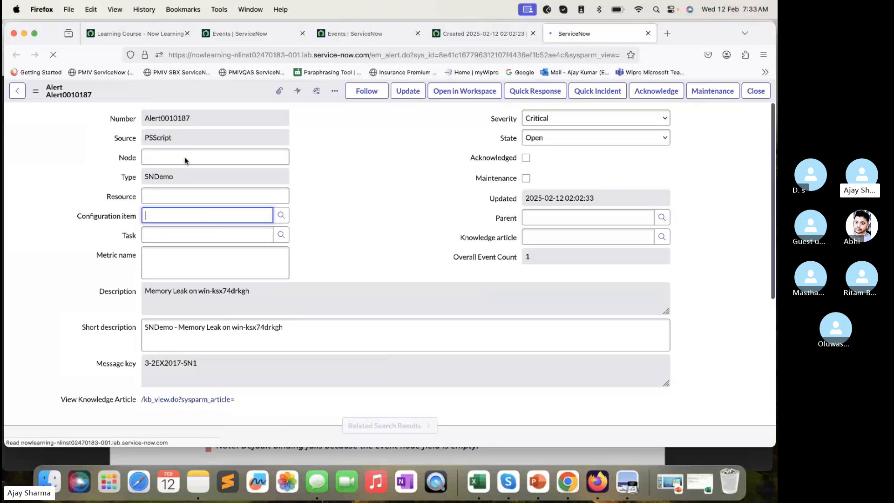
left_click(183, 168)
left_click(178, 182)
left_click(172, 243)
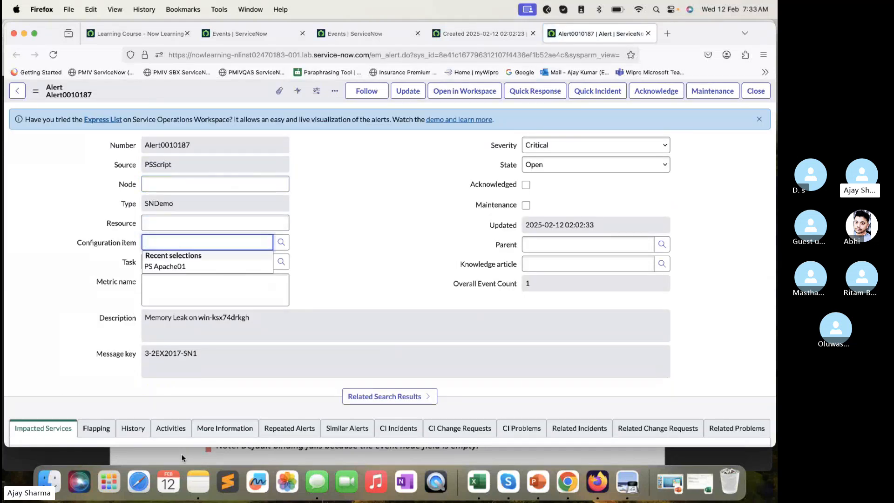
left_click(361, 243)
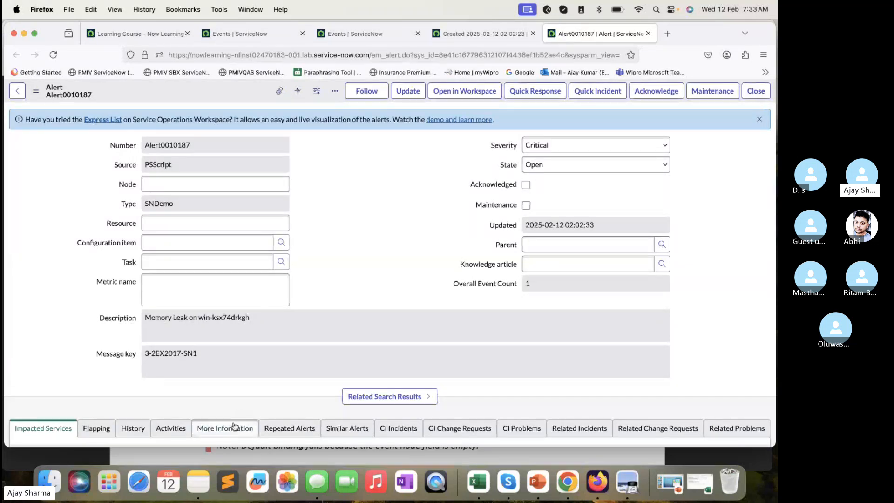
- Switch to the lab guide in Preview and read from opening the event to section B, Configure an Event Rule for Binding
left_click(211, 453)
scroll(297, 345, "down", 10)
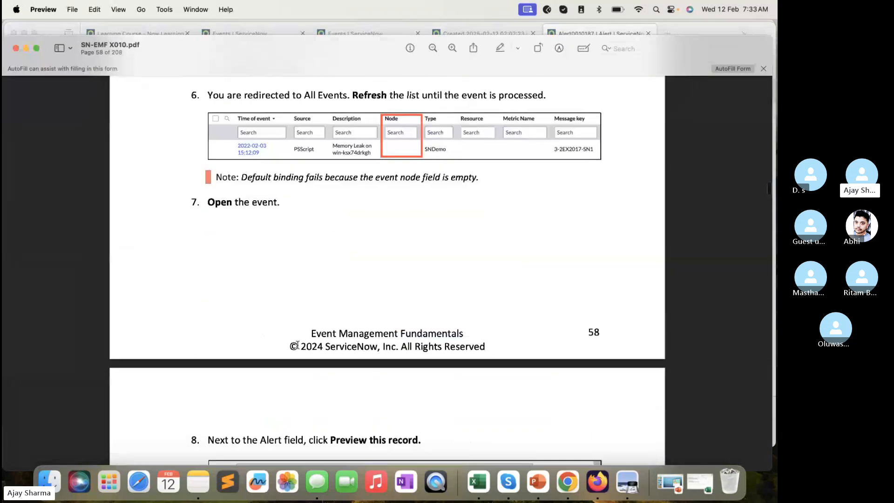
scroll(309, 361, "down", 15)
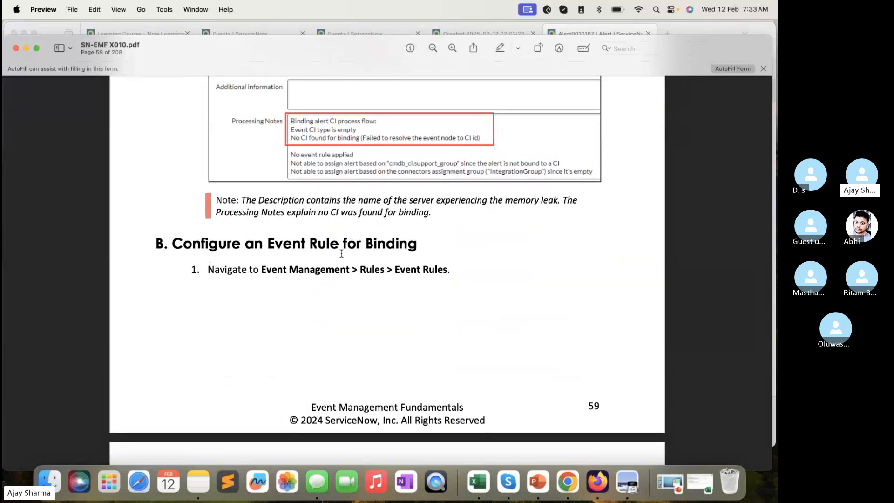
scroll(342, 252, "down", 3)
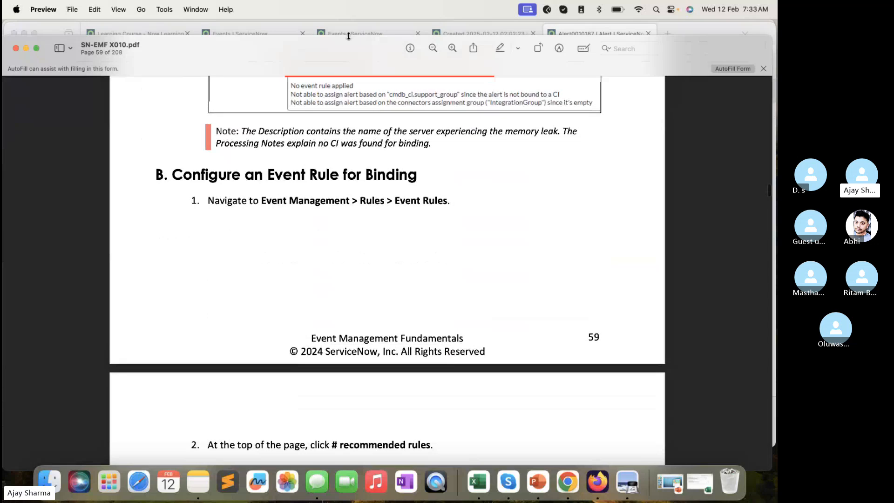
- Return to ServiceNow in Firefox, filter the navigator for "event rule" and open Event Rules in a new tab
left_click(348, 36)
left_click(246, 34)
left_click(114, 93)
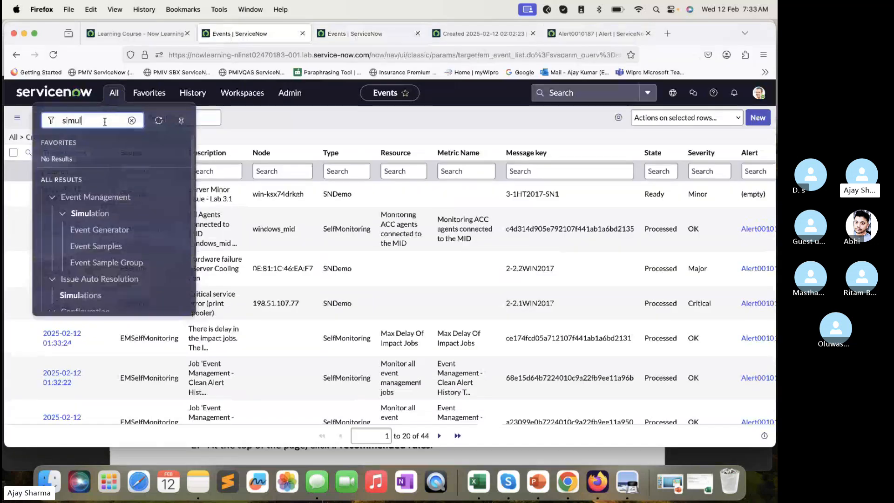
key("super+a")
type("event r")
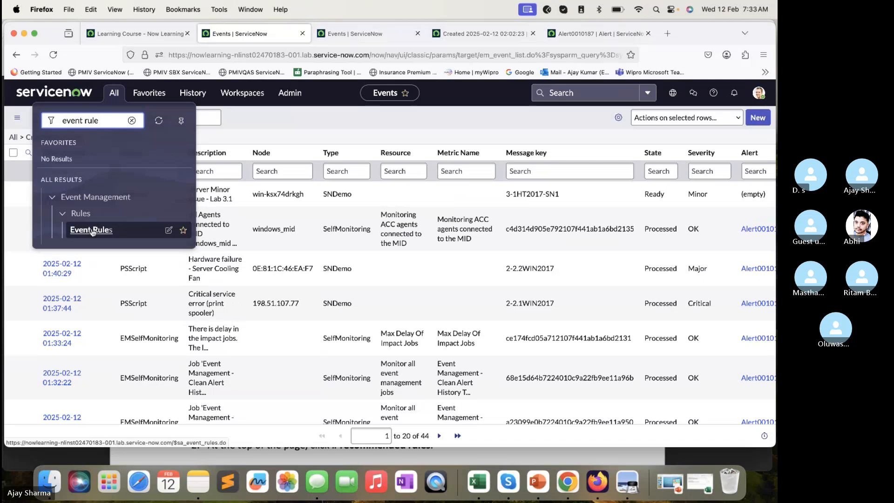
left_click(92, 229, "super")
- Review the memory leak event again, highlighting the server name win-ksx74drkgh in its description, and check the related alert record
left_click(449, 33)
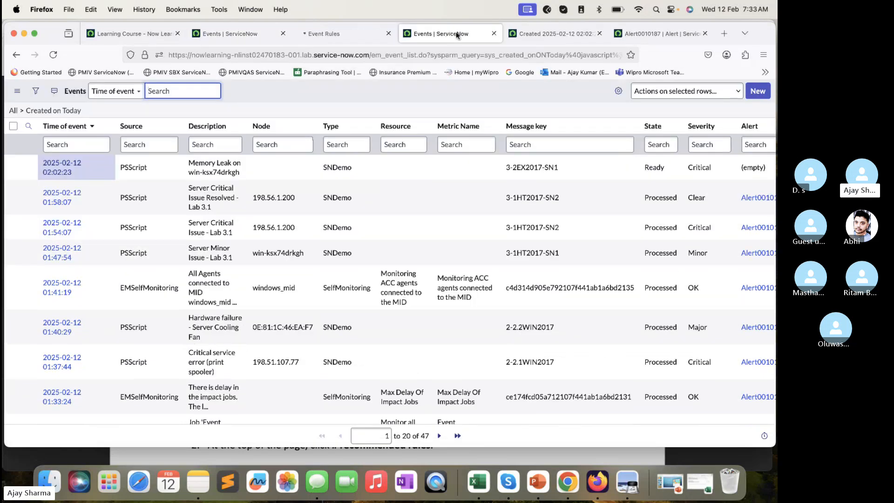
left_click(543, 33)
left_click(54, 222)
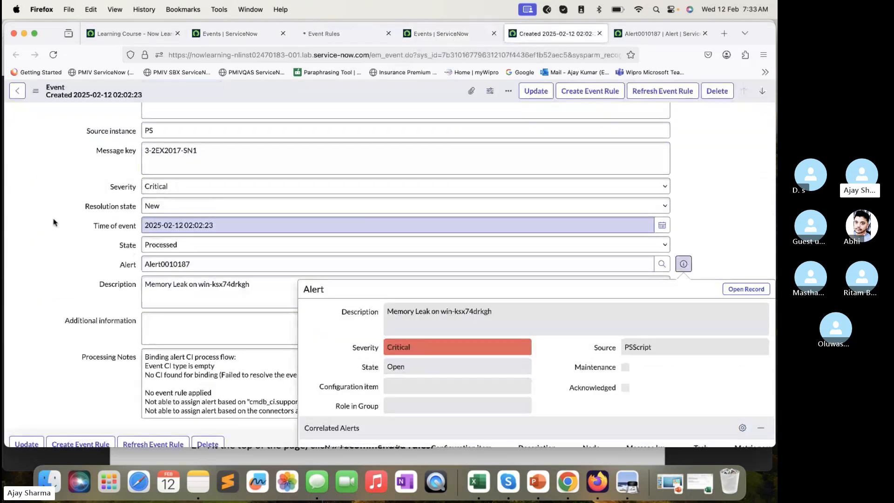
scroll(128, 226, "down", 4)
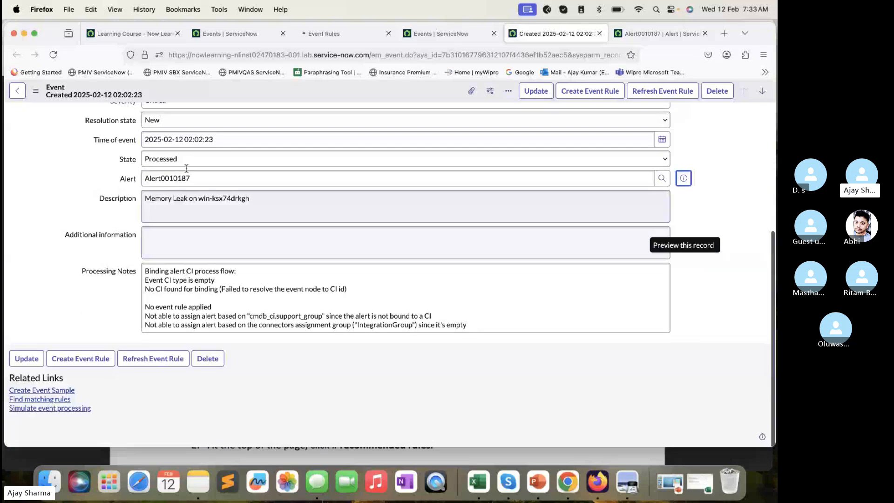
scroll(200, 158, "up", 8)
scroll(251, 258, "down", 4)
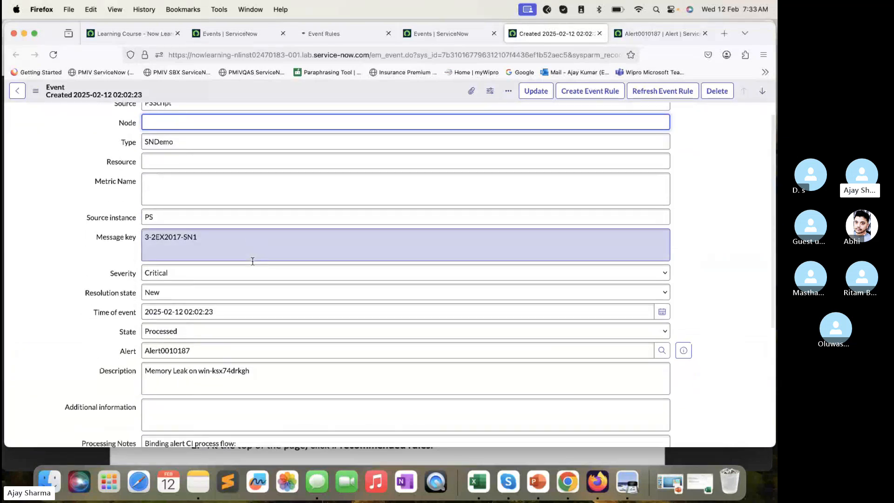
left_click_drag(251, 249, 200, 245)
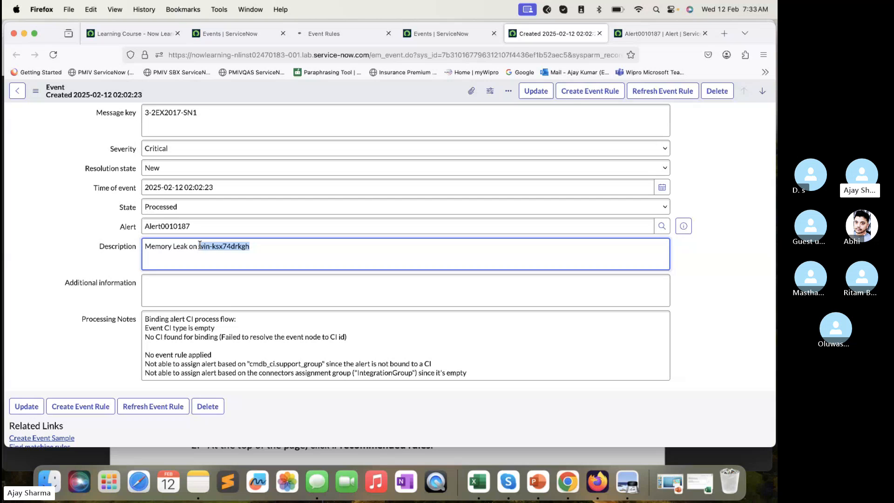
scroll(199, 246, "up", 3)
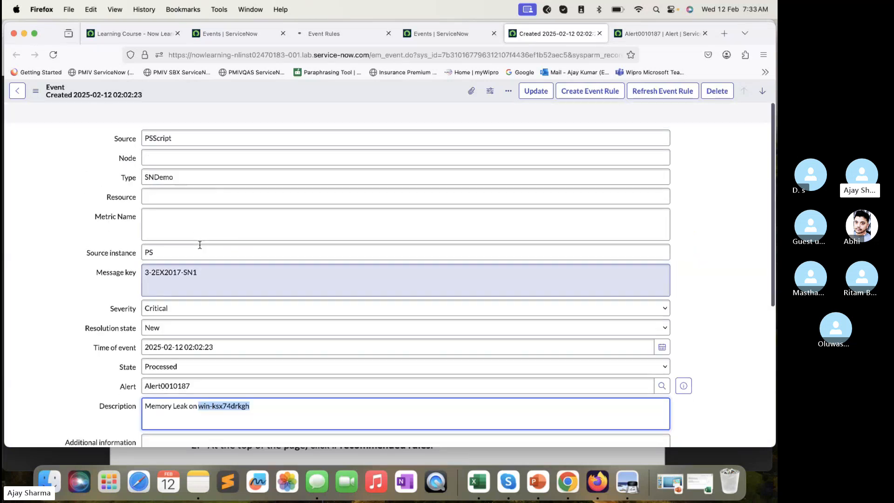
scroll(189, 230, "down", 3)
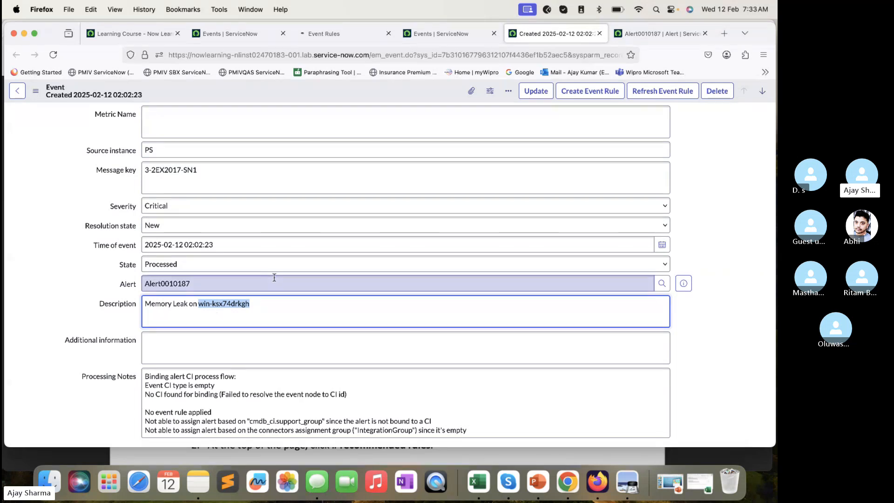
scroll(274, 278, "up", 4)
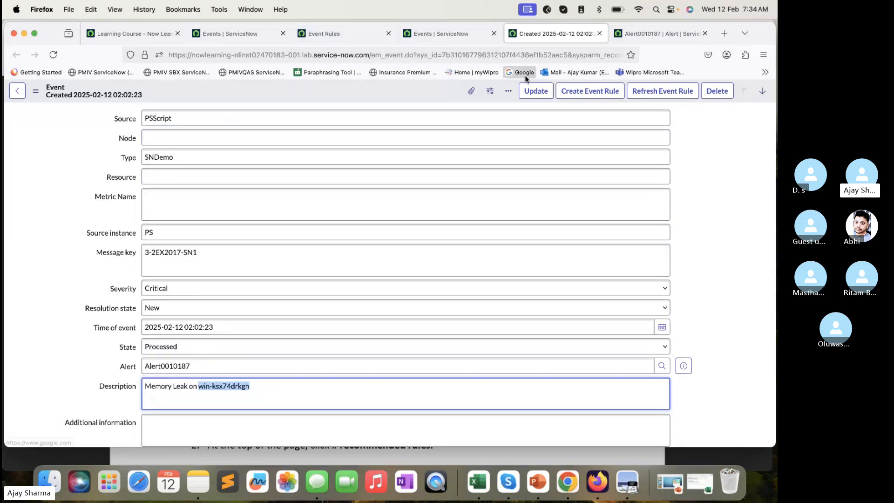
left_click(634, 34)
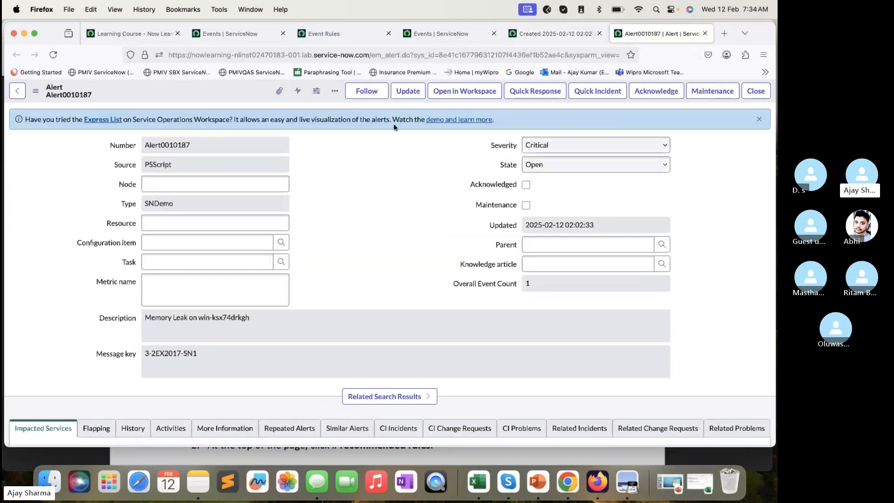
- Check the Event Rules list, and read the lab guide's steps on recommended rules and the Memory Leak event group
left_click(359, 34)
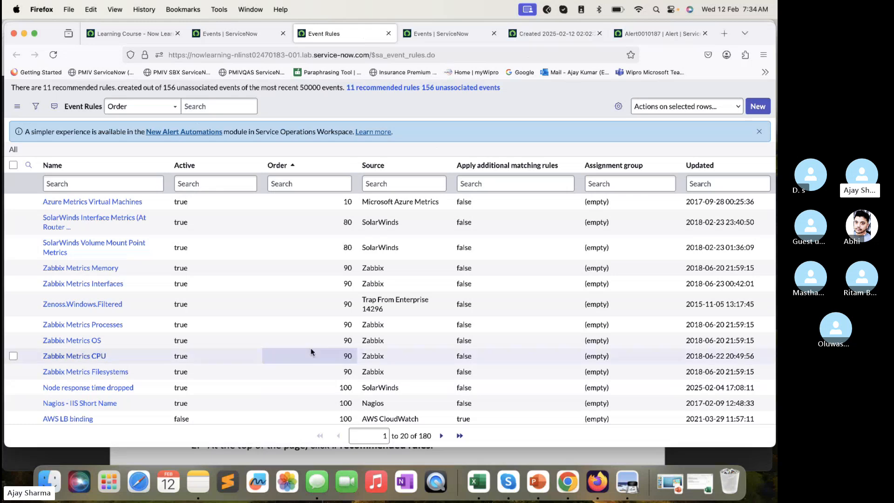
left_click(308, 455)
scroll(328, 308, "down", 3)
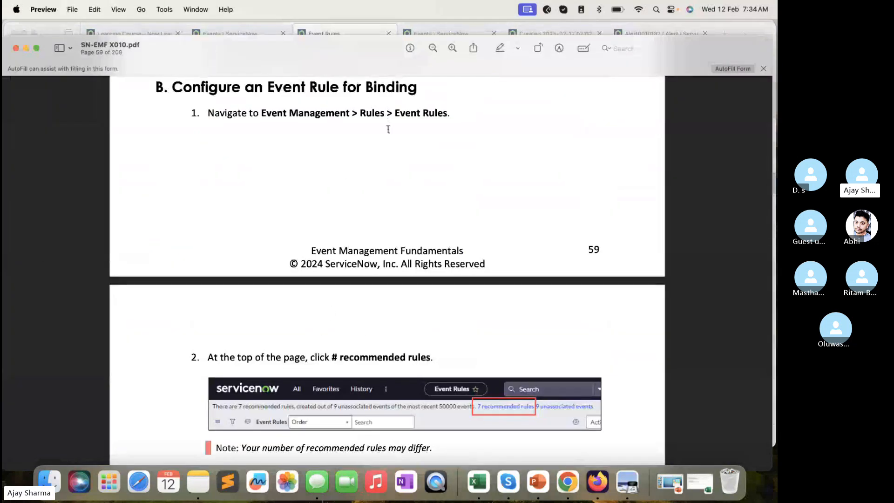
scroll(451, 191, "down", 4)
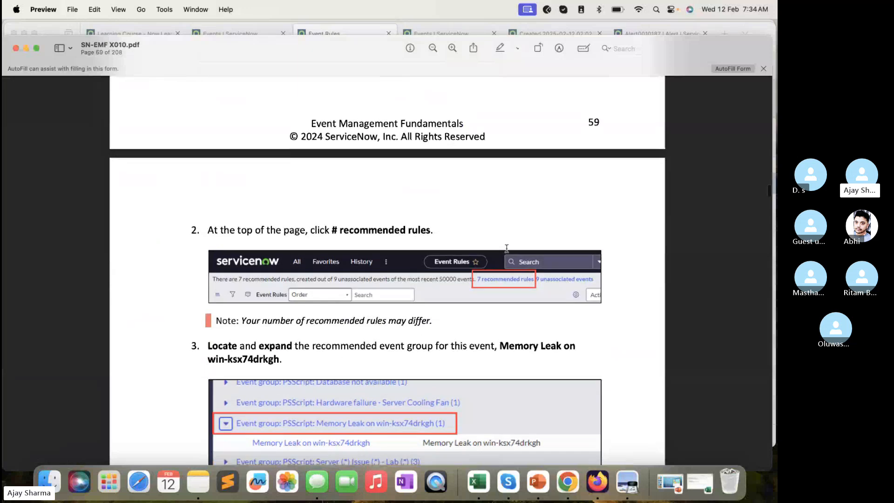
scroll(546, 283, "down", 2)
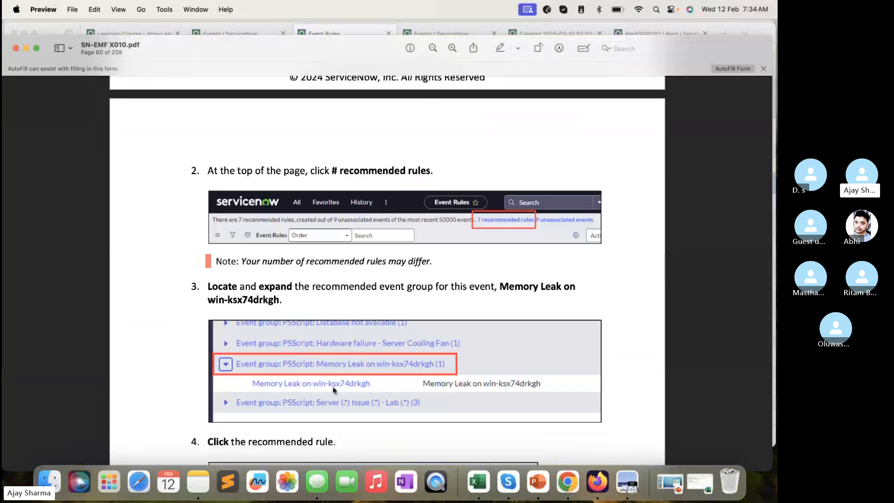
- Return to Event Rules in Firefox and open the recommended rules grouped by event
left_click(342, 33)
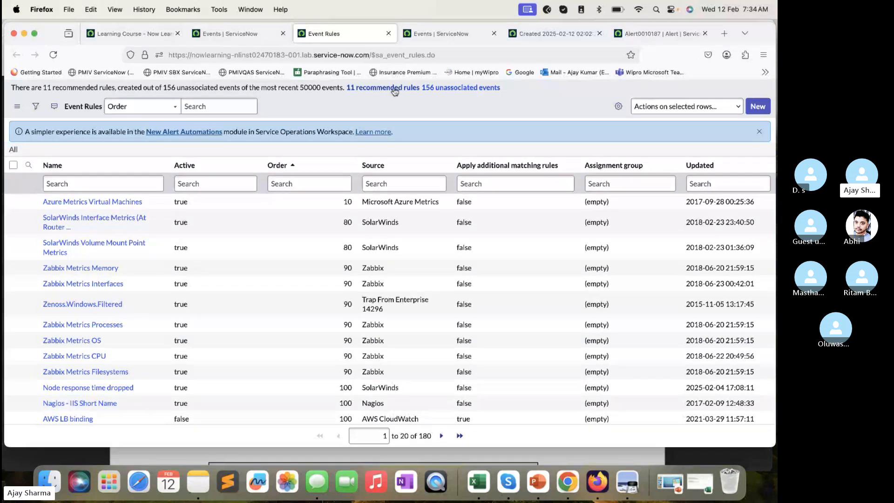
scroll(394, 89, "down", 1)
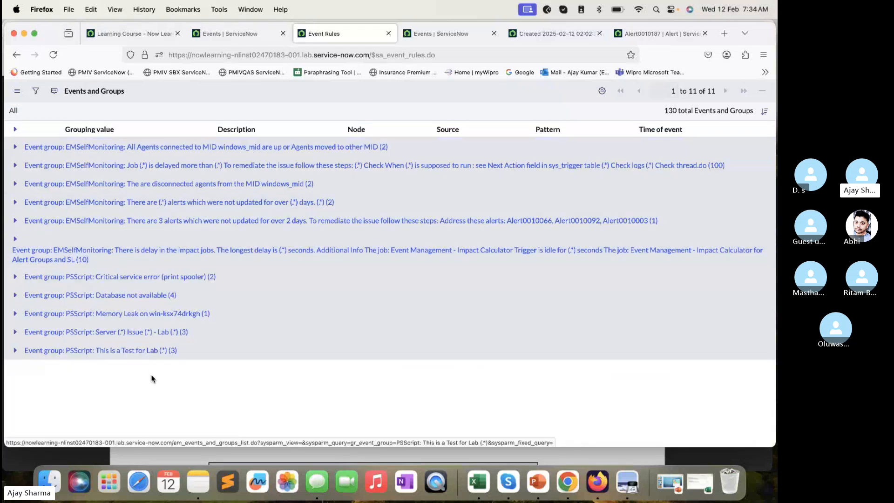
- Open the recommended rule in the Memory Leak on win-ksx74drkgh event group and read the lab guide's rule info and filter steps
left_click(14, 314)
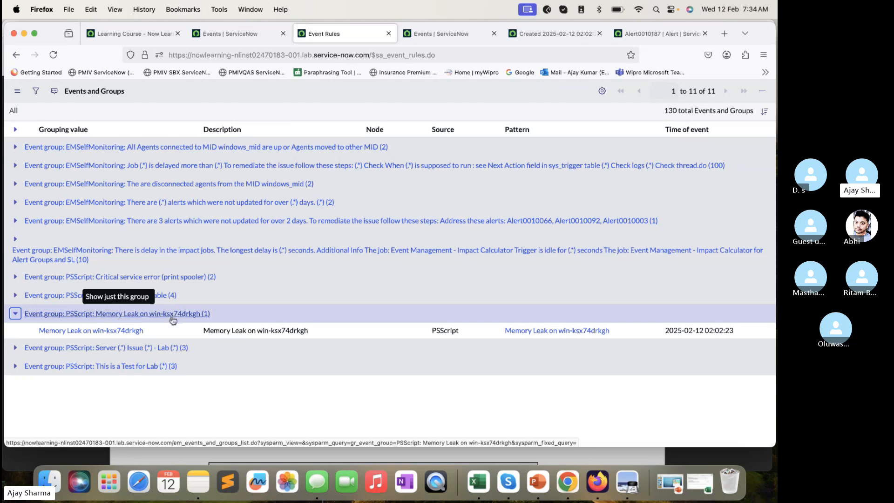
left_click(114, 331)
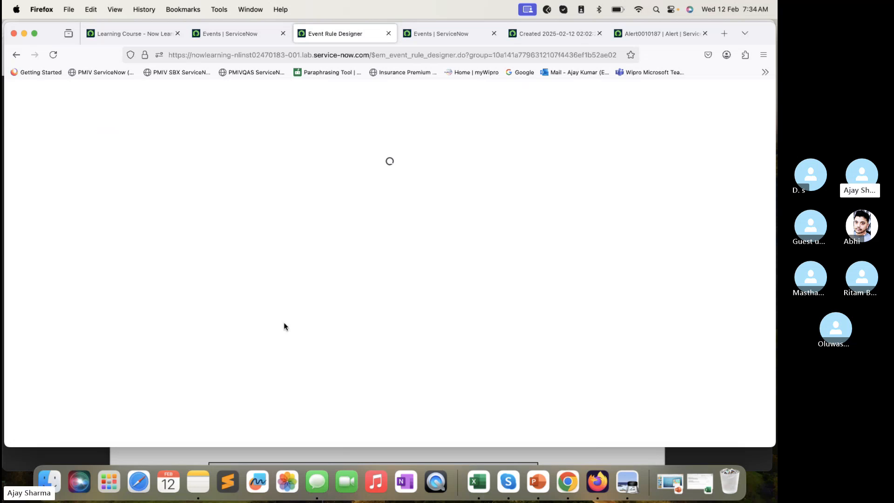
left_click(315, 454)
scroll(329, 317, "down", 15)
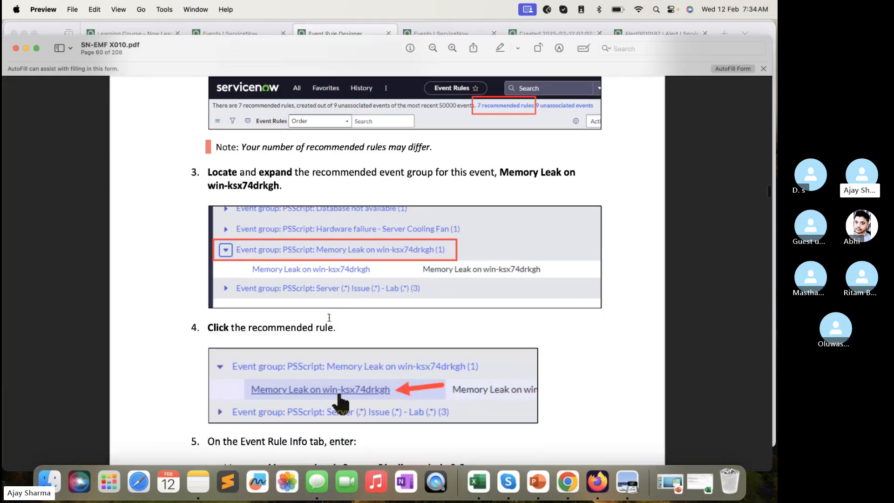
scroll(335, 279, "down", 8)
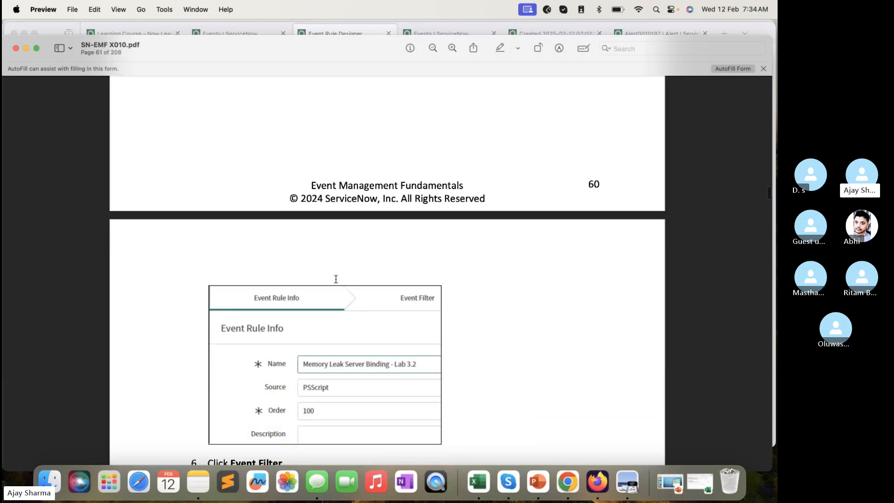
scroll(278, 370, "down", 4)
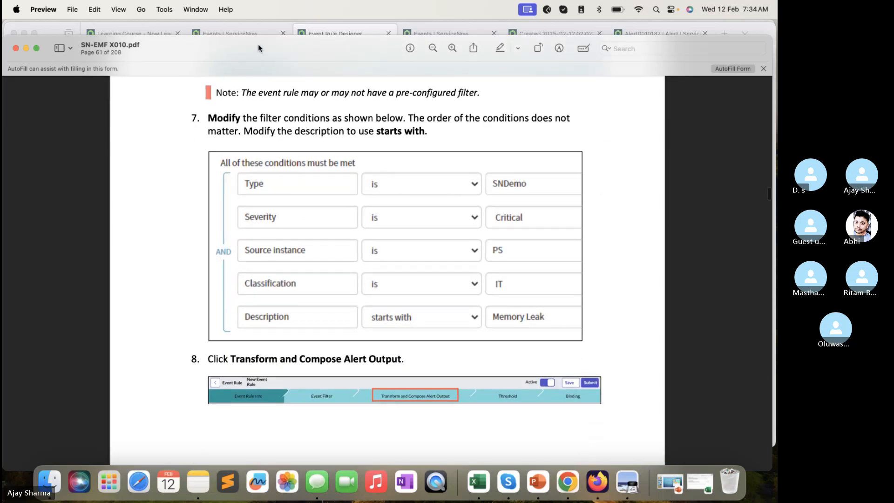
left_click(328, 28)
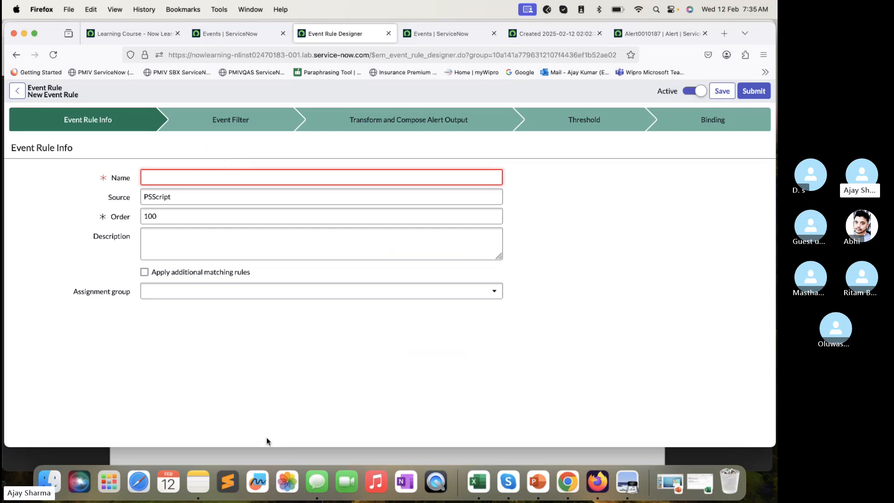
- Check the rule name in the lab guide and name the new event rule Memory Leak Server Lab 3.2
left_click(265, 454)
scroll(350, 264, "up", 10)
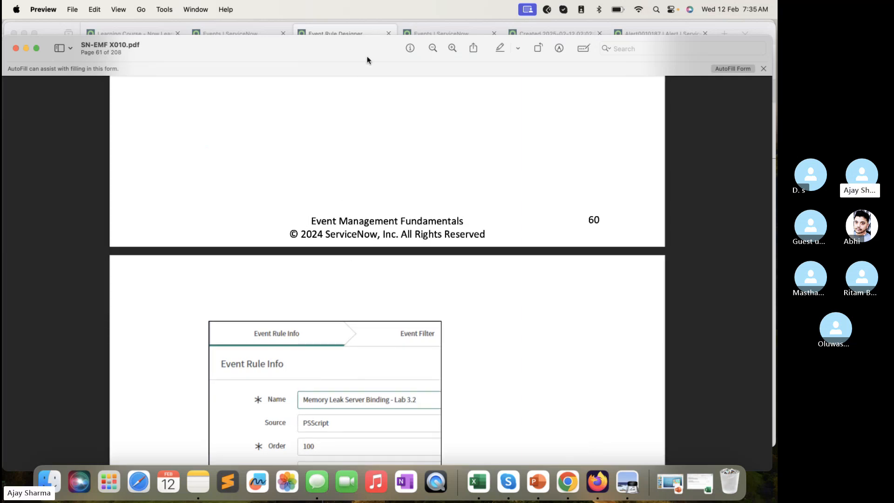
left_click(358, 33)
type("Mem")
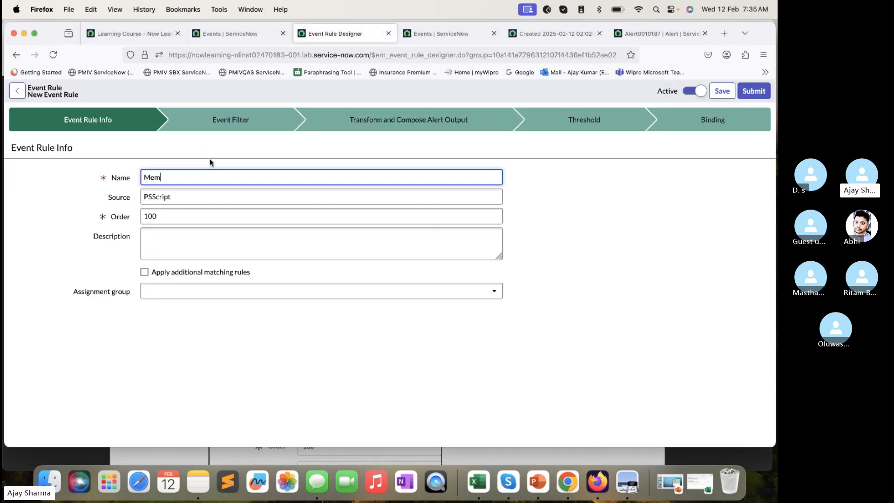
type("ory Leak Server Lab 3.2")
- Highlight the rule's name and source, and compare the source with that of the memory leak event in the Events list
left_click_drag(244, 178, 132, 161)
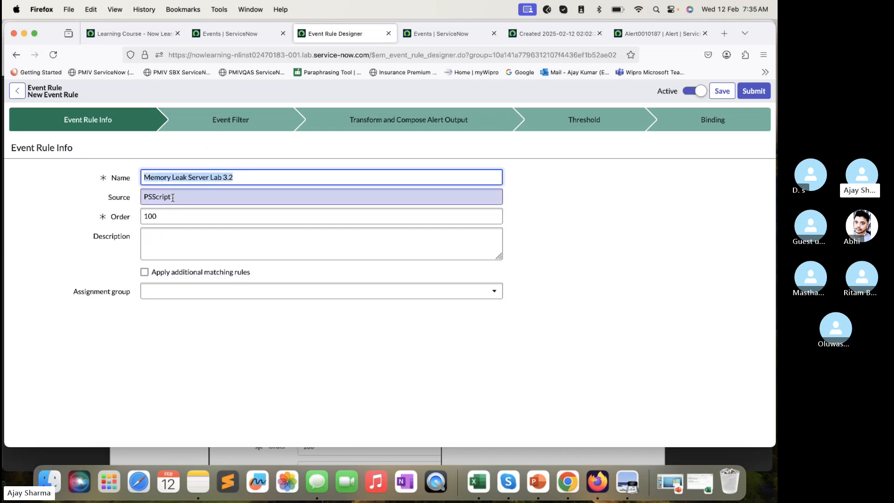
left_click_drag(171, 196, 145, 195)
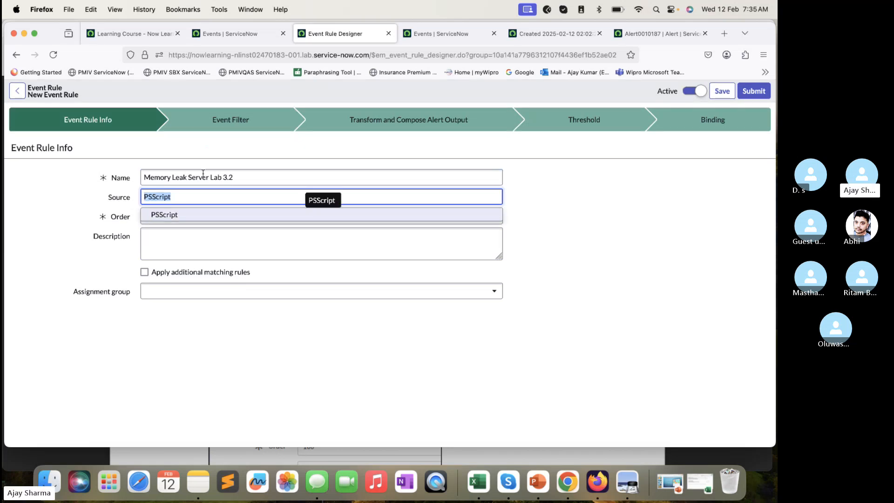
left_click(418, 38)
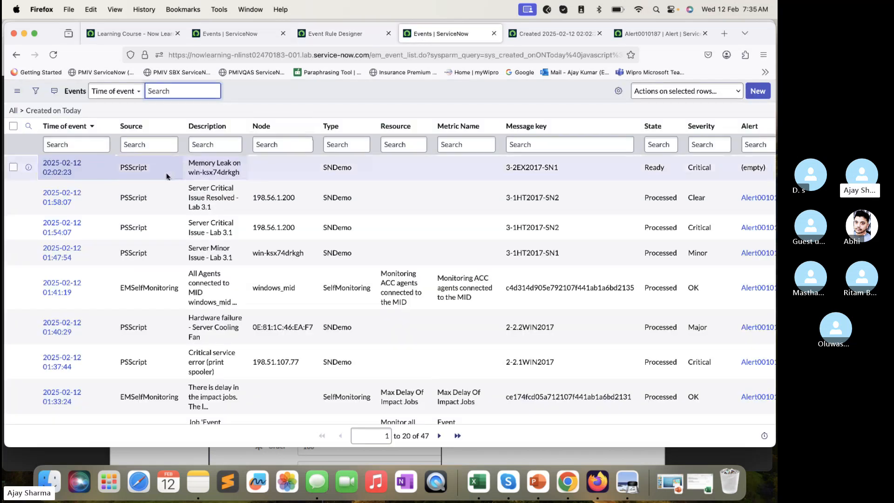
left_click_drag(151, 168, 119, 164)
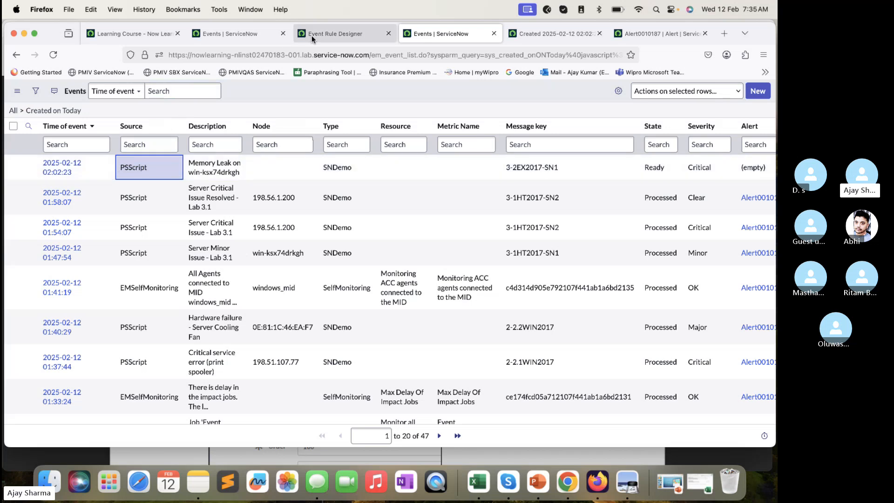
left_click(328, 35)
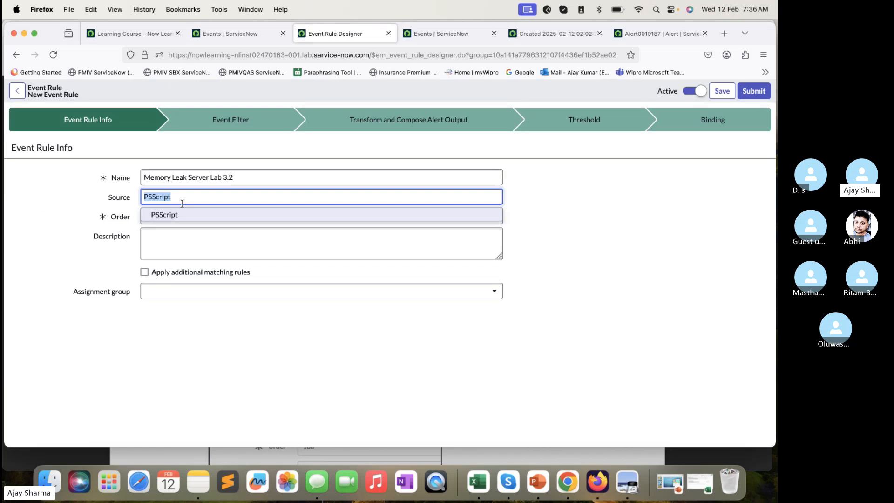
- Go through the event rule's Order, Description and Assignment group fields without changing them
left_click(178, 216)
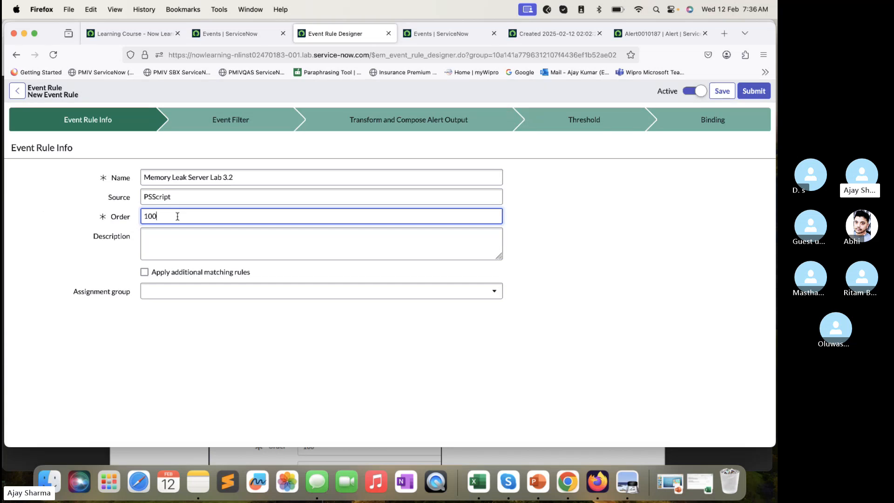
left_click(170, 252)
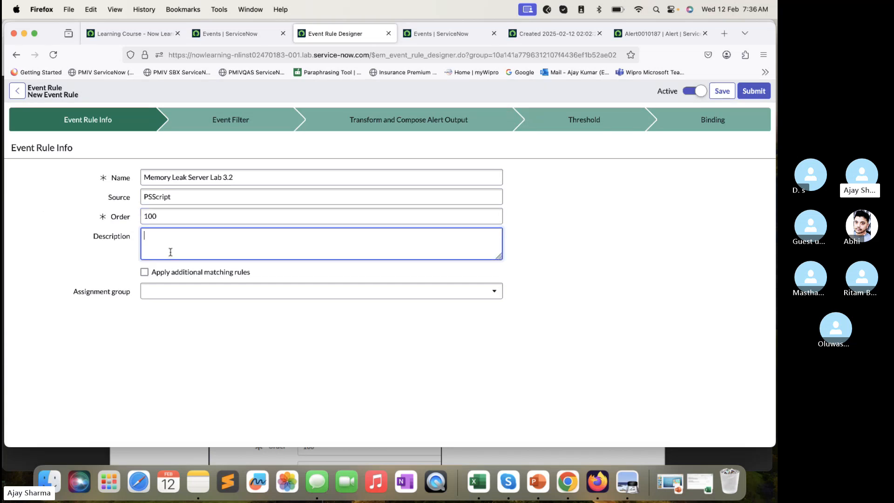
left_click(161, 294)
left_click(113, 321)
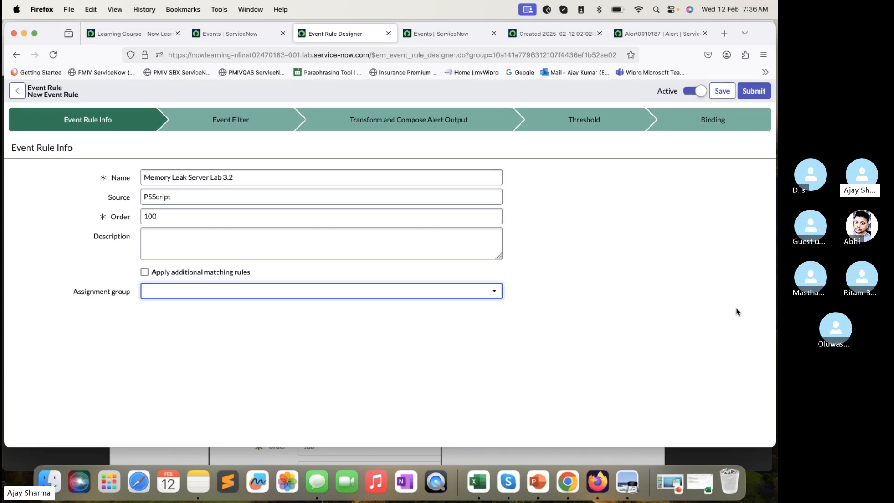
left_click(700, 414)
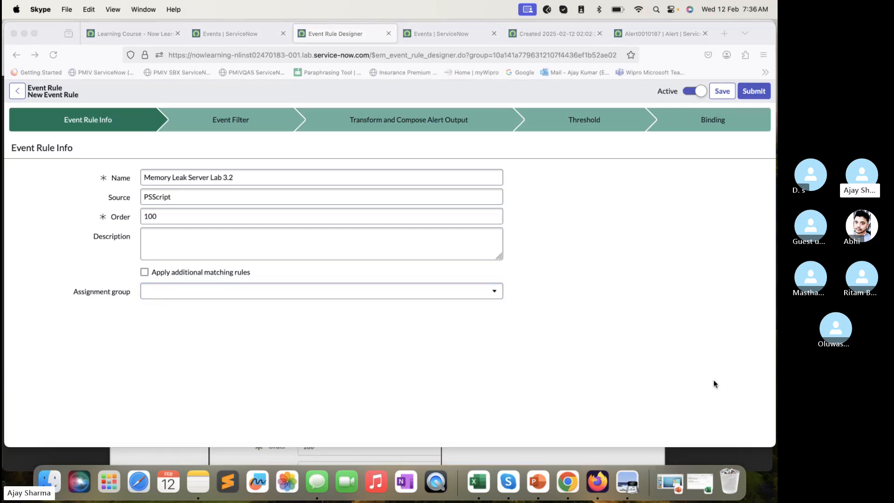
- Go to the rule's Event Filter stage and review the preset filter conditions, including the Classification value
left_click(253, 119)
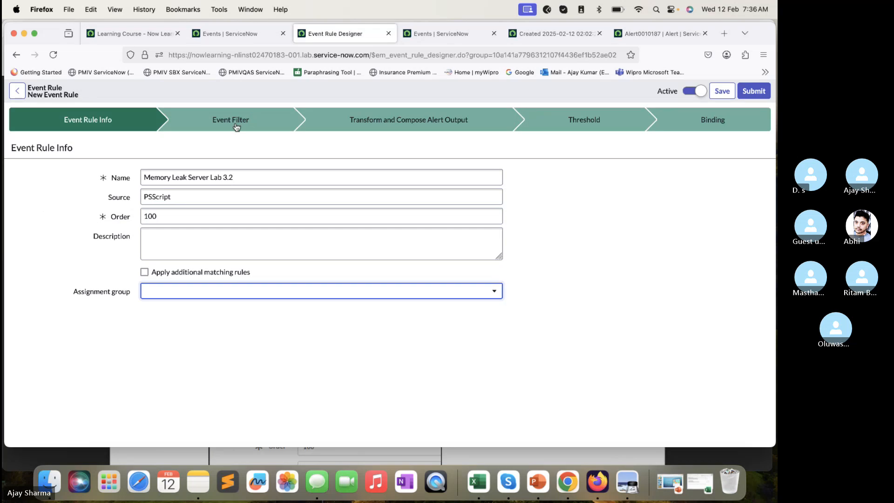
left_click(236, 127)
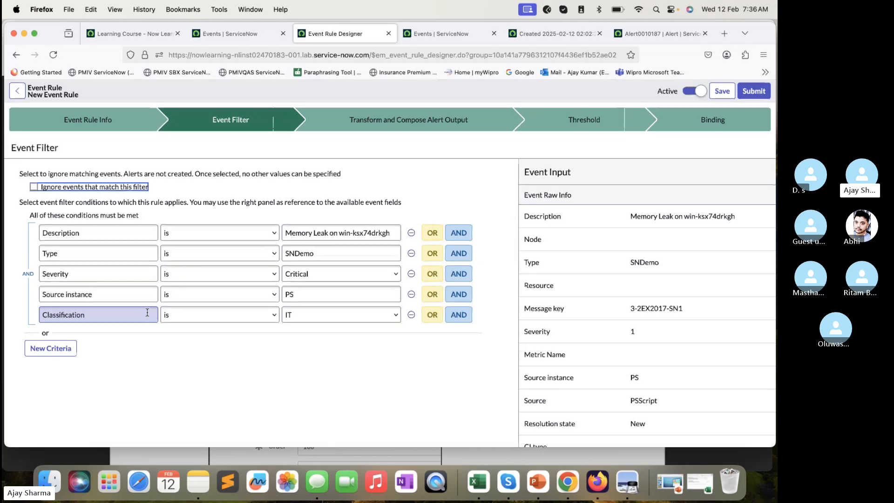
left_click(644, 363)
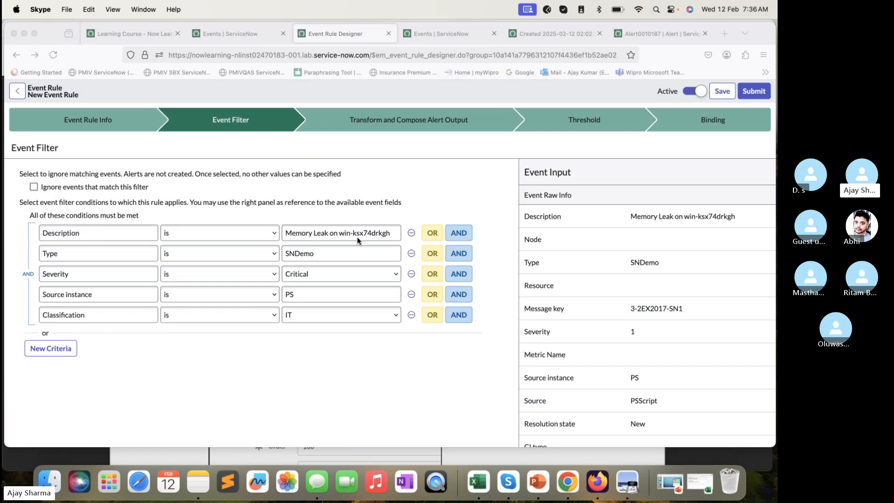
left_click(301, 305)
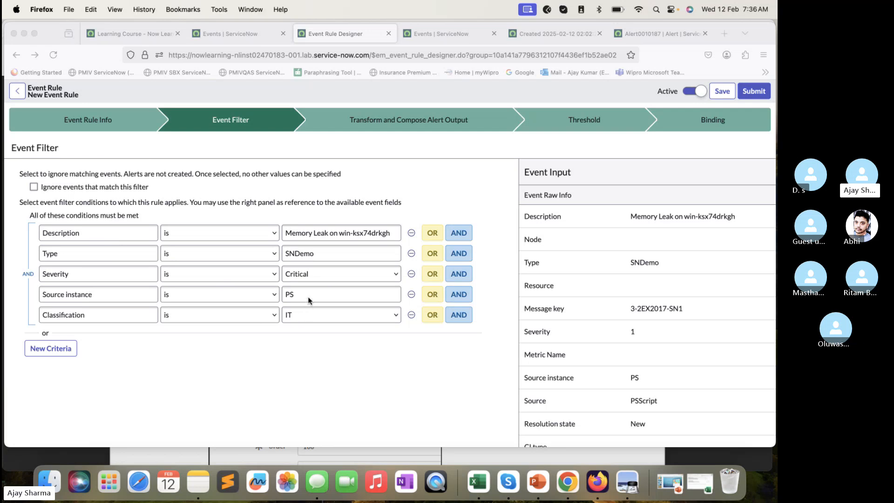
left_click(326, 314)
left_click(214, 362)
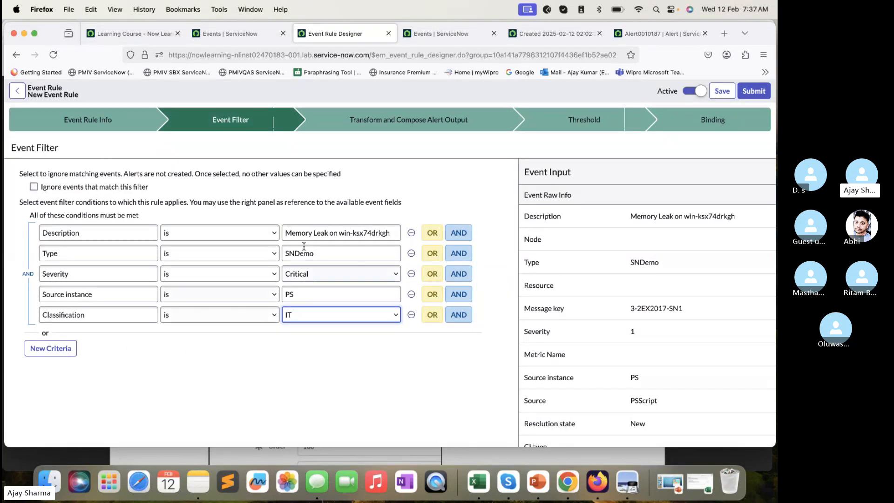
- Read the lab guide's step on modifying the event filter conditions and return to the Event Rule Designer in Firefox
left_click(243, 452)
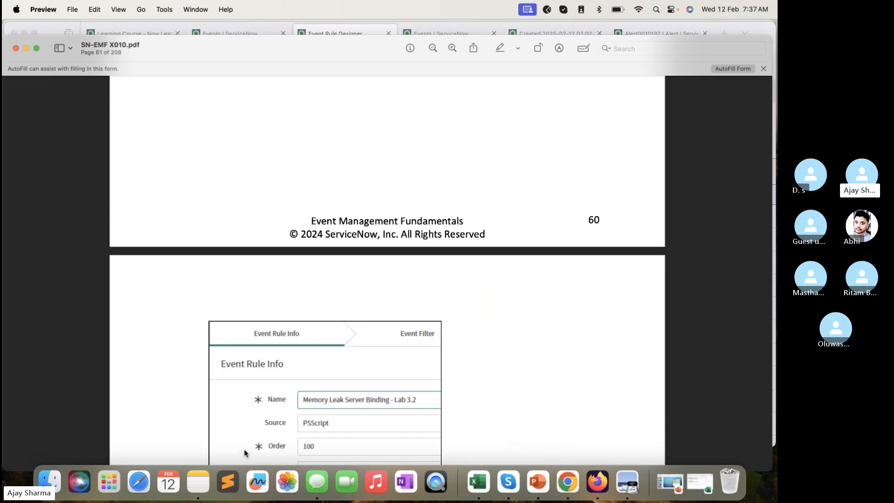
scroll(293, 348, "down", 10)
scroll(312, 333, "down", 5)
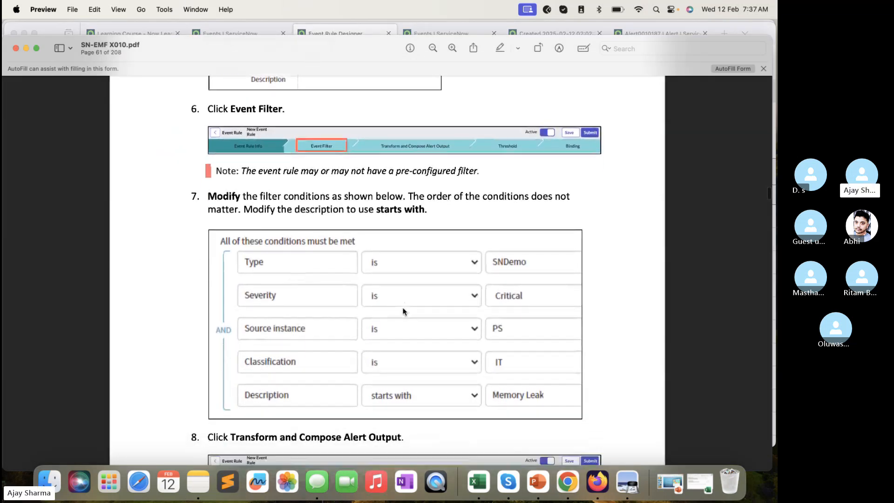
scroll(403, 307, "down", 5)
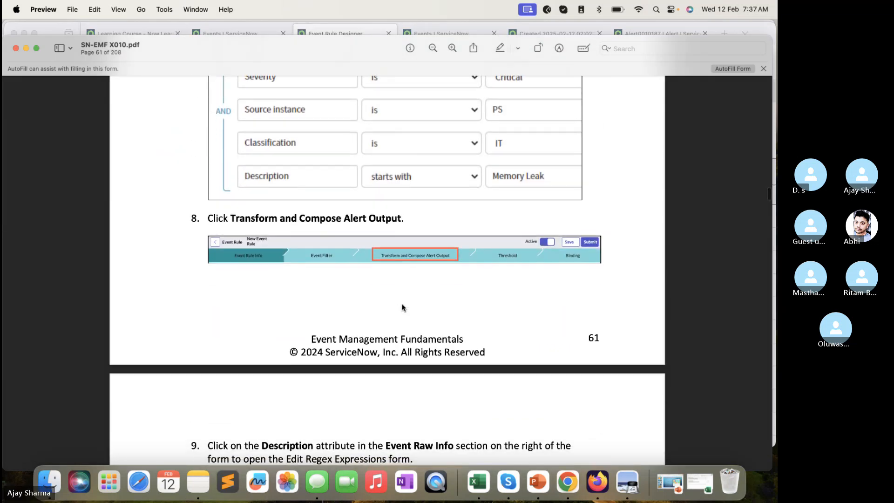
scroll(403, 307, "up", 5)
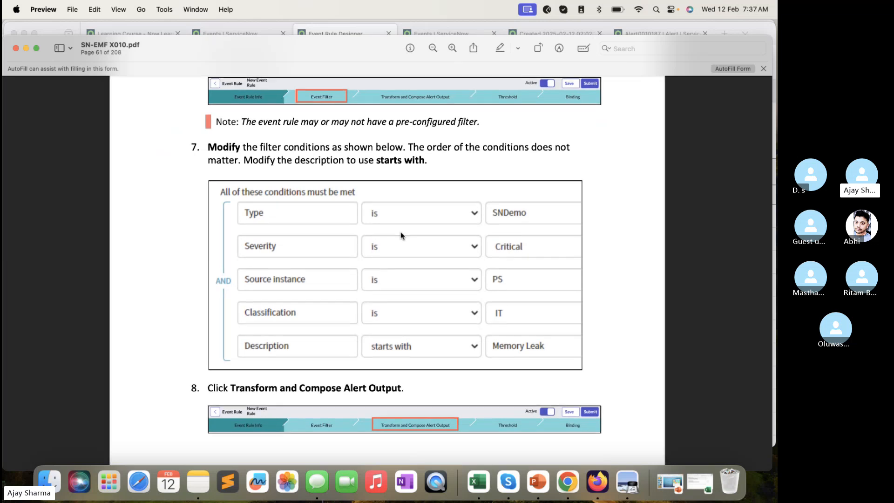
scroll(493, 350, "up", 3)
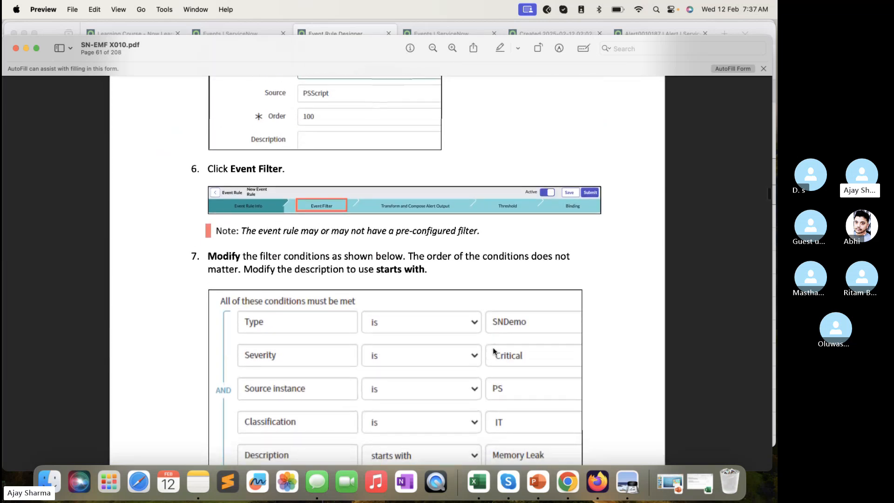
left_click(337, 32)
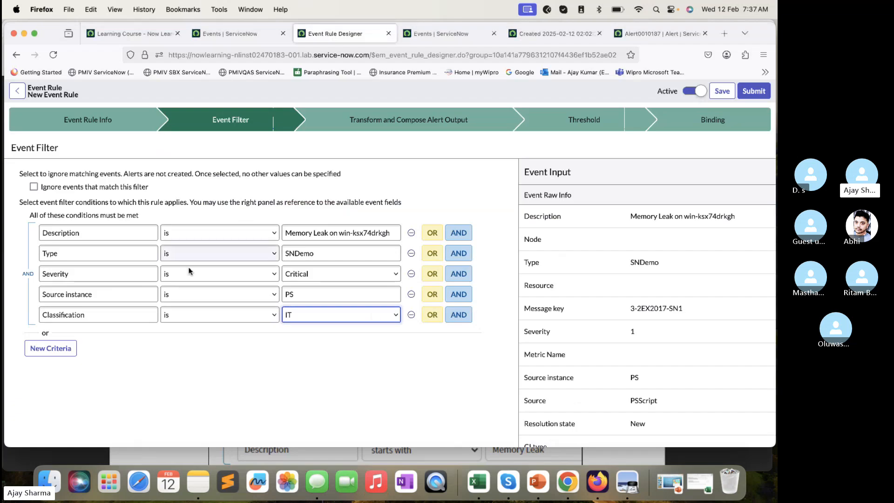
- Change the Description filter condition to starts with Memory leak
left_click(168, 234)
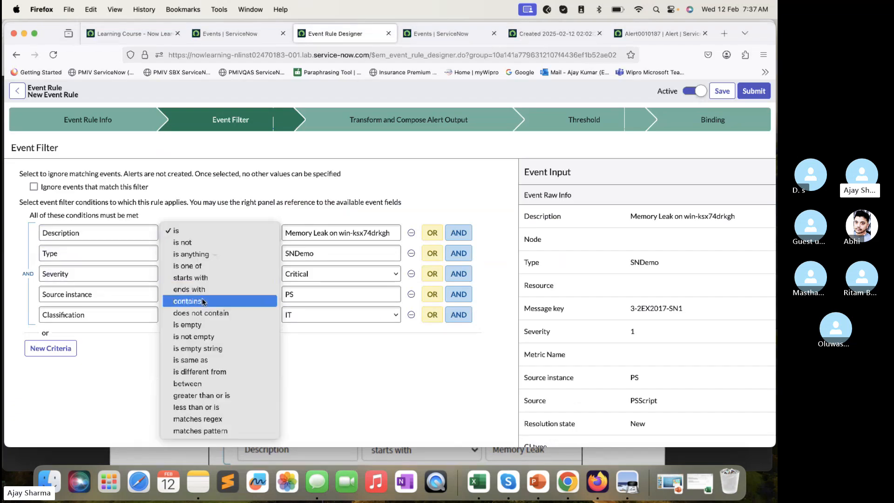
left_click(208, 281)
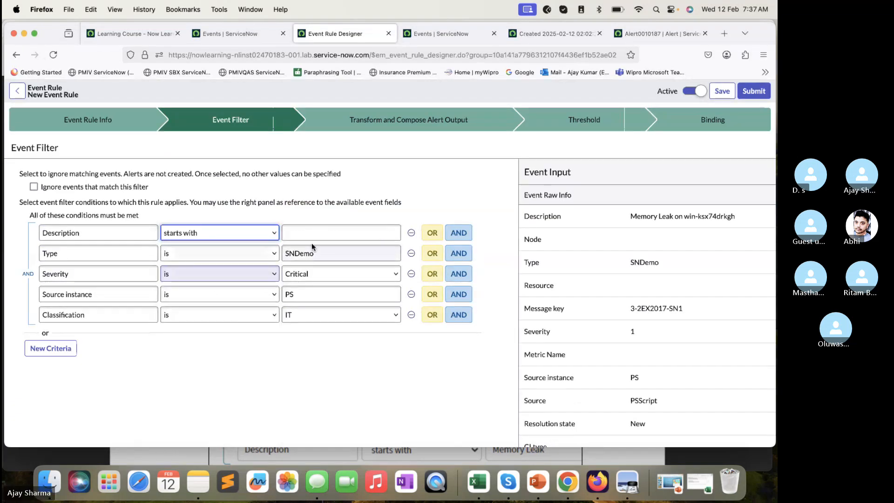
left_click(325, 233)
type("Memory leak")
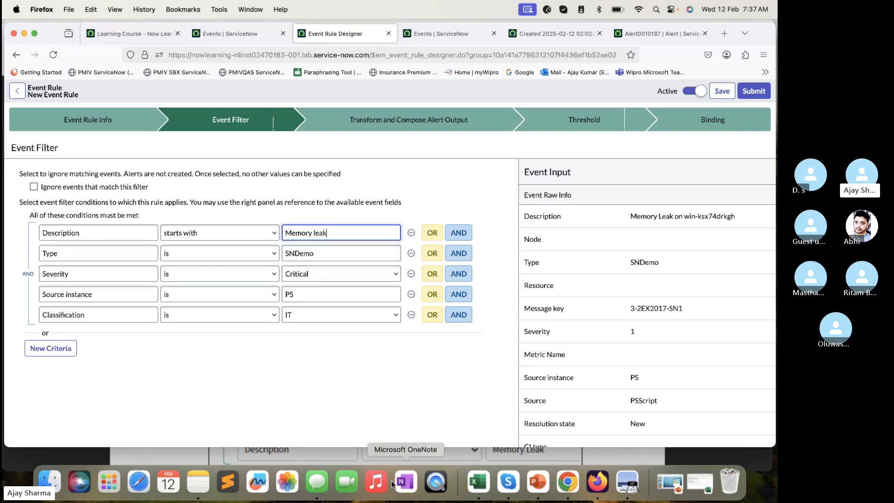
- Check the filter conditions in the lab guide PDF and correct the event rule's Description filter value to Memory Leak
left_click(387, 462)
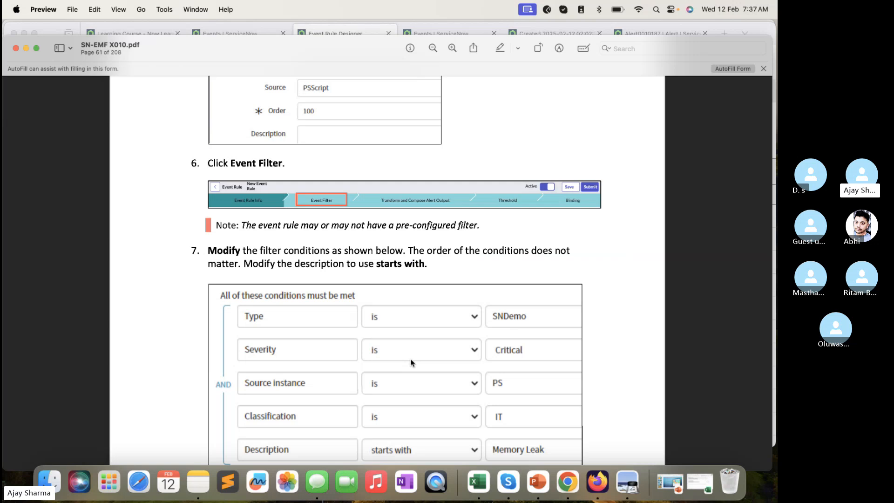
scroll(410, 362, "down", 3)
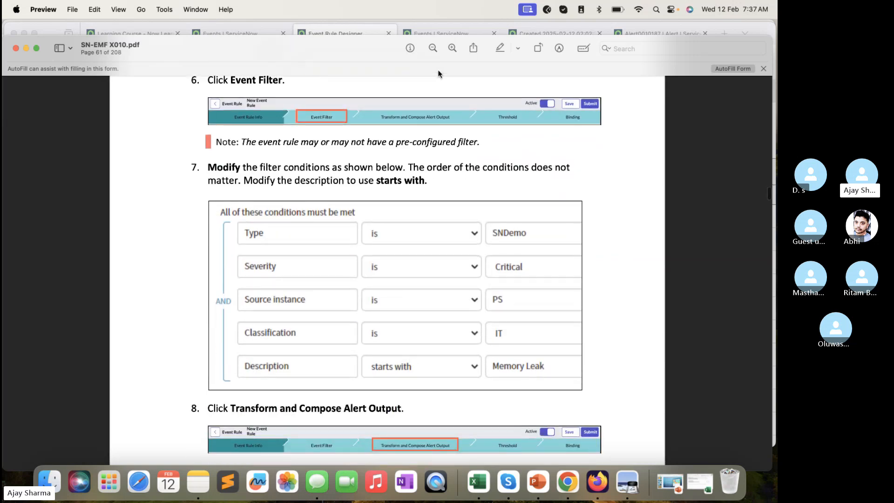
left_click(365, 31)
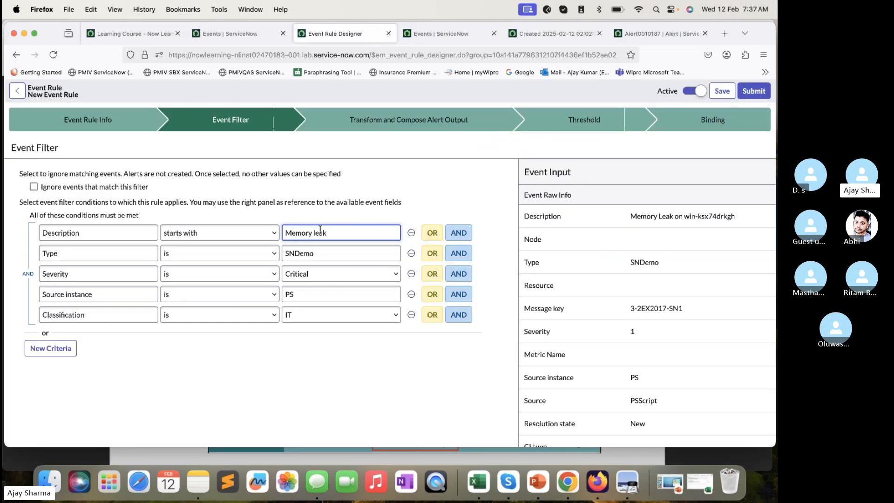
key("Left")
key("Left")
key("Left")
key("BackSpace")
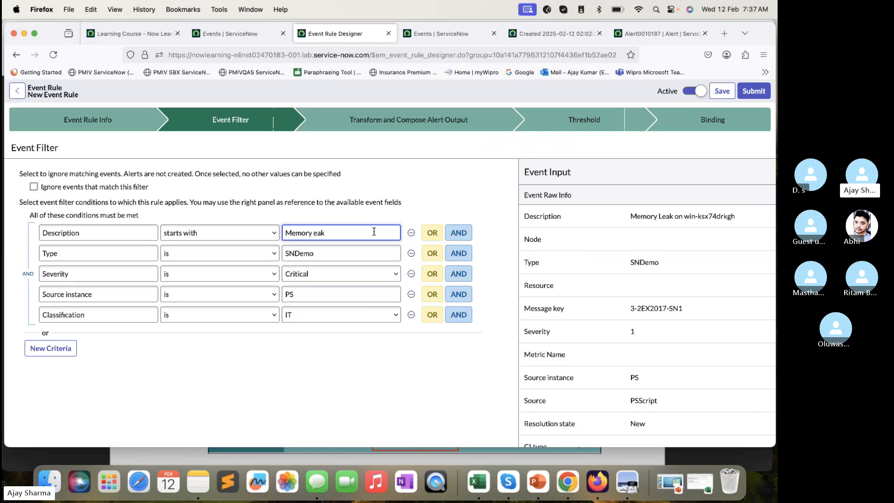
type("L")
- Consult the lab guide's next steps and open the event rule's Transform and Compose Alert Output stage in Firefox
left_click(361, 450)
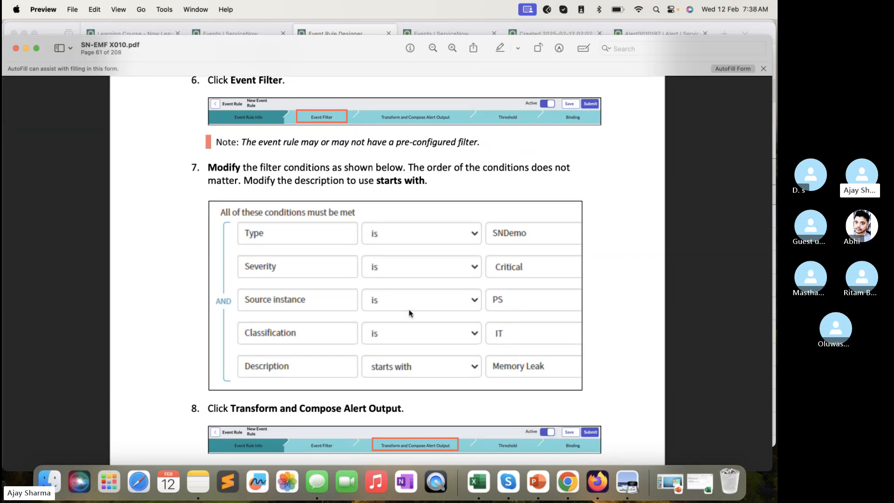
scroll(409, 309, "down", 15)
scroll(409, 310, "up", 10)
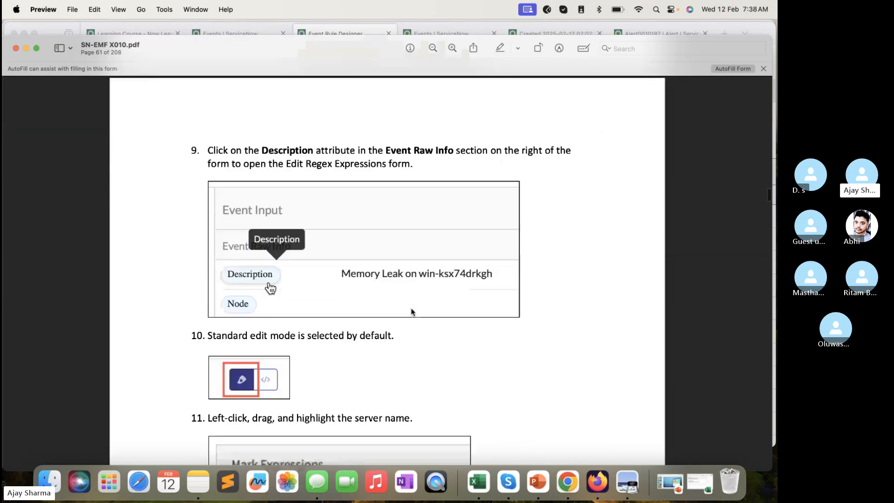
scroll(411, 311, "up", 5)
scroll(410, 311, "down", 4)
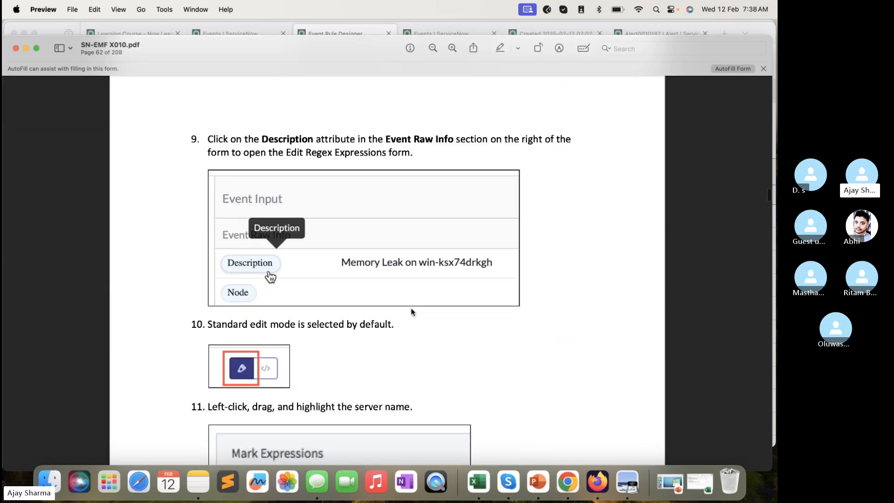
scroll(410, 311, "up", 1)
scroll(410, 308, "up", 3)
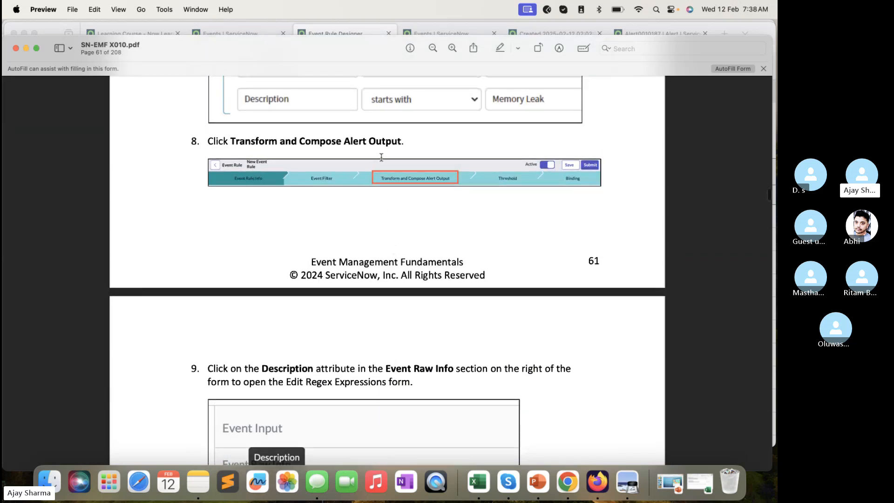
left_click(356, 32)
left_click(451, 35)
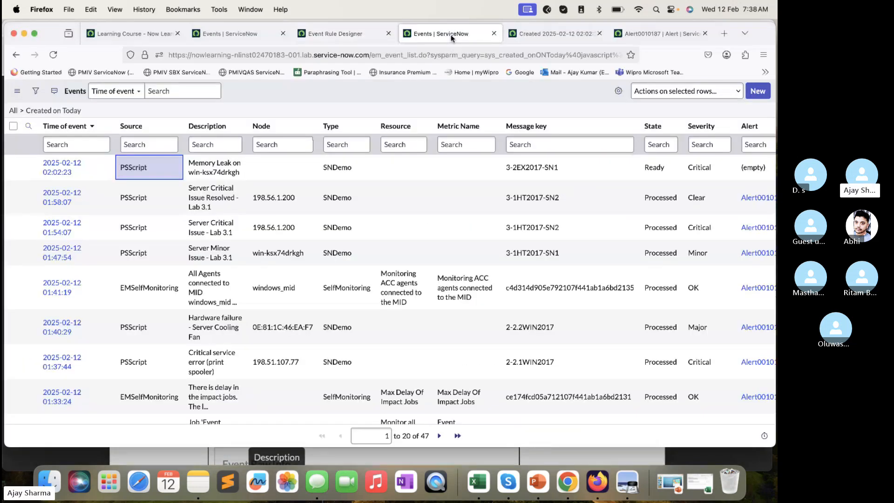
left_click(339, 37)
left_click(397, 122)
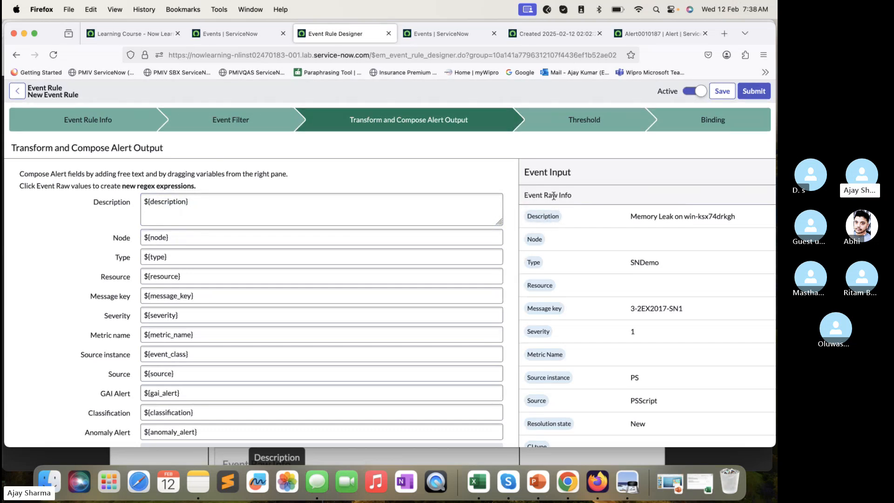
- Review the Event Raw Info fields and read the lab guide's steps on marking the server name in the Description
scroll(555, 281, "down", 2)
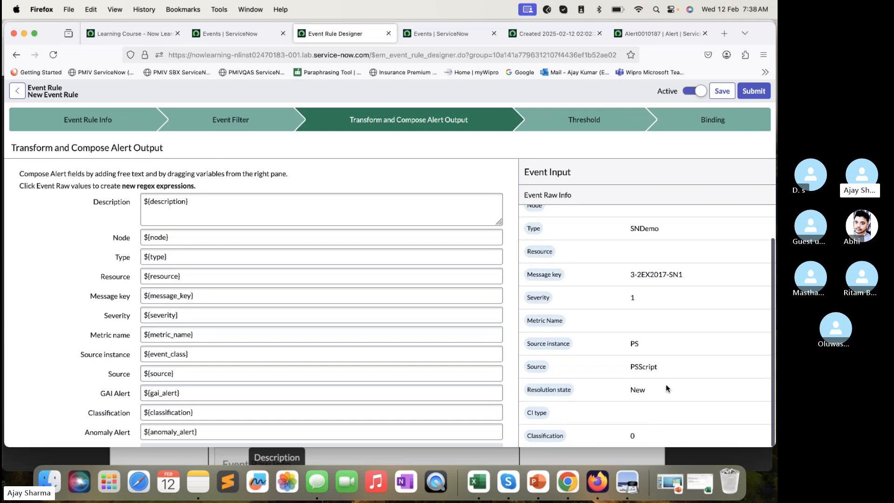
left_click(674, 493)
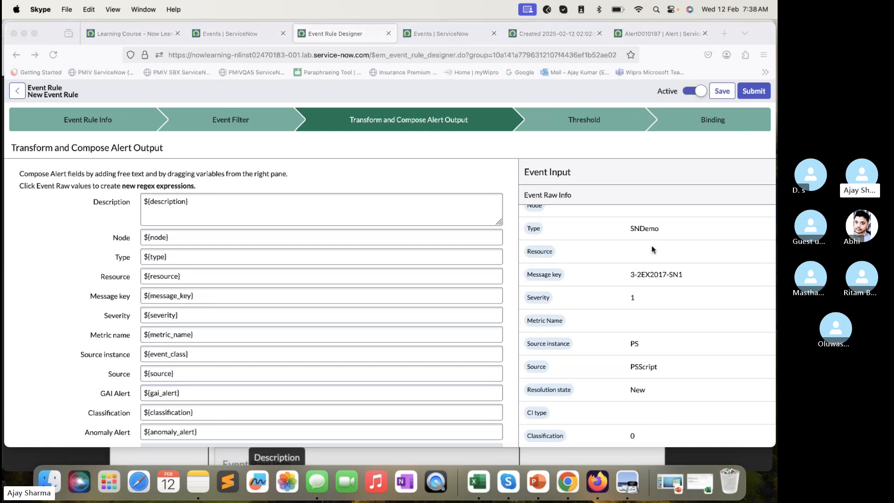
scroll(651, 245, "up", 2)
scroll(640, 356, "down", 2)
scroll(614, 302, "up", 2)
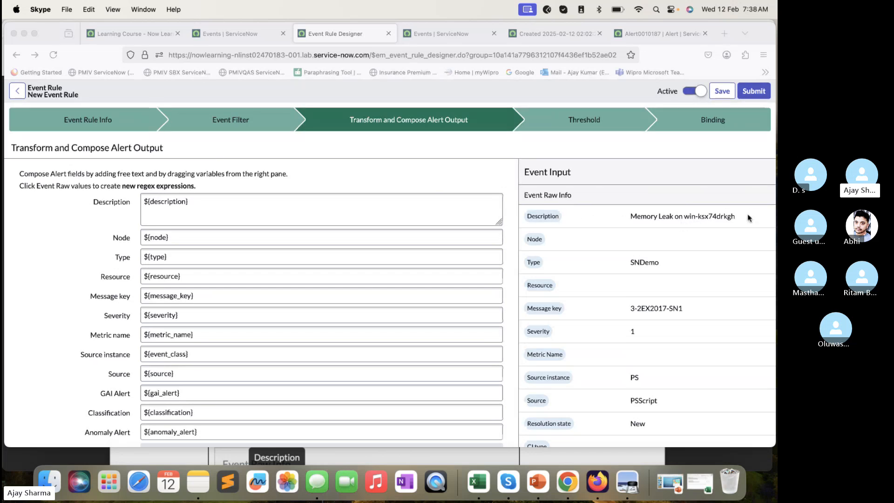
left_click(715, 216)
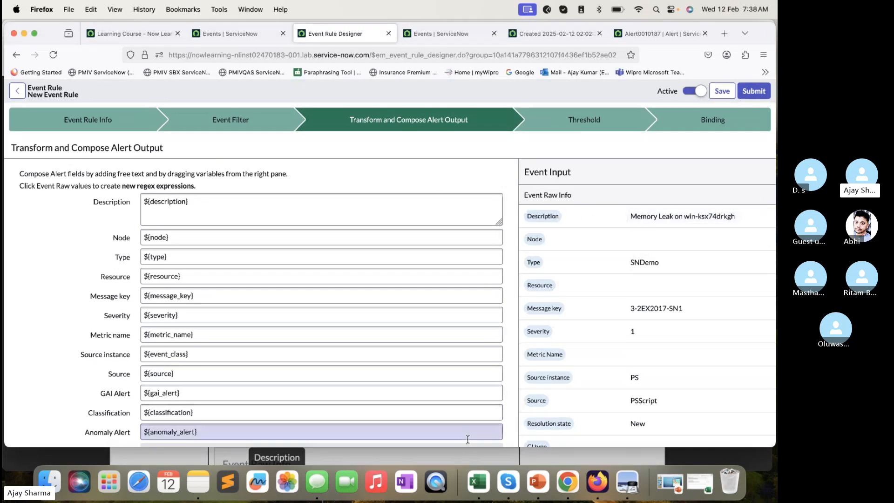
left_click(465, 455)
scroll(444, 337, "down", 5)
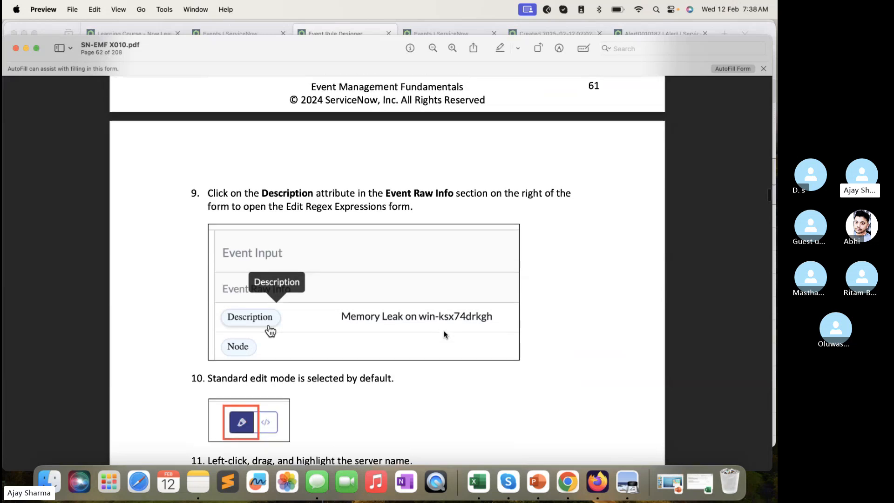
scroll(444, 334, "down", 5)
scroll(344, 258, "down", 3)
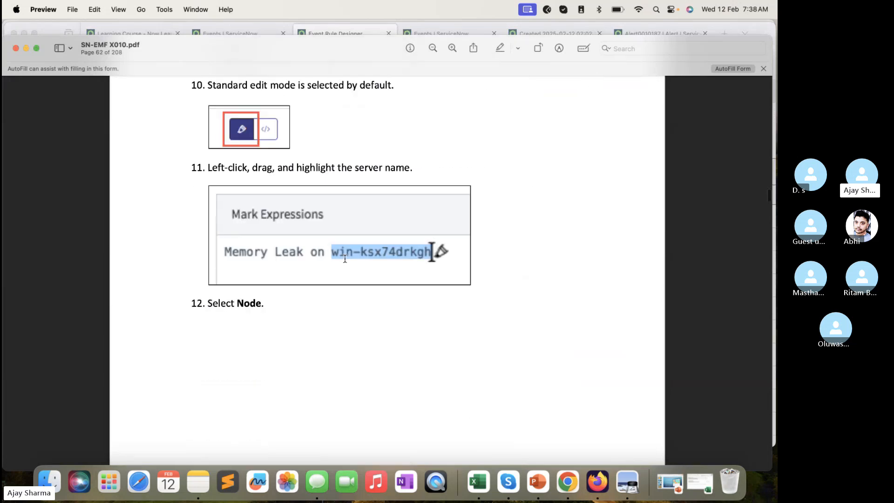
scroll(345, 258, "up", 5)
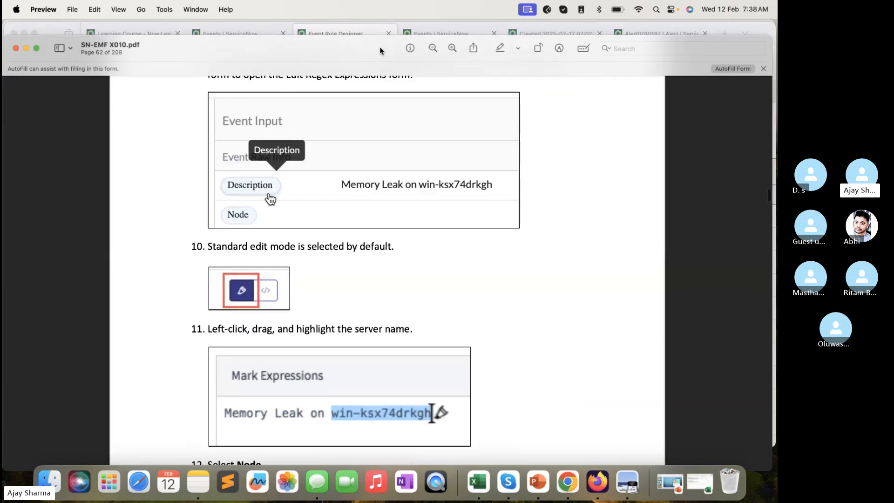
- Try to mark the server name win-ksx74drkgh in the raw Description's regex expressions as node
left_click(365, 23)
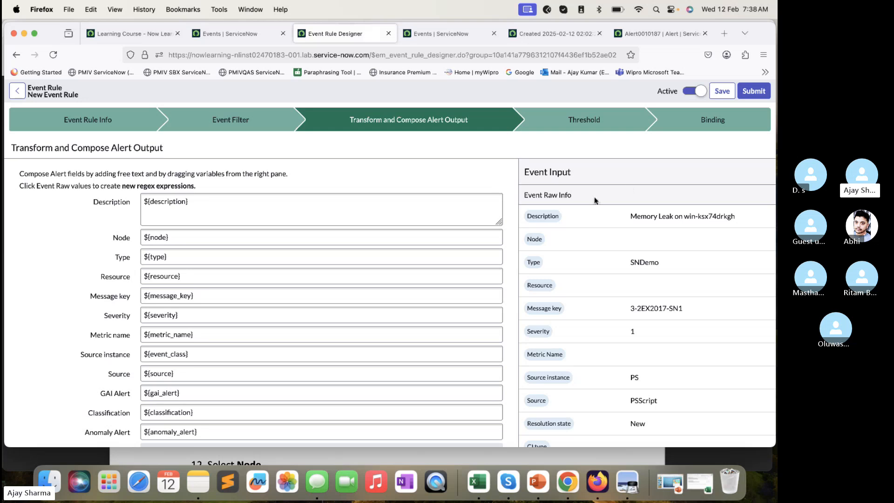
left_click(555, 216)
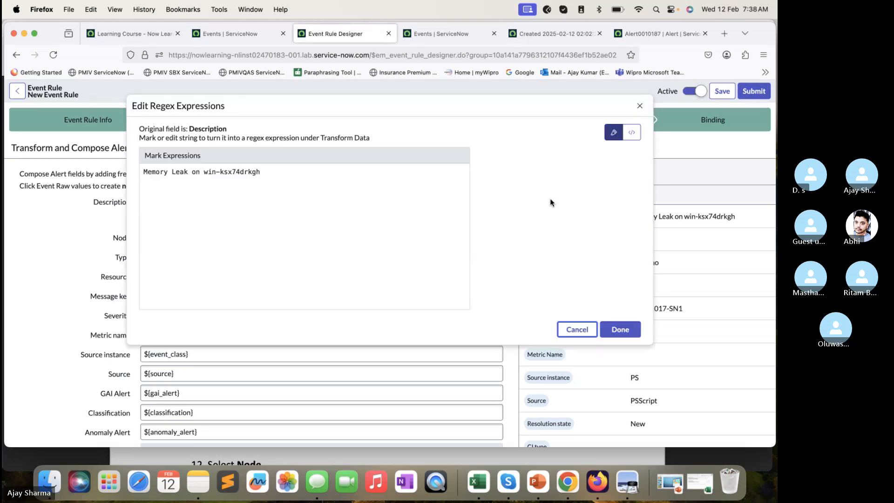
double_click(235, 173)
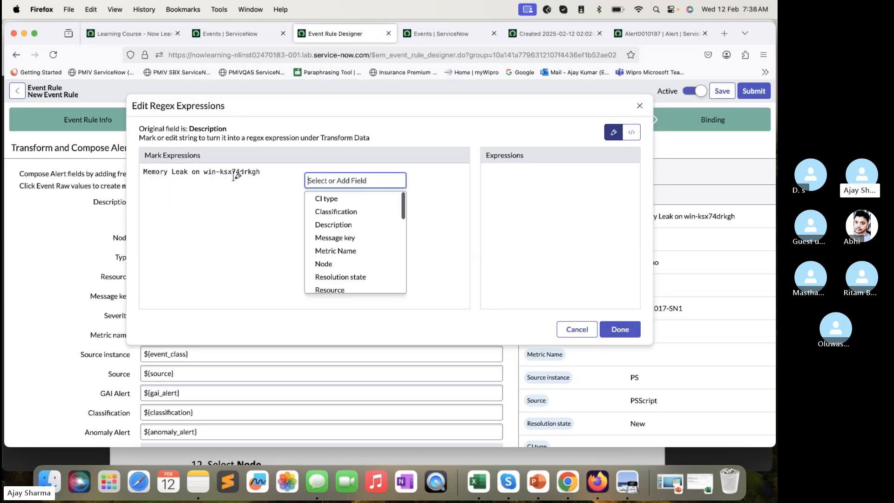
left_click(257, 218)
left_click_drag(264, 173, 203, 175)
type("node")
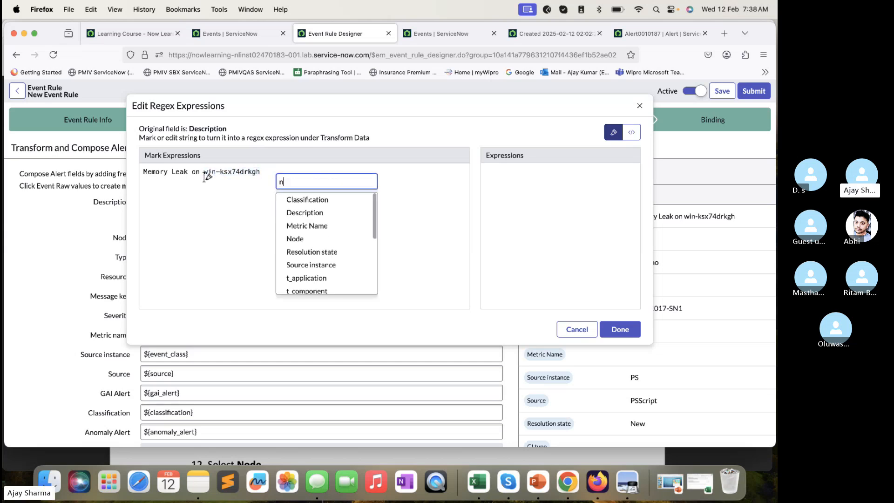
left_click(629, 329)
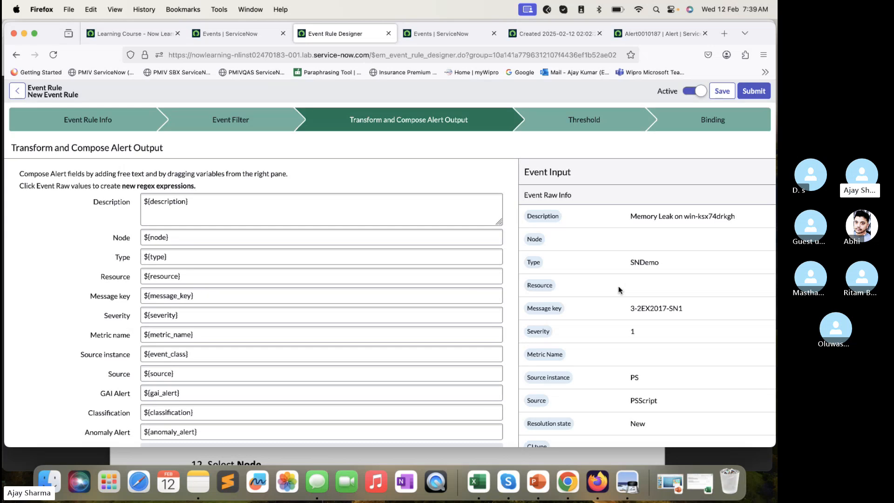
- Mark win-ksx74drkgh in the raw Description's regex expressions, map it to the Node field and apply the mapping
scroll(612, 251, "down", 2)
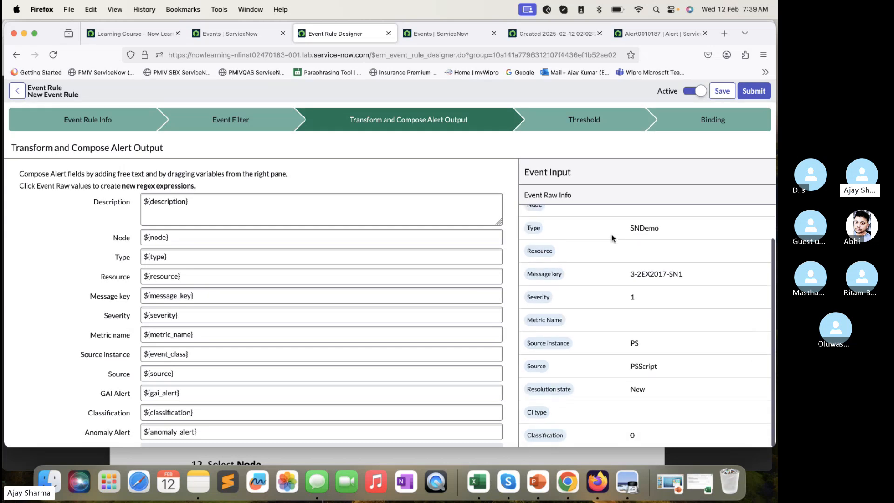
scroll(611, 238, "up", 2)
left_click(552, 216)
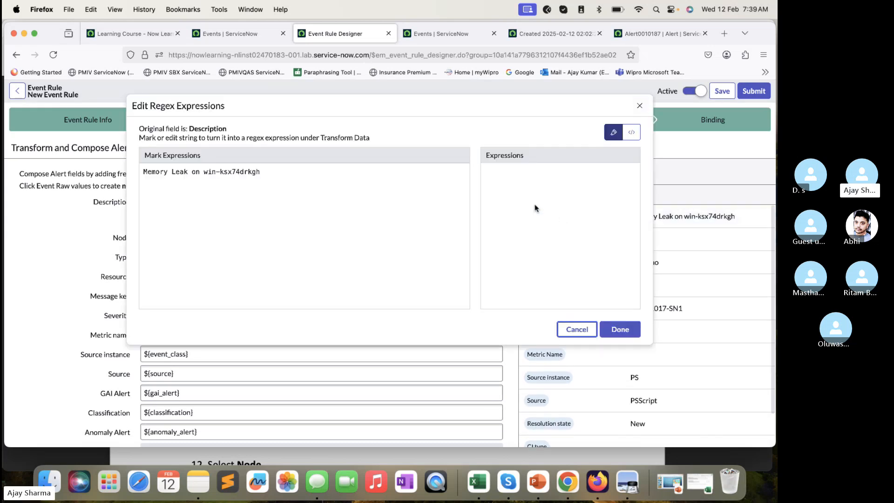
left_click_drag(263, 174, 204, 174)
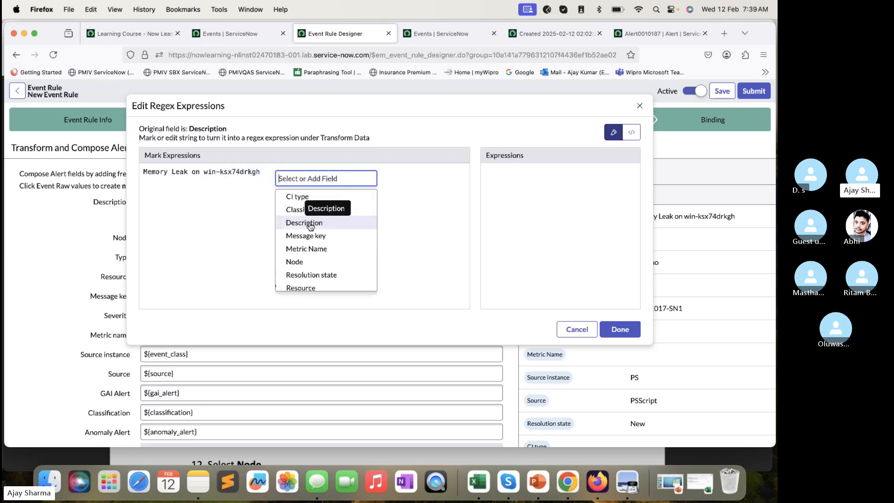
type("node")
left_click(298, 198)
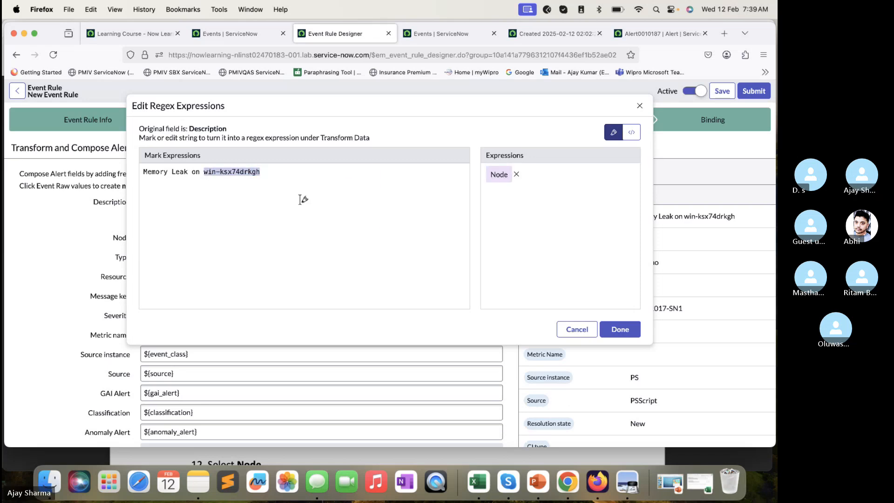
left_click(620, 330)
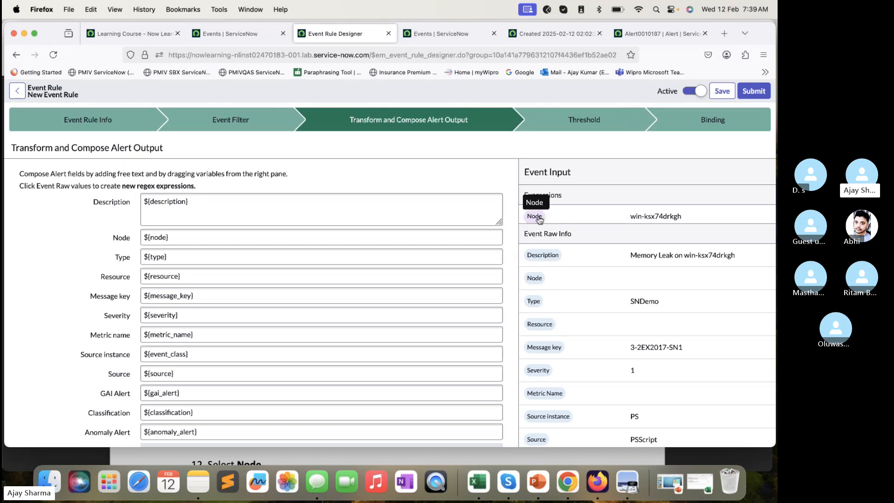
- Compare the Node expression in the event input with the Node field of the alert output
mouse_move(539, 219)
left_mouse_down()
mouse_move(270, 281)
mouse_move(179, 253)
mouse_move(180, 239)
mouse_move(399, 213)
mouse_move(527, 219)
left_mouse_up()
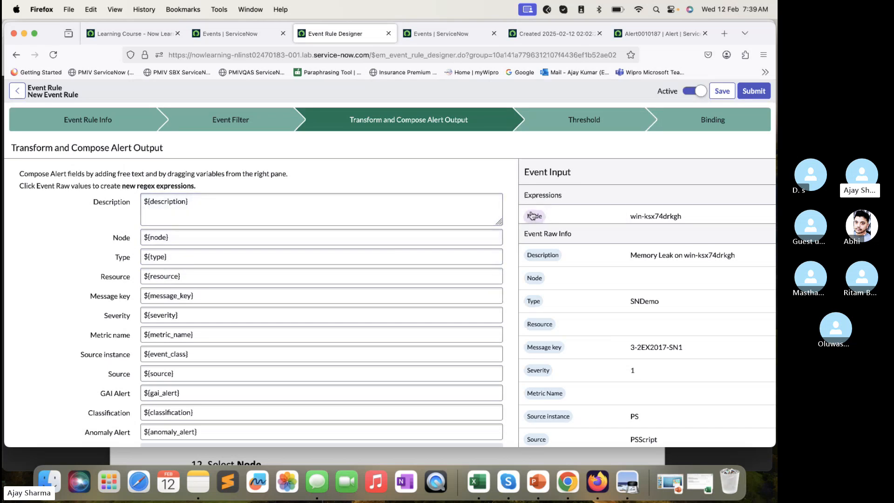
left_click_drag(452, 225, 348, 238)
left_click(169, 236)
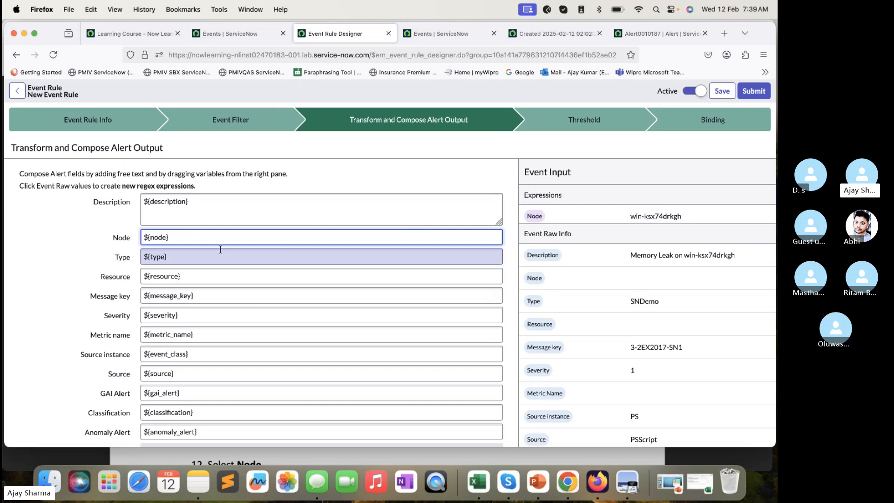
- Read the lab guide's steps on mapping the server name to Node and viewing the expression in regex mode
left_click(313, 453)
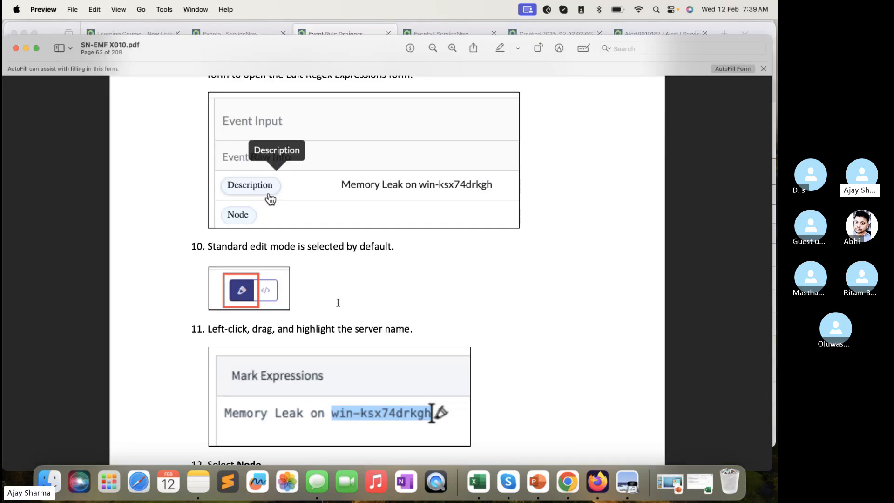
scroll(335, 300, "down", 2)
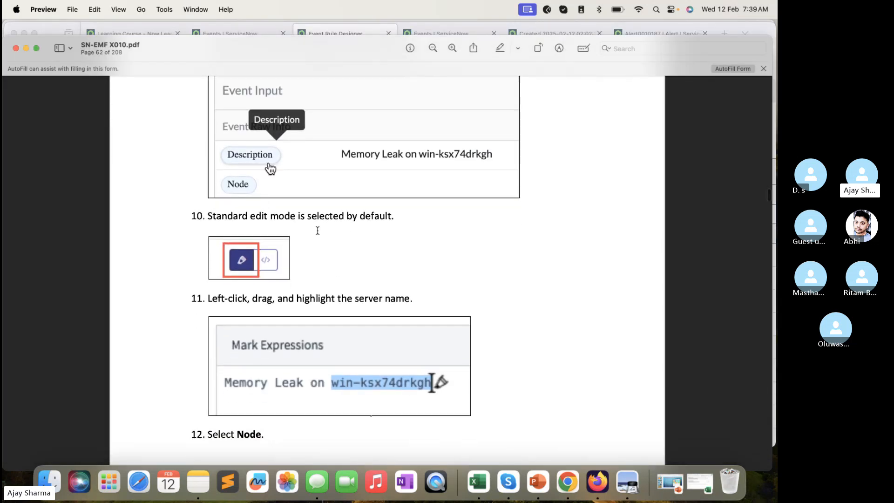
scroll(368, 267, "down", 5)
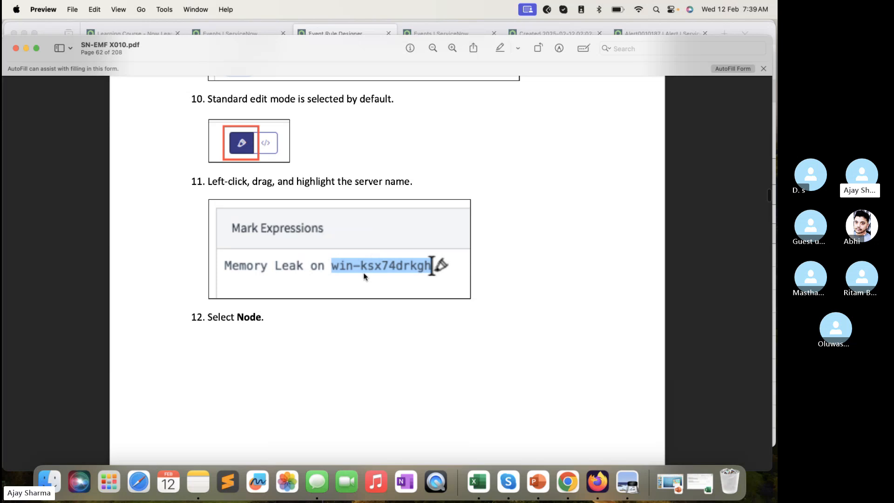
scroll(246, 162, "down", 8)
scroll(246, 142, "down", 9)
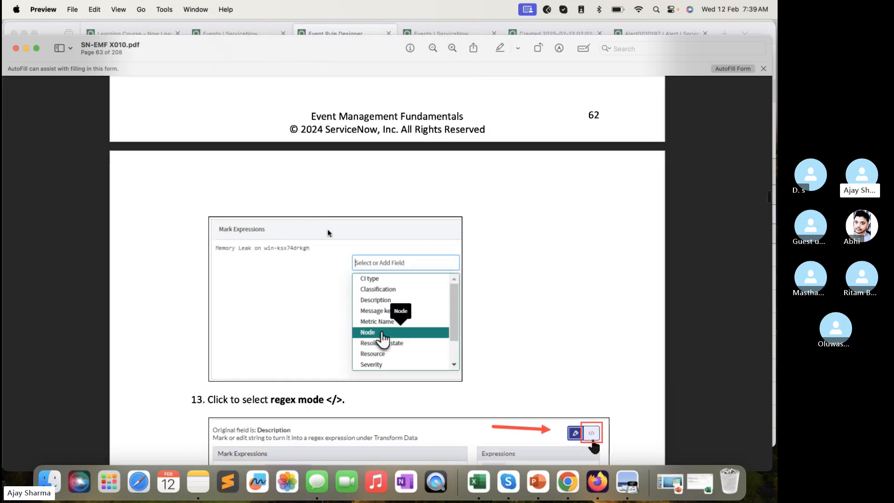
scroll(303, 239, "down", 7)
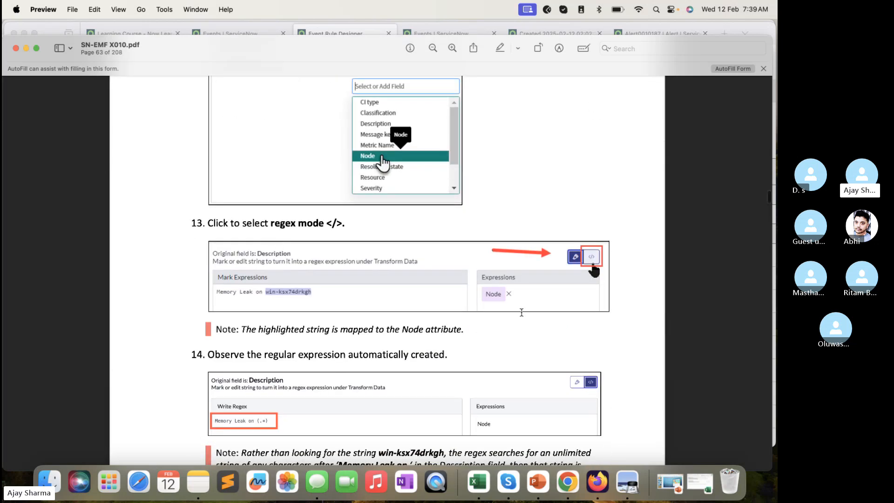
scroll(506, 297, "down", 1)
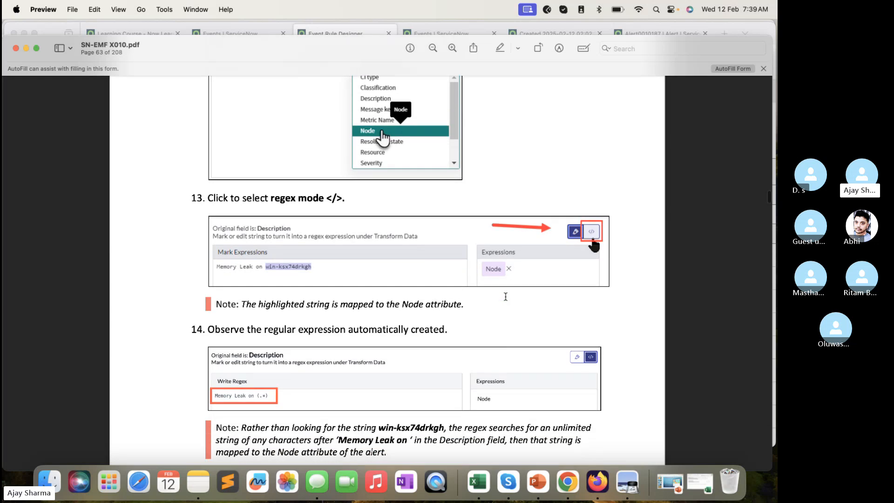
- View the raw Description's Node expression in regex mode, inspect the captured (.*) part, and close the editor without changes
scroll(506, 297, "down", 2)
scroll(506, 296, "down", 1)
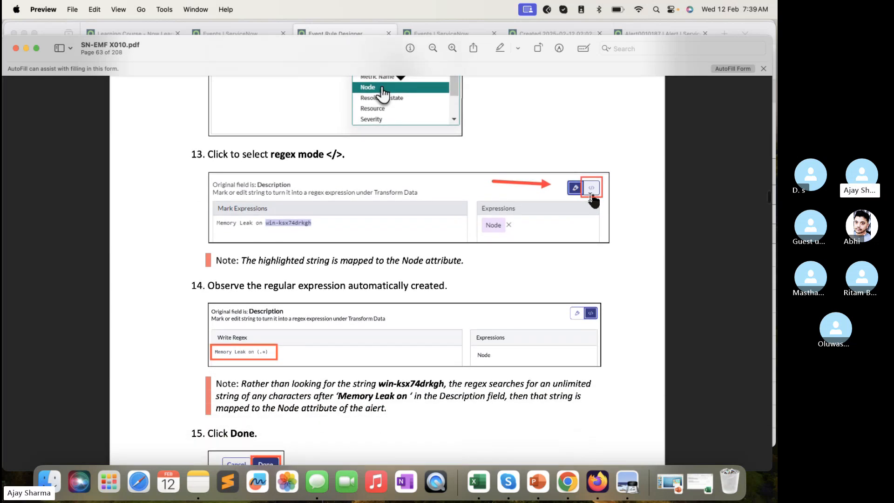
left_click(333, 32)
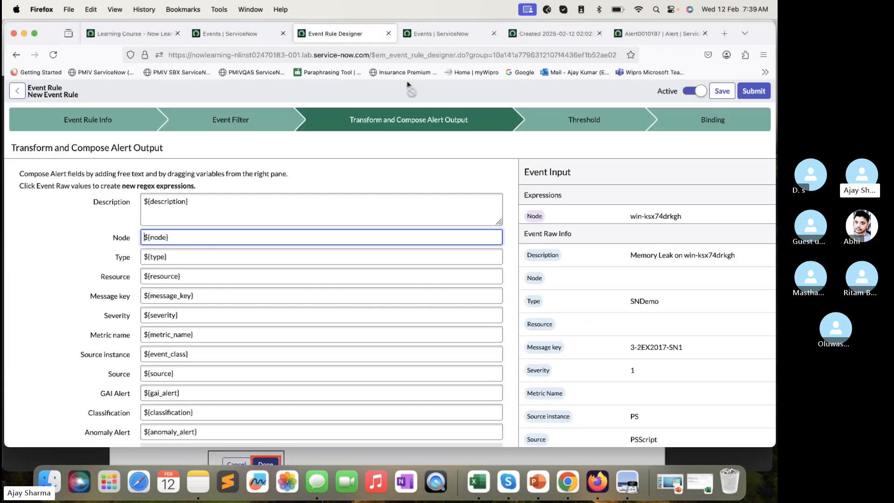
left_click(544, 255)
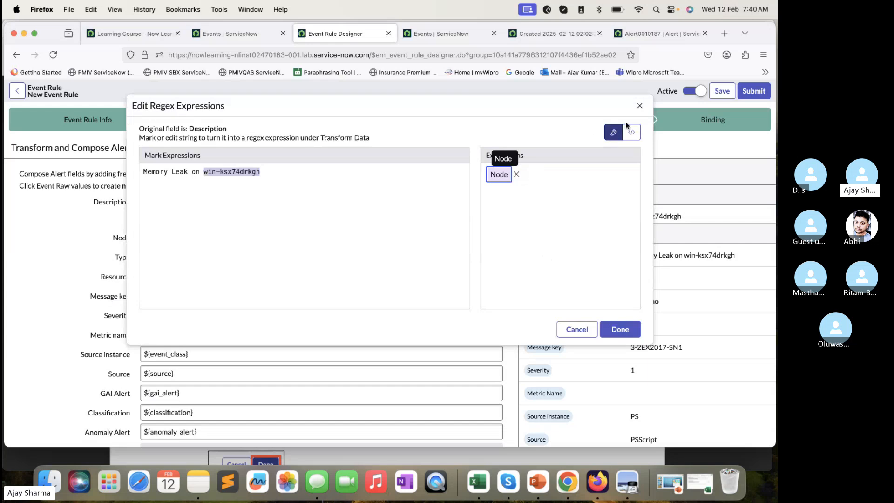
left_click(633, 135)
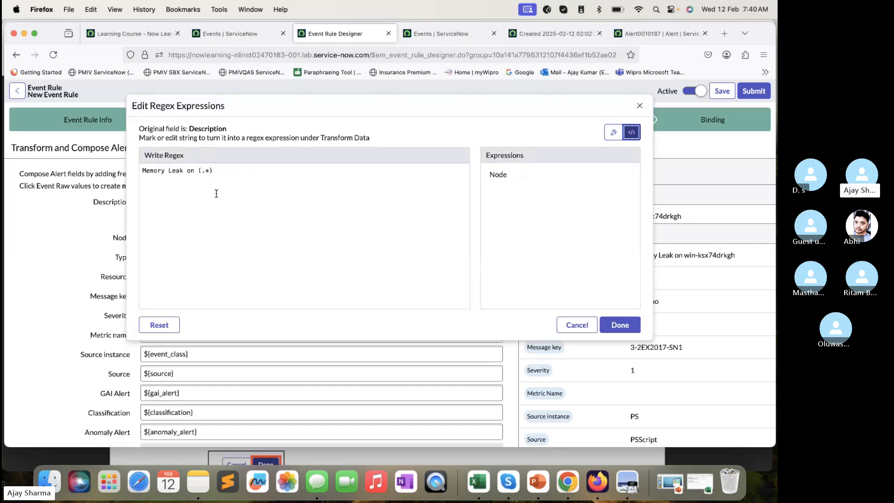
left_click_drag(220, 172, 198, 171)
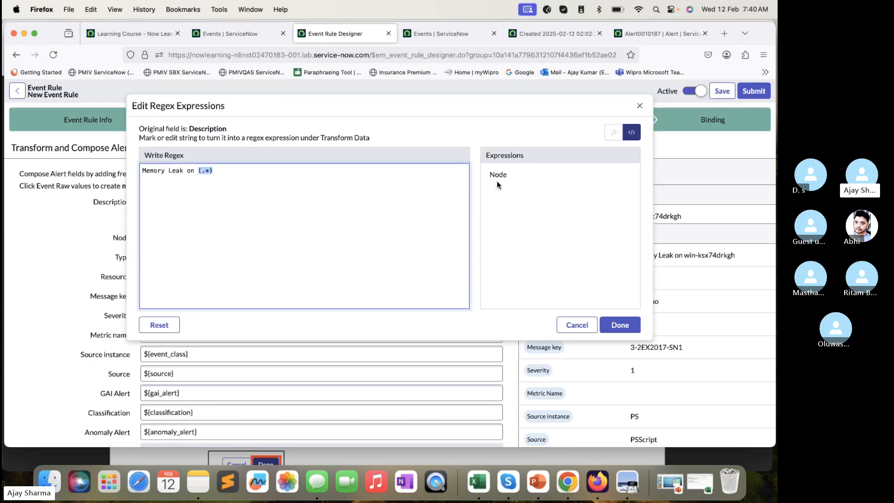
left_click(577, 325)
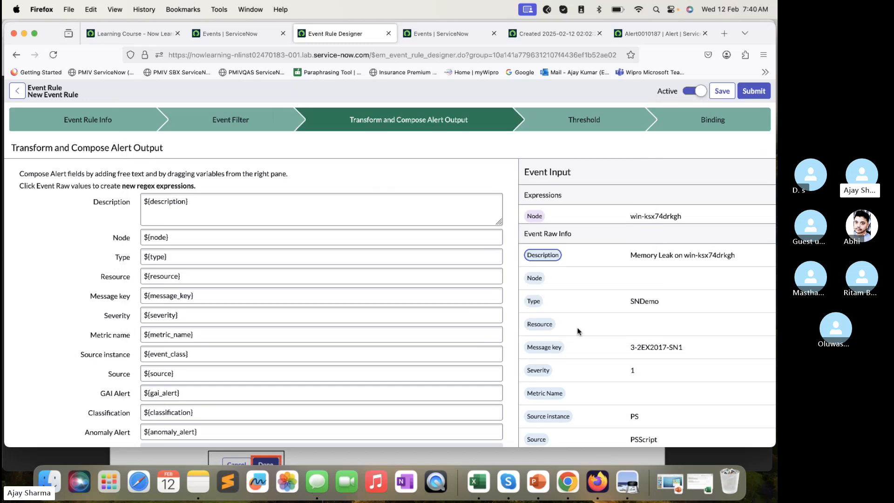
- Check the lab guide's remaining steps for completing the event rule and save the rule
left_click(469, 454)
scroll(468, 456, "down", 10)
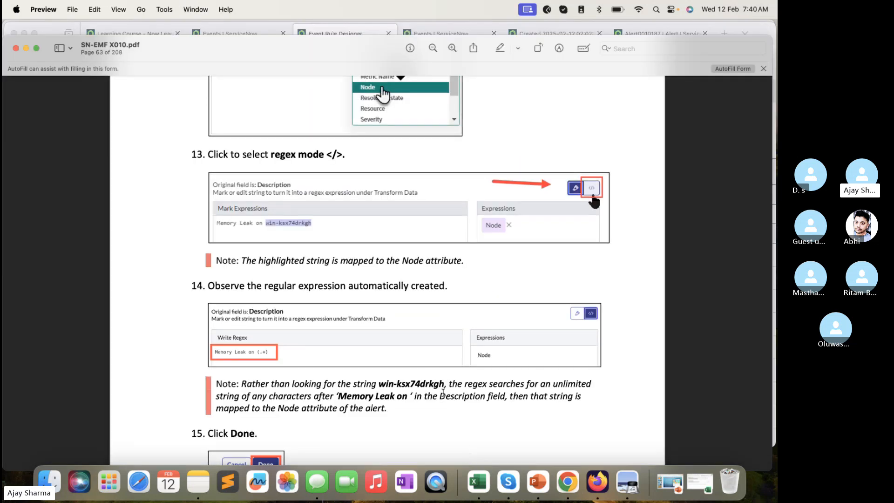
scroll(243, 285, "down", 2)
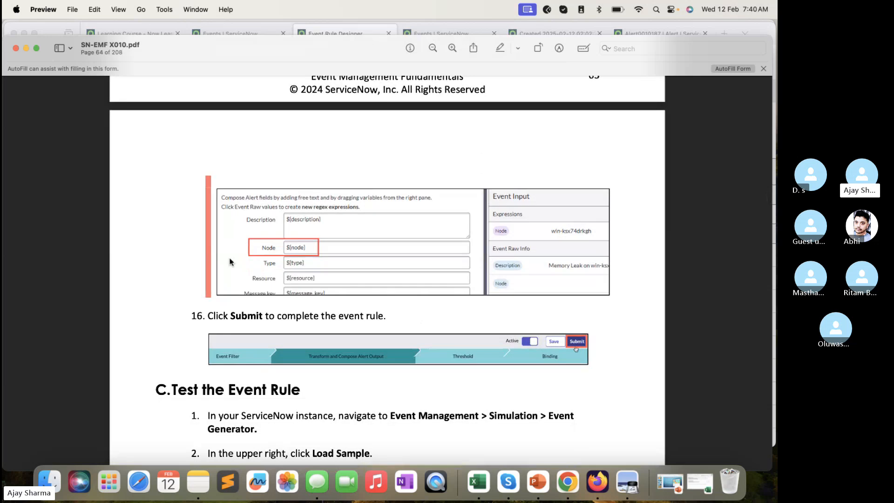
scroll(230, 261, "down", 10)
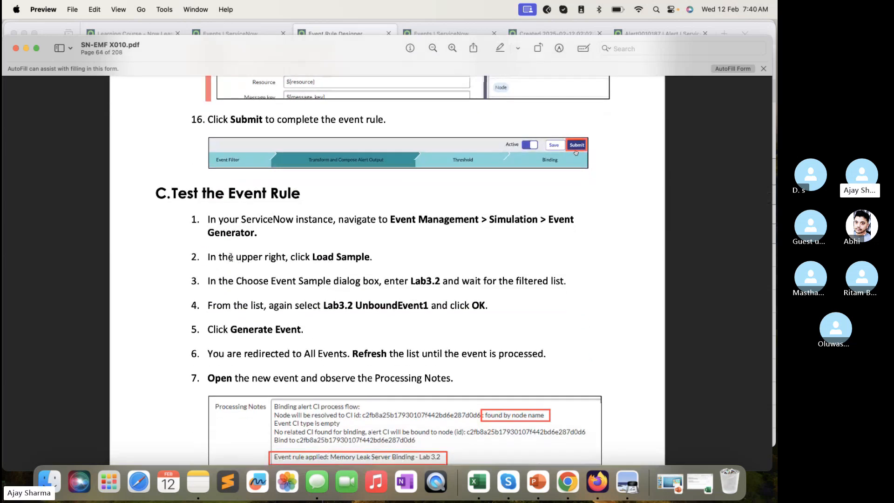
left_click(357, 24)
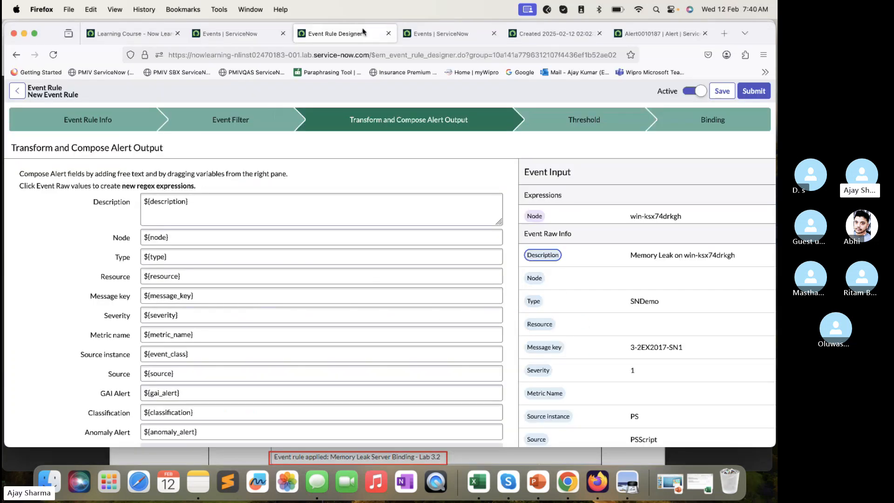
left_click(722, 92)
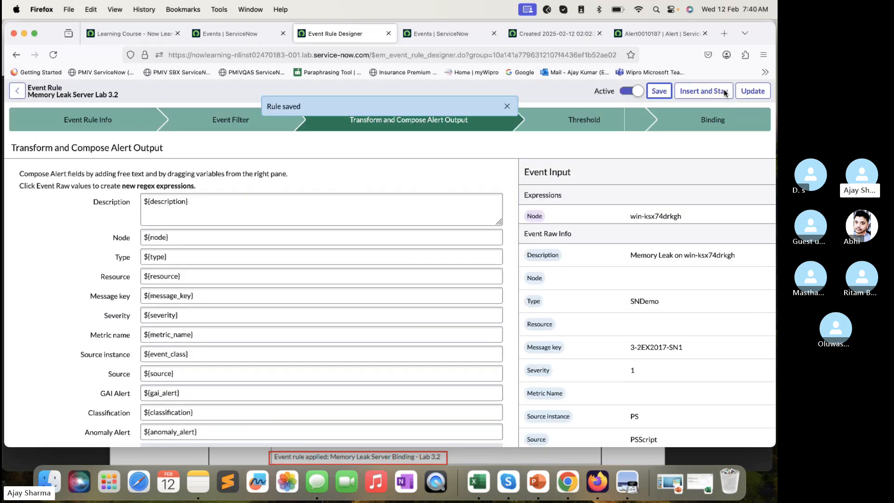
- Find the simulation modules in the ServiceNow navigator with "simu" and open the Event Generator
left_click(442, 33)
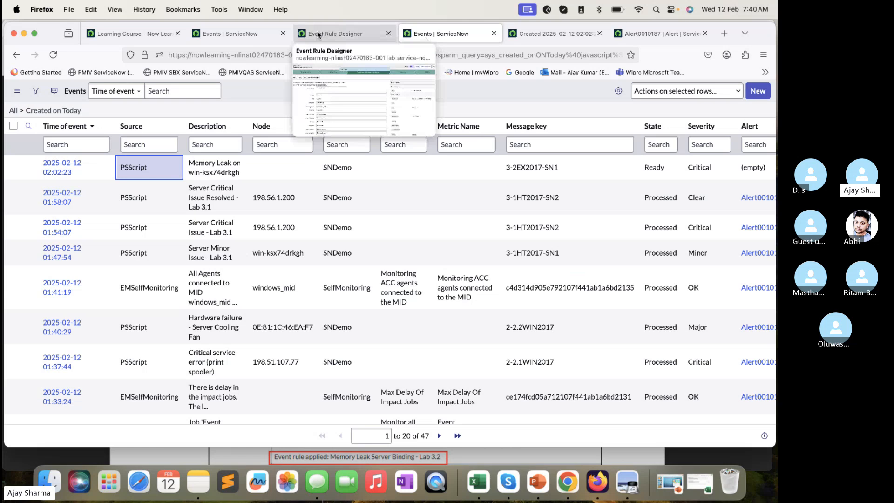
left_click(234, 33)
left_click(114, 93)
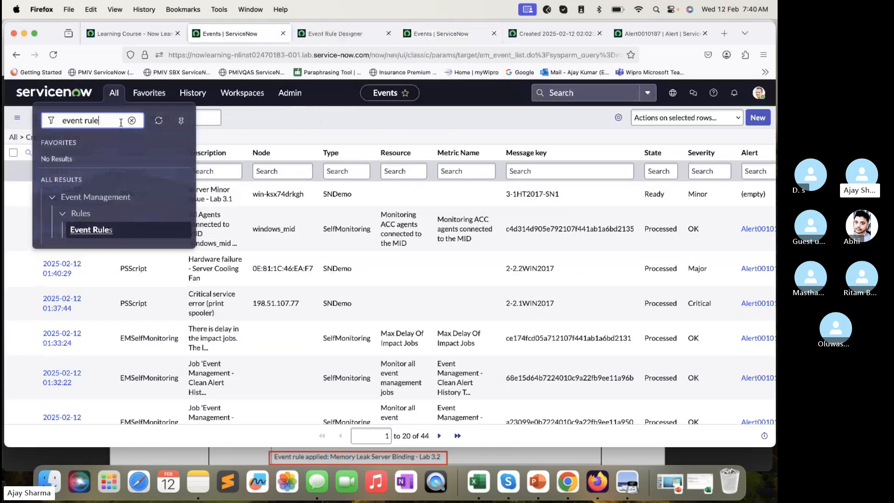
double_click(119, 123)
type("simu")
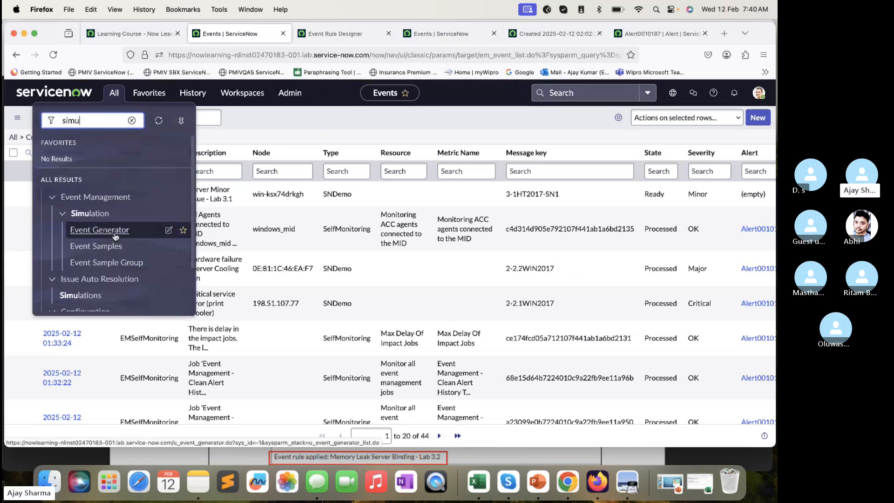
left_click(114, 235, "super")
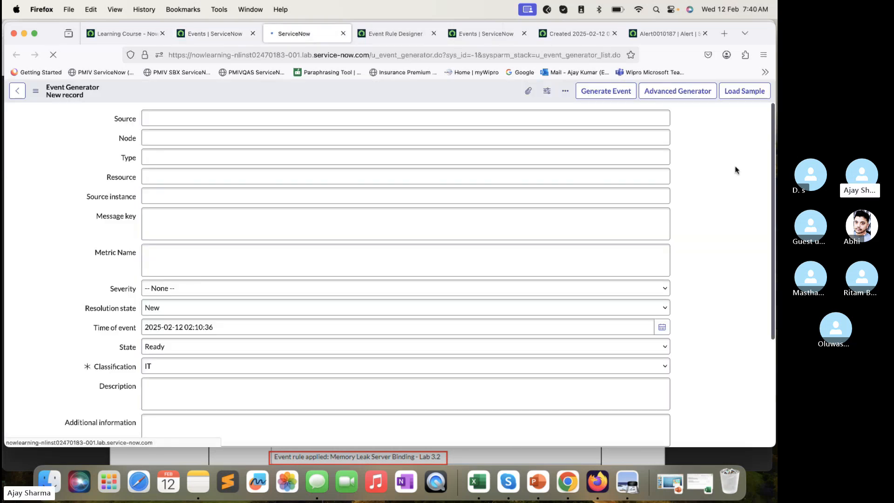
- Load the event sample Lab3.2 UnboundEvent2 into the Event Generator and look through its fields
left_click(736, 91)
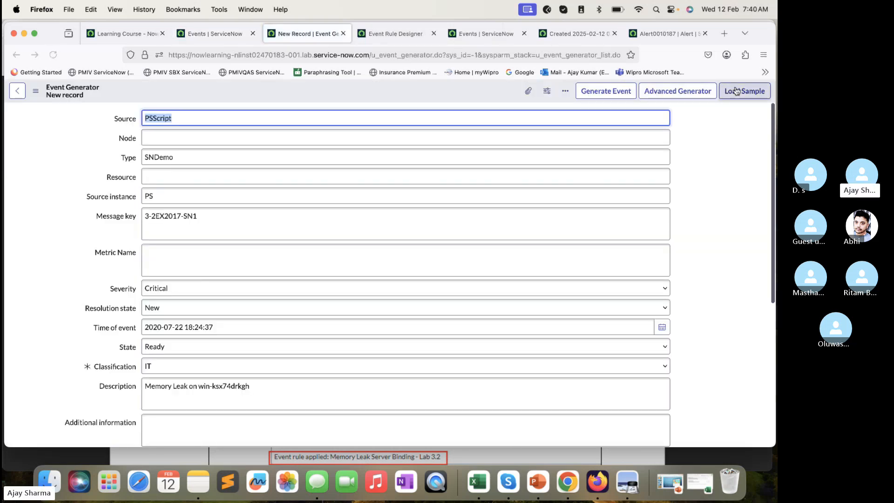
left_click(736, 91)
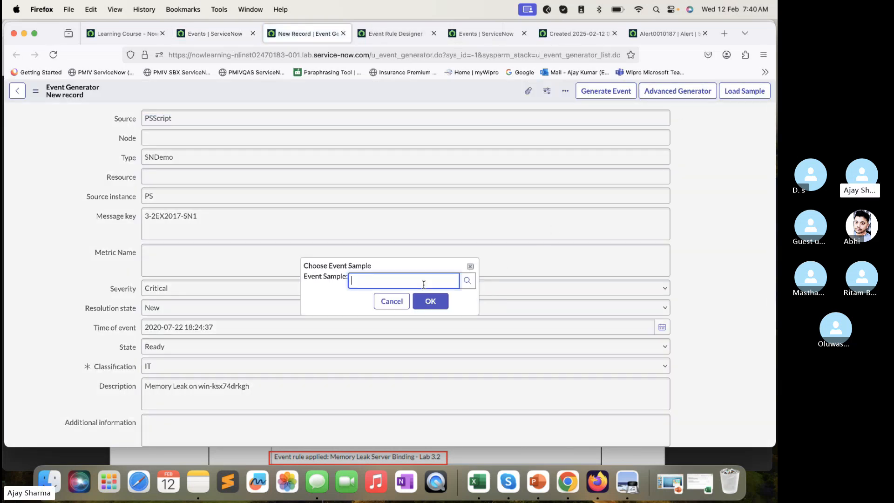
type("lab")
scroll(417, 395, "down", 1)
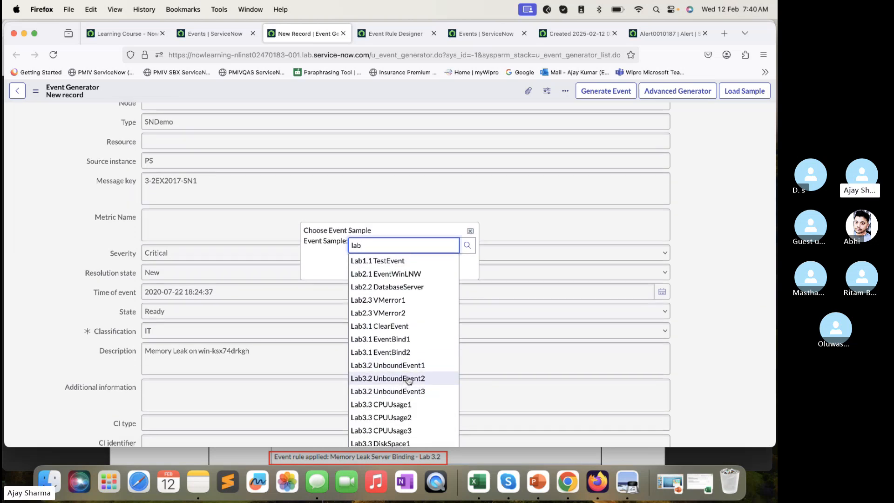
left_click(409, 378)
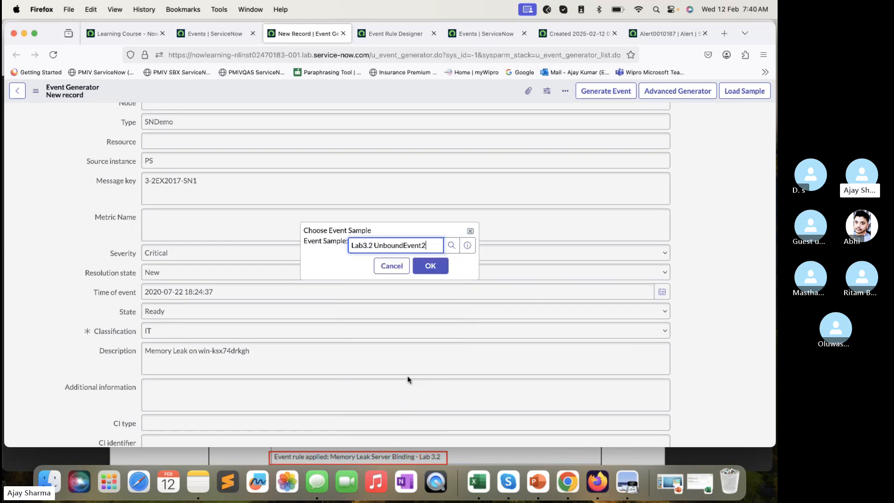
left_click(429, 265)
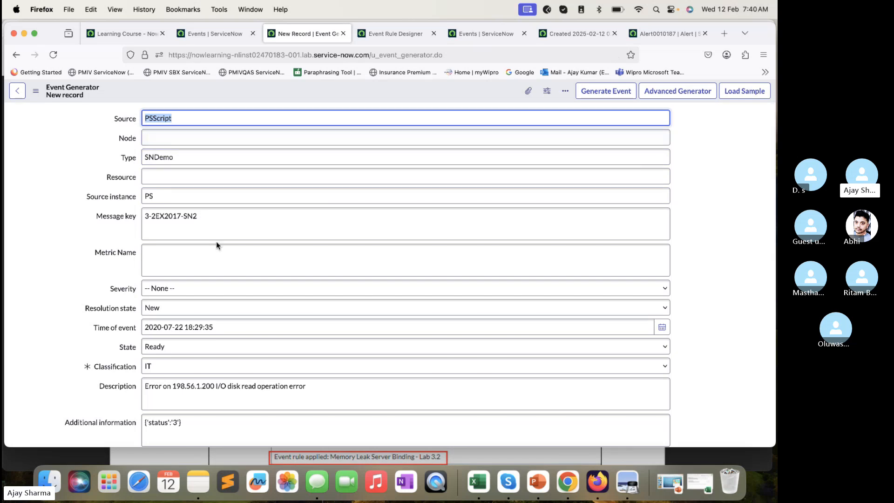
scroll(216, 241, "down", 3)
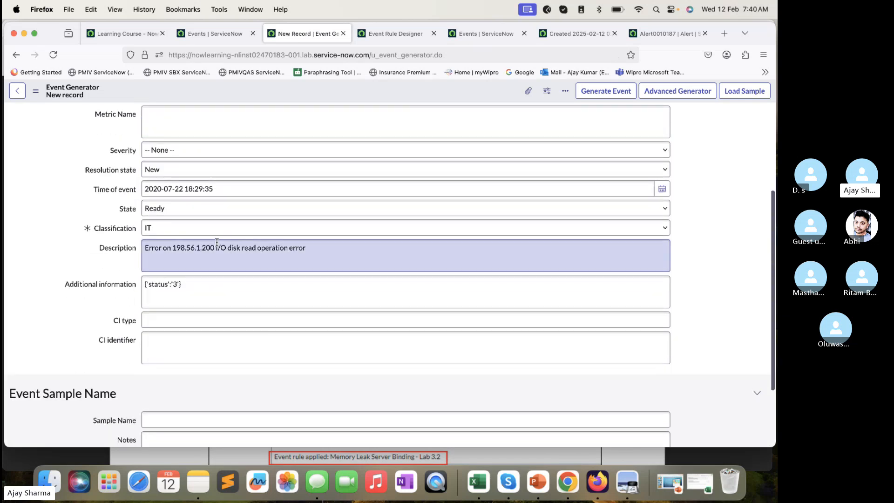
scroll(216, 241, "up", 3)
- Check the required sample in the lab guide's event rule test and load Lab3.2 UnboundEvent1 into the Event Generator
left_click(219, 458)
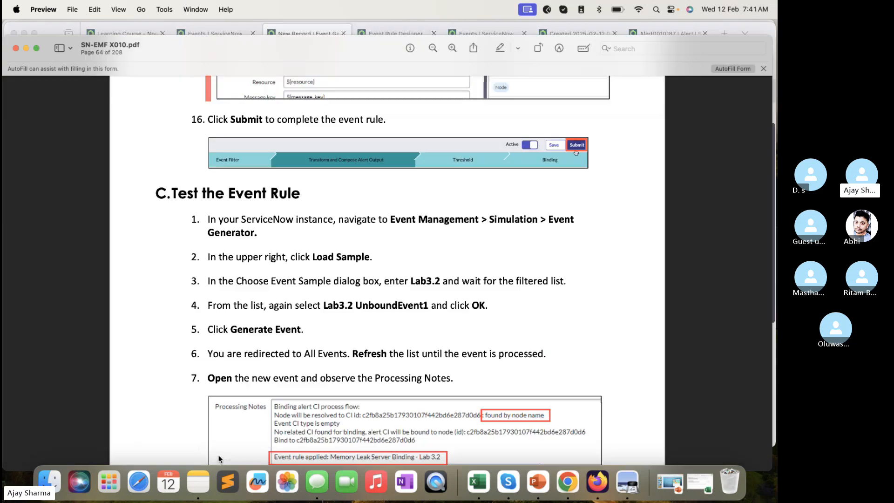
scroll(325, 343, "down", 5)
scroll(345, 316, "up", 4)
scroll(367, 280, "down", 1)
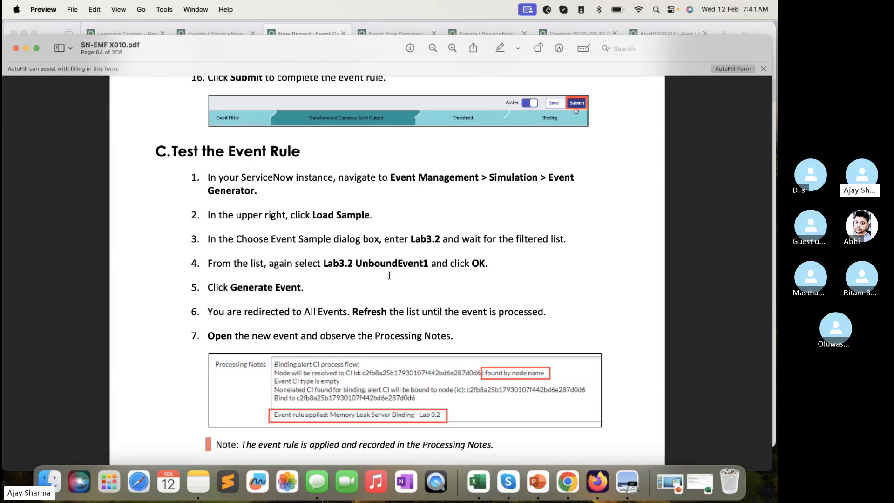
left_click(305, 30)
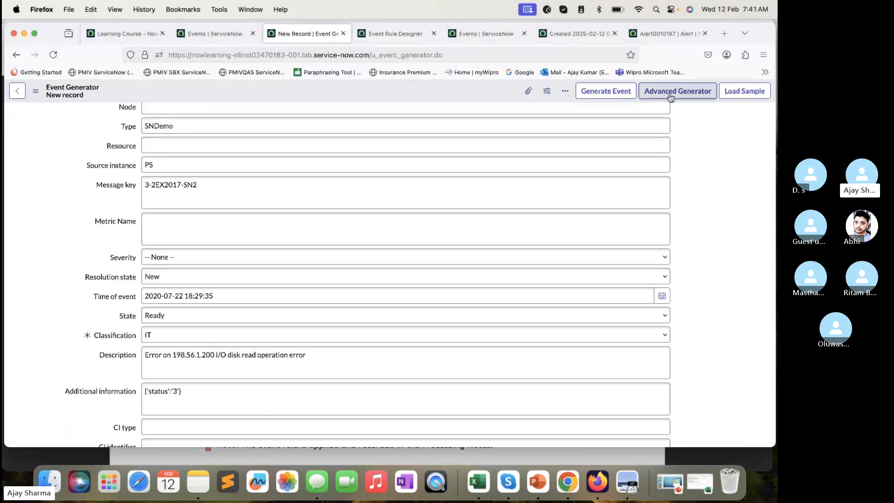
left_click(744, 92)
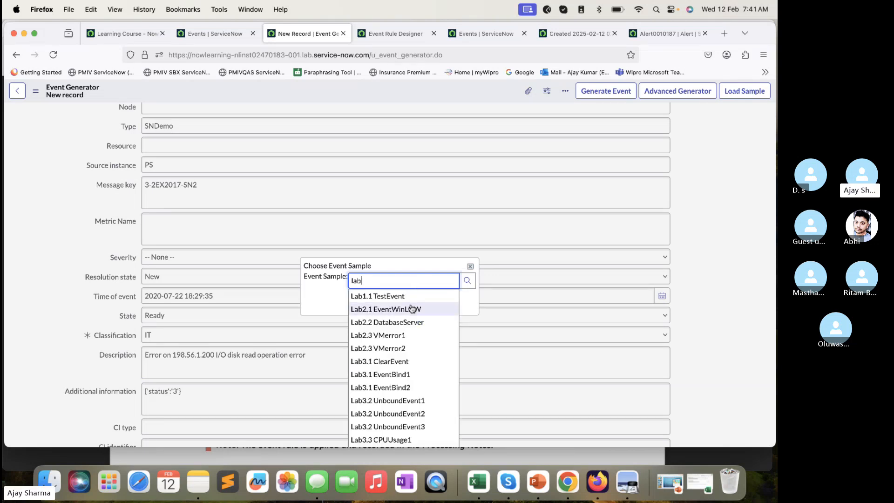
left_click(405, 401)
left_click(438, 298)
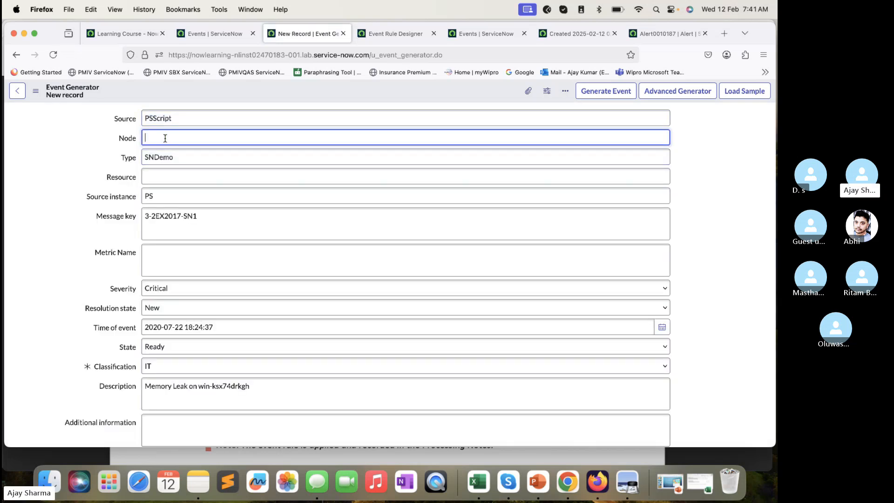
- Check the server name in the sample's Description, generate the event and refresh the events list
scroll(222, 342, "down", 2)
left_click_drag(197, 338, 241, 338)
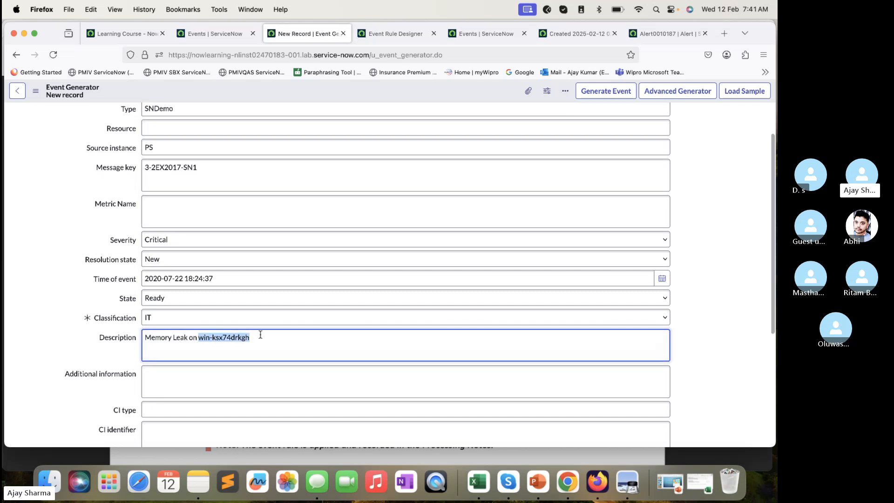
scroll(337, 245, "up", 3)
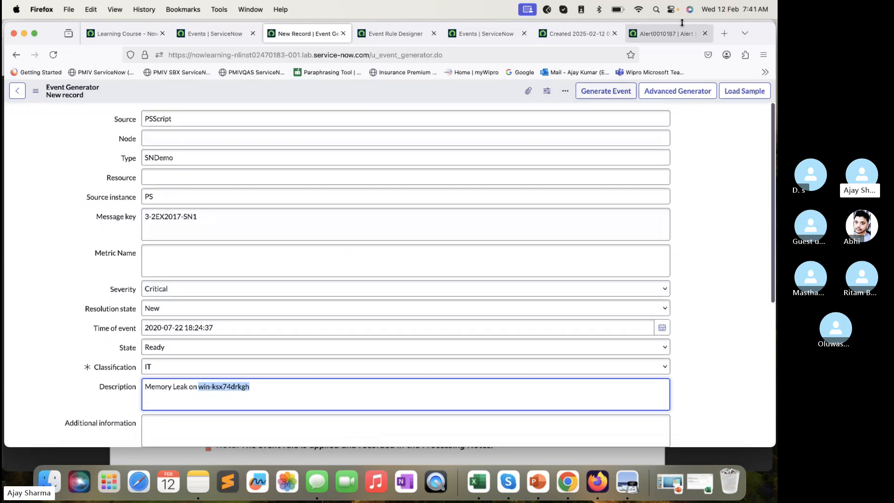
left_click(611, 92)
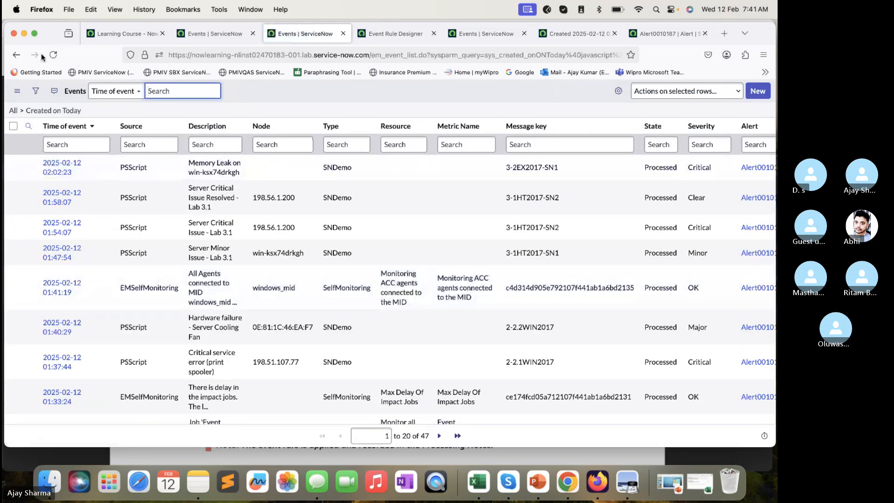
left_click(55, 54)
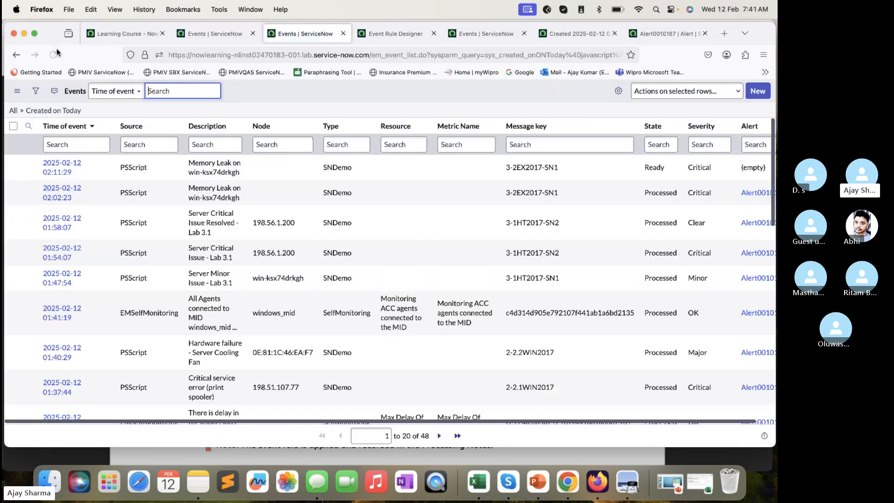
- Open the newest memory leak event in a new tab and close the old events list, event and alert tabs
left_click(60, 167, "super")
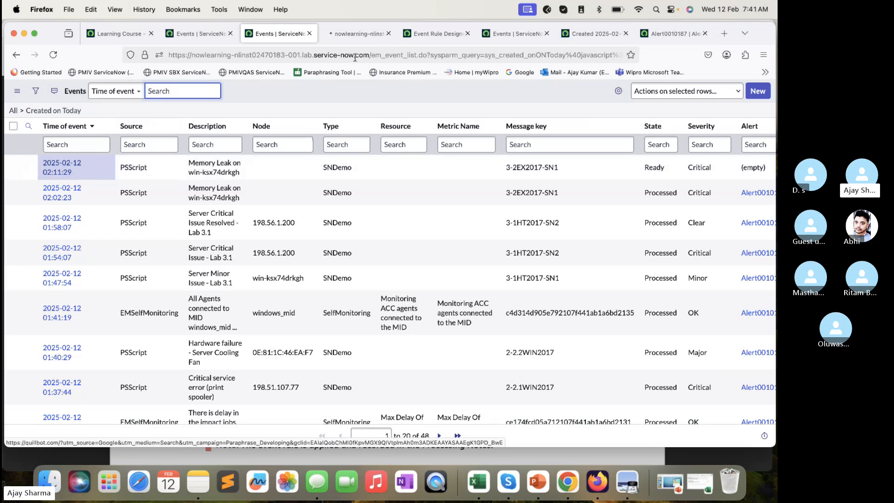
left_click(540, 30)
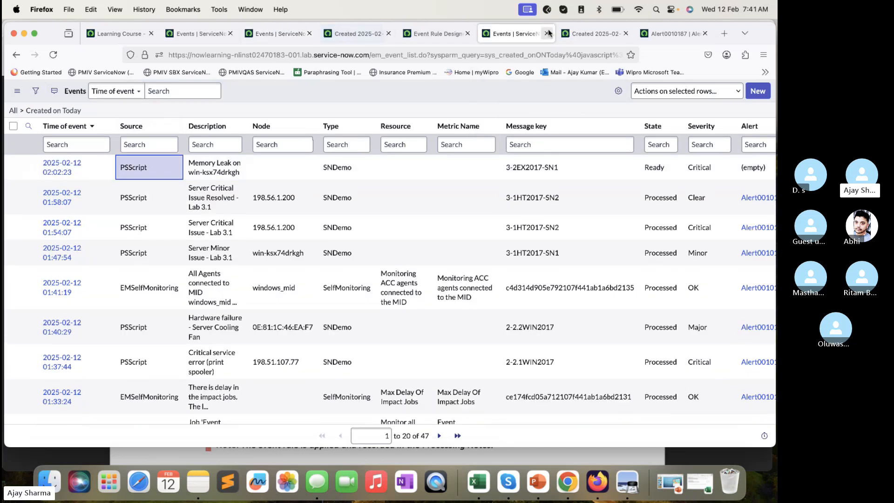
left_click(547, 33)
left_click(548, 33)
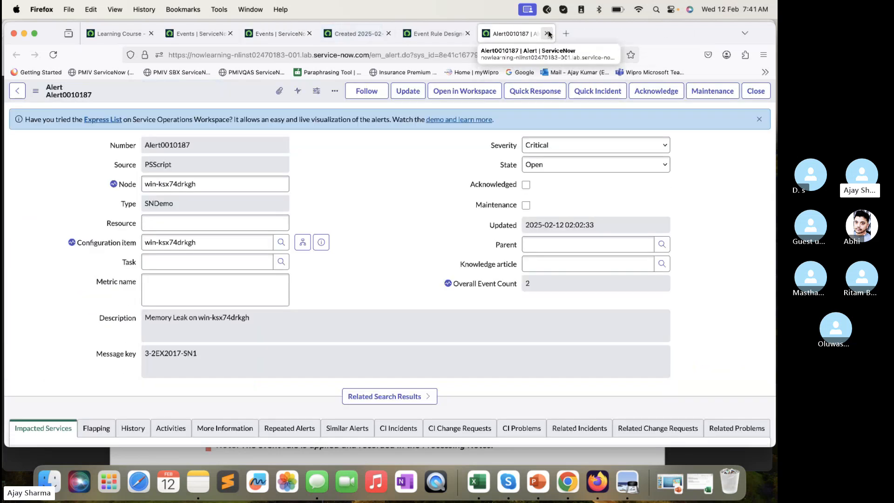
left_click(548, 32)
- Reload the new memory leak event's record and preview its linked alert
left_click(414, 31)
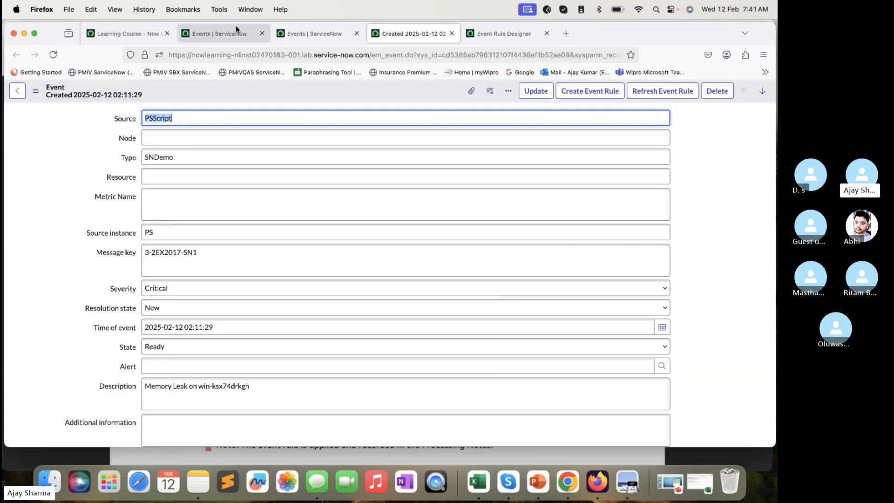
left_click(60, 49)
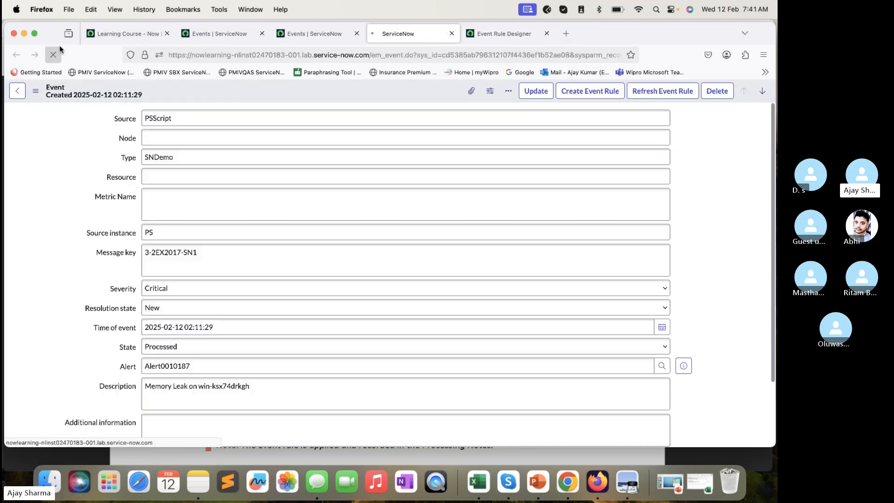
left_click(684, 367)
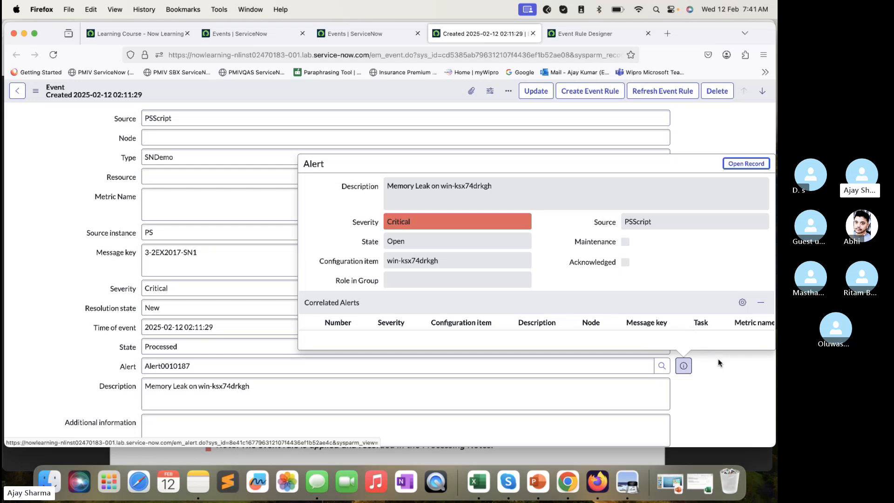
- Open the linked alert's full record and check how the event's Processing Notes describe the node resolution against its Node field
left_click(746, 163)
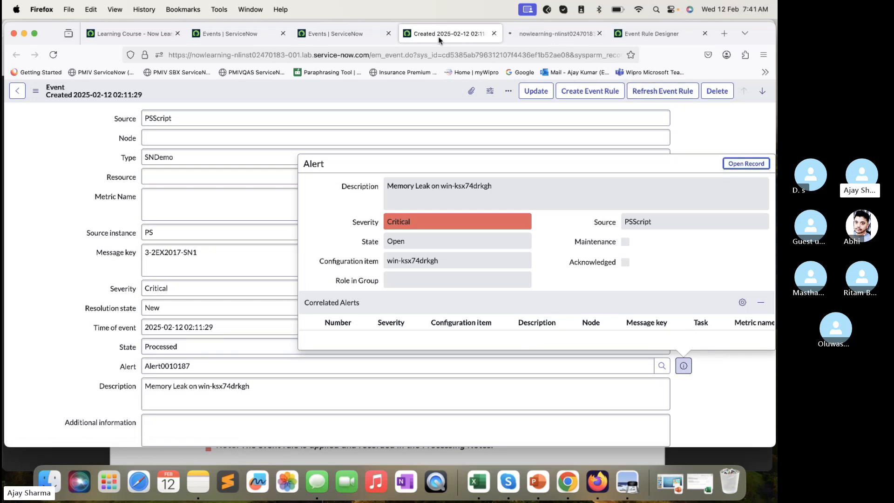
left_click(103, 328)
scroll(103, 329, "down", 5)
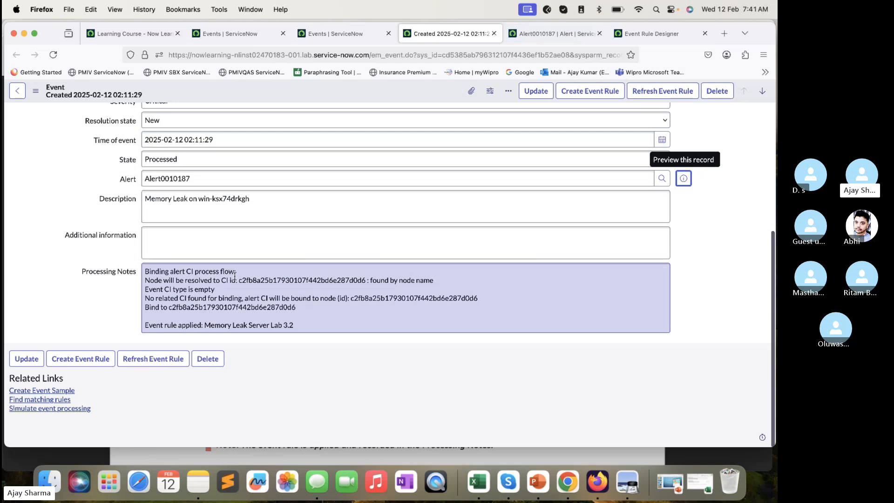
left_click(358, 327)
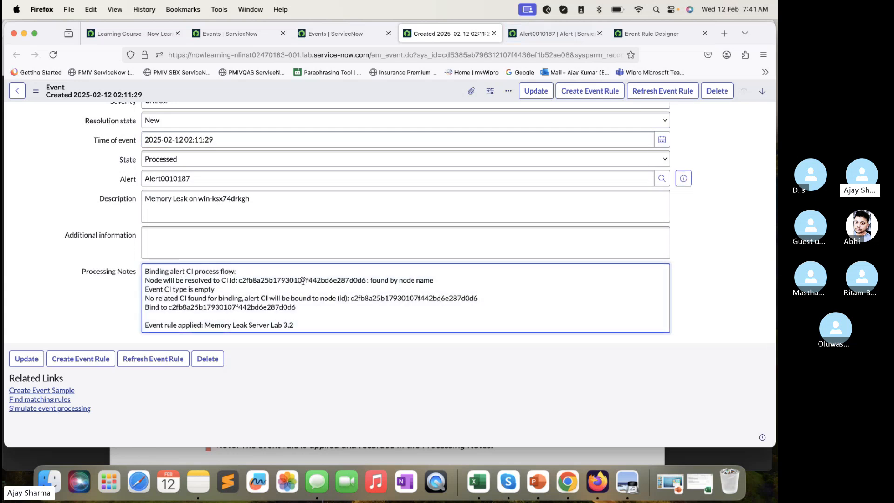
left_click_drag(438, 281, 369, 281)
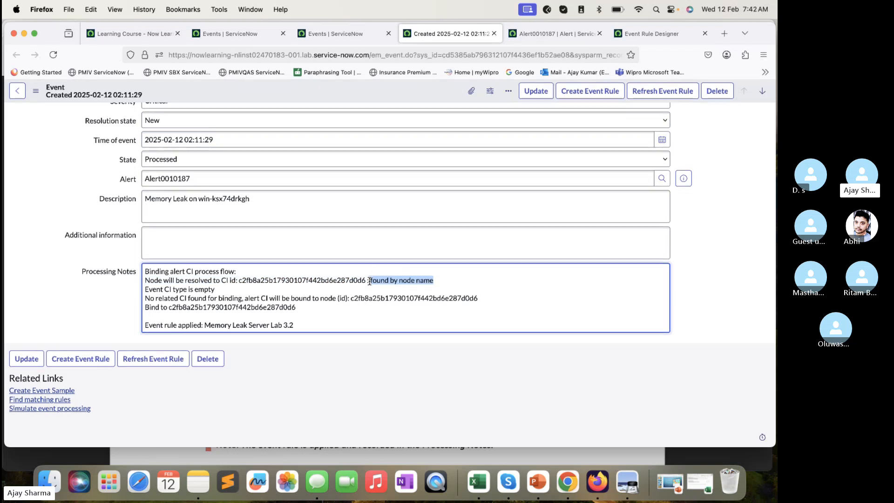
scroll(369, 282, "up", 5)
left_click(166, 139)
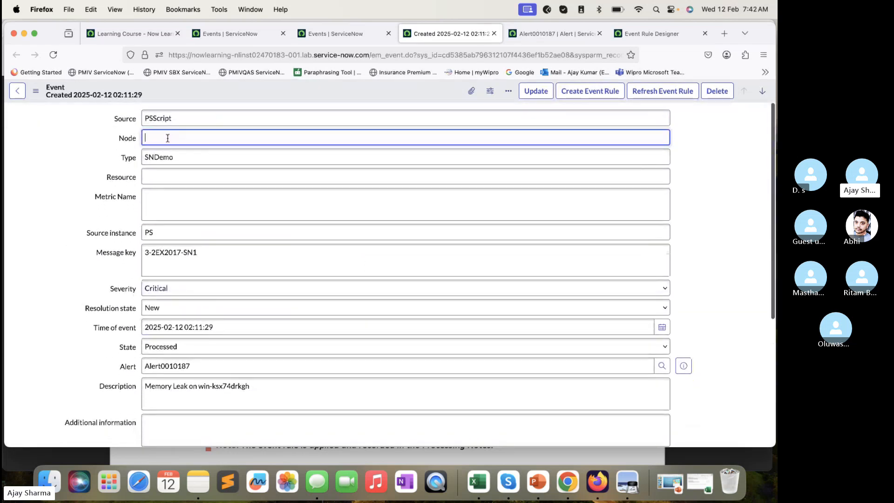
- Examine the event's Processing Notes for the CI type and the event rule that was applied
scroll(181, 143, "down", 5)
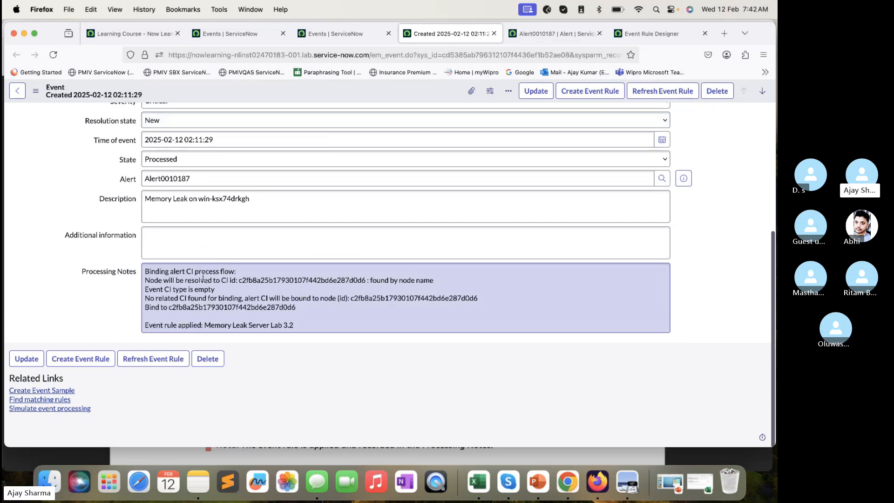
left_click_drag(220, 289, 138, 289)
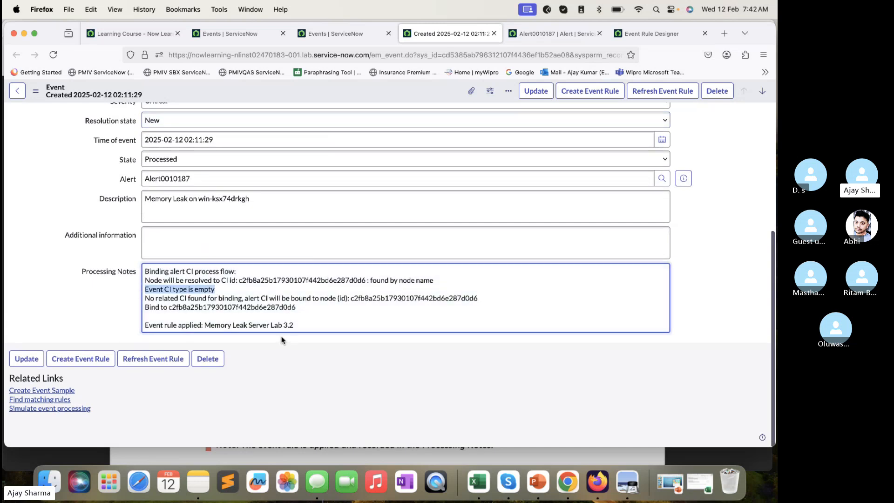
left_click_drag(202, 325, 132, 323)
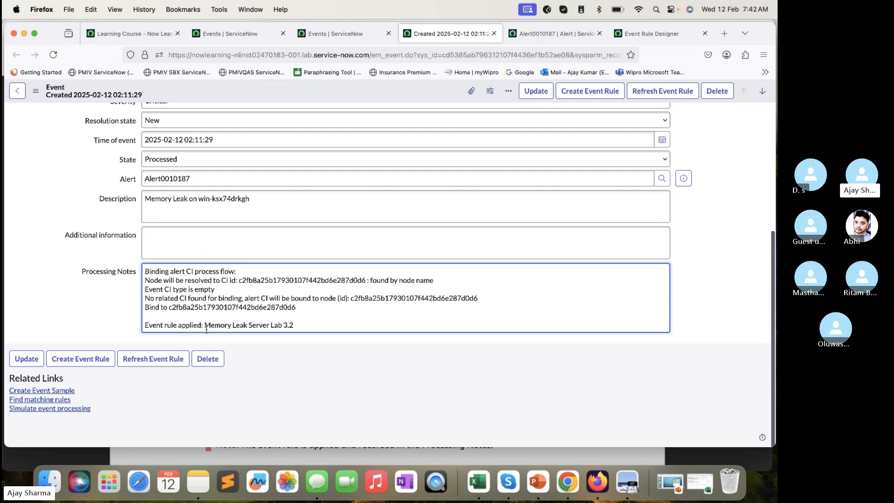
left_click_drag(294, 325, 206, 326)
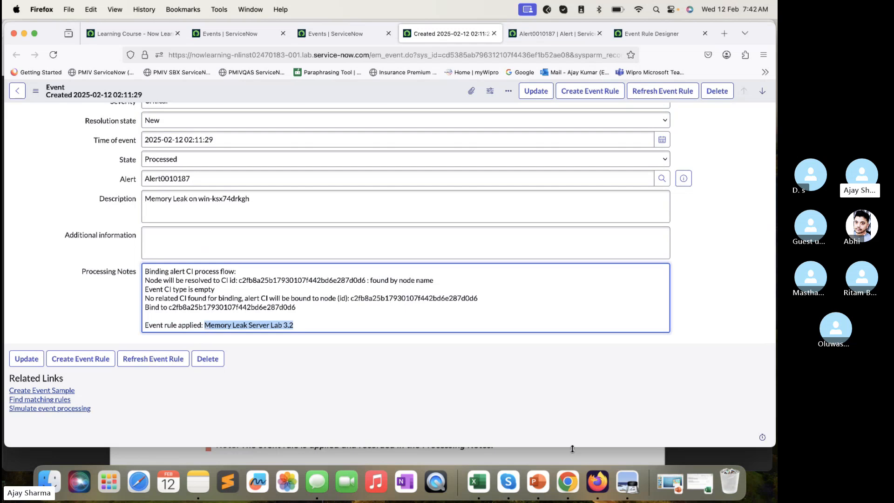
left_click(655, 447)
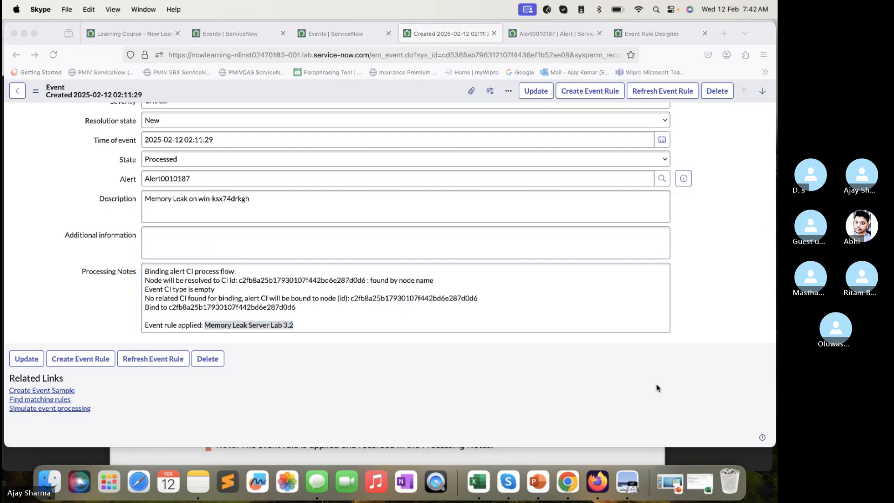
- Check the Configuration item on the alert's record and compare it with the Processing Notes and fields of the event
left_click(542, 34)
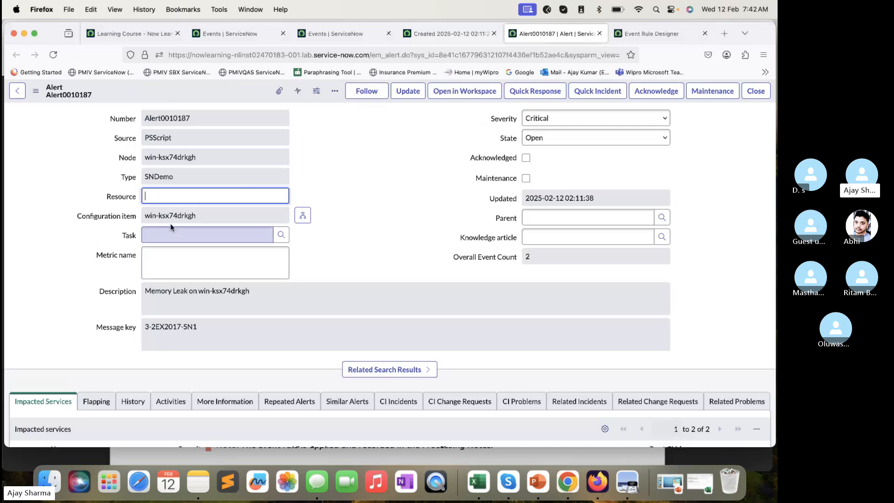
left_click_drag(218, 215, 122, 212)
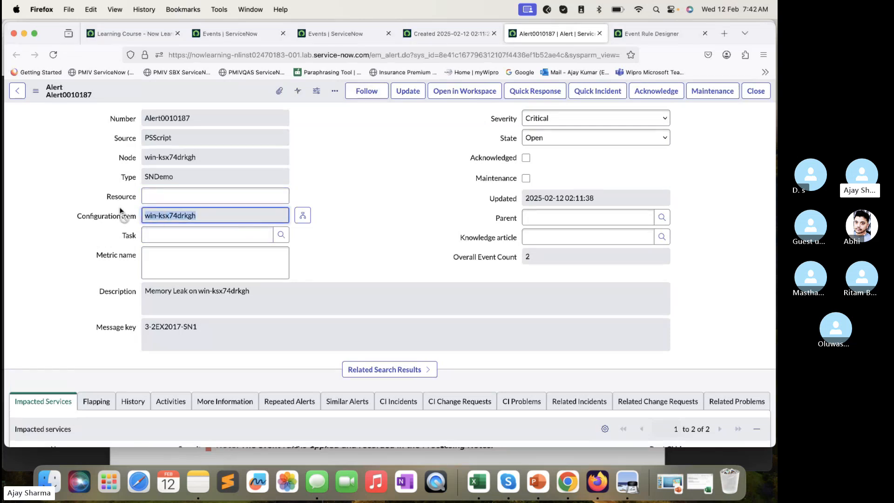
left_click(316, 39)
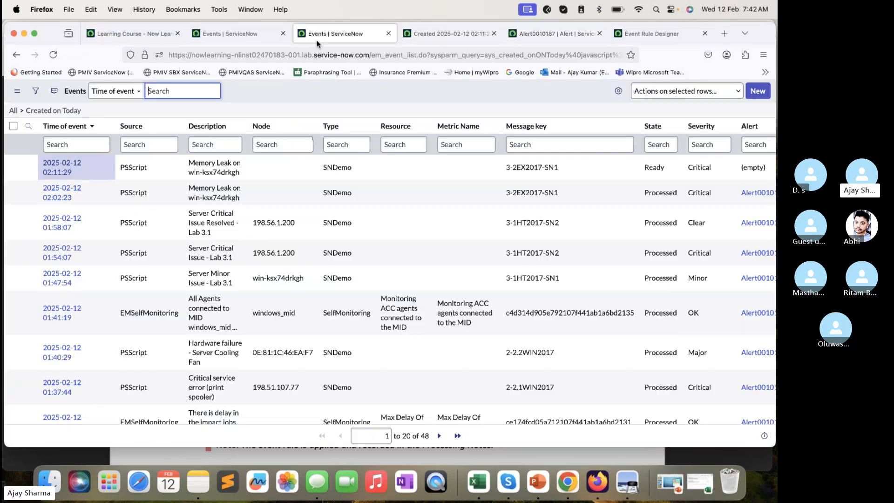
left_click(435, 37)
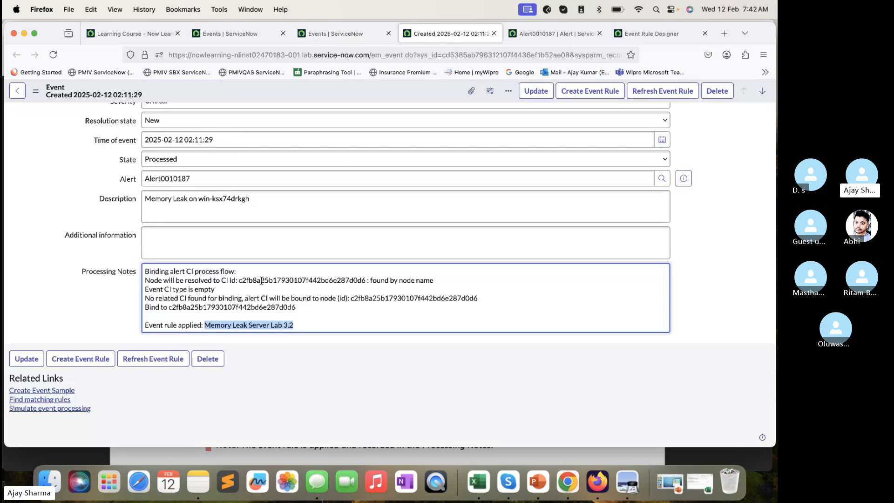
left_click(198, 231)
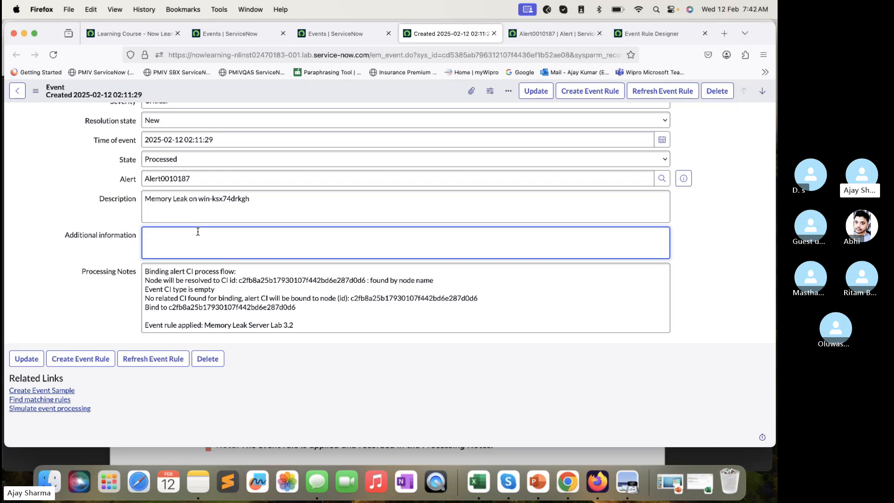
scroll(186, 214, "up", 5)
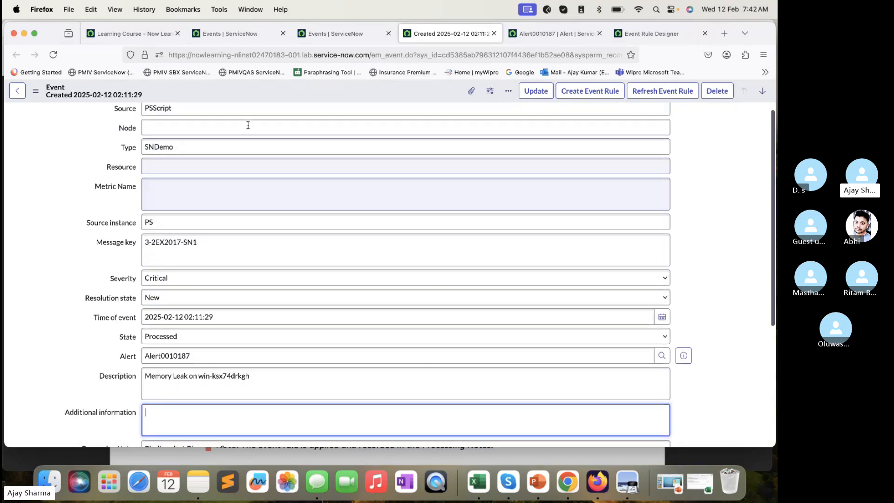
- Review all alert output fields in the Transform and Compose Alert Output stage of the Memory Leak Server Lab 3.2 rule
left_click(641, 33)
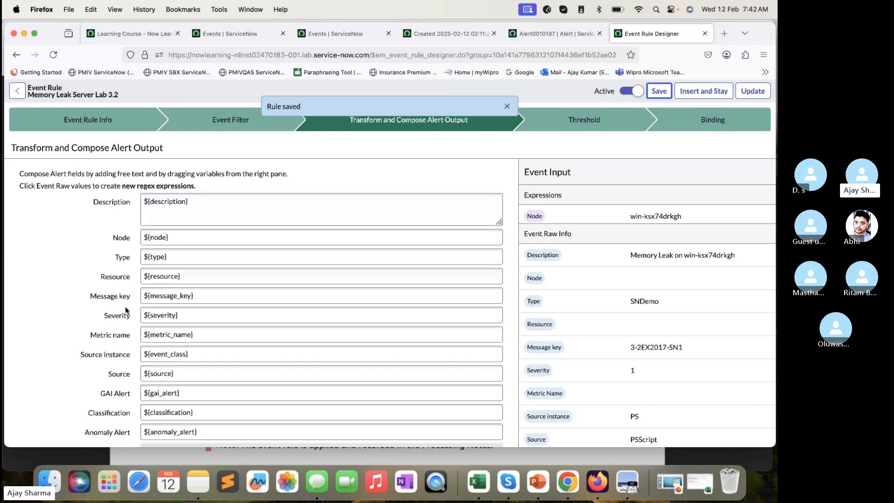
scroll(131, 356, "down", 3)
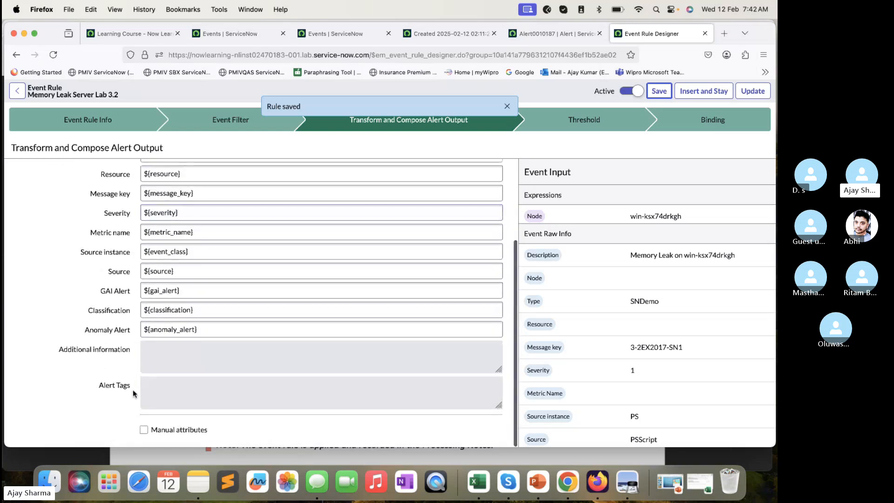
mouse_move(133, 395)
scroll(166, 379, "up", 5)
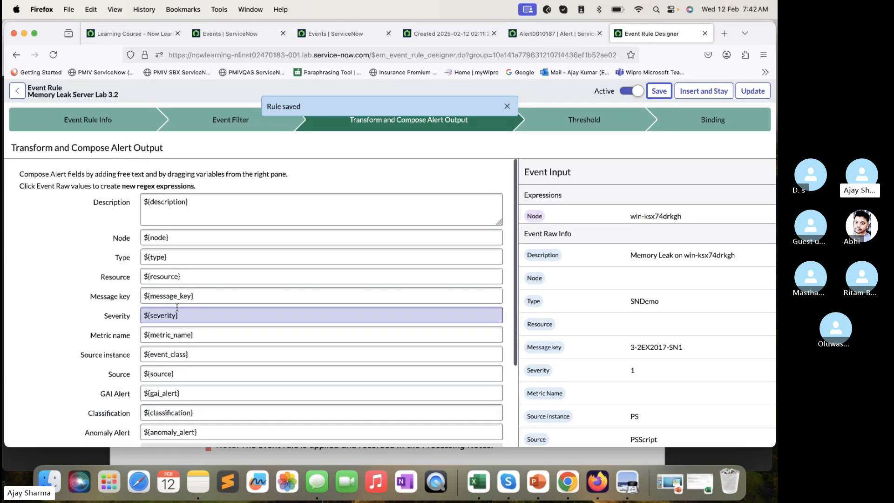
scroll(176, 242, "down", 5)
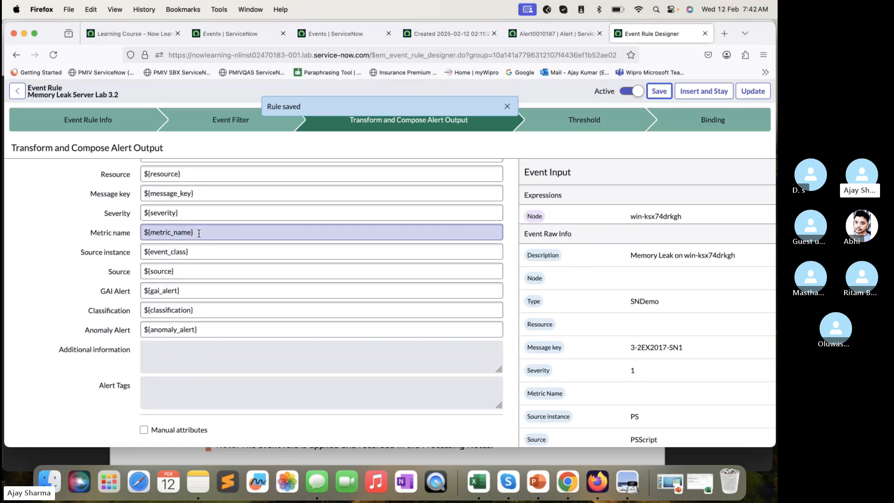
scroll(199, 251, "up", 5)
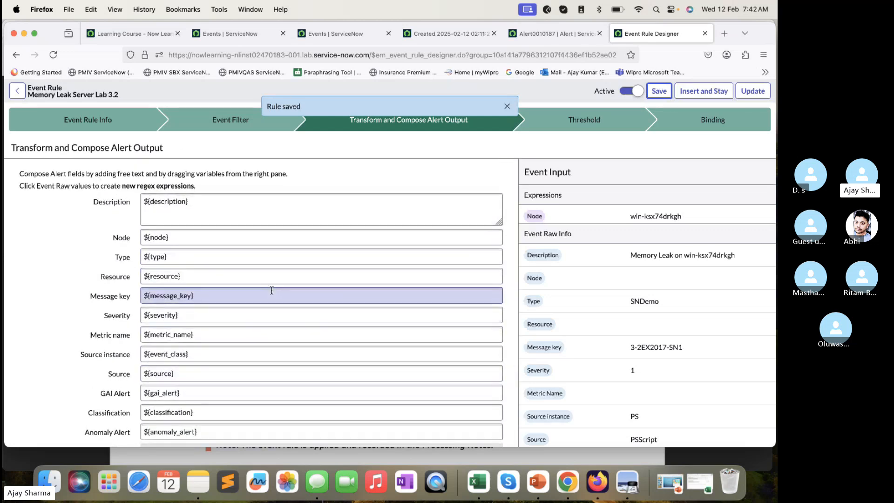
- Compare the event and alert records with the rule's alert output fields, focusing on the alert's Description
left_click(450, 35)
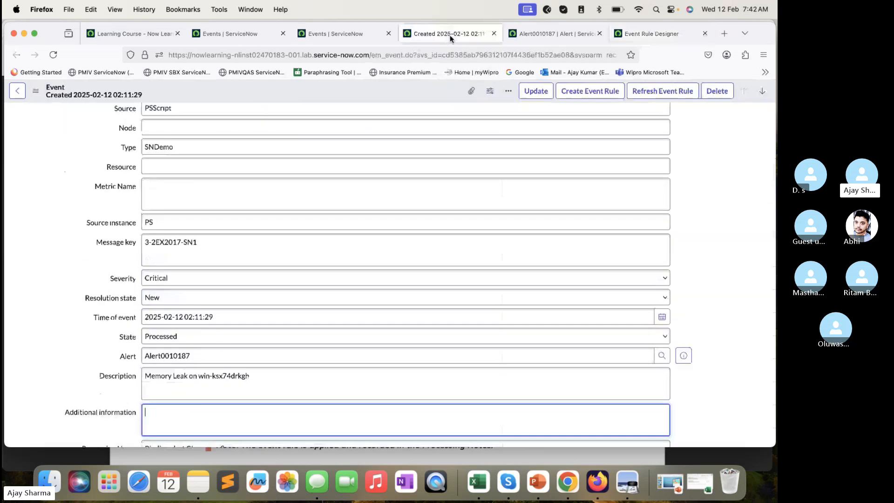
left_click(540, 38)
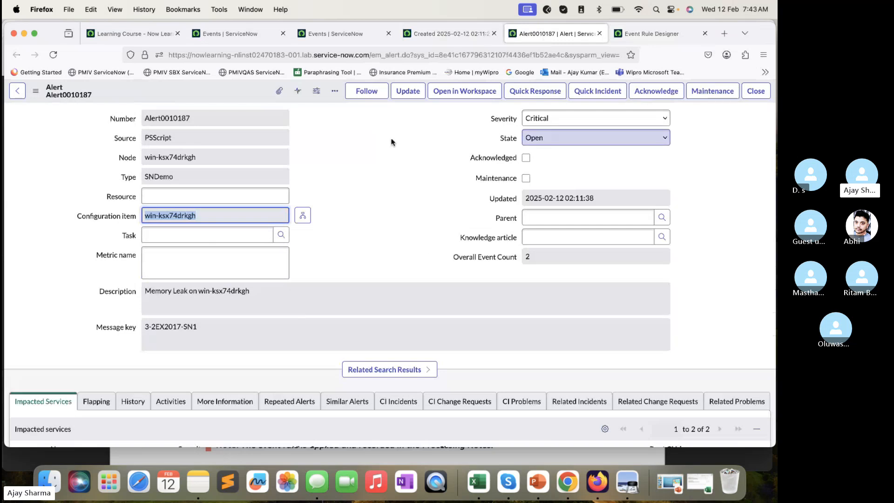
left_click(460, 34)
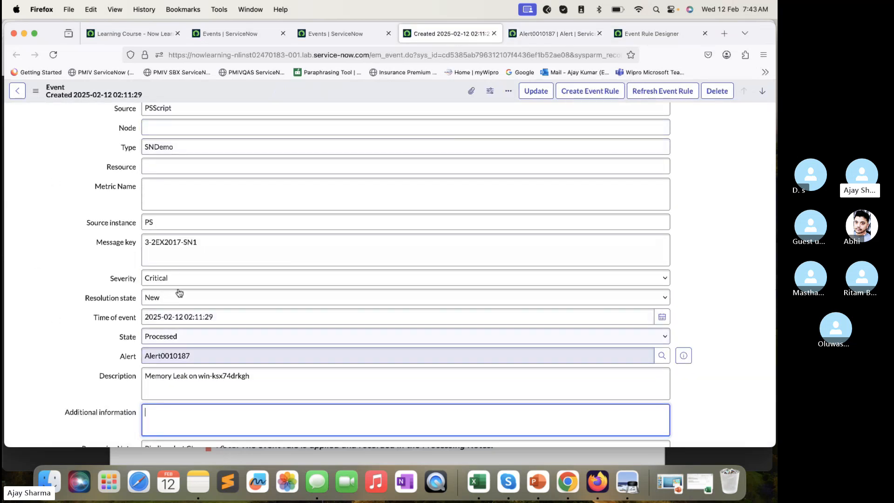
left_click(521, 31)
left_click(662, 28)
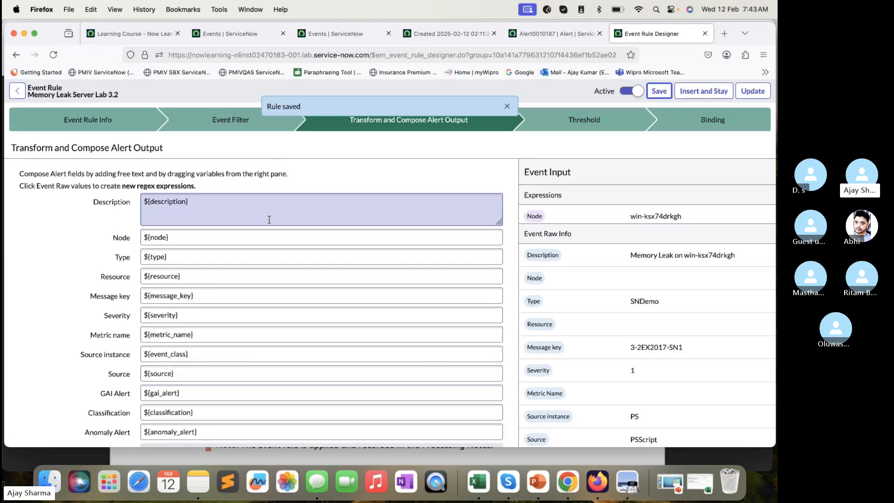
left_click(559, 33)
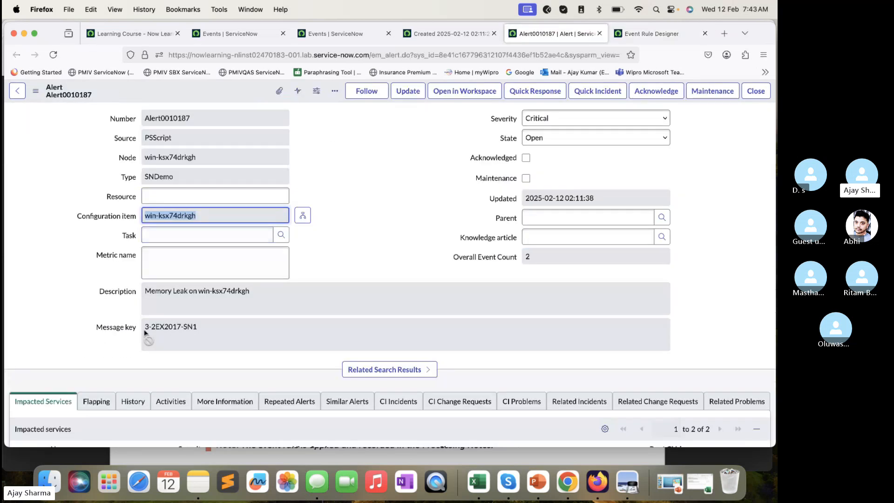
left_click_drag(258, 294, 138, 293)
- Append the Type and Message key variables to the rule's alert Description so it reads ${description}${type}${message_key}
key("ctrl+Tab")
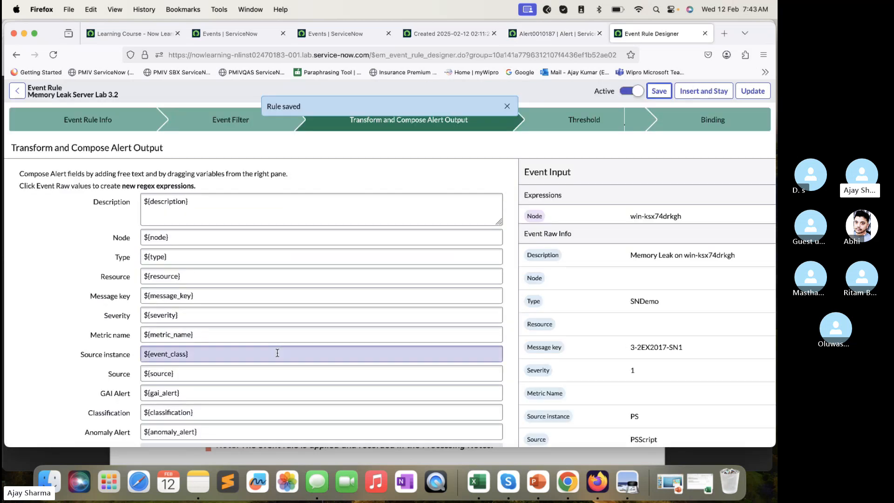
scroll(200, 351, "down", 3)
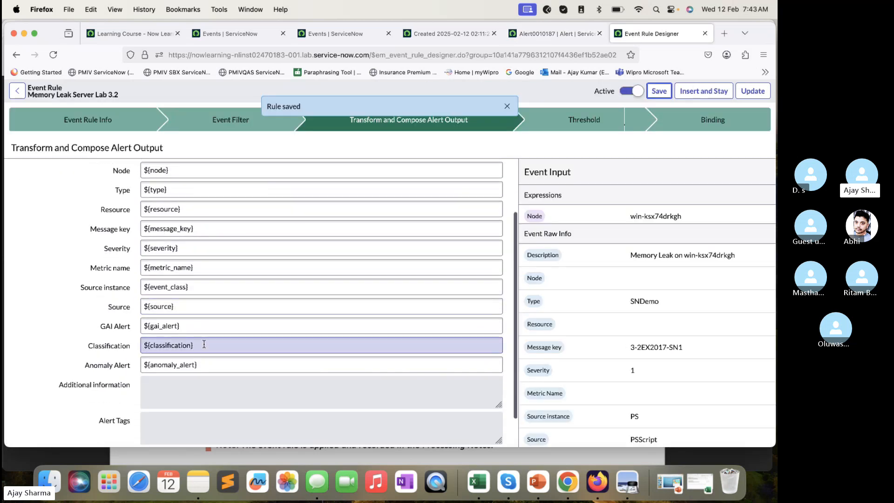
scroll(165, 263, "up", 2)
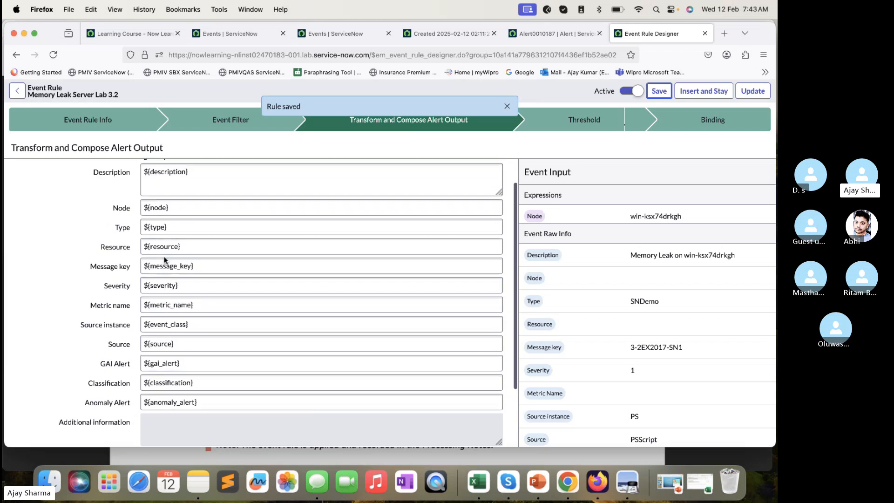
left_click(207, 186)
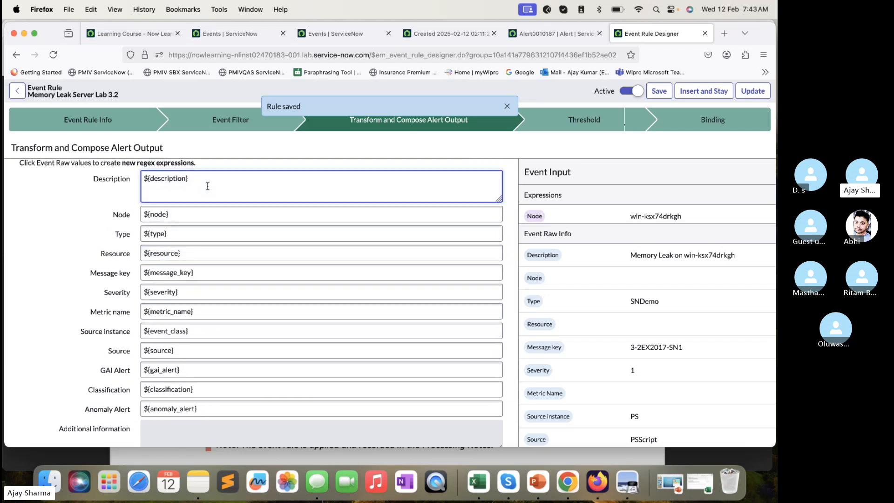
left_click(534, 301)
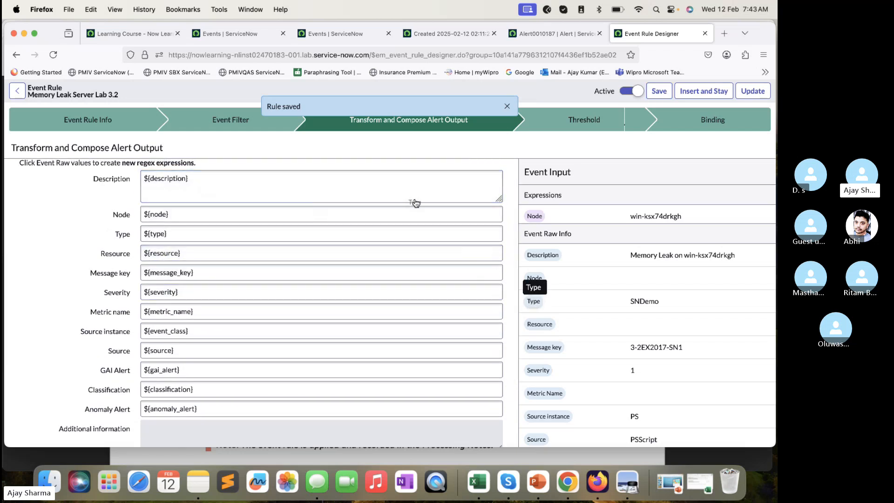
left_click_drag(412, 192, 412, 190)
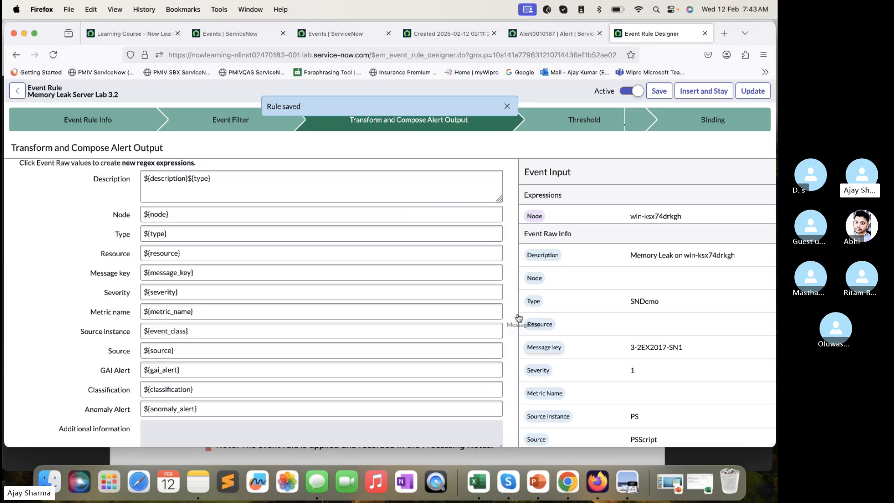
left_click_drag(518, 317, 386, 186)
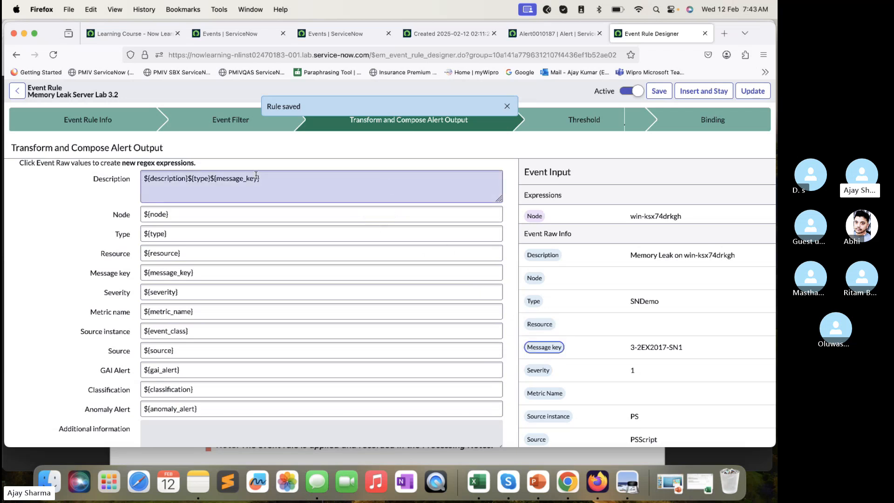
- Check the Description on the alert's record and return to the events list
left_click(546, 34)
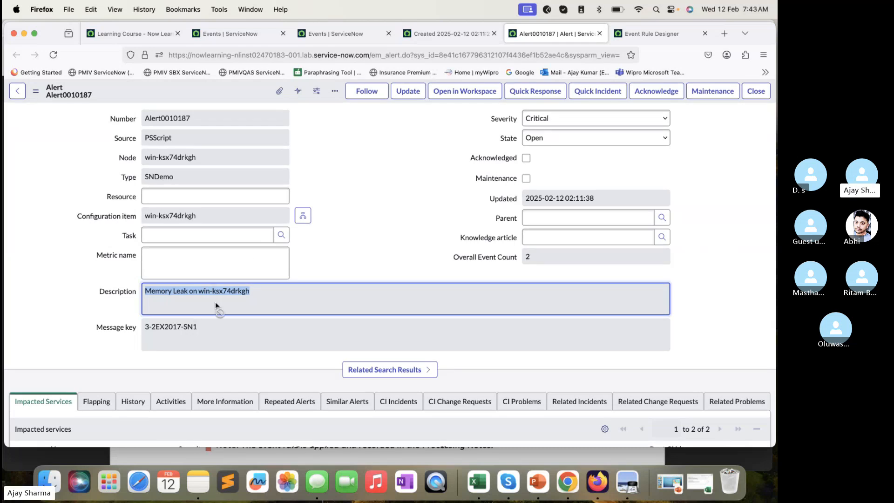
left_click(344, 33)
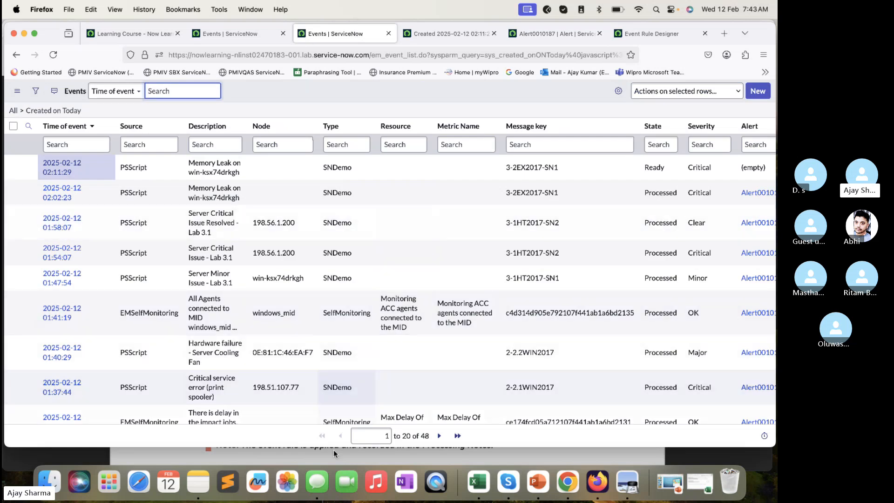
- Switch to the SN-EMF X010.pdf lab guide in Preview and read the Test the Event Rule instructions through step 15
left_click(333, 449)
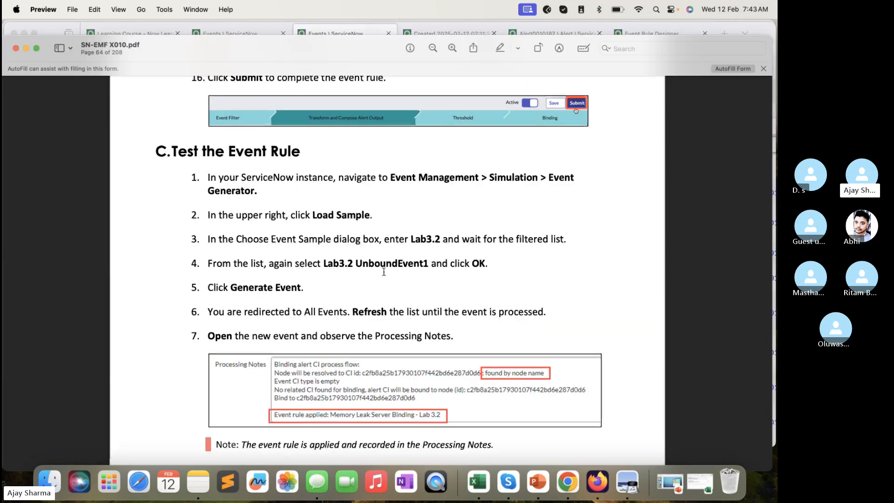
scroll(384, 272, "down", 3)
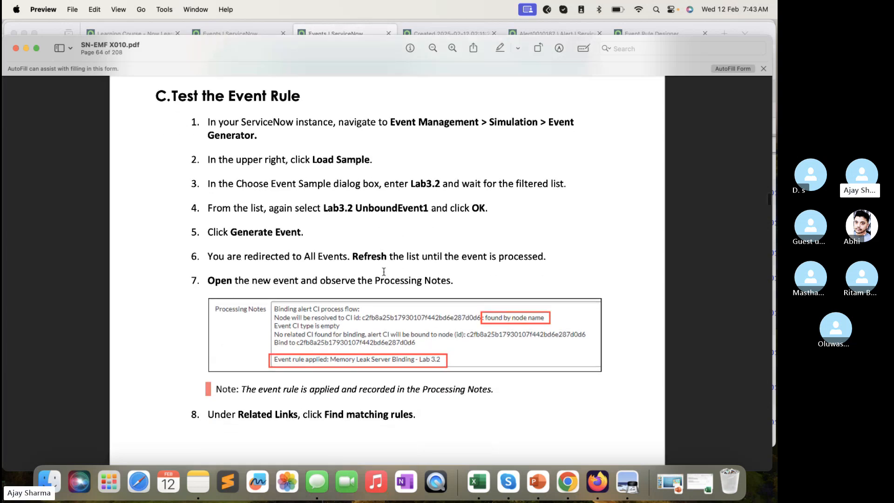
scroll(384, 271, "down", 15)
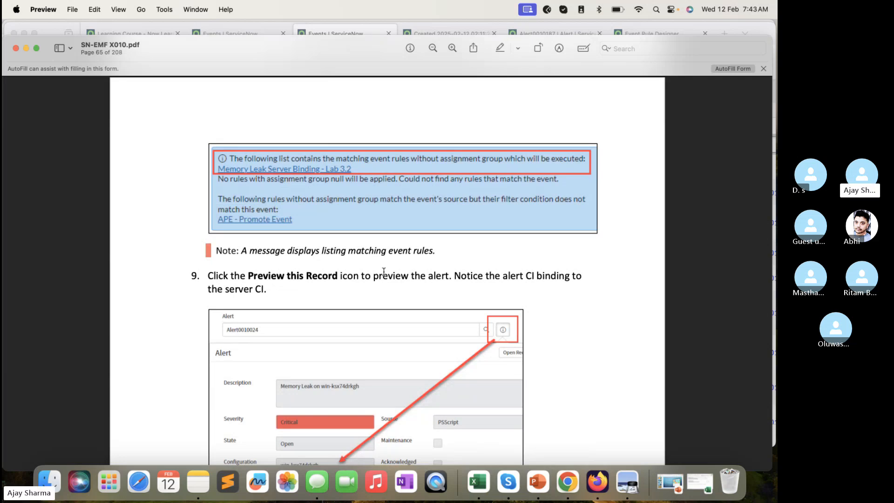
key("super+Tab")
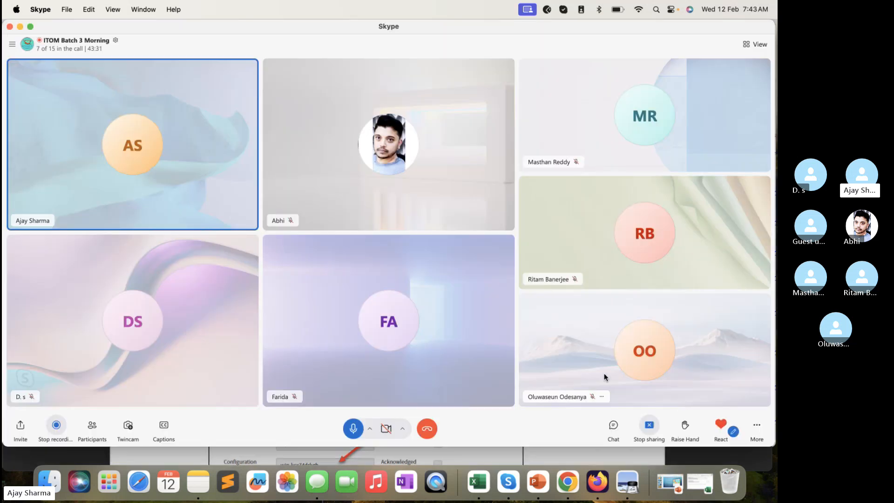
left_click(532, 453)
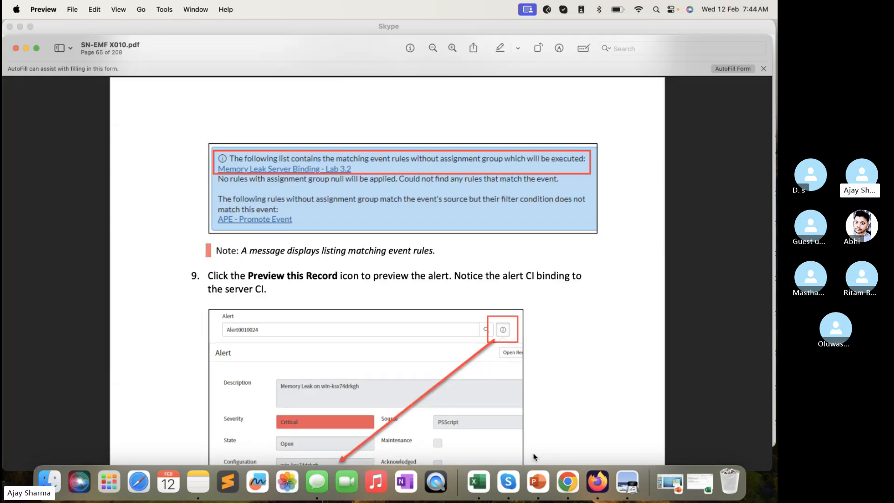
scroll(451, 362, "down", 10)
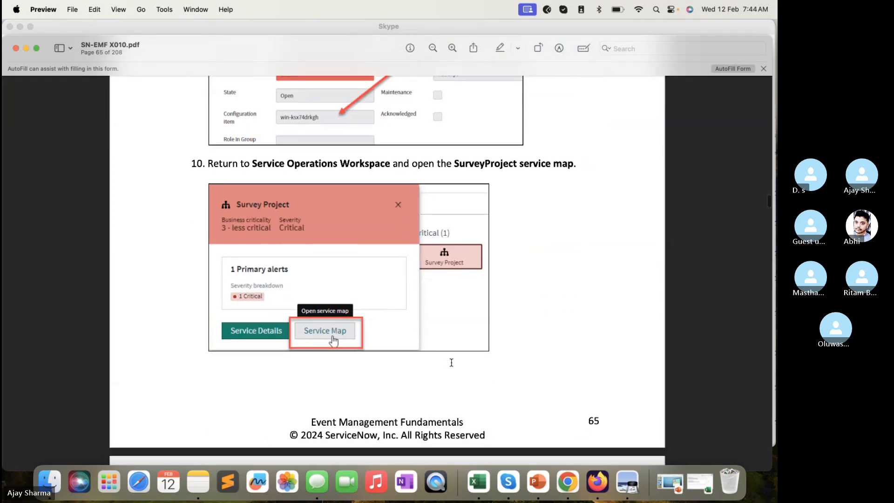
scroll(451, 362, "down", 8)
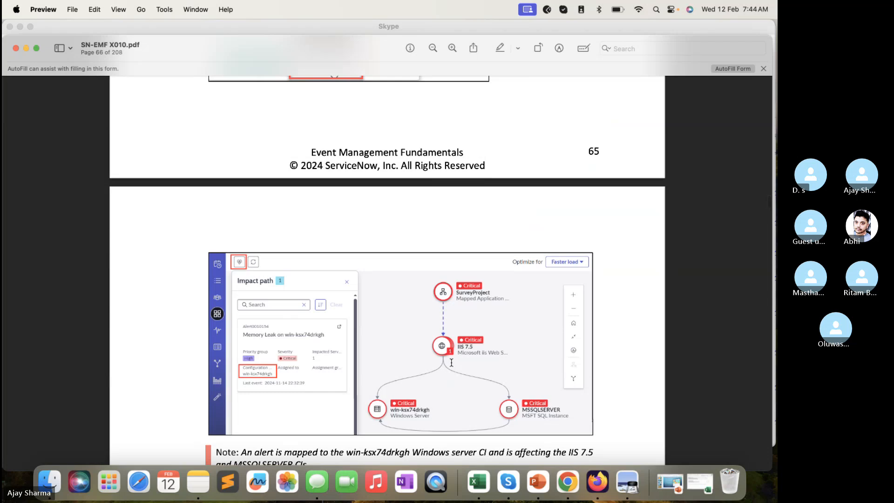
scroll(451, 362, "down", 12)
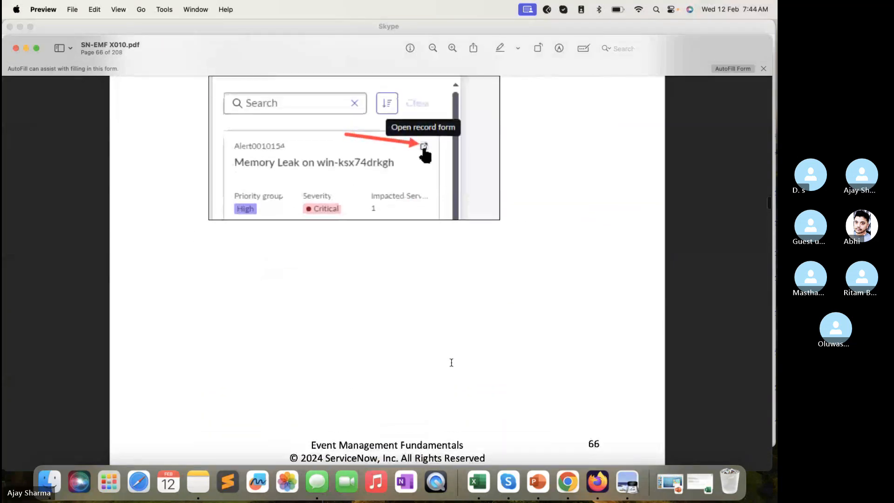
scroll(451, 362, "down", 8)
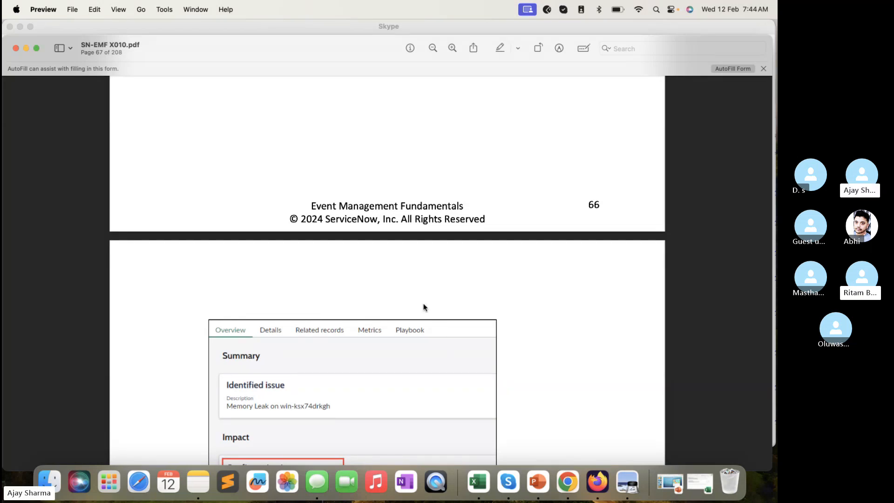
scroll(424, 306, "down", 5)
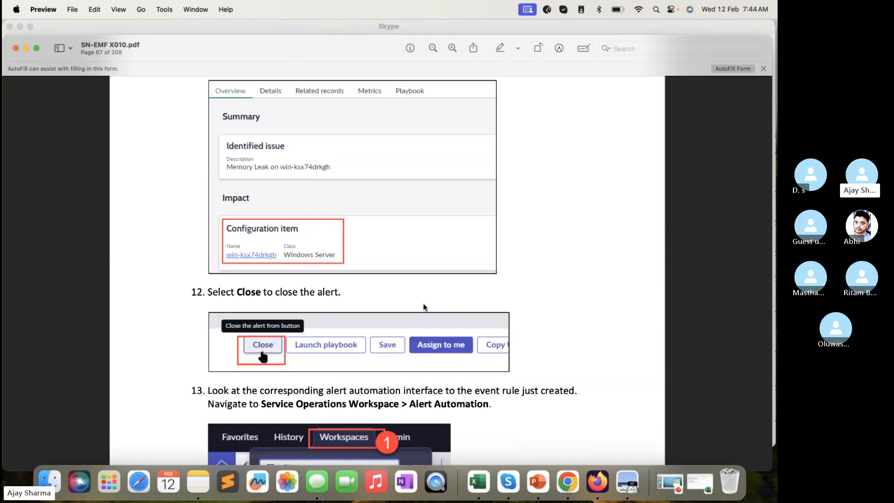
scroll(424, 307, "down", 4)
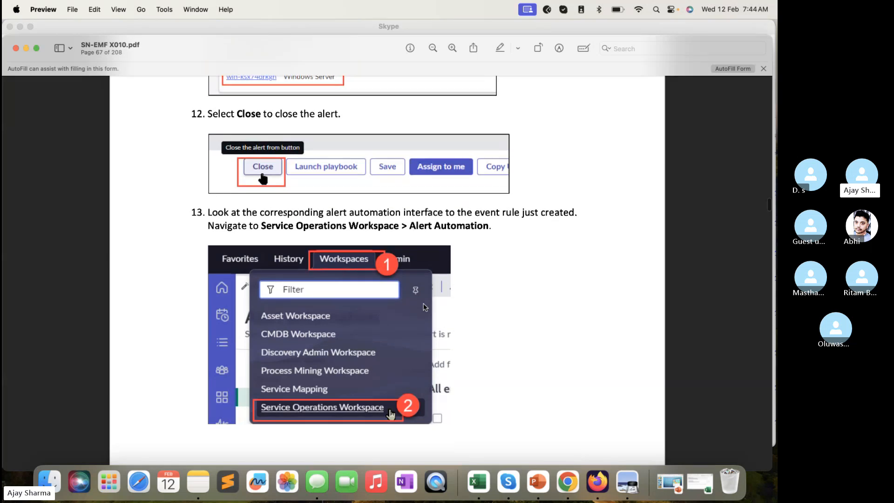
scroll(423, 303, "down", 9)
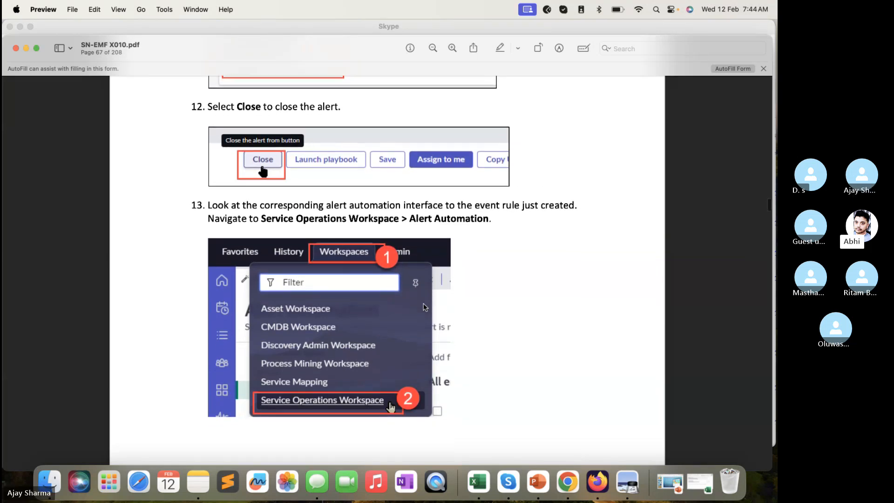
scroll(424, 306, "down", 3)
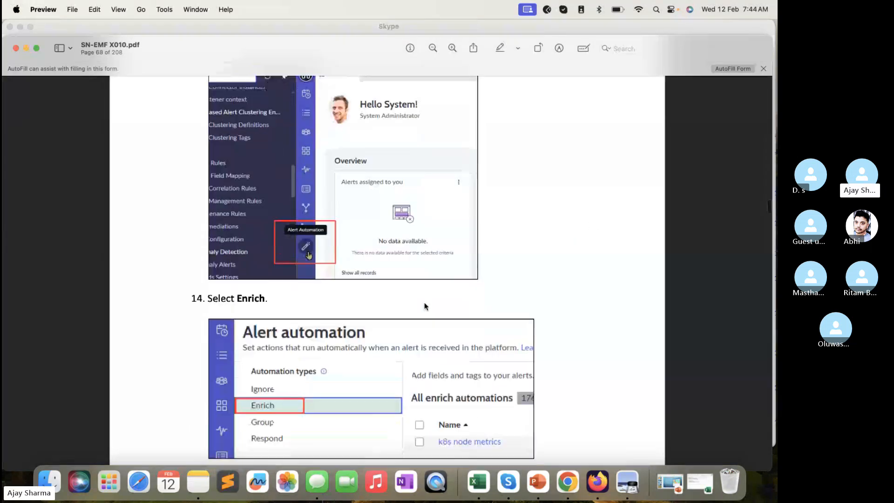
scroll(424, 306, "down", 5)
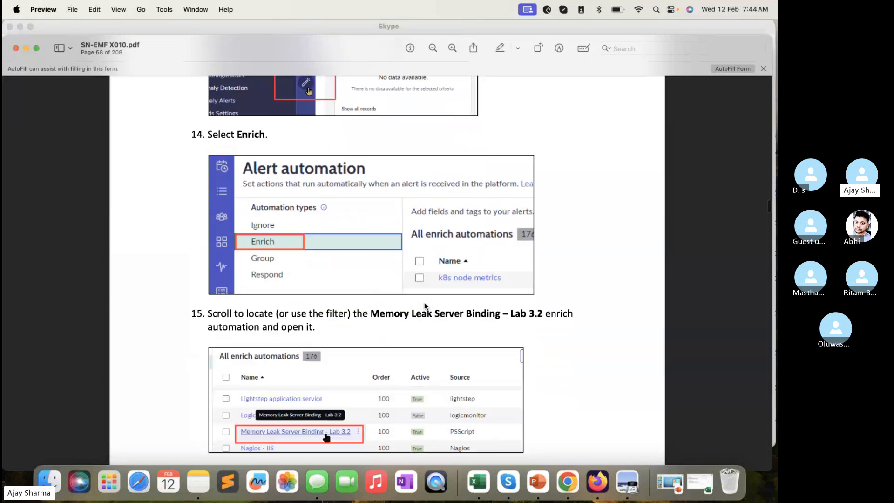
- Minimize the Skype call window so it no longer sits behind the lab guide
left_click(267, 23)
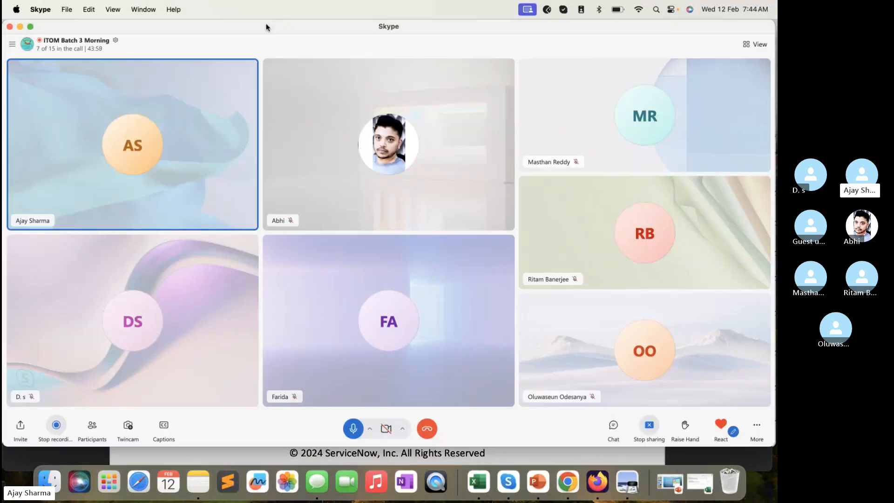
left_click(241, 449)
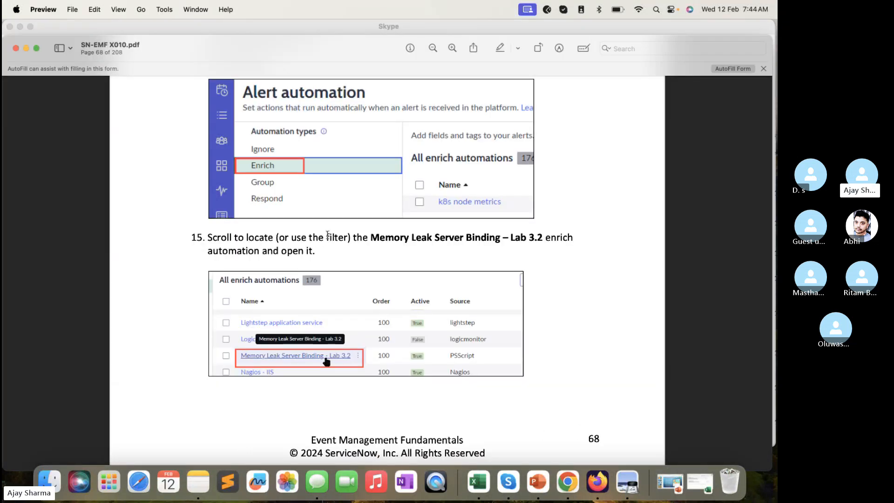
left_click(106, 28)
left_click(21, 26)
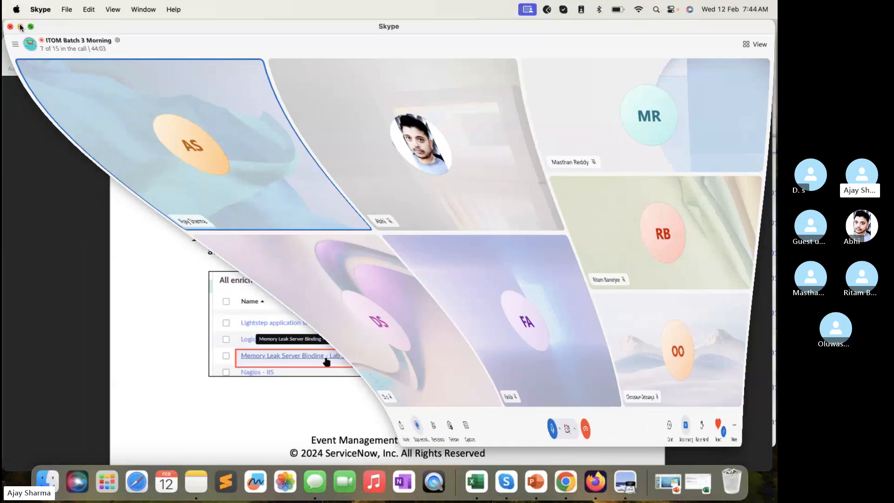
- Switch to Firefox and close the memory leak alert for win-ksx74drkgh from its alert record
left_click(262, 29)
left_click(345, 33)
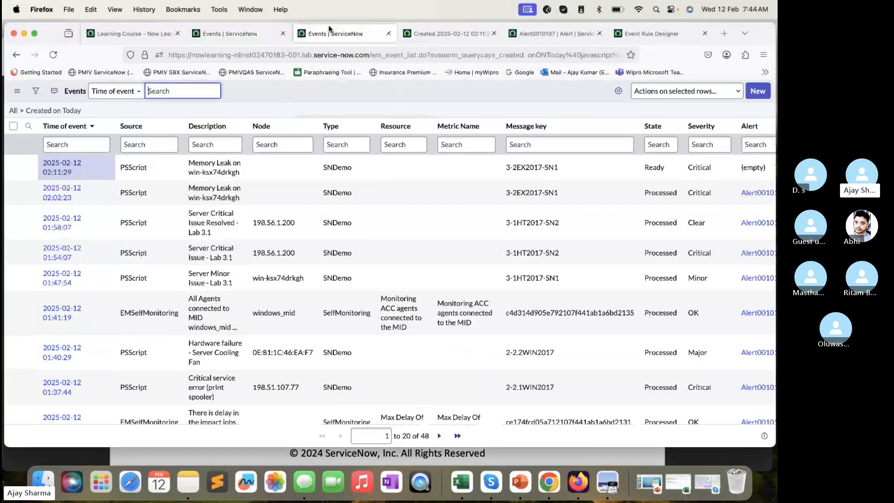
left_click(448, 35)
left_click(554, 33)
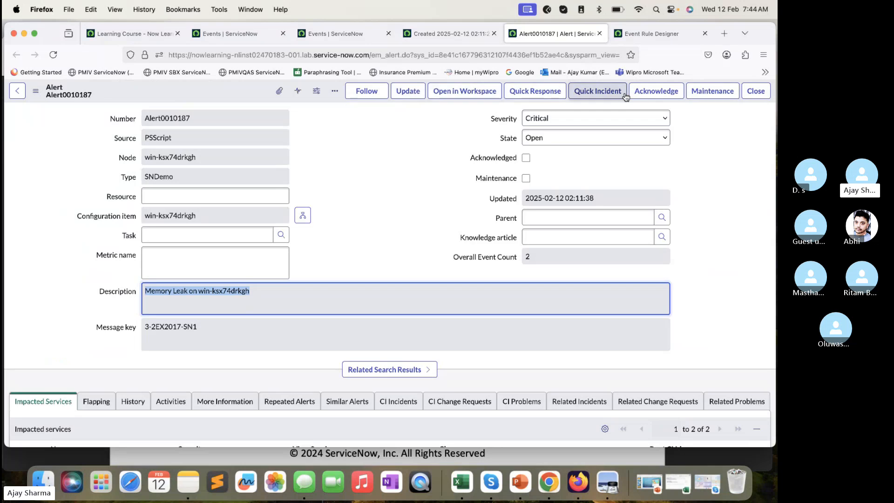
left_click(755, 90)
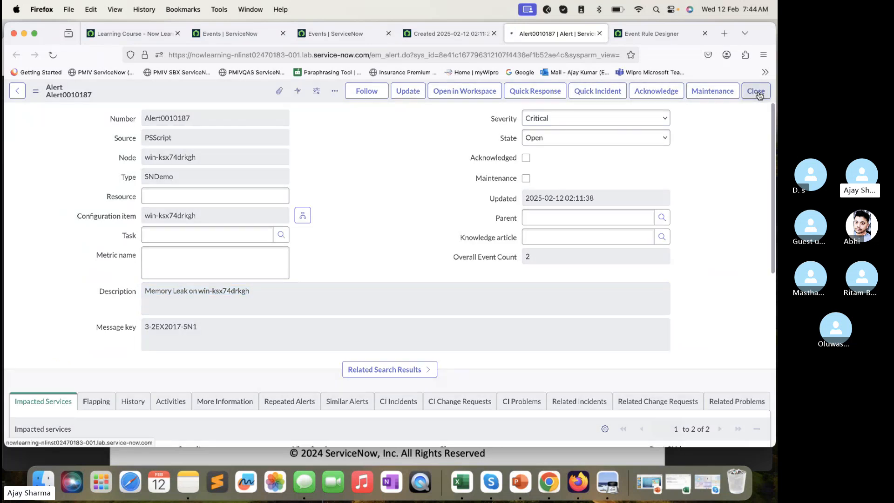
- Return to the lab guide in Preview and review steps 11 to 16, covering the service map alert and the Enrich alert automation
left_click(227, 449)
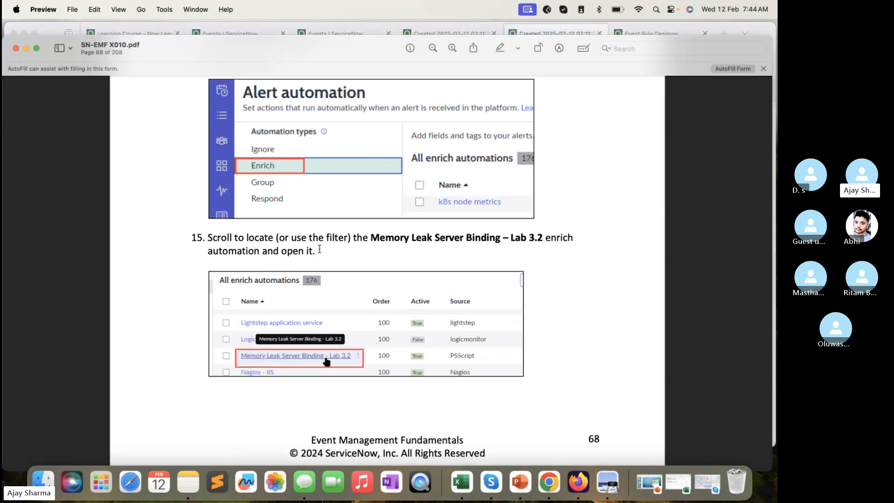
scroll(337, 176, "up", 10)
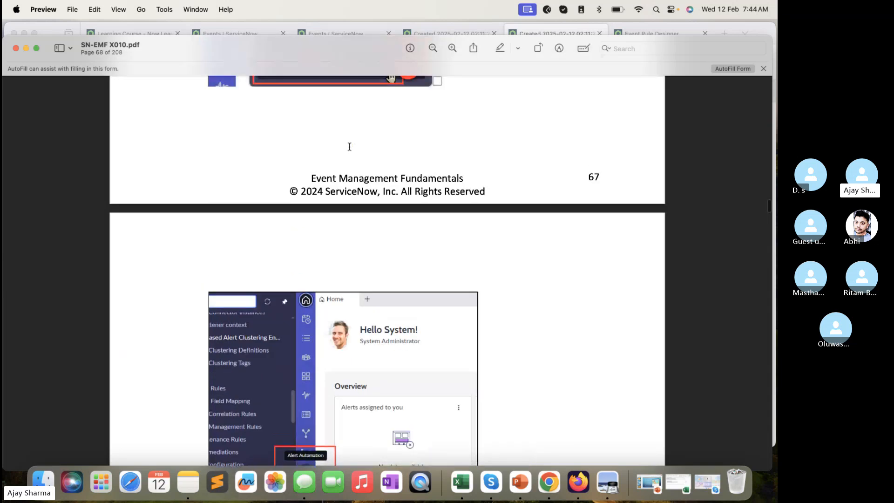
scroll(349, 147, "up", 5)
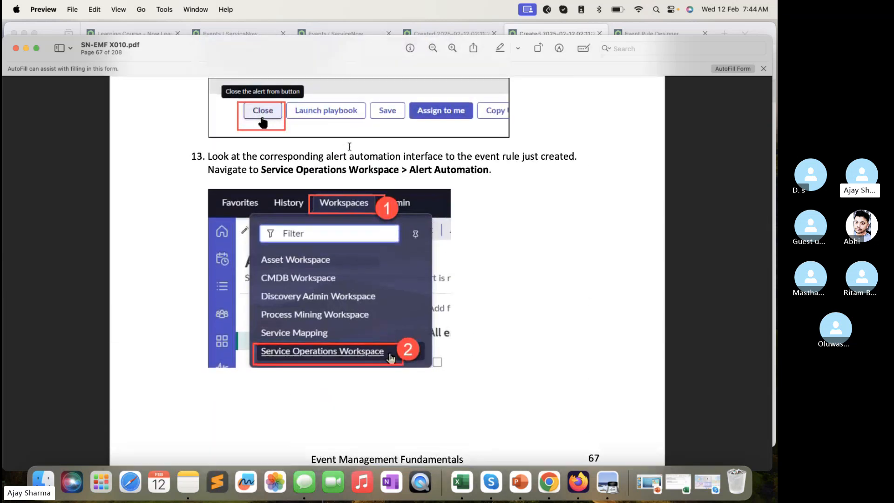
scroll(366, 175, "up", 8)
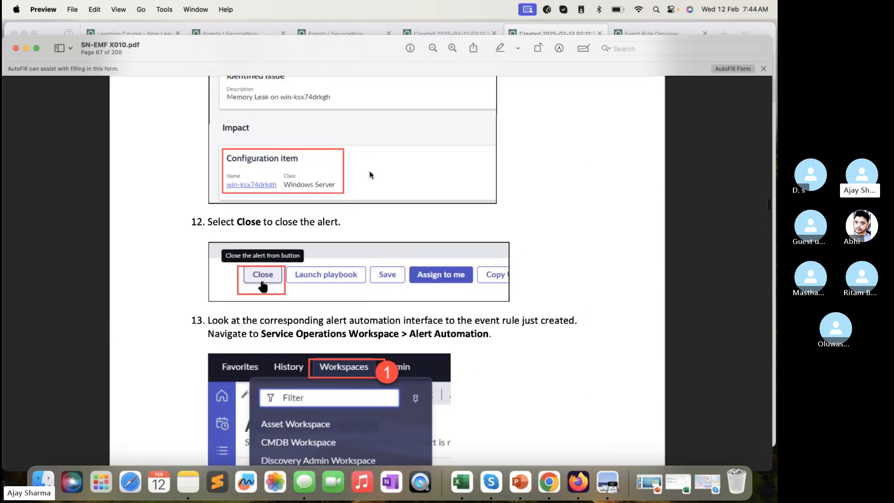
scroll(304, 164, "up", 15)
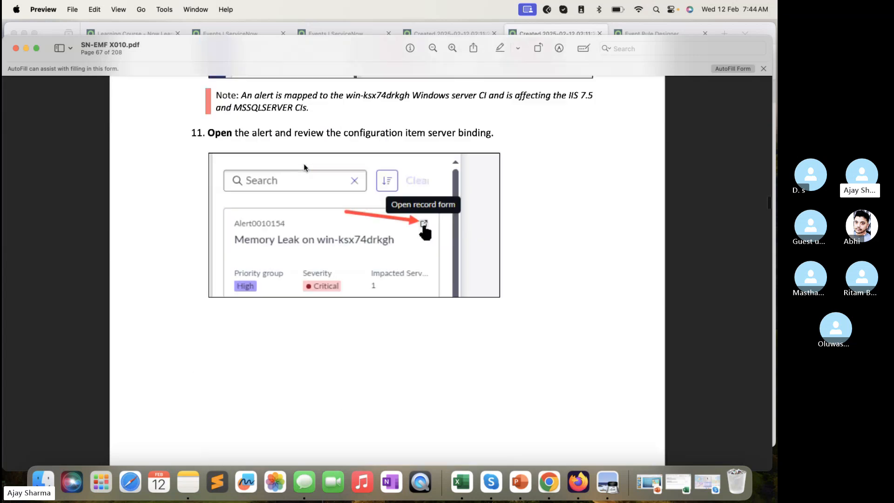
scroll(304, 166, "up", 12)
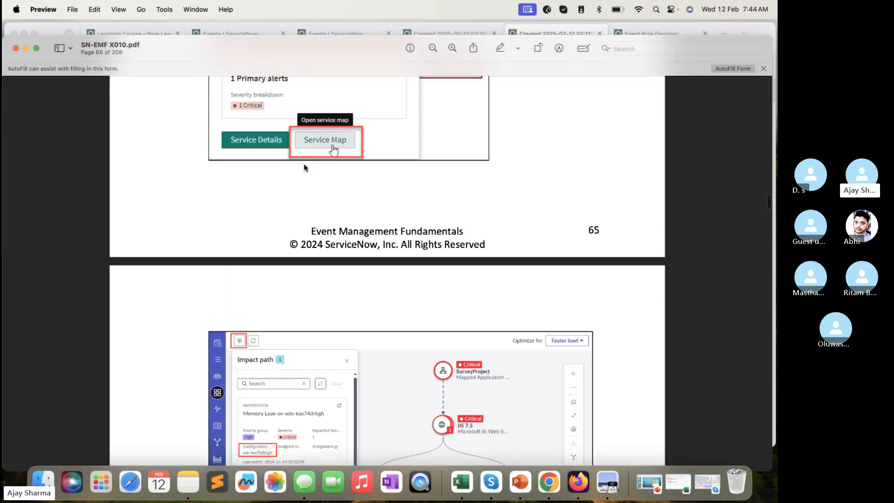
scroll(304, 163, "down", 18)
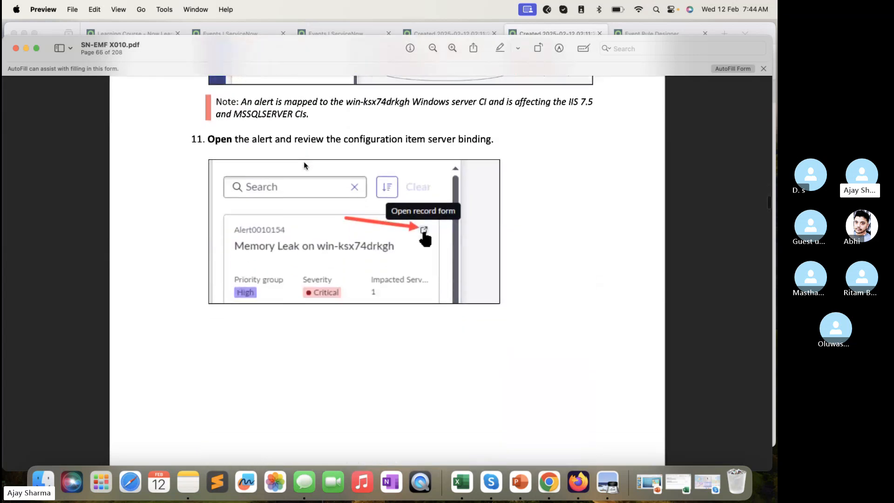
scroll(303, 165, "down", 20)
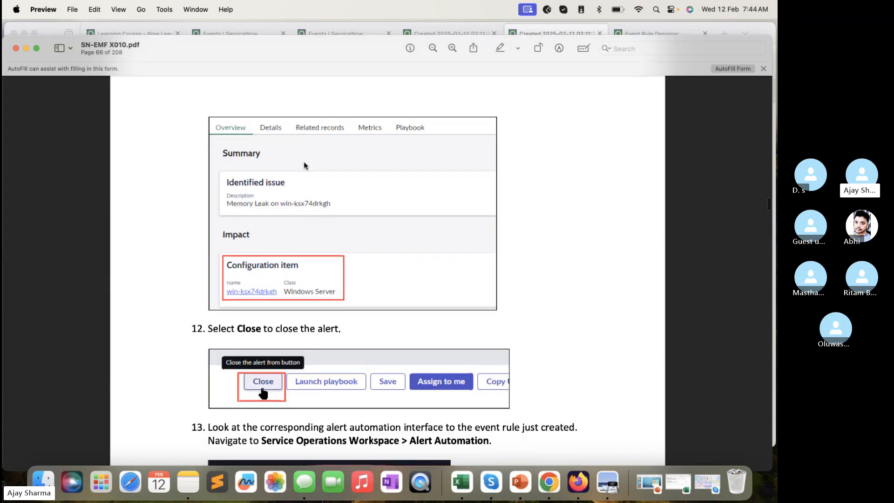
scroll(305, 165, "down", 10)
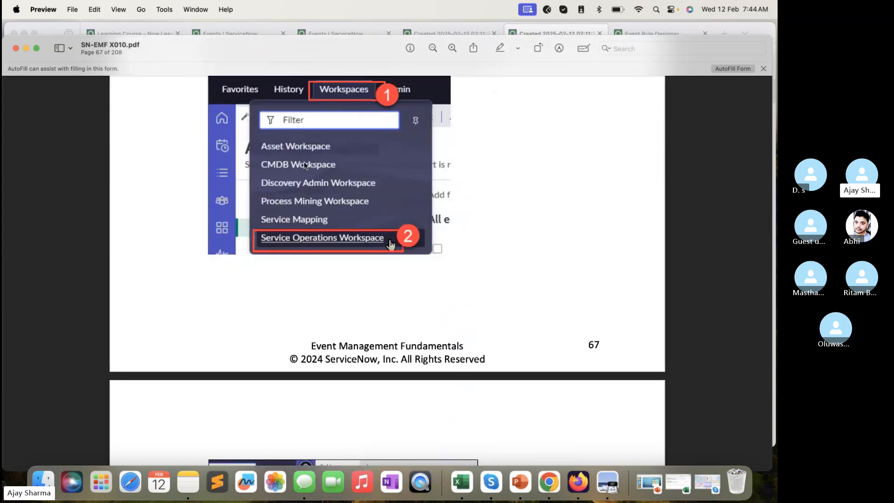
scroll(304, 165, "down", 16)
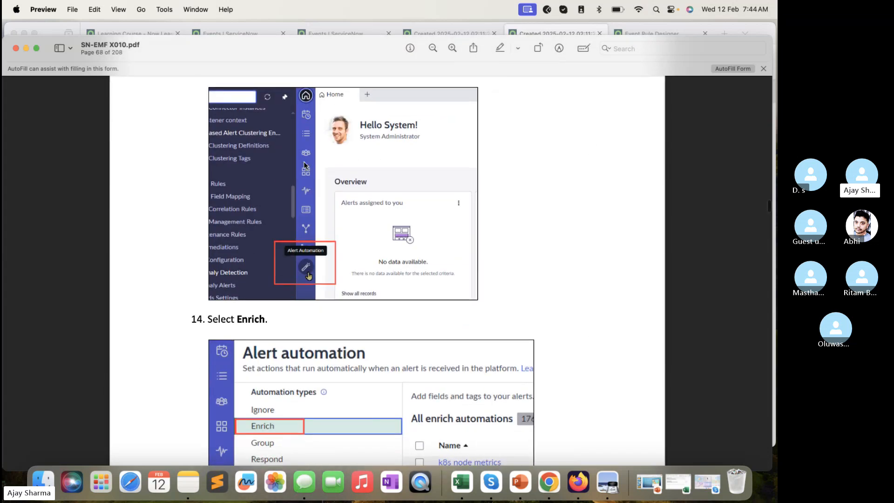
scroll(304, 165, "up", 10)
scroll(304, 165, "up", 14)
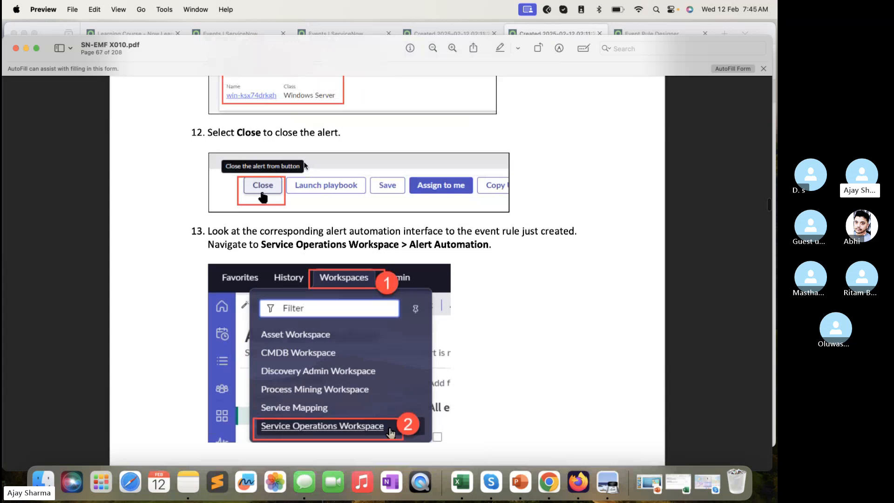
scroll(421, 232, "down", 7)
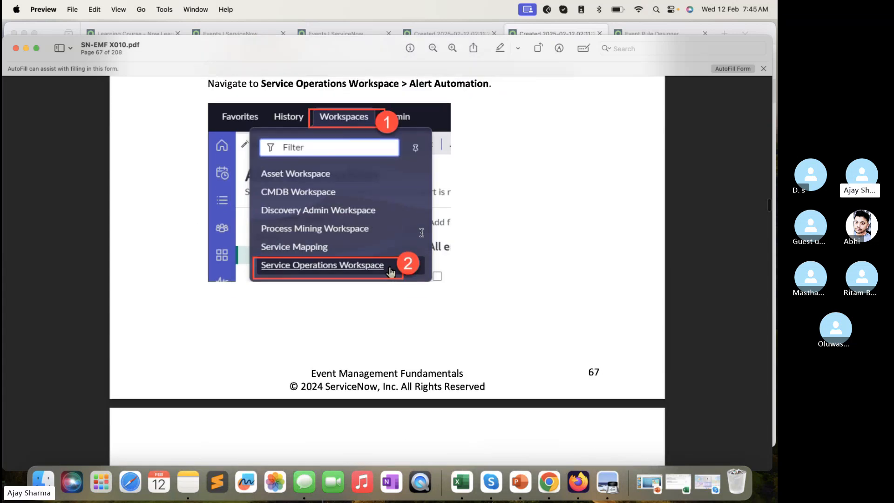
scroll(421, 232, "down", 14)
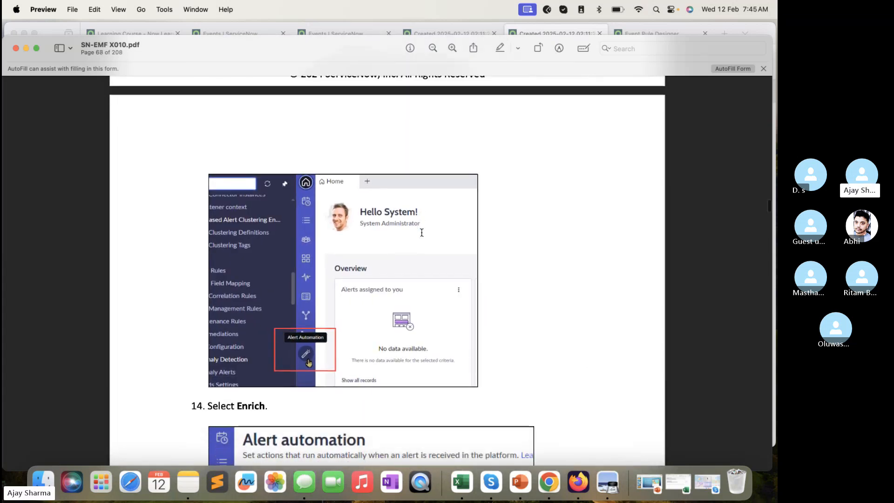
scroll(421, 232, "down", 20)
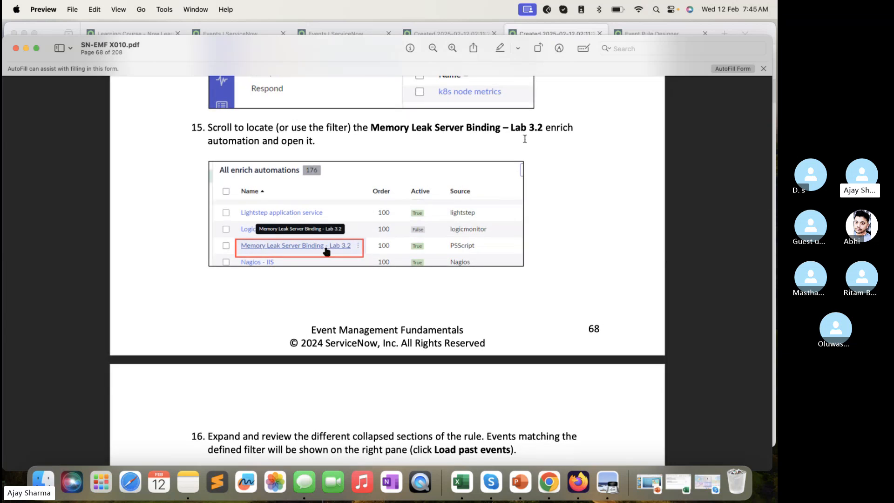
scroll(420, 313, "down", 12)
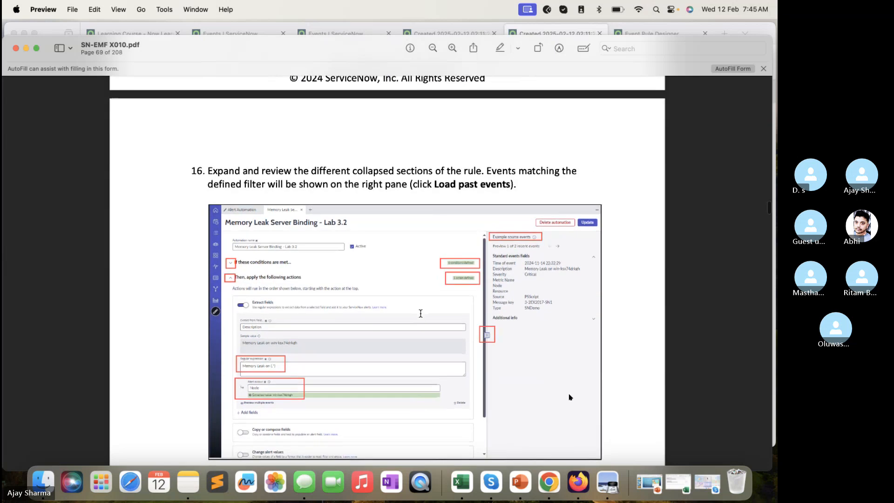
- Read section D, Process an Event Without a Node or Severity, in the lab guide through step 7
scroll(420, 312, "down", 14)
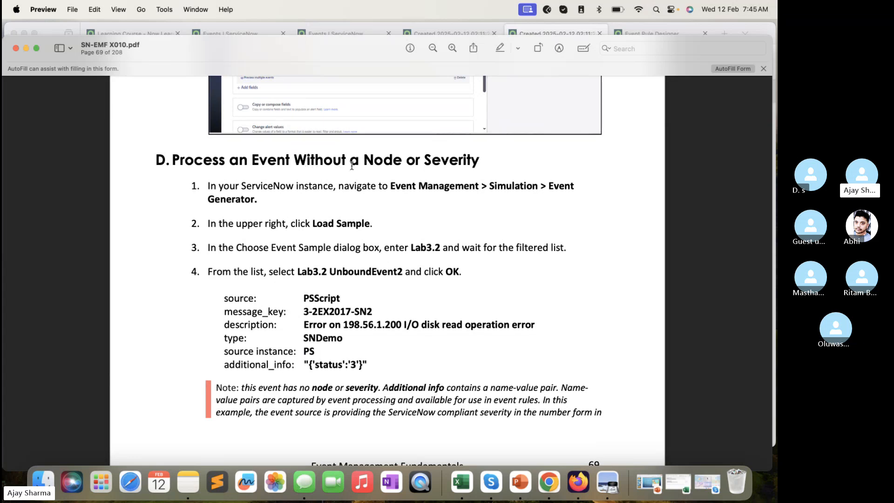
left_click_drag(484, 160, 264, 138)
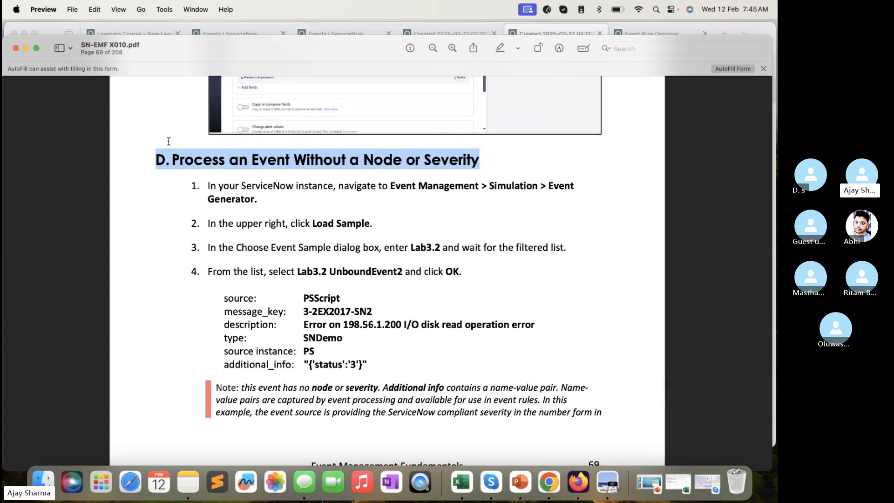
scroll(373, 235, "down", 3)
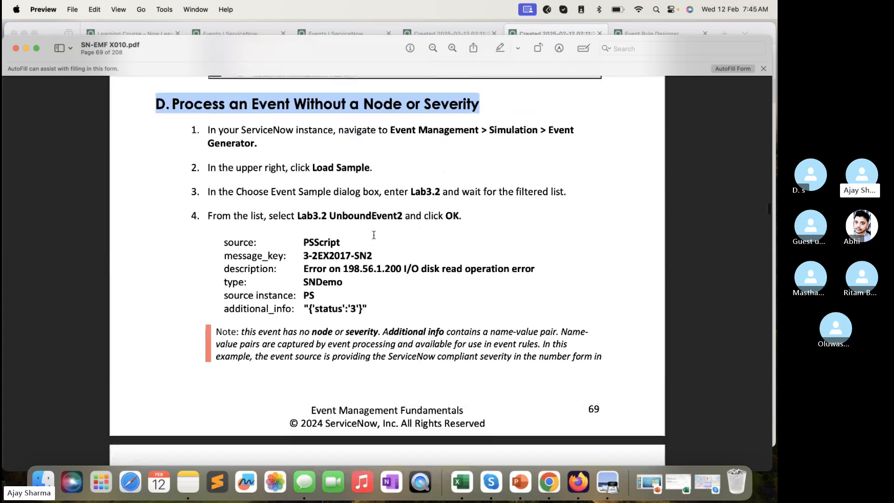
scroll(373, 234, "down", 10)
scroll(373, 234, "down", 2)
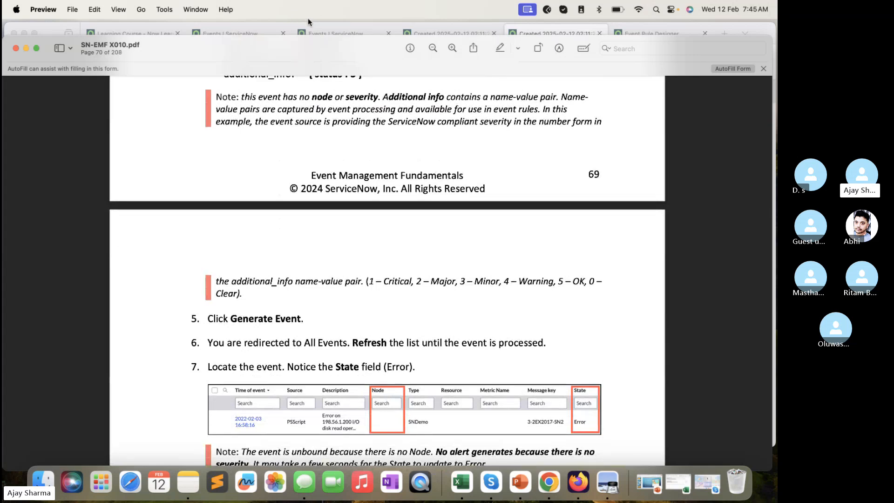
- Switch to Firefox, return to the Event Generator form and load the Lab3.2 UnboundEvent2 sample
left_click(326, 33)
left_click(419, 36)
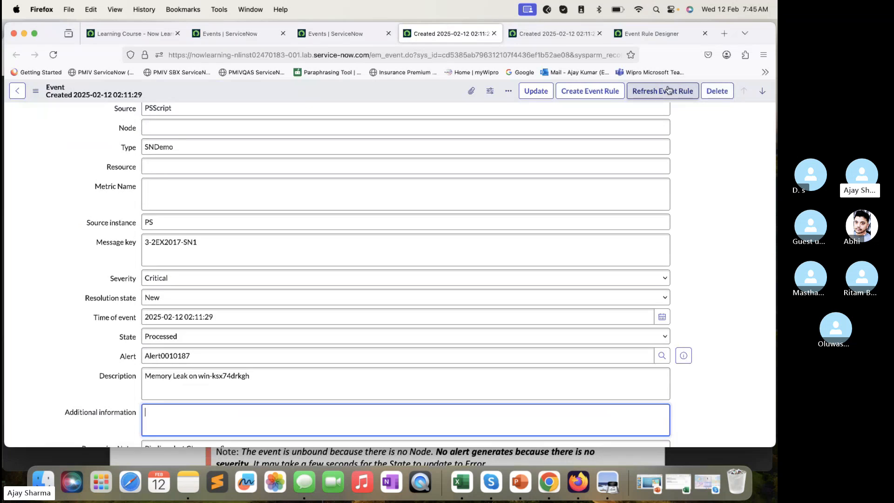
left_click(359, 37)
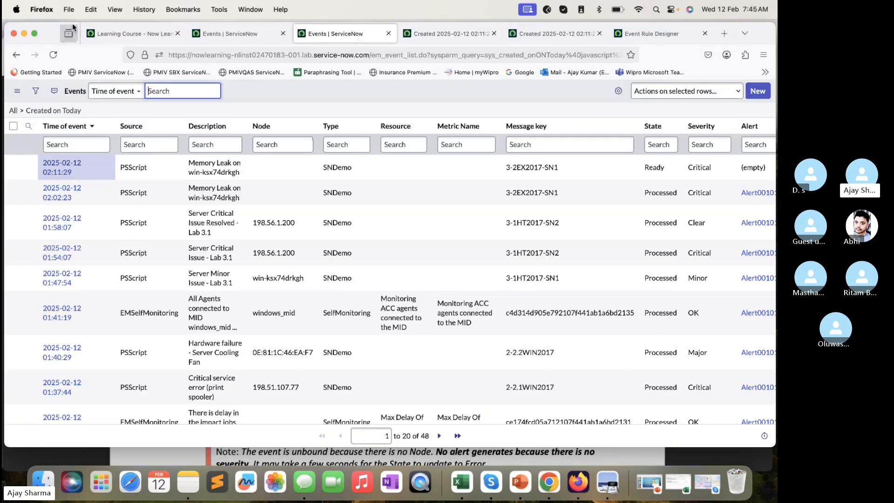
left_click(15, 54)
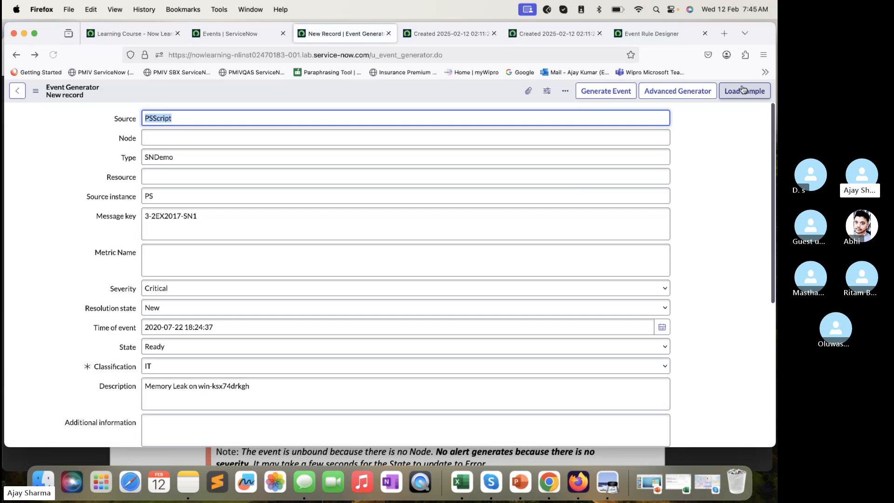
left_click(742, 90)
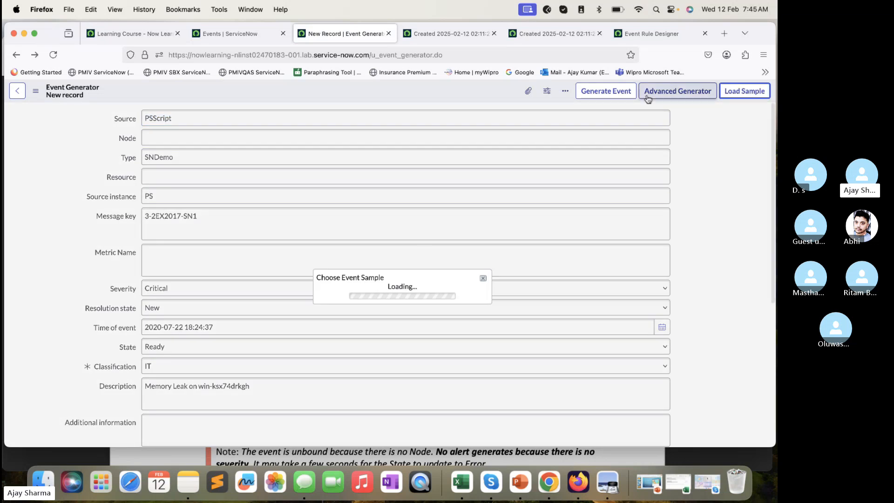
left_click(430, 283)
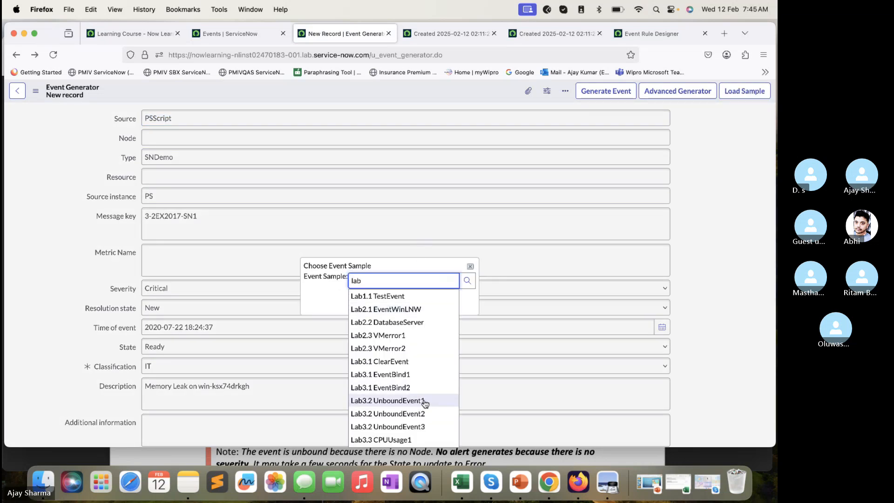
left_click(415, 414)
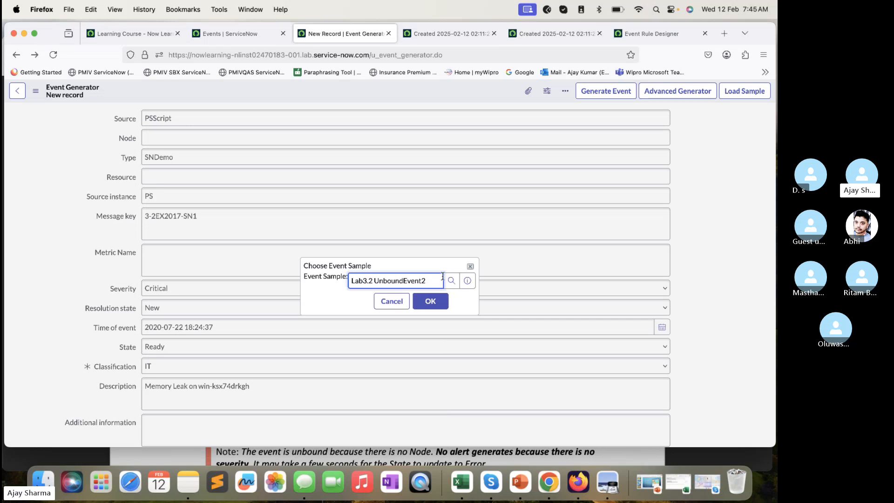
left_click(436, 303)
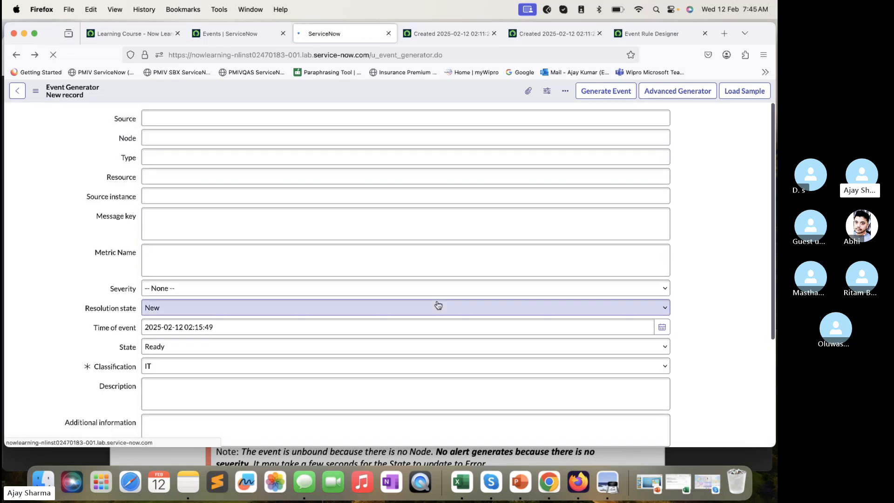
- Check the Node, State and Additional information fields of the loaded sample, keep its values and generate the event
left_click(176, 134)
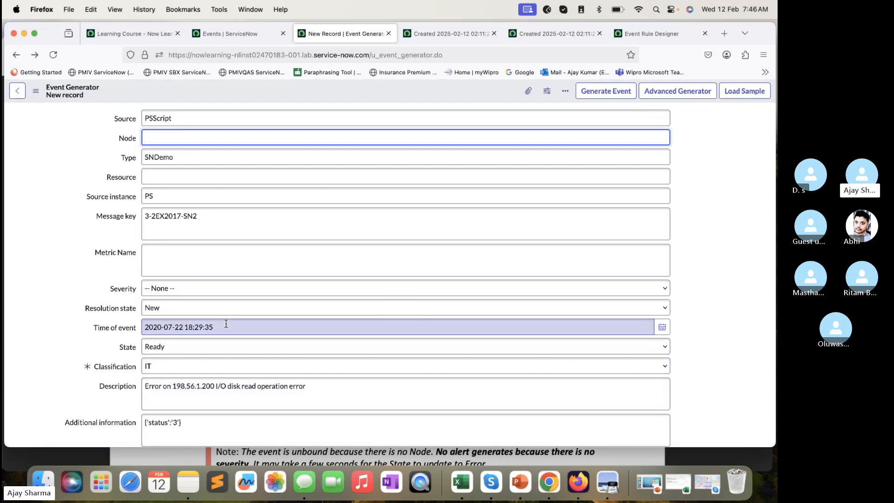
left_click(205, 348)
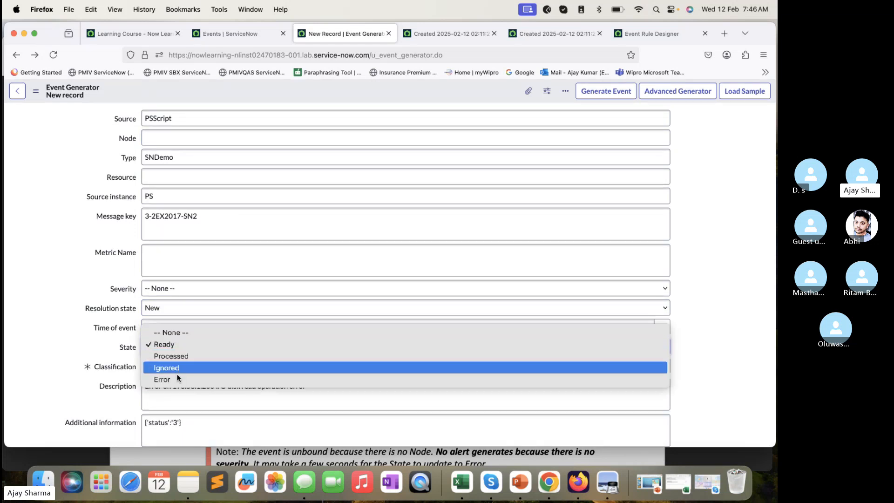
left_click(115, 404)
scroll(256, 393, "down", 3)
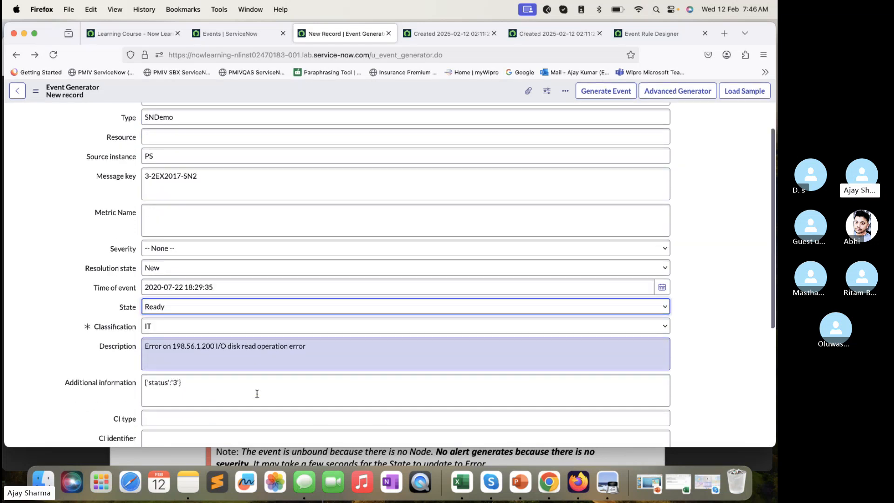
scroll(226, 343, "up", 3)
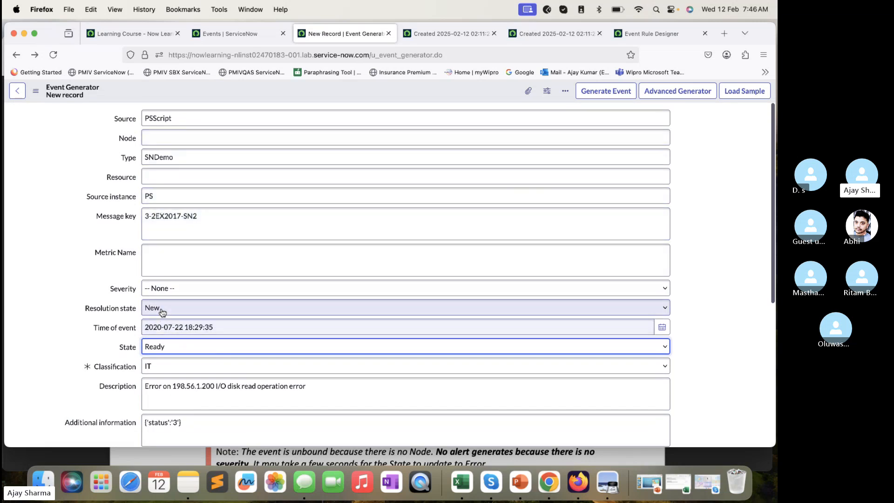
left_click(602, 92)
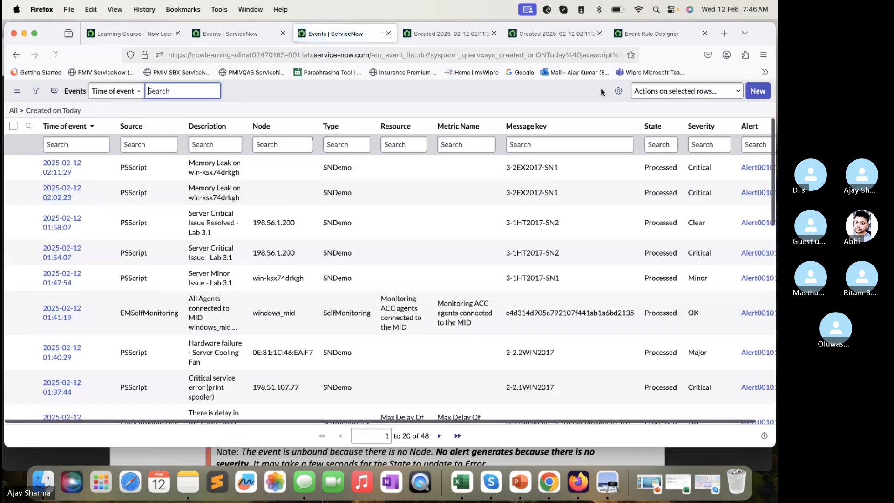
- Refresh the Events list until the new disk read error event is processed, and open that event in a new tab
left_click(54, 55)
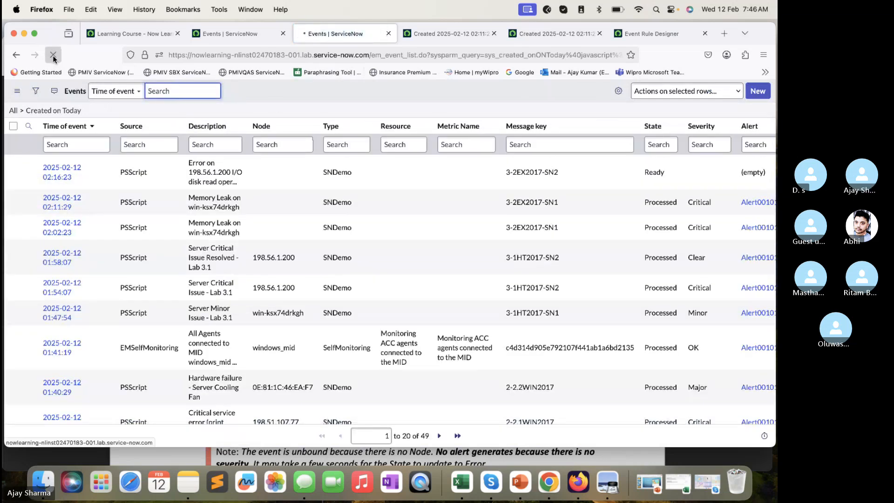
left_click(54, 56)
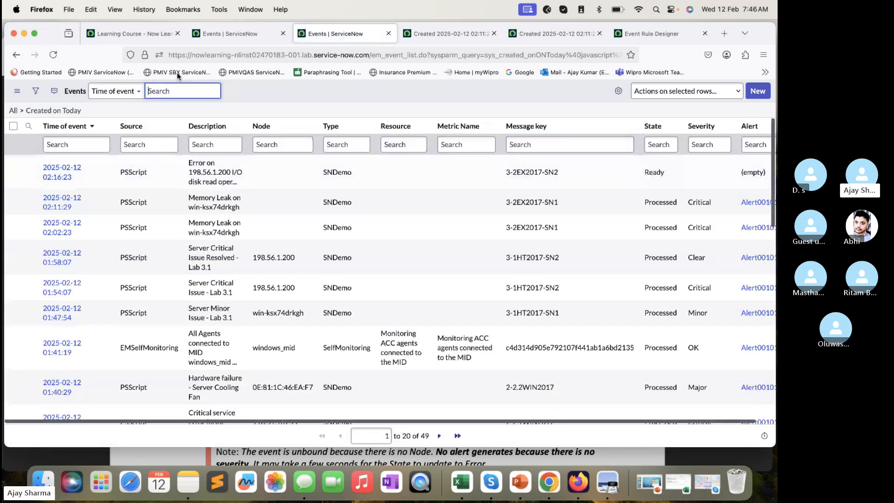
left_click(53, 55)
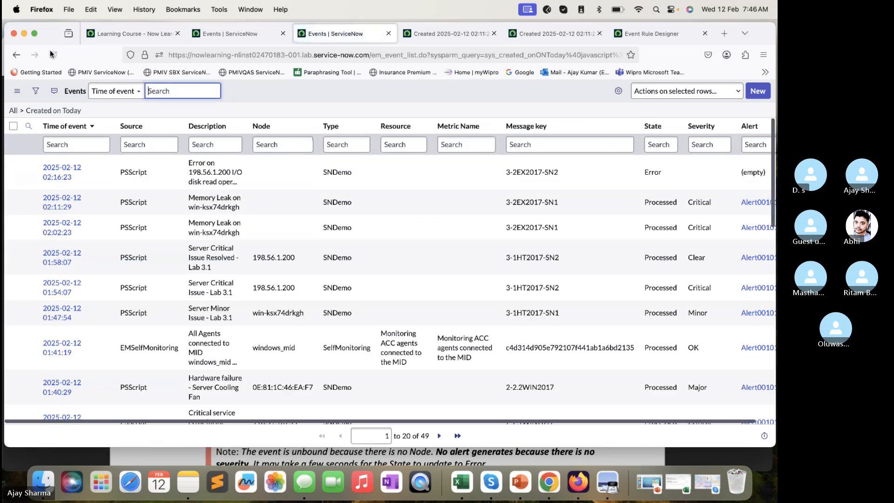
left_click(60, 172, "super")
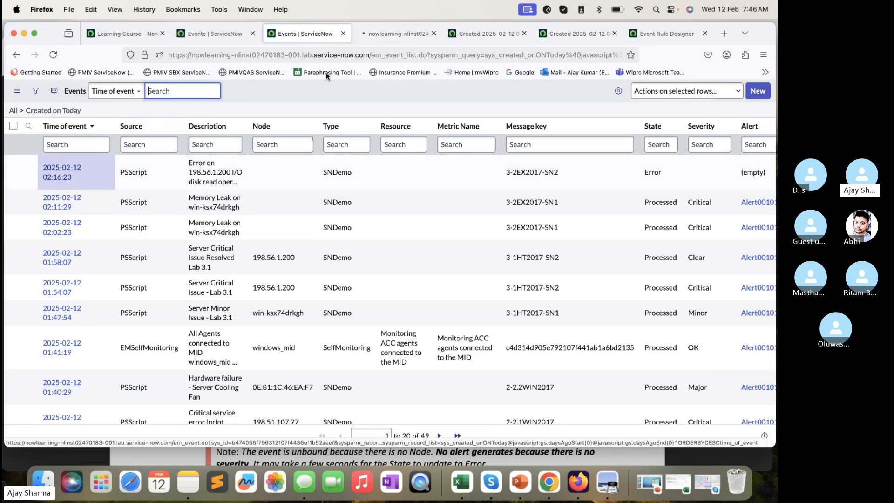
- Close the two older memory leak event tabs and bring up the disk read error event record
left_click(479, 33)
left_click(524, 34)
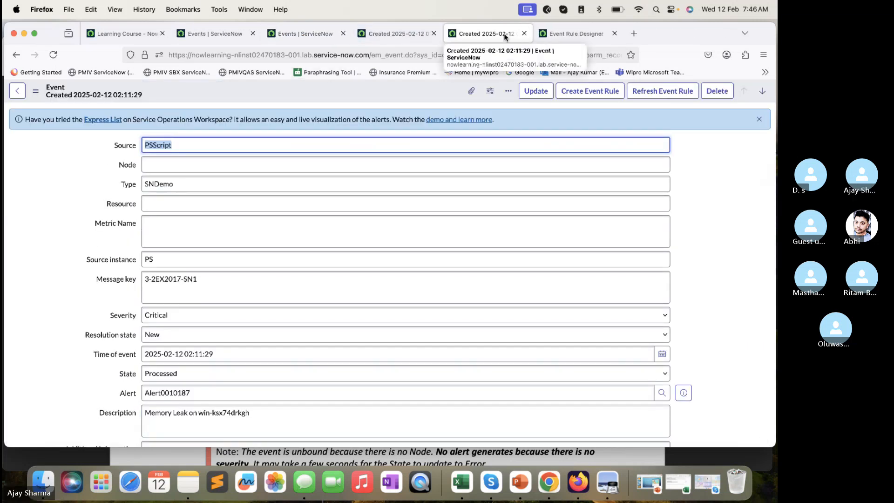
left_click(524, 33)
left_click(396, 33)
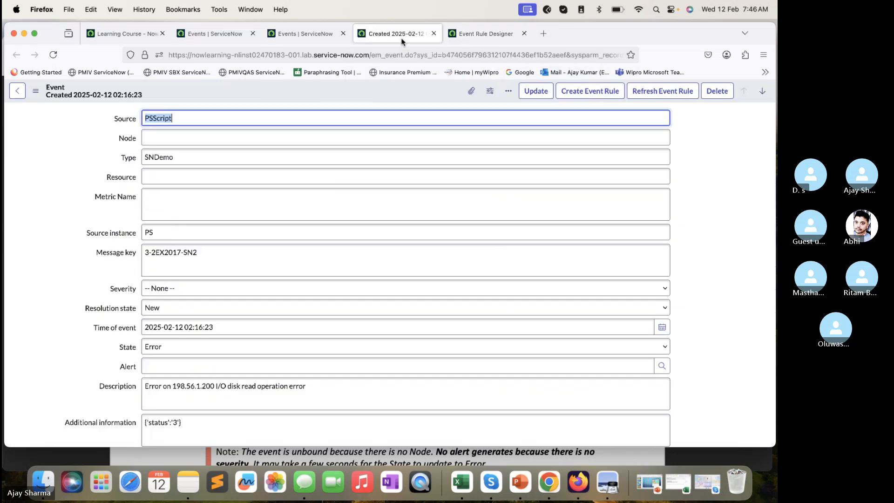
- Examine the disk read event's severity, state, additional information, error message and processing notes
scroll(308, 195, "down", 5)
scroll(308, 194, "up", 8)
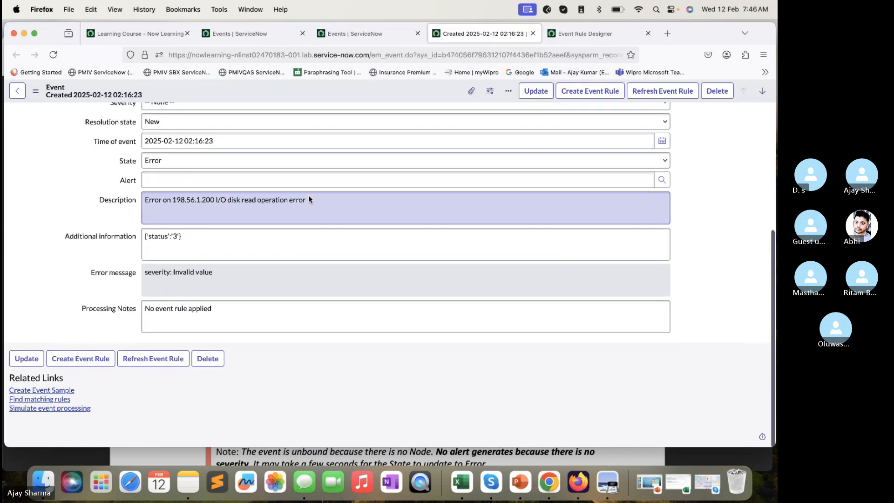
scroll(196, 135, "down", 4)
scroll(202, 364, "down", 3)
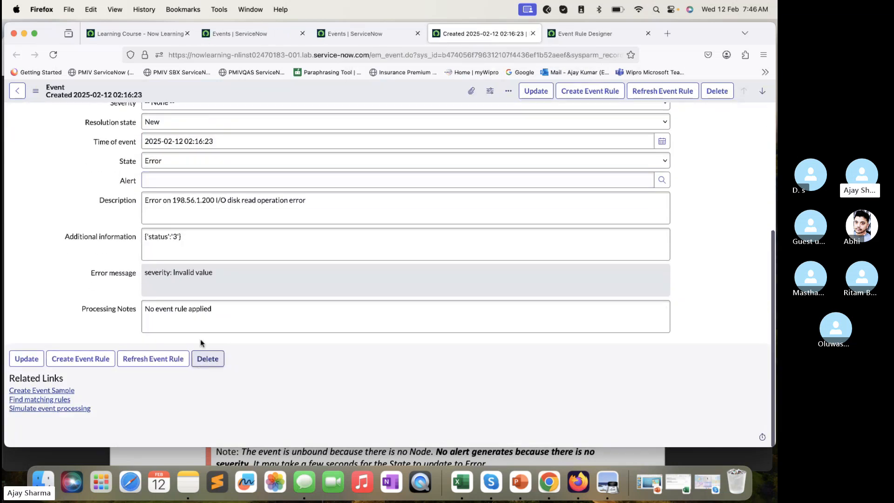
left_click_drag(212, 275, 156, 289)
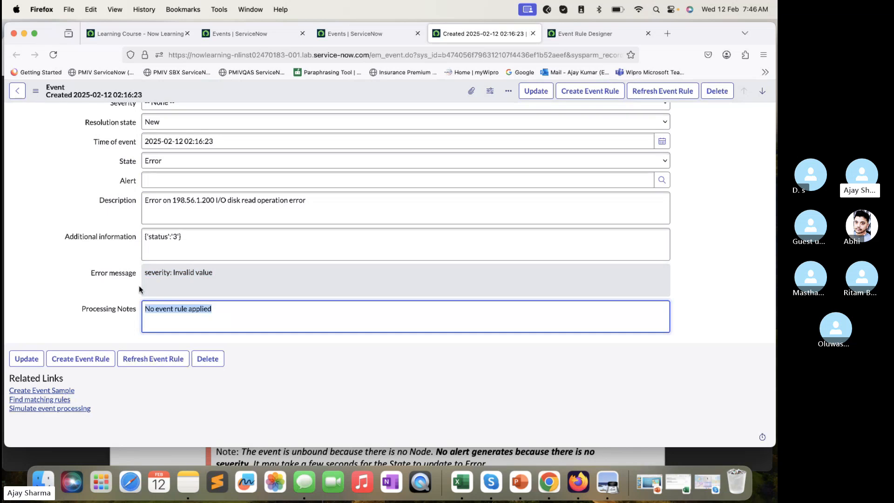
scroll(190, 173, "up", 5)
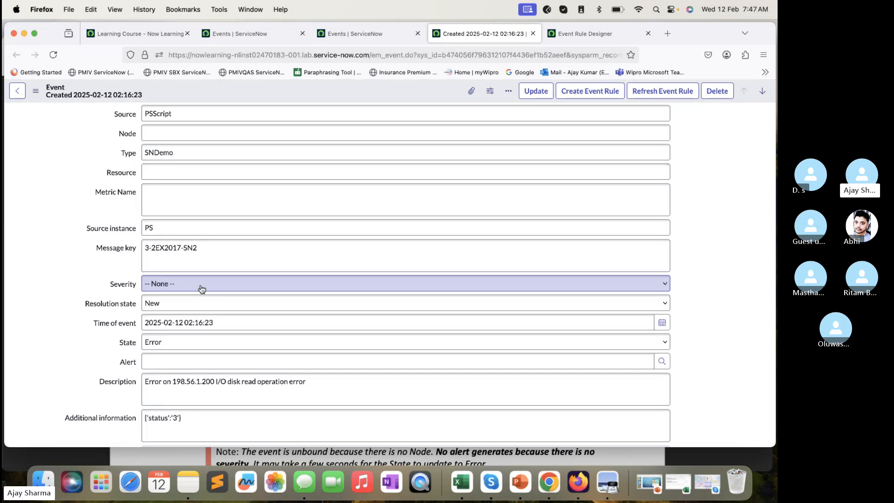
scroll(202, 289, "down", 2)
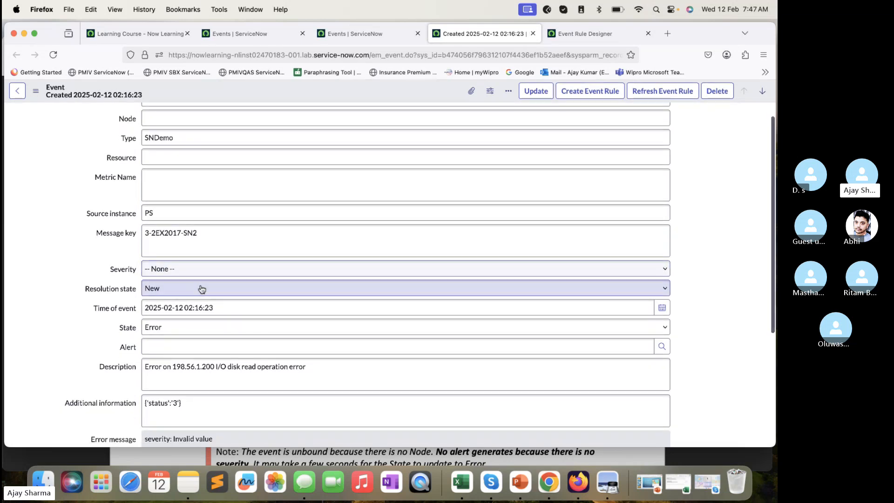
scroll(201, 289, "down", 3)
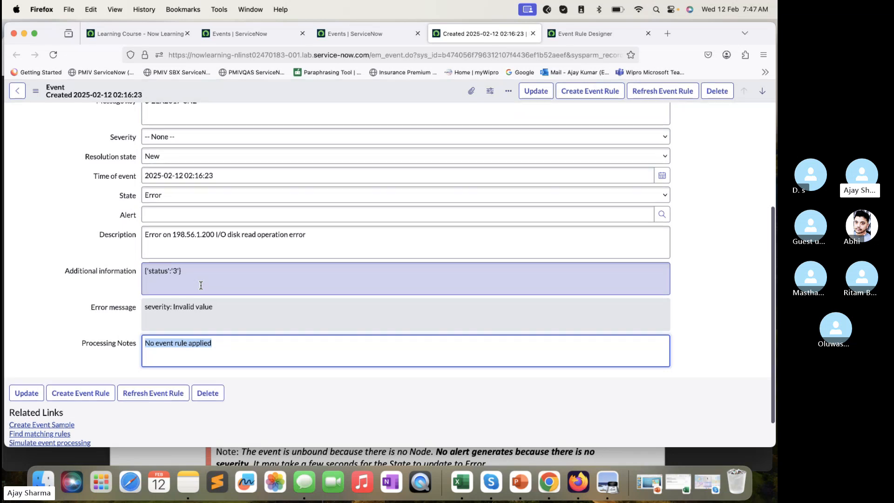
scroll(201, 285, "down", 1)
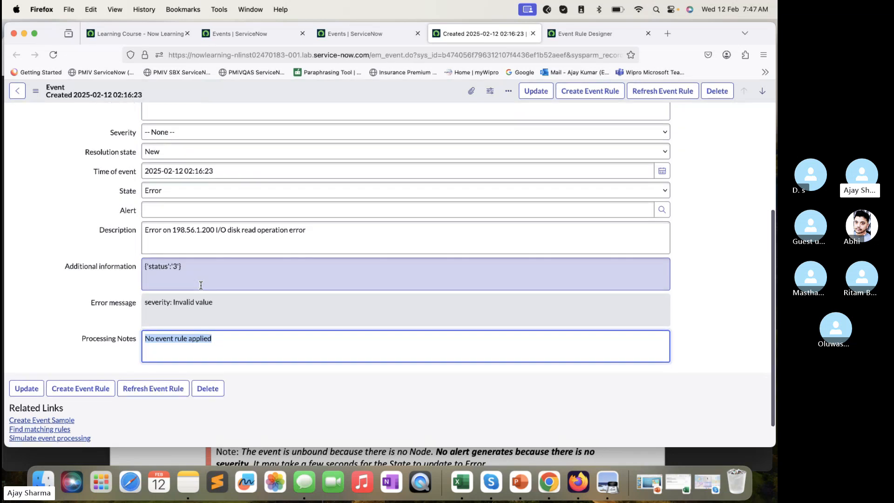
- Switch to the lab guide in Preview and review steps 5 to 10, covering opening the event and creating its event rule
left_click(196, 446)
scroll(307, 334, "down", 10)
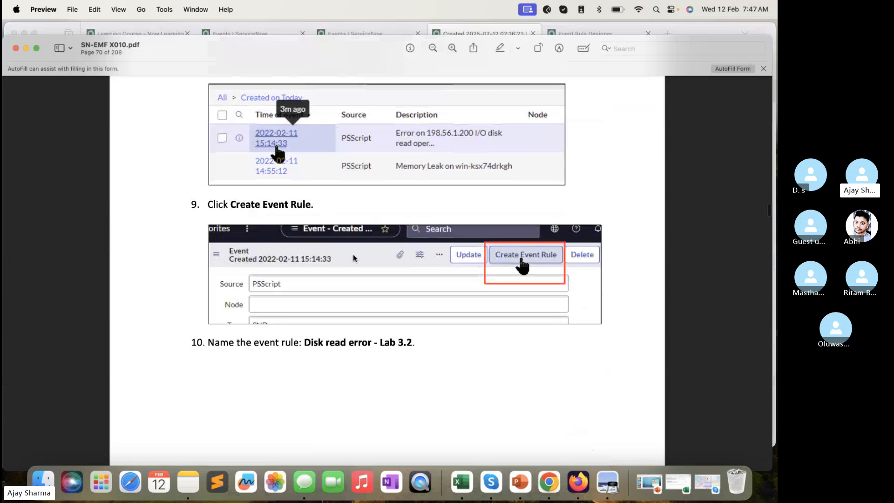
scroll(353, 254, "down", 10)
scroll(352, 253, "up", 10)
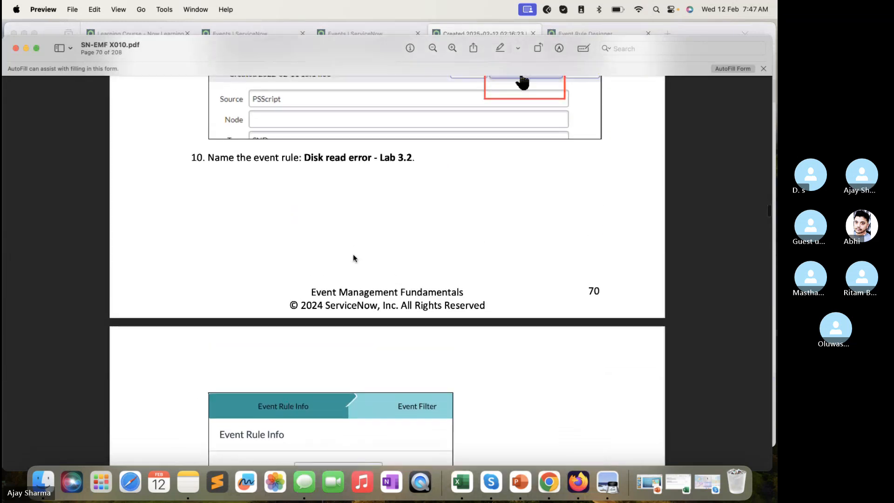
scroll(353, 255, "up", 8)
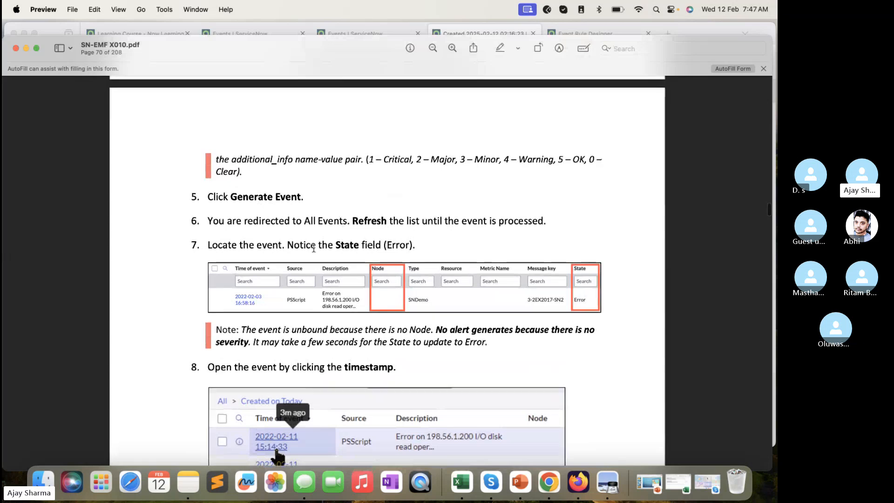
scroll(476, 328, "down", 3)
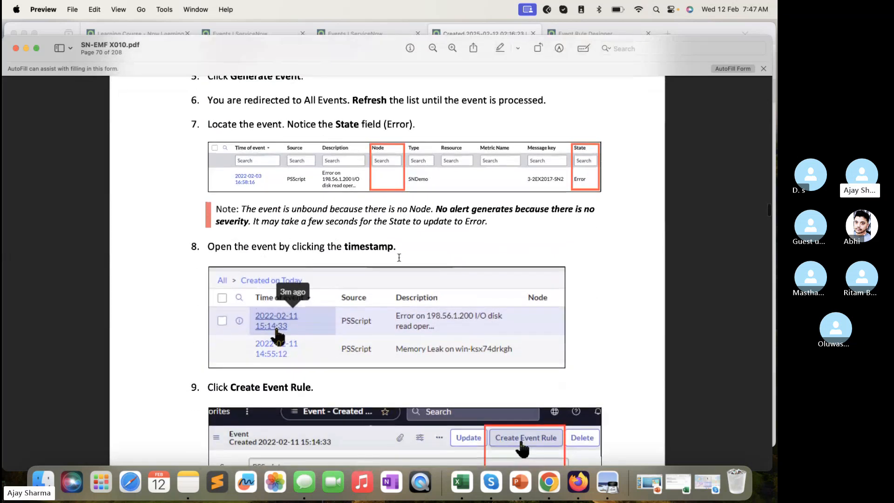
scroll(399, 257, "down", 5)
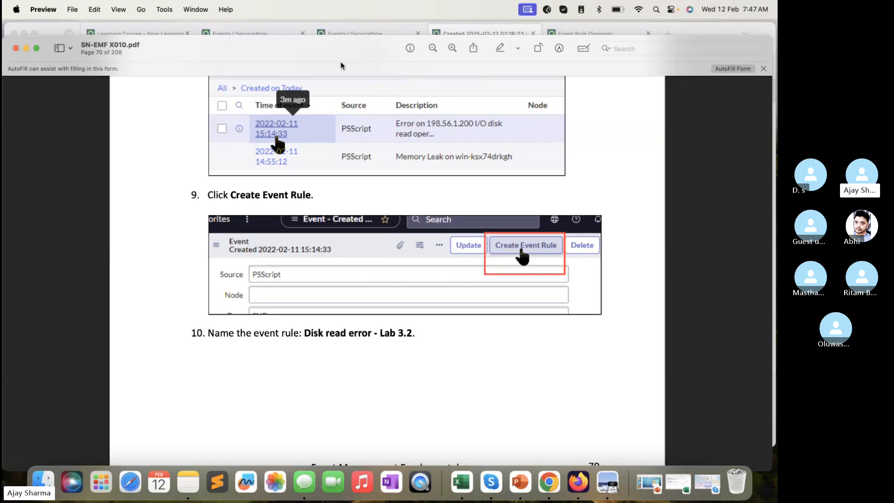
- Switch to Firefox and start creating an event rule from the disk read error event record
left_click(368, 27)
left_click(465, 38)
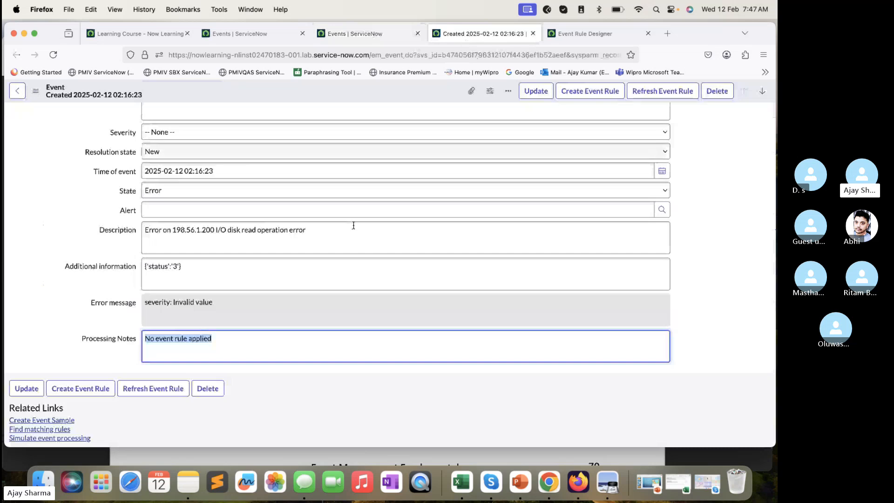
scroll(354, 225, "up", 5)
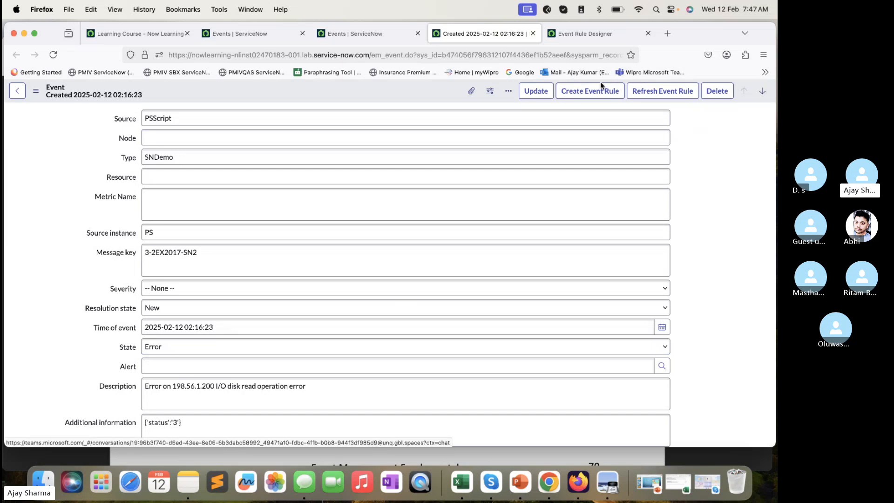
left_click(595, 37)
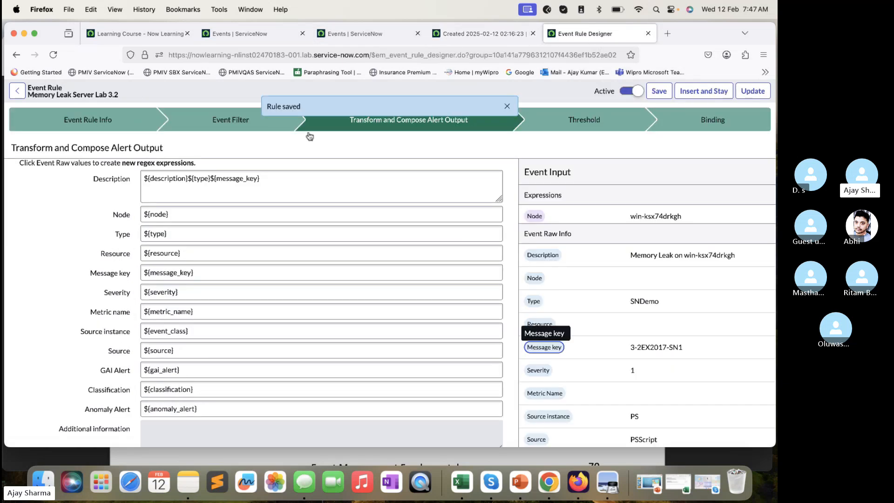
left_click(512, 33)
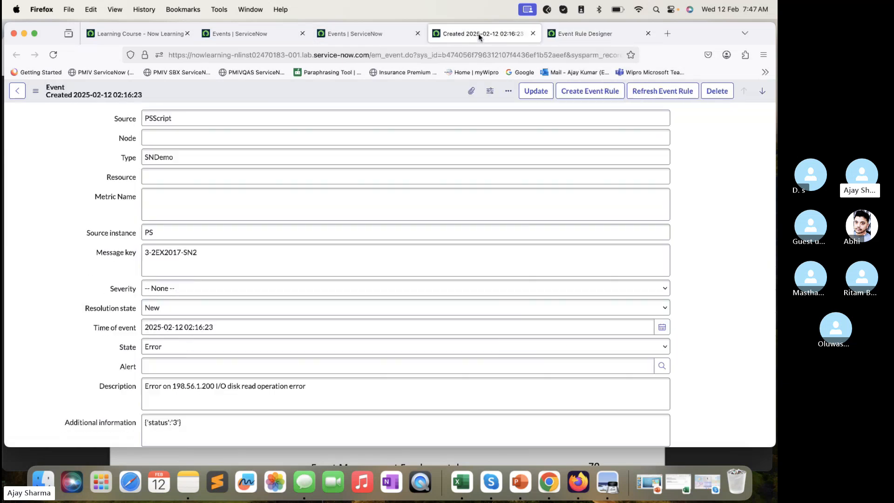
left_click(581, 93)
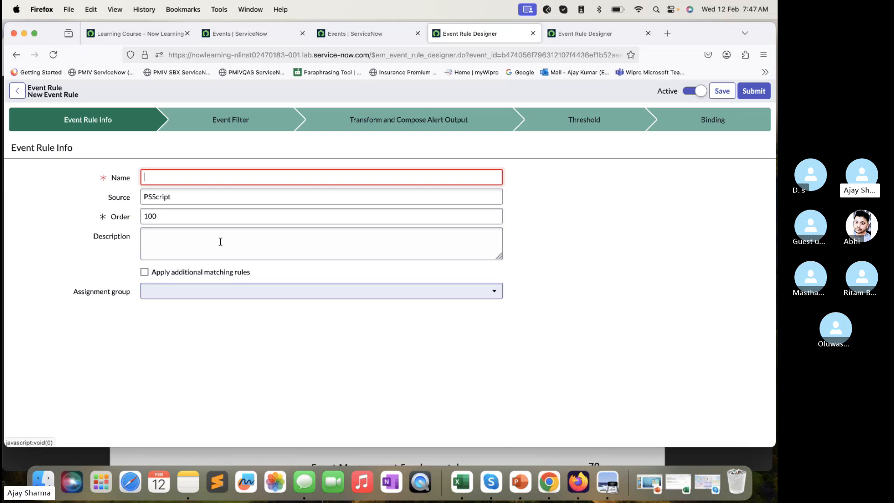
- Check the rule name in the Preview lab guide and name the new event rule "Disk Read error lab 3.2" in Firefox
left_click(310, 457)
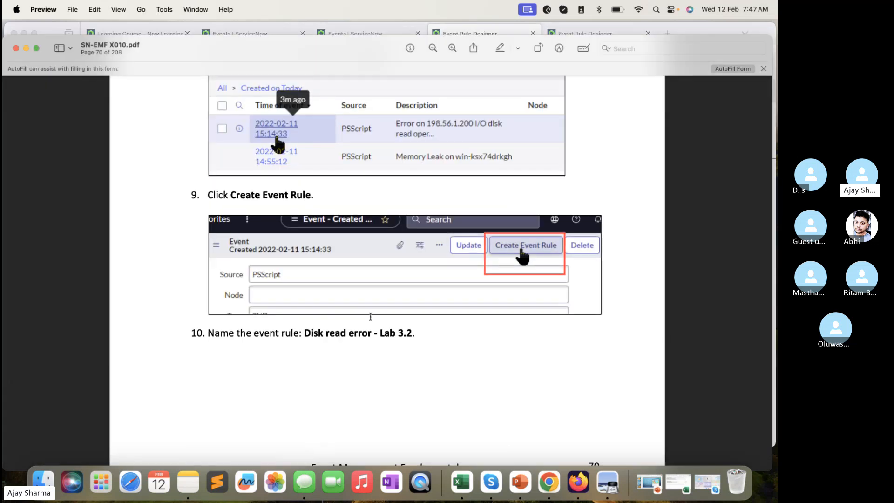
scroll(370, 316, "down", 5)
scroll(370, 316, "up", 5)
scroll(371, 316, "down", 10)
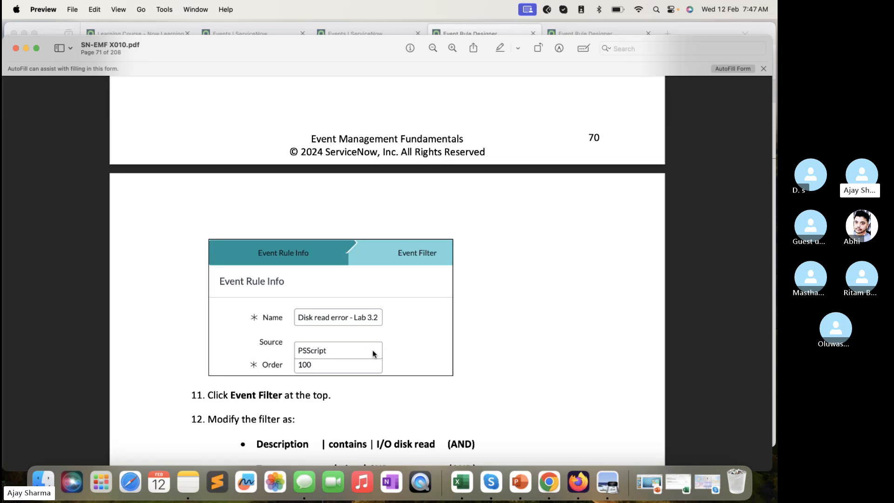
left_click(462, 28)
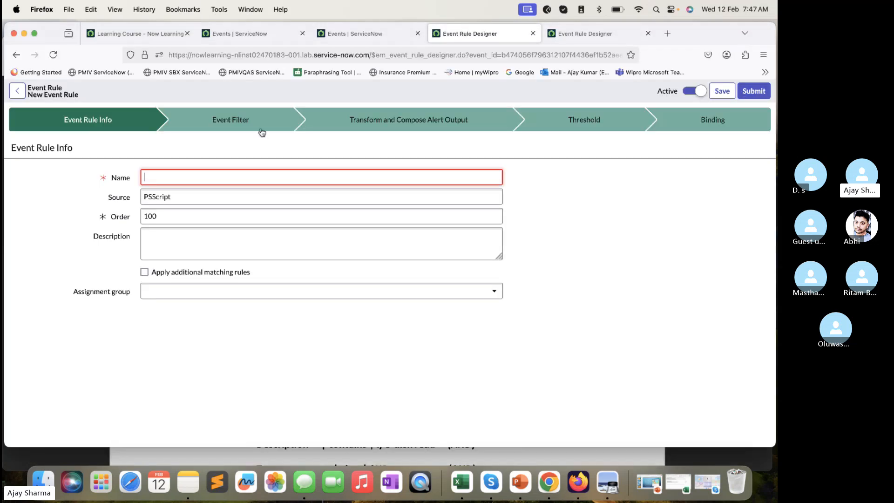
left_click(199, 174)
type("Disk Read error lab 3.2")
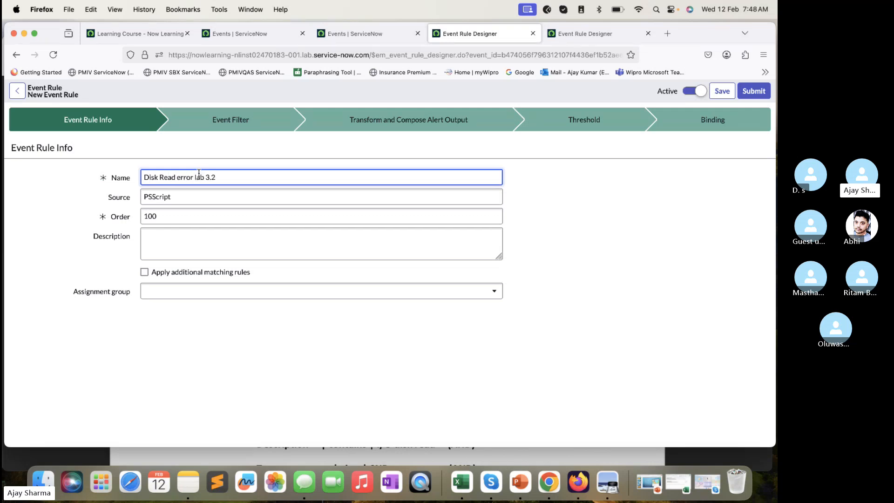
- Review guide steps 11 to 14 in Preview and open the new rule's Event Filter stage in Firefox
left_click(317, 448)
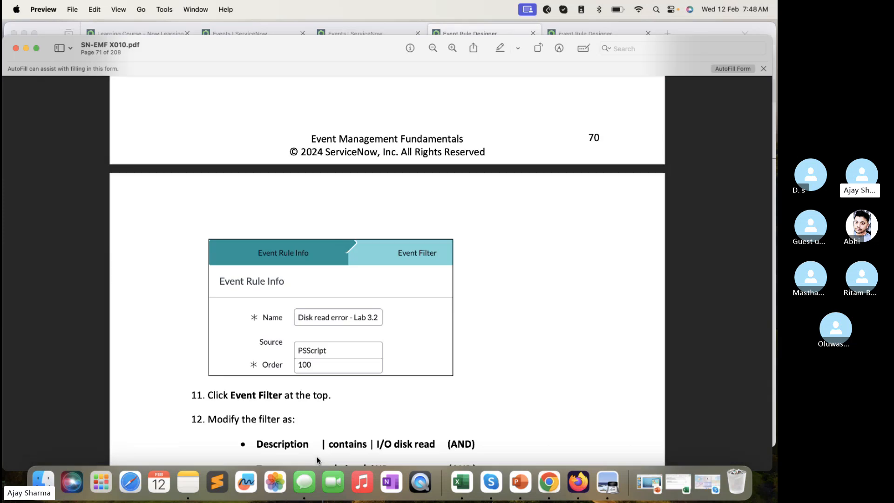
scroll(323, 298, "down", 5)
scroll(323, 302, "down", 1)
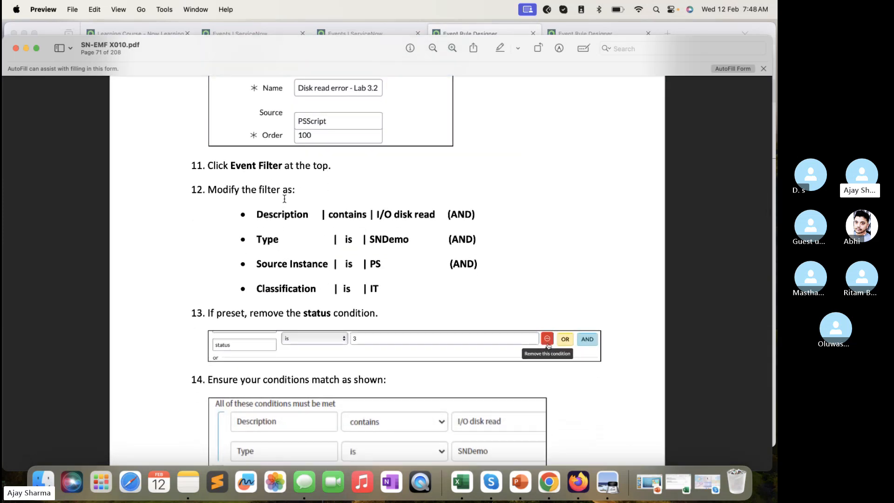
left_click(444, 33)
left_click(245, 118)
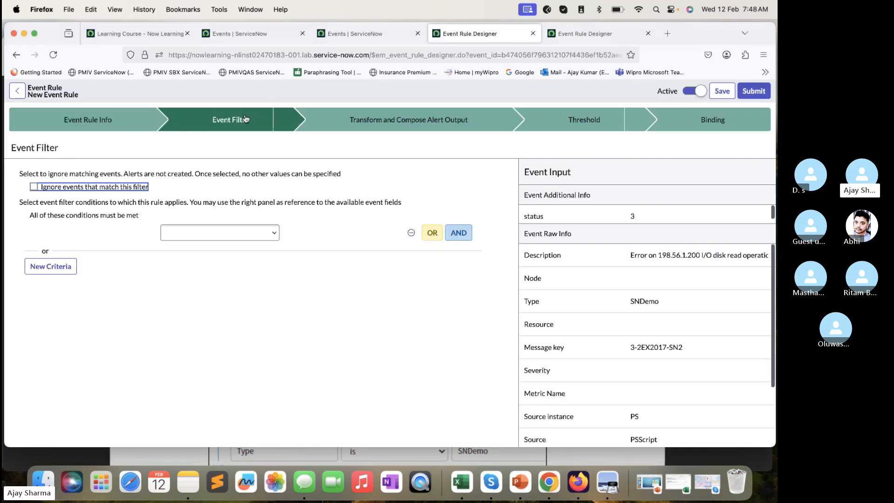
- Recheck the guide's filter list and set the first filter condition to Description with the operator contains
left_click(232, 452)
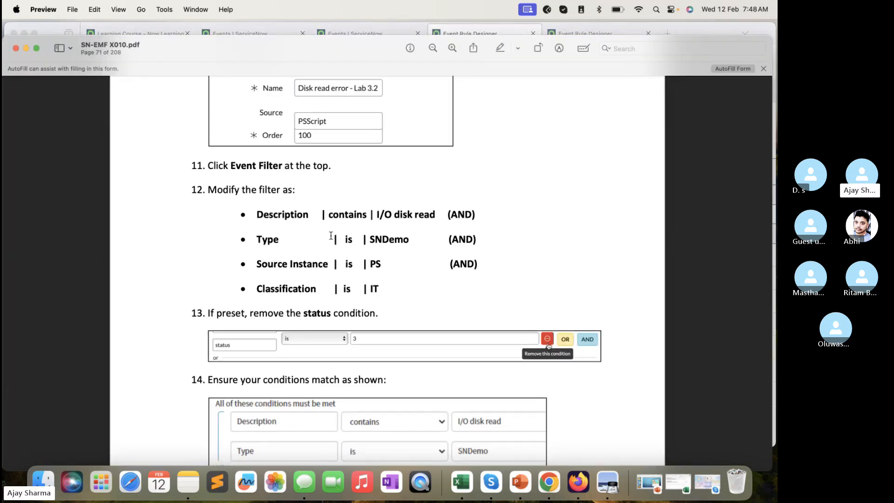
left_click(463, 31)
left_click(142, 232)
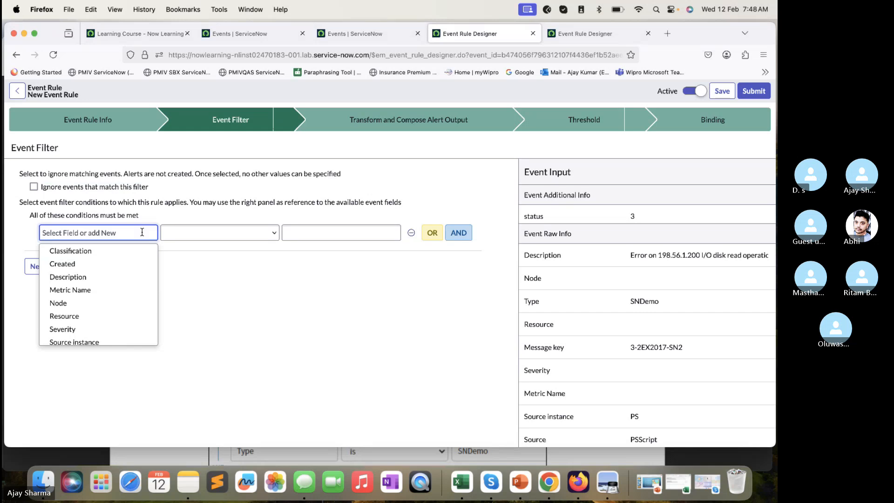
type("des")
left_click(134, 251)
left_click(226, 235)
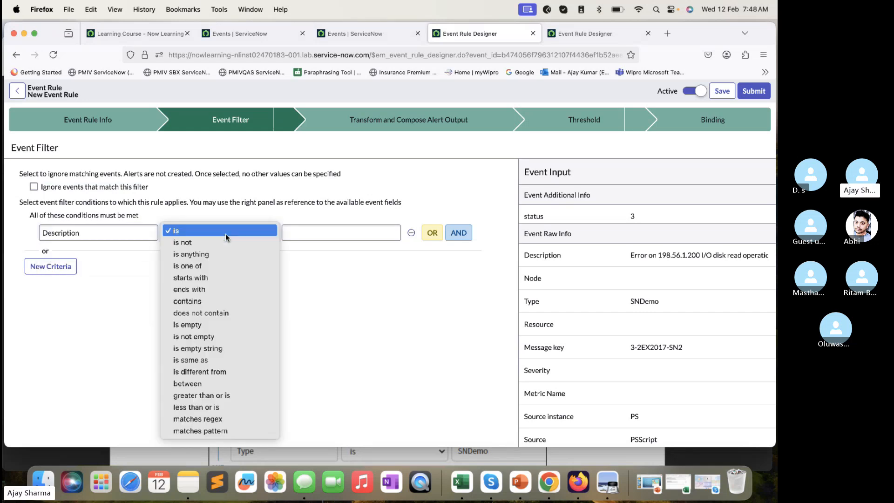
left_click(226, 235)
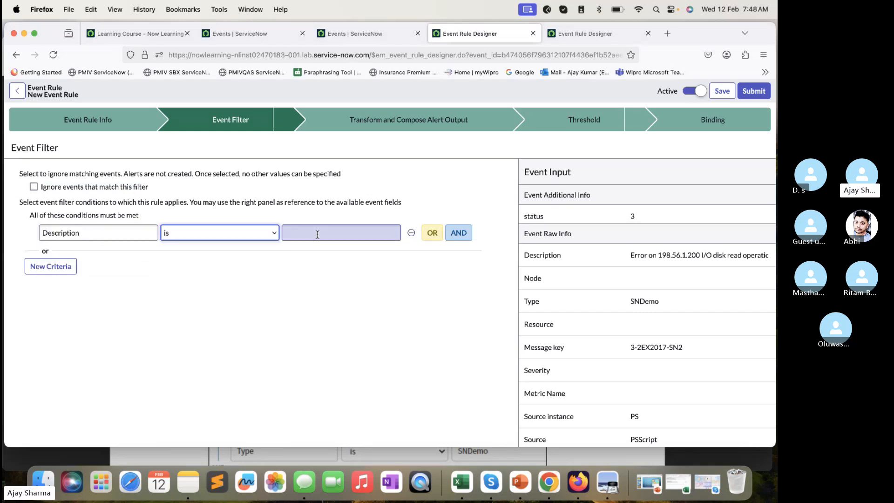
key("Down")
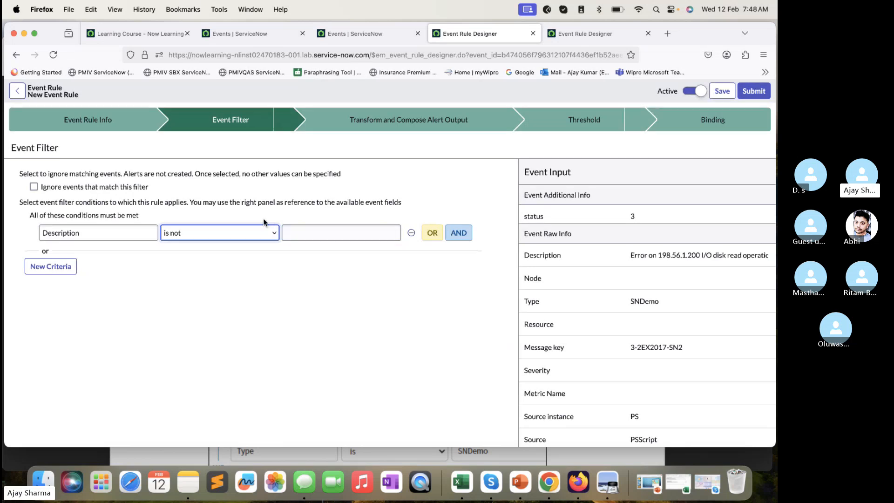
left_click(259, 233)
left_click(196, 289)
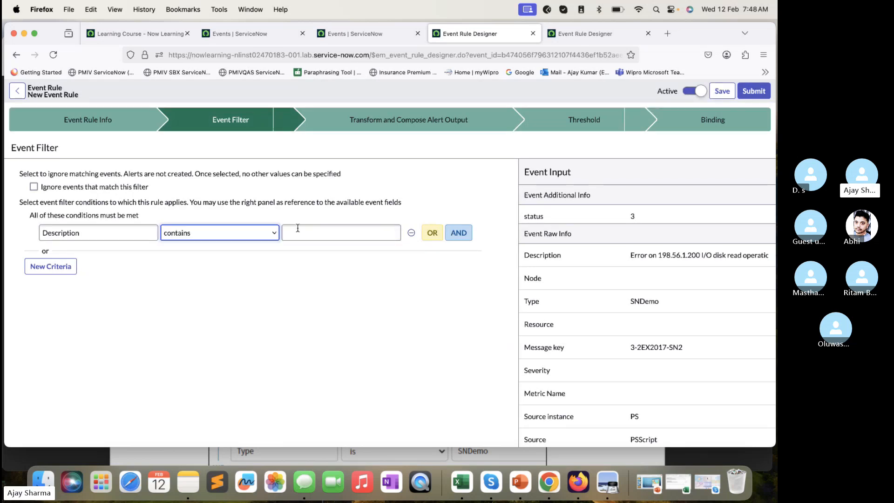
left_click(313, 233)
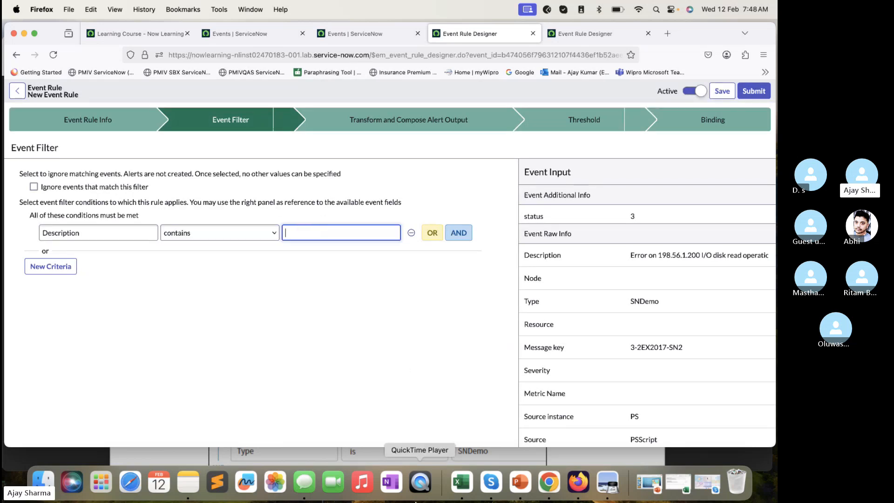
- Copy "I/O disk read" from the Preview lab guide and paste it as the Description condition's value in Firefox
left_click(417, 461)
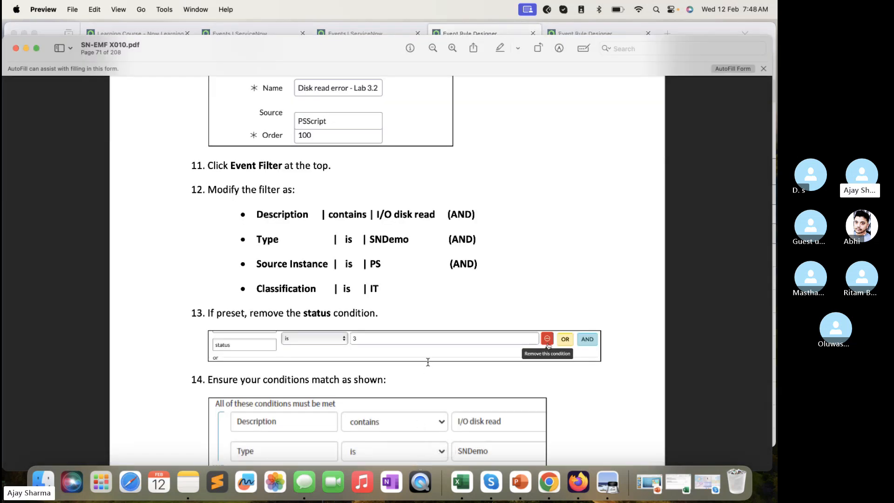
triple_click(410, 215)
left_click(428, 214)
left_click_drag(439, 214, 376, 214)
key("super+c")
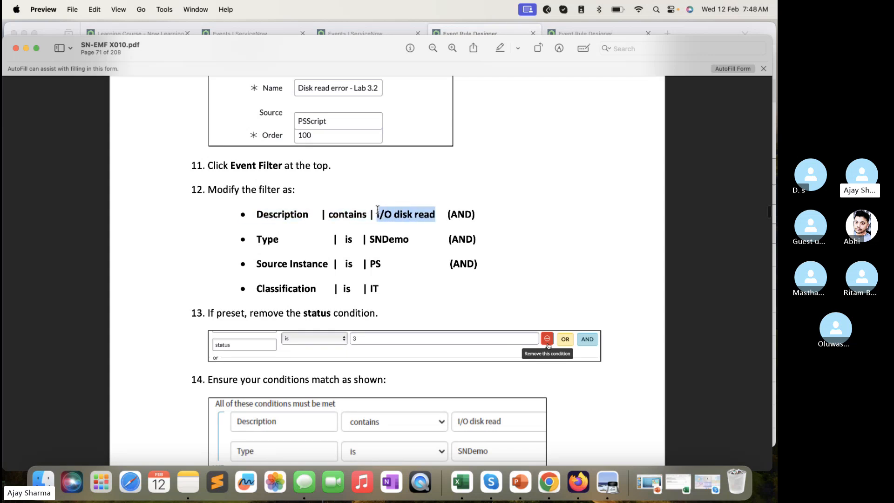
left_click(352, 26)
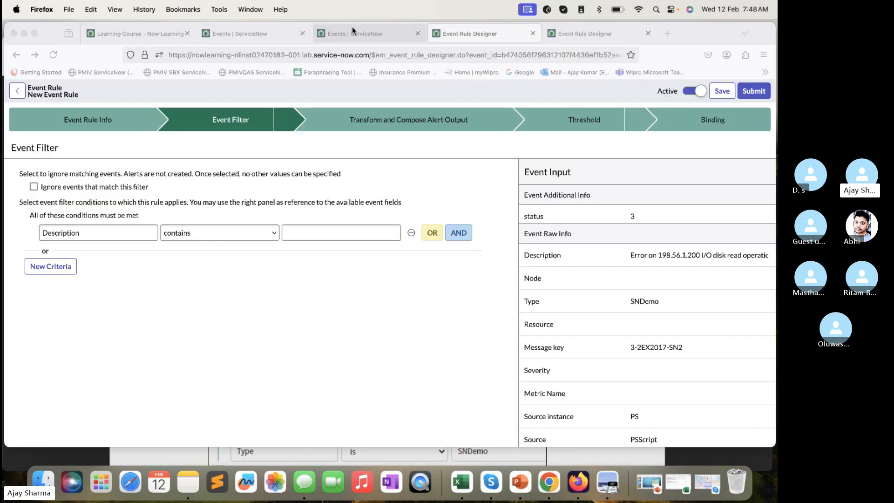
left_click(383, 233)
key("super+v")
- Add an AND condition to the event filter requiring Type is SNDemo, checking it against the lab guide
left_click(450, 232)
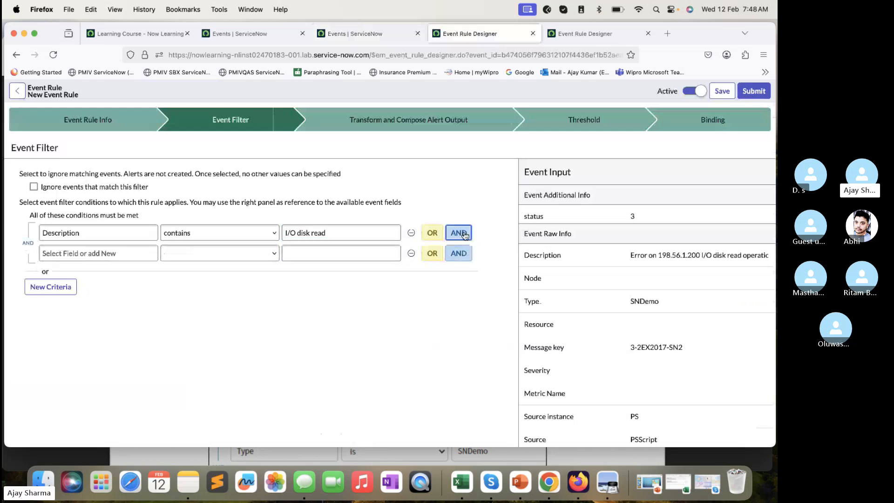
left_click(322, 449)
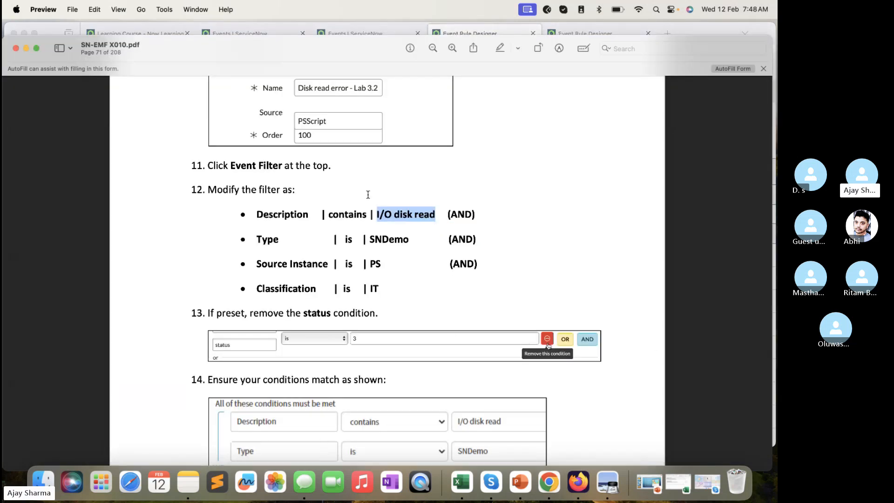
left_click(463, 32)
left_click(134, 253)
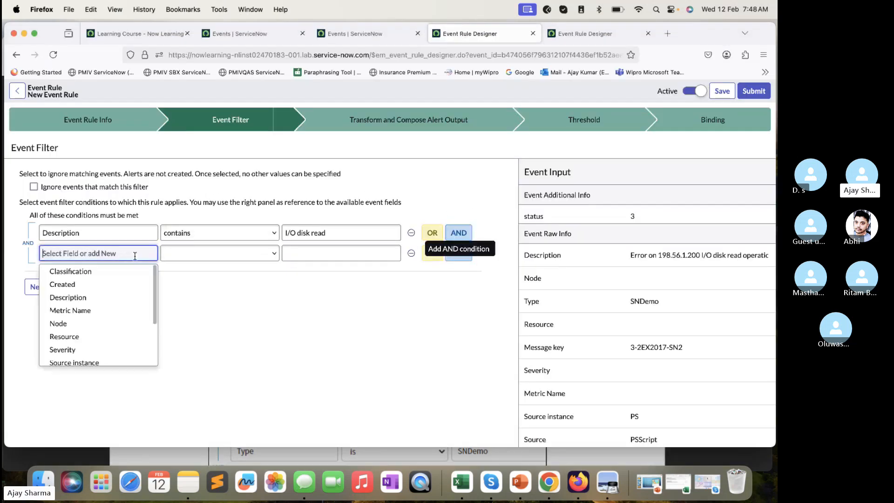
type("ty")
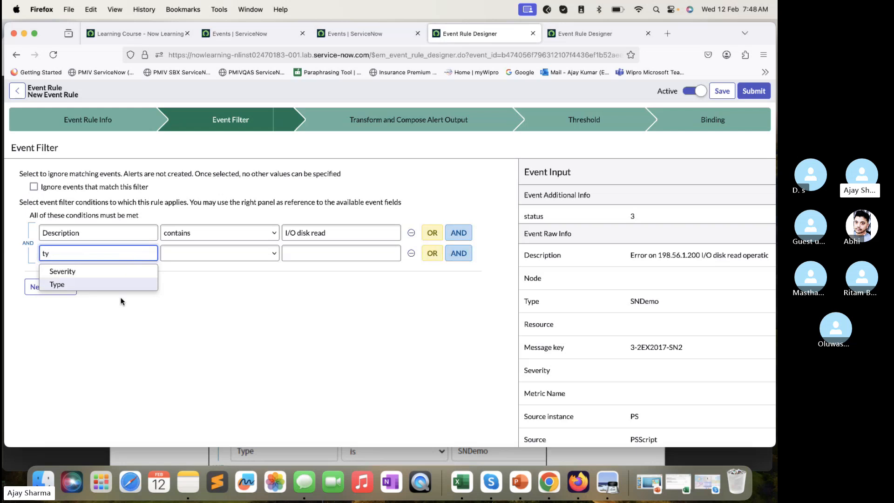
left_click(129, 285)
left_click(284, 253)
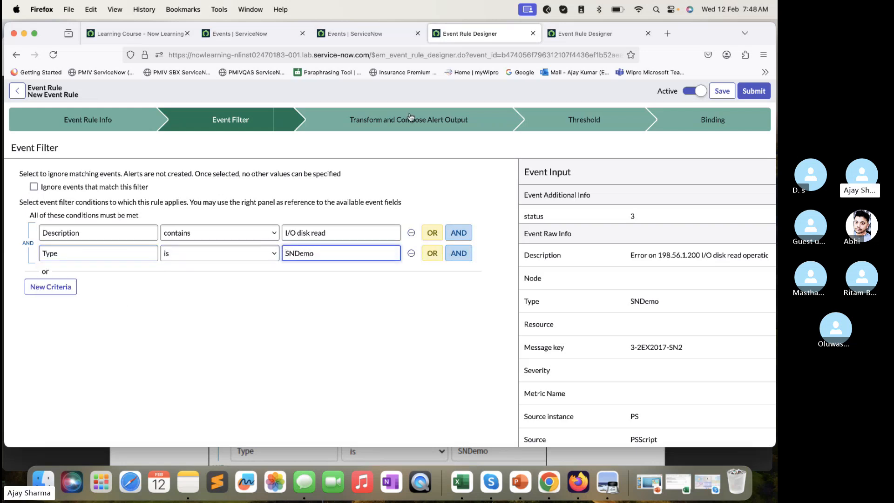
- Check the guide's third condition and add an AND condition requiring Source instance is PS
left_click(360, 456)
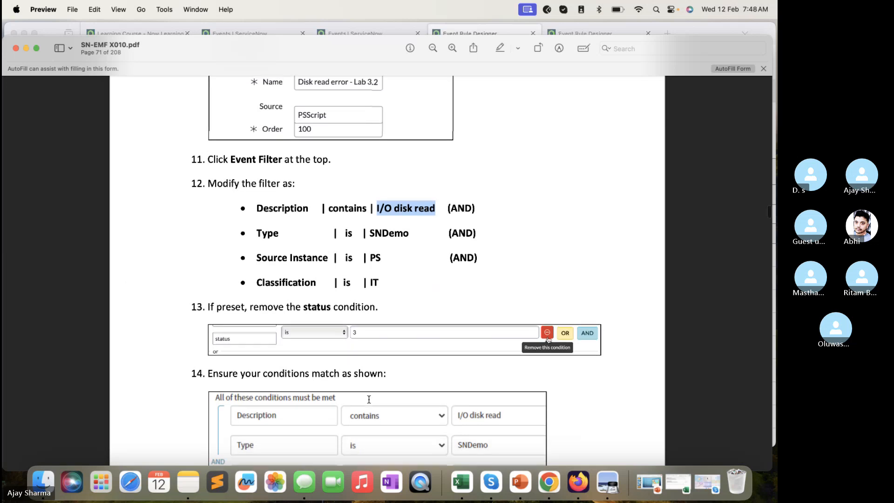
scroll(369, 399, "down", 1)
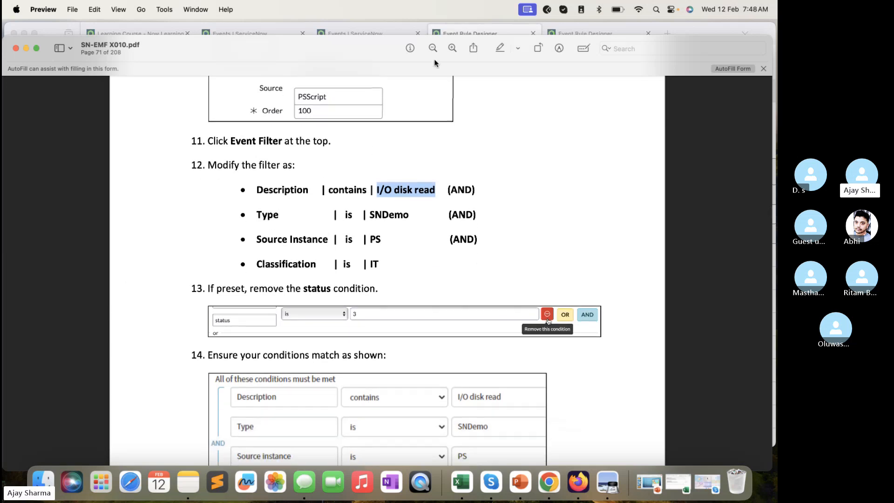
left_click(465, 30)
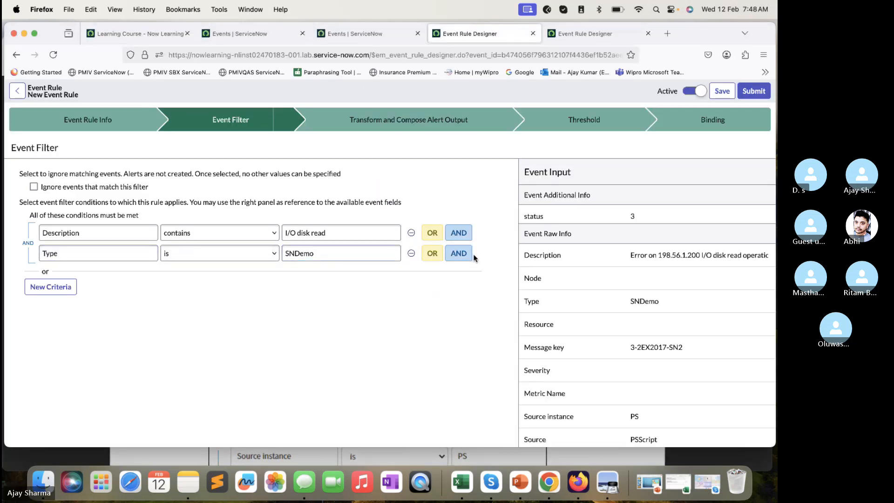
left_click(459, 253)
left_click(148, 273)
type("Source")
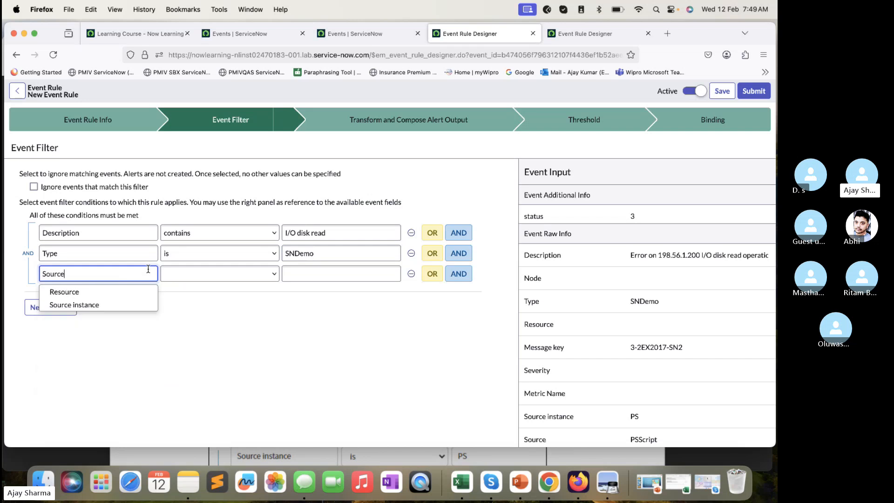
left_click(111, 305)
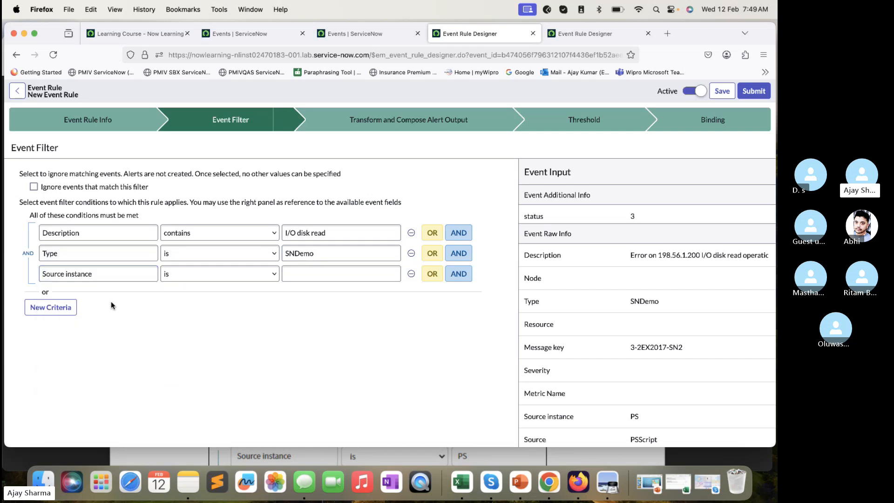
left_click(253, 270)
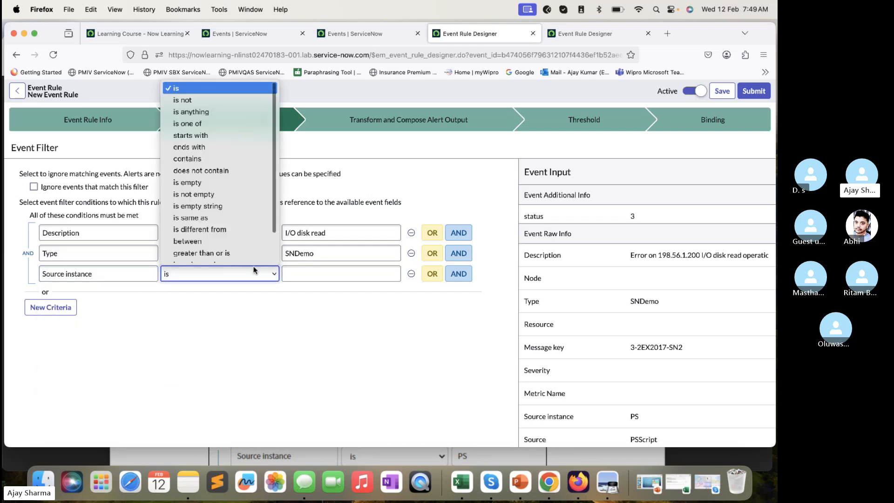
left_click(322, 267)
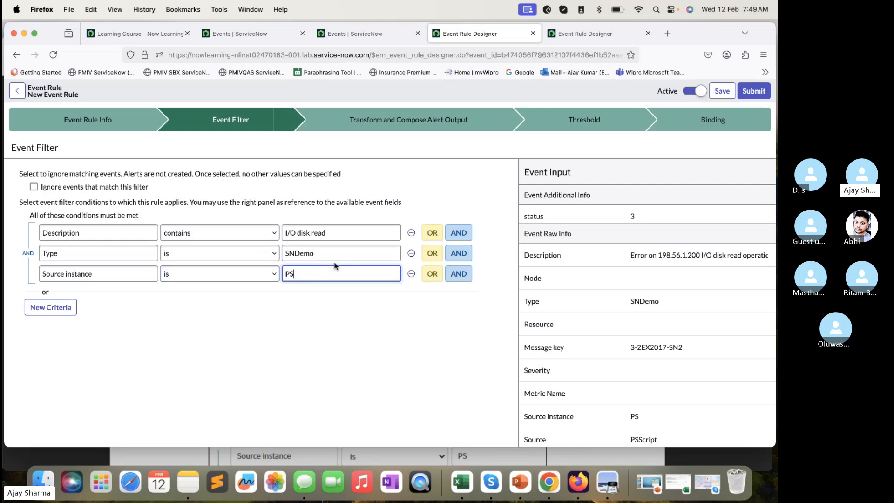
- Check the guide's fourth condition and add an AND condition requiring Classification is IT
left_click(461, 275)
left_click(461, 457)
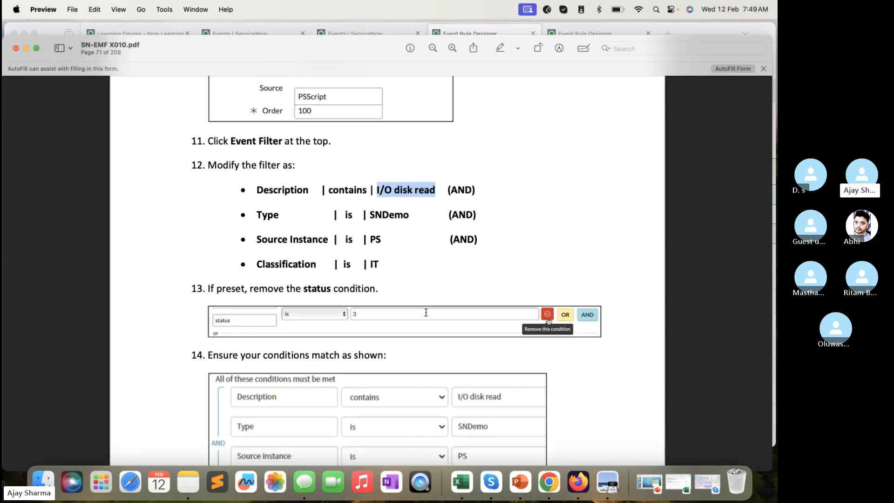
left_click(476, 31)
left_click(140, 294)
type("cl")
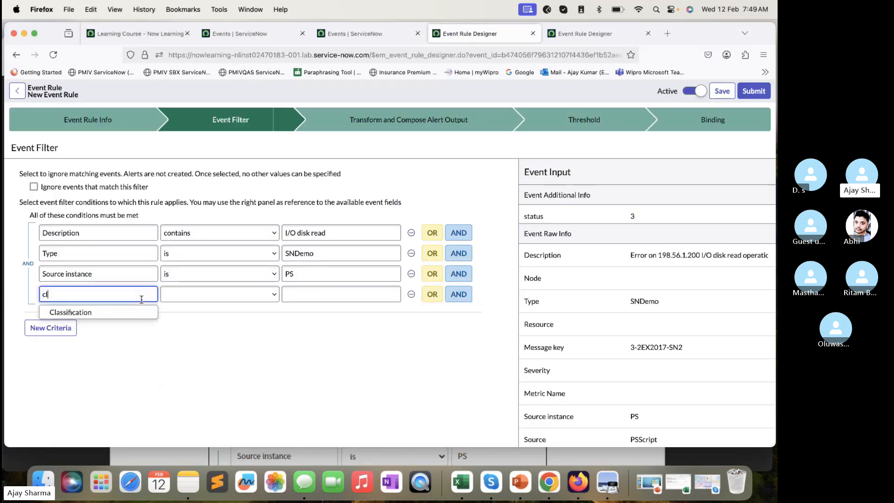
type("ass")
left_click(125, 314)
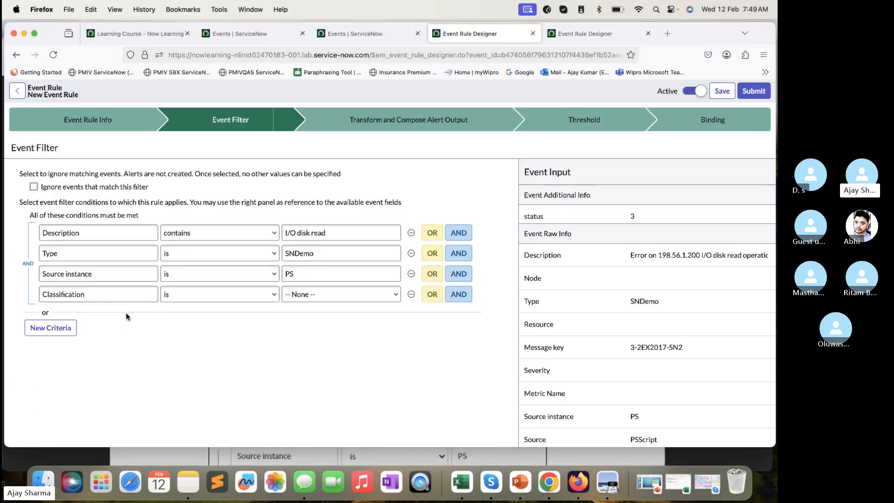
left_click(306, 297)
left_click(308, 303)
- Compare the event filter conditions with the lab guide in Preview and read its instructions for transforming the Description, returning to Firefox
left_click(345, 454)
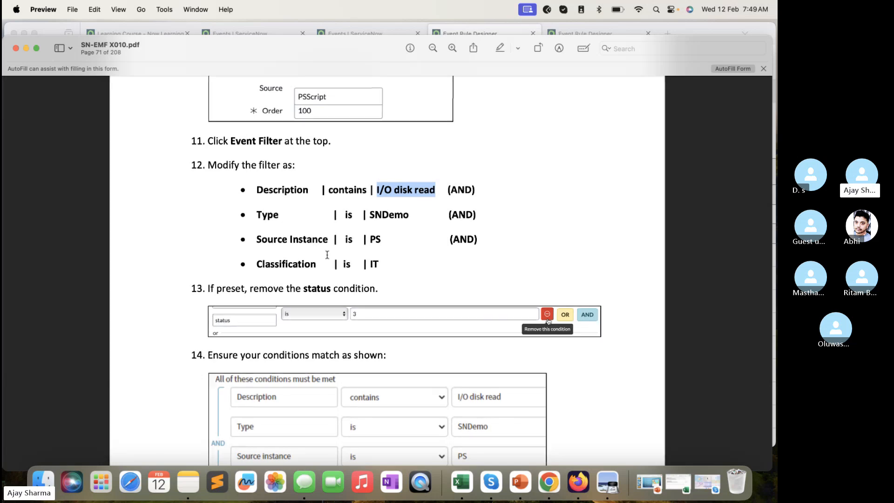
scroll(321, 278, "up", 2)
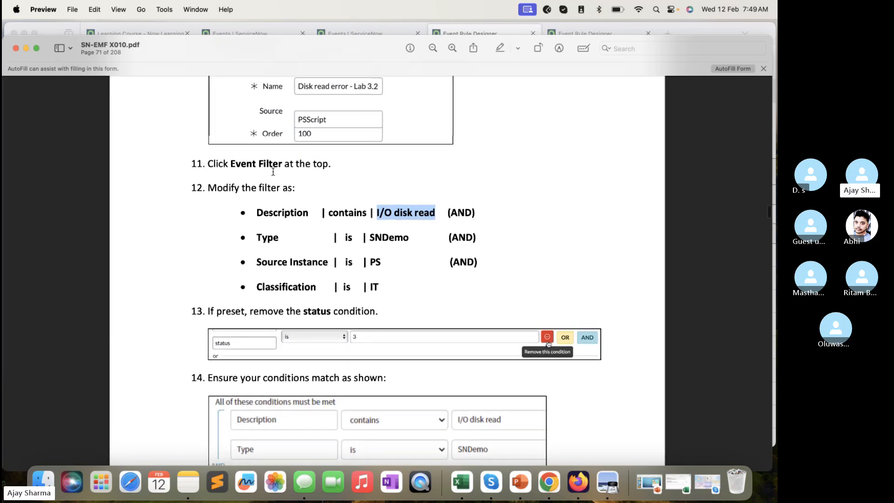
scroll(333, 198, "down", 5)
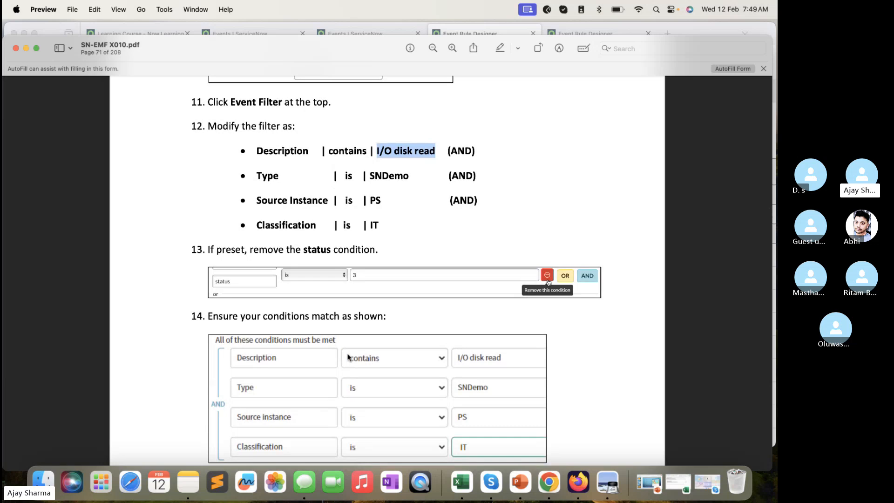
scroll(285, 289, "down", 8)
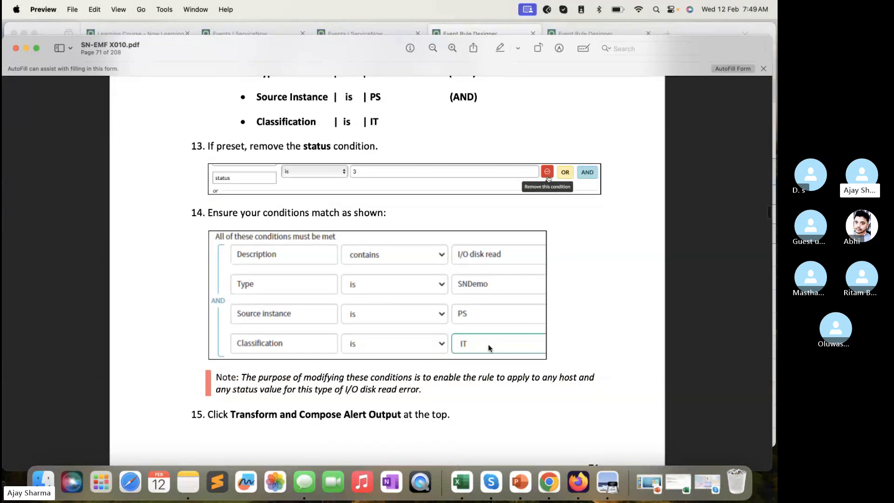
left_click(450, 31)
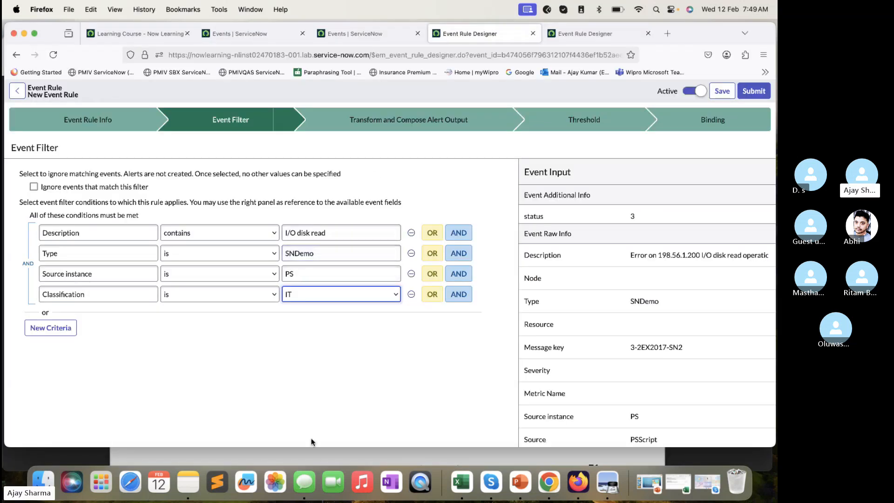
left_click(311, 457)
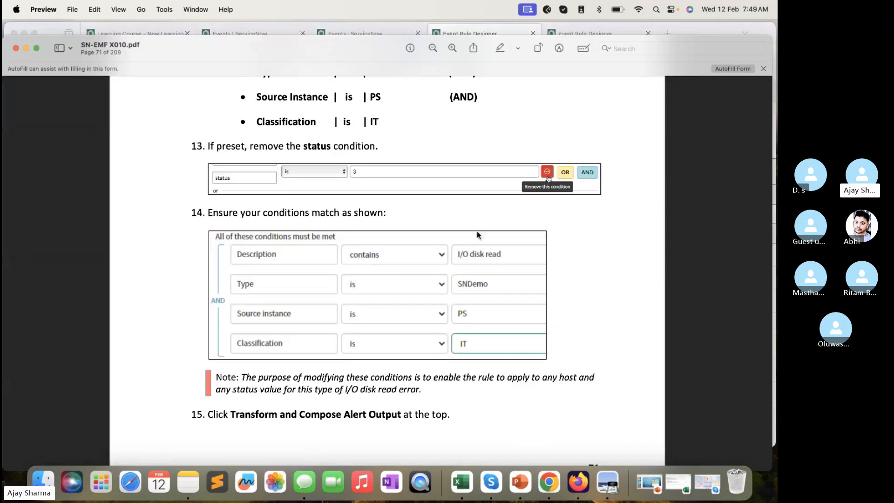
scroll(476, 231, "down", 15)
scroll(477, 230, "down", 5)
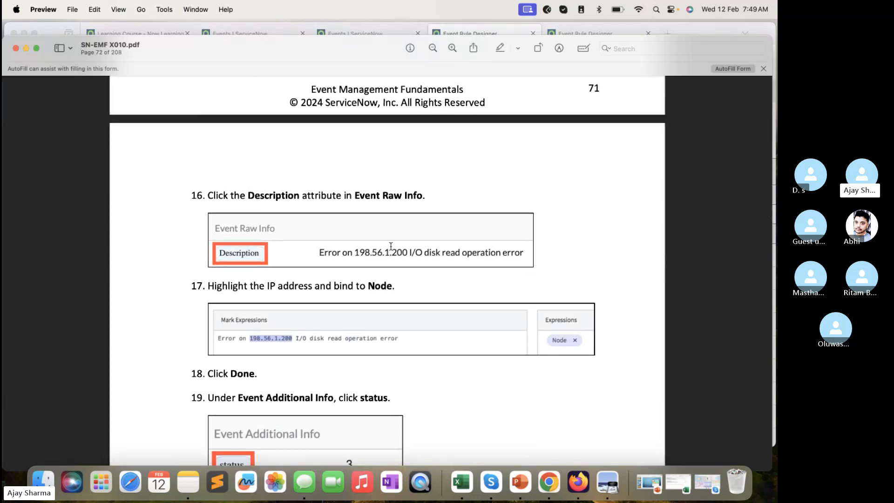
scroll(380, 208, "down", 3)
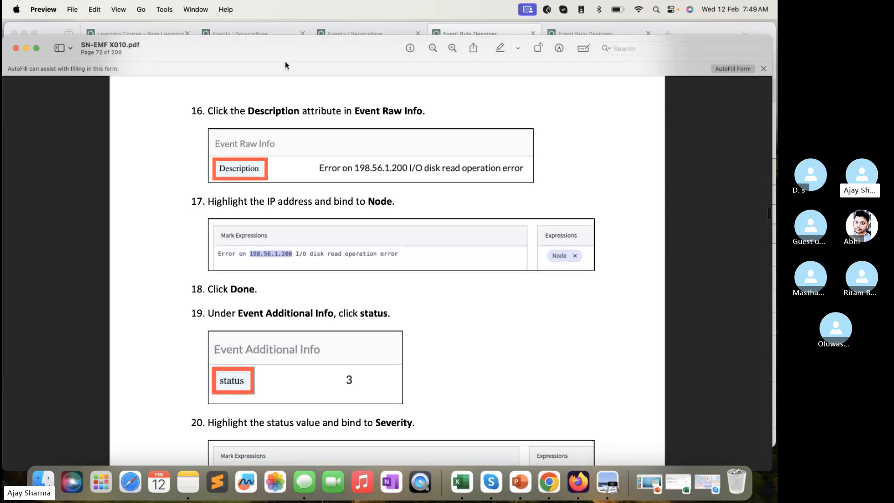
left_click(461, 34)
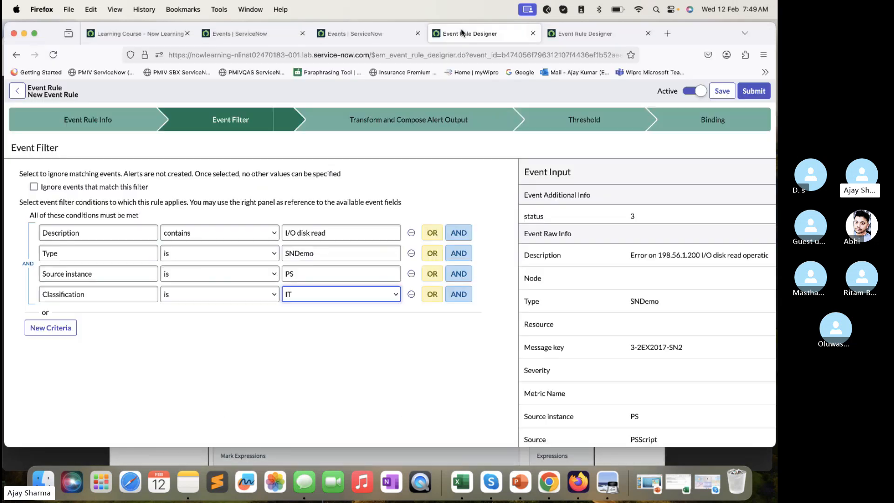
- In Transform and Compose Alert Output, bind the IP address 198.56.1.200 in the raw Description to Node, check its regex and apply it
left_click(412, 111)
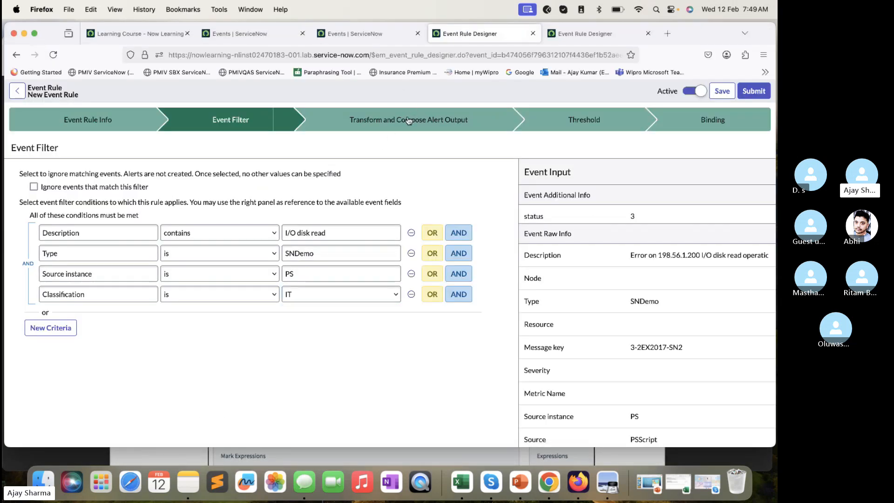
left_click(409, 121)
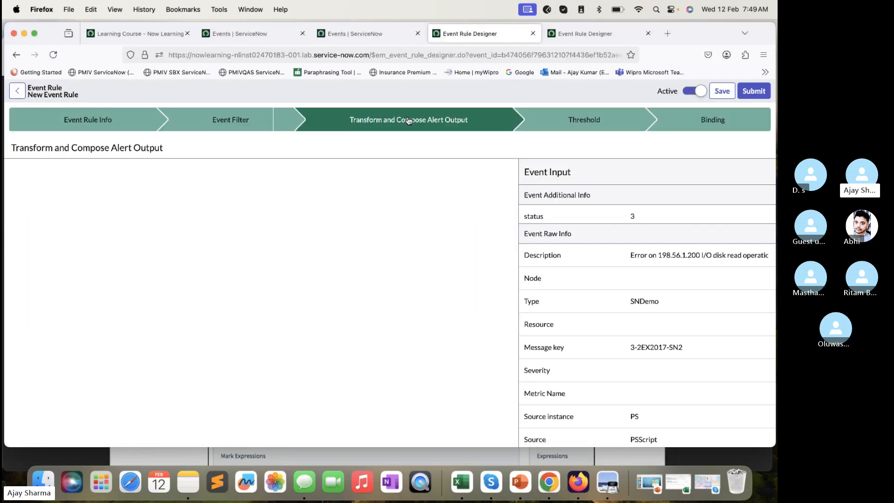
left_click(548, 257)
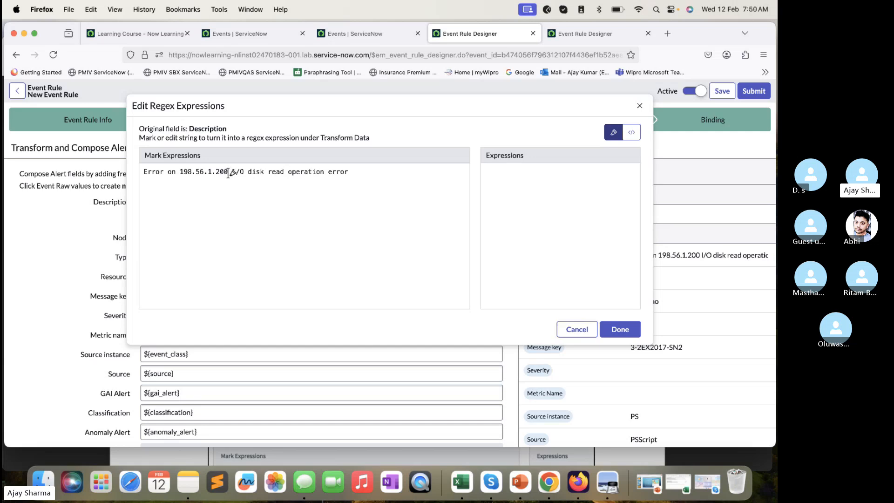
left_click_drag(227, 173, 181, 174)
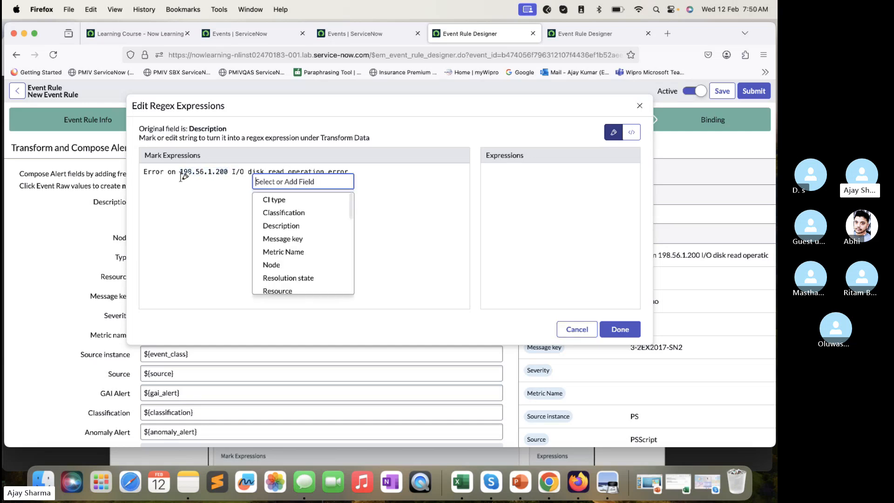
type("node")
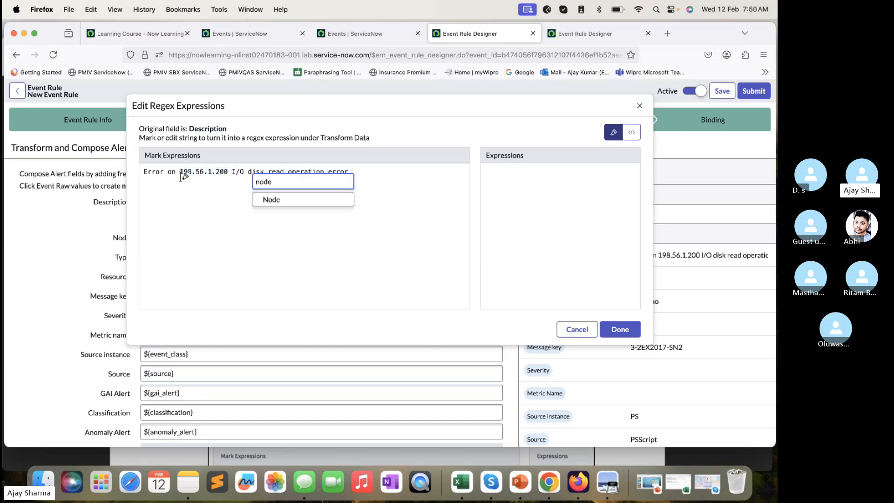
left_click(264, 200)
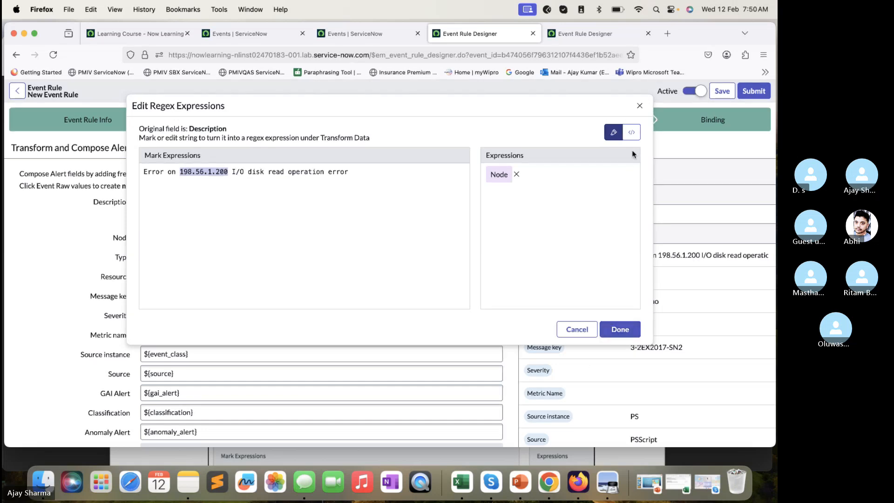
left_click(631, 133)
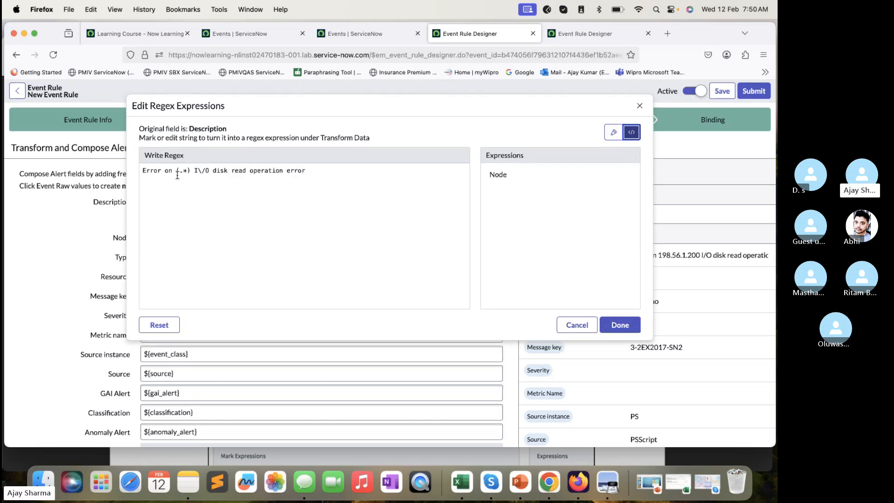
left_click(624, 325)
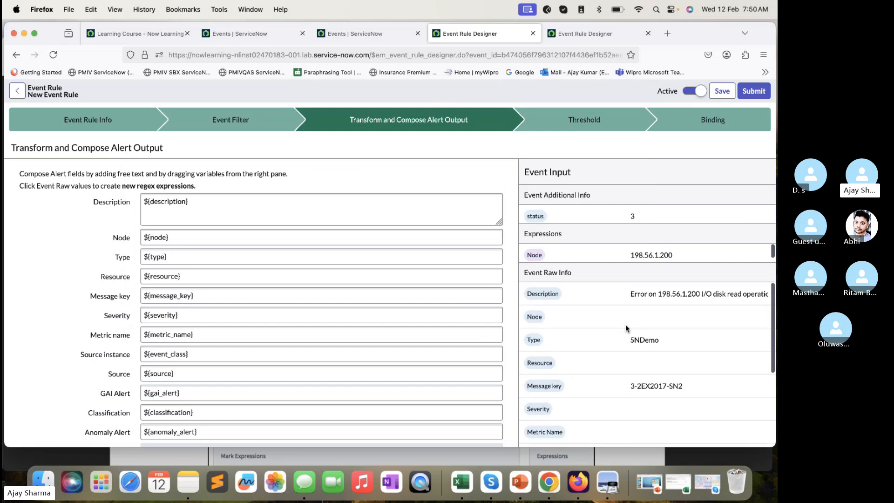
- Review the Event Raw Info fields and read the Preview lab guide's instructions for the status value, returning to Firefox
scroll(669, 298, "down", 2)
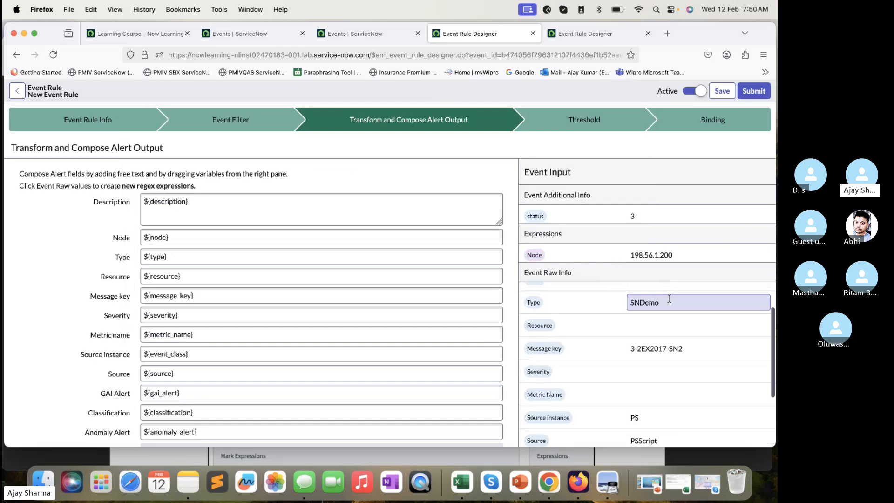
scroll(669, 298, "up", 2)
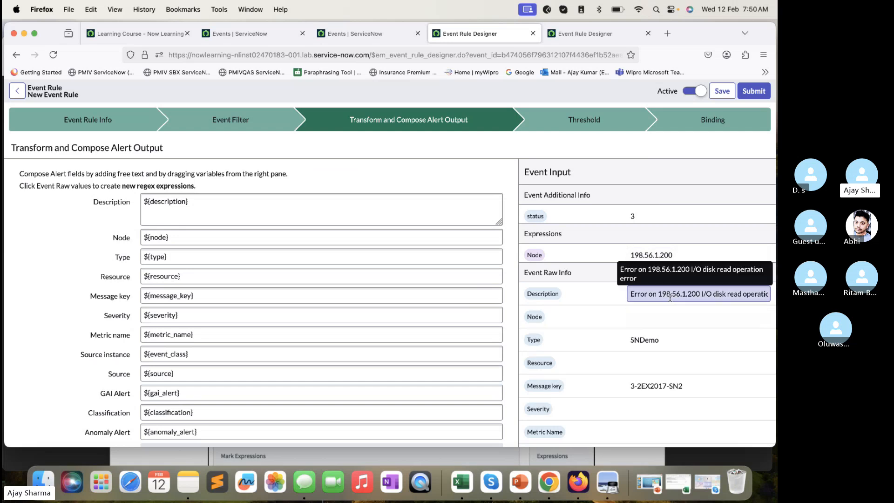
scroll(574, 377, "down", 5)
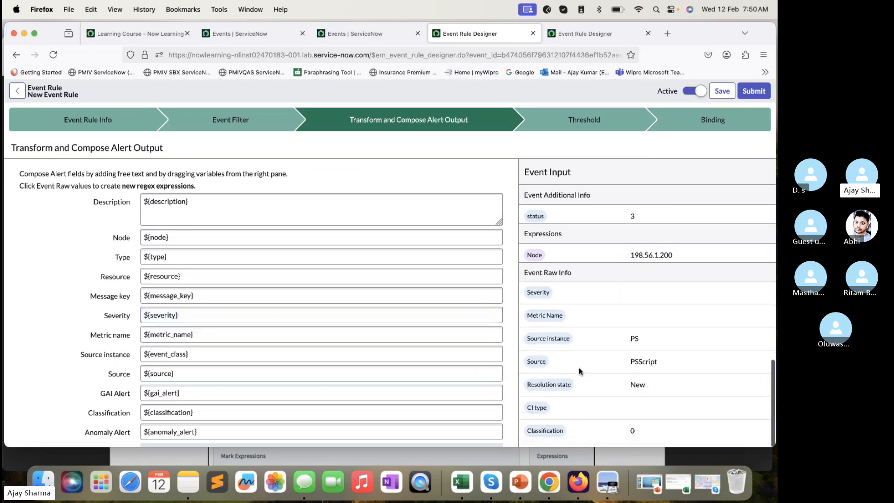
key("super+Tab")
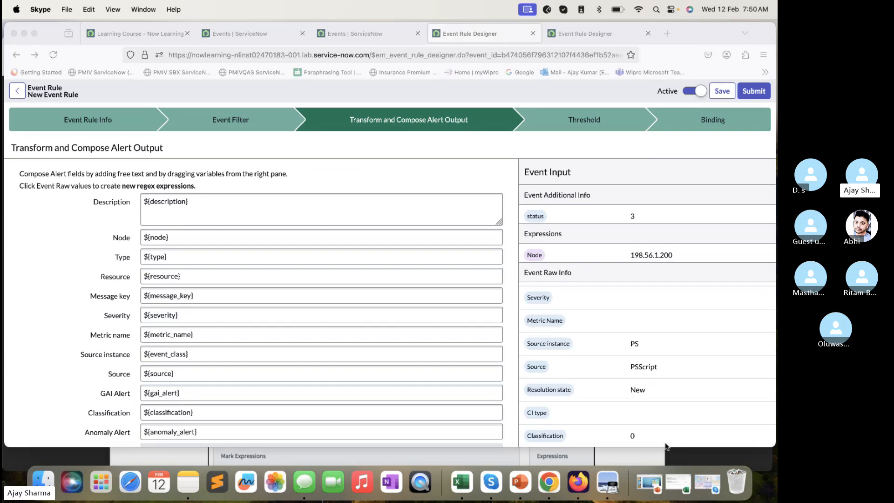
scroll(648, 385, "up", 5)
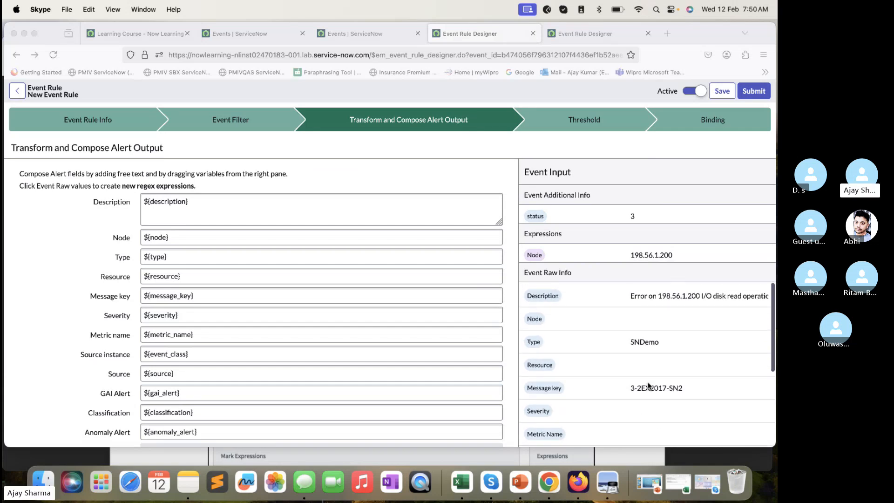
left_click(455, 458)
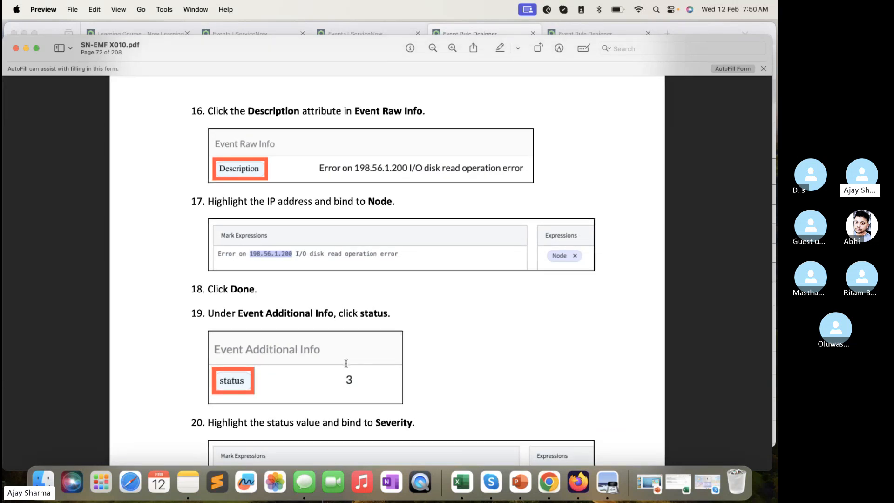
scroll(346, 363, "down", 3)
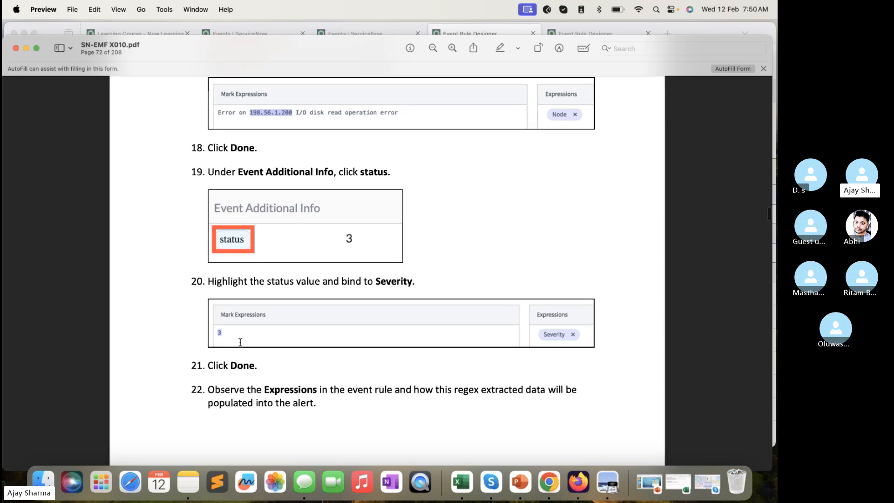
left_click(462, 34)
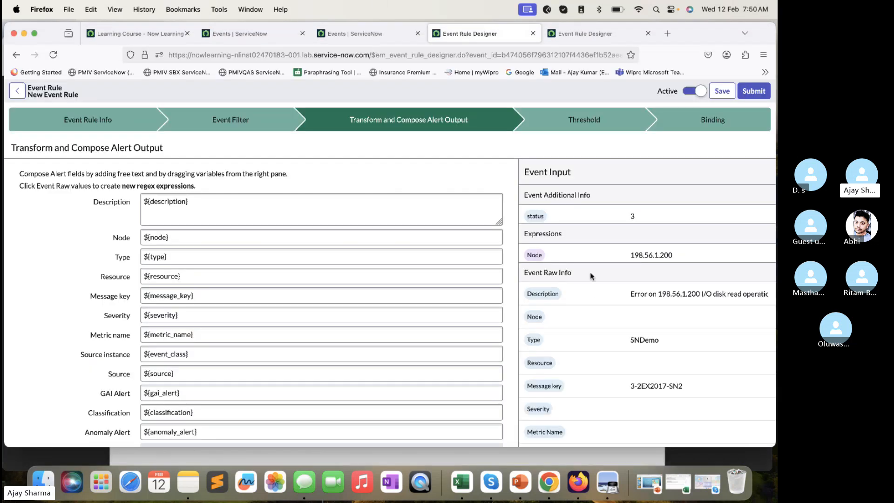
- Bind the status value 3 under Event Additional Info to Severity, check its regex and apply it
left_click(534, 216)
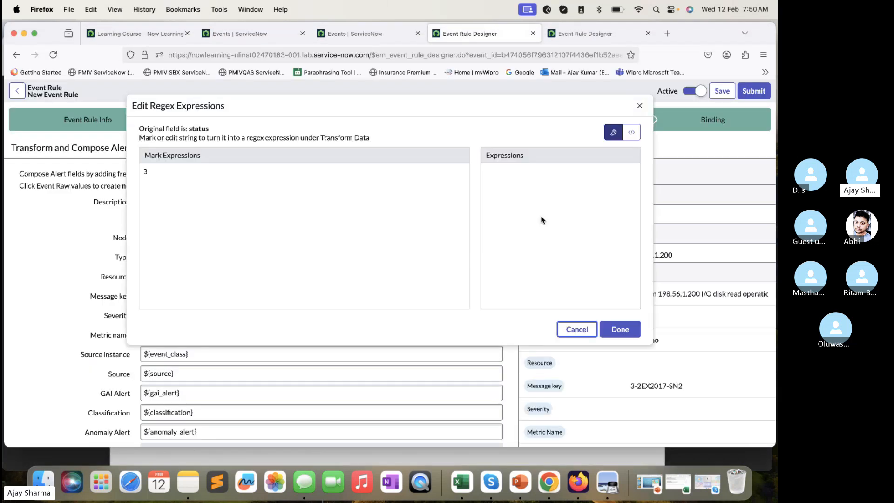
double_click(146, 172)
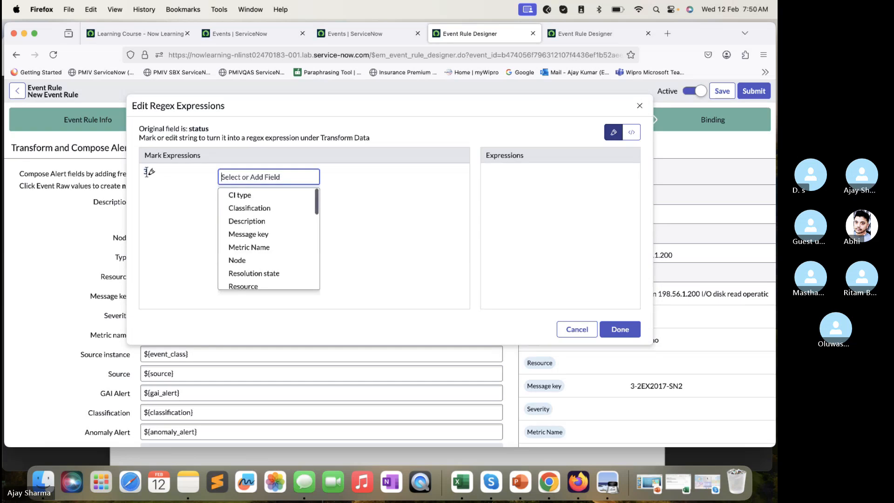
left_click(348, 197)
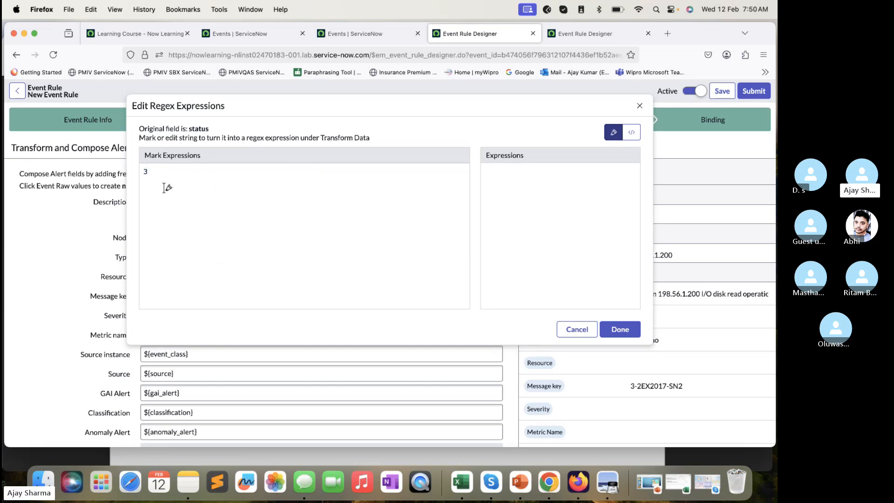
double_click(145, 172)
type("seve")
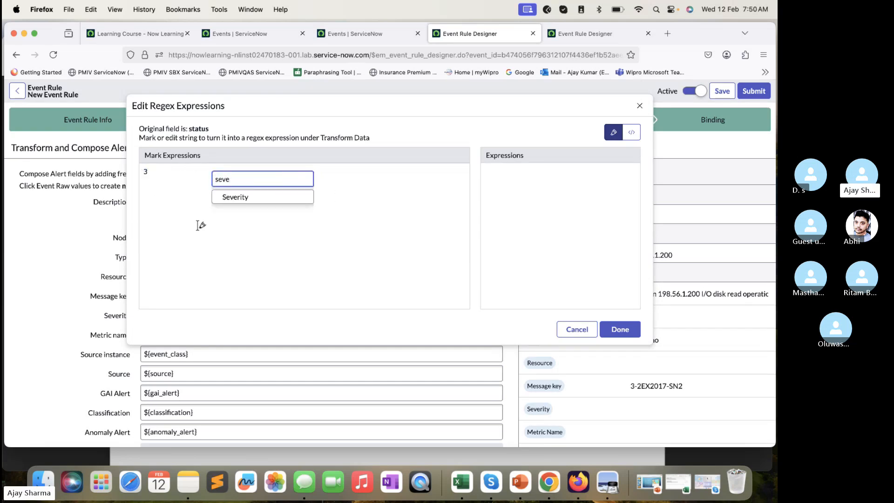
left_click(231, 198)
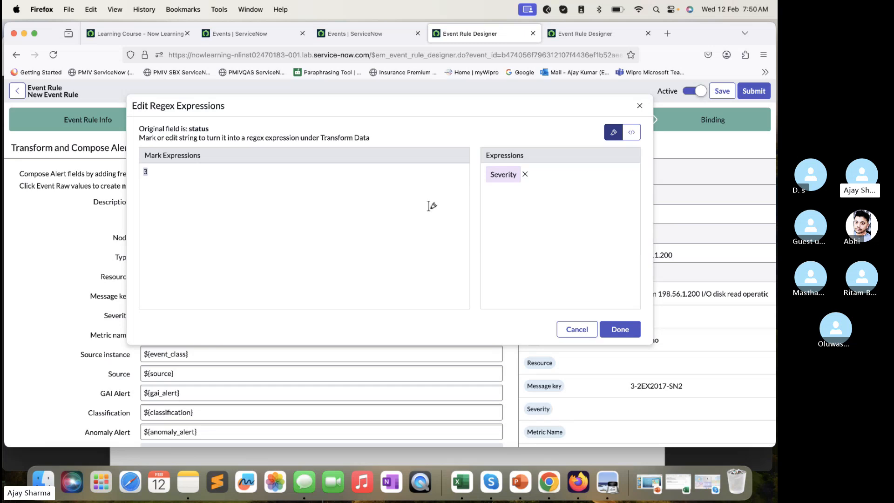
left_click(632, 133)
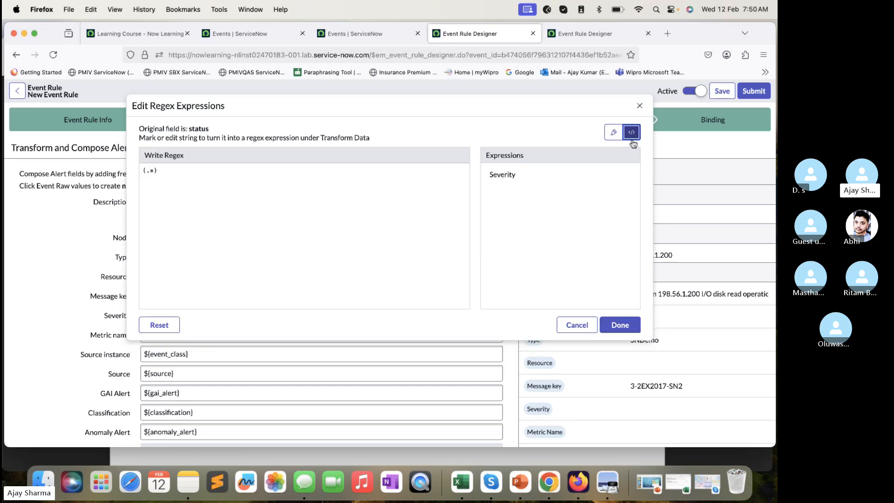
left_click(622, 324)
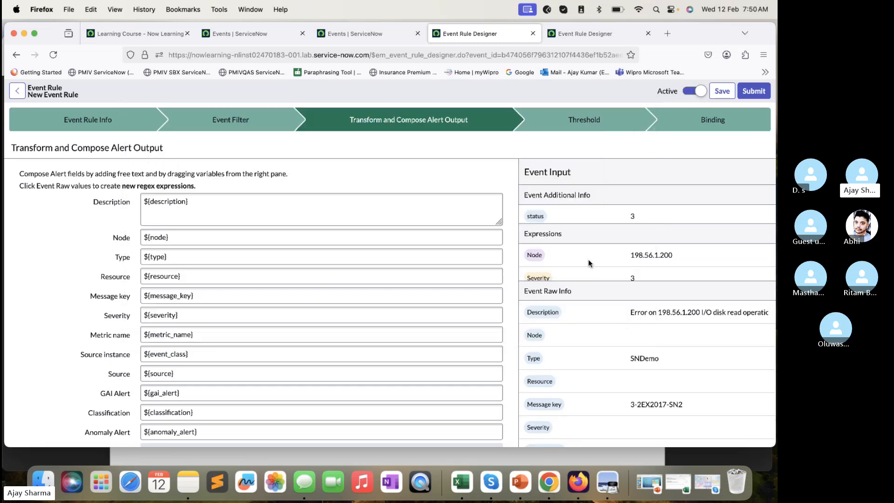
- Review the alert output fields, open the 02:16:23 disk read error event in a separate tab and examine its Additional information
scroll(493, 211, "down", 2)
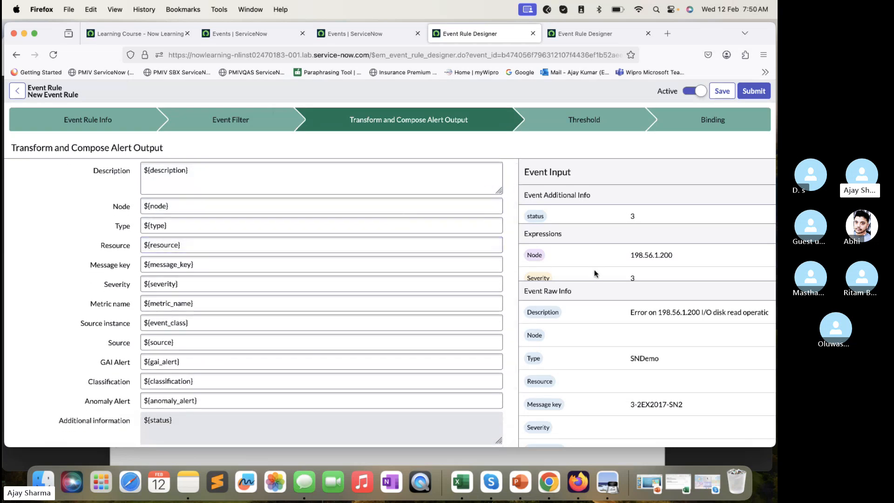
scroll(413, 345, "down", 4)
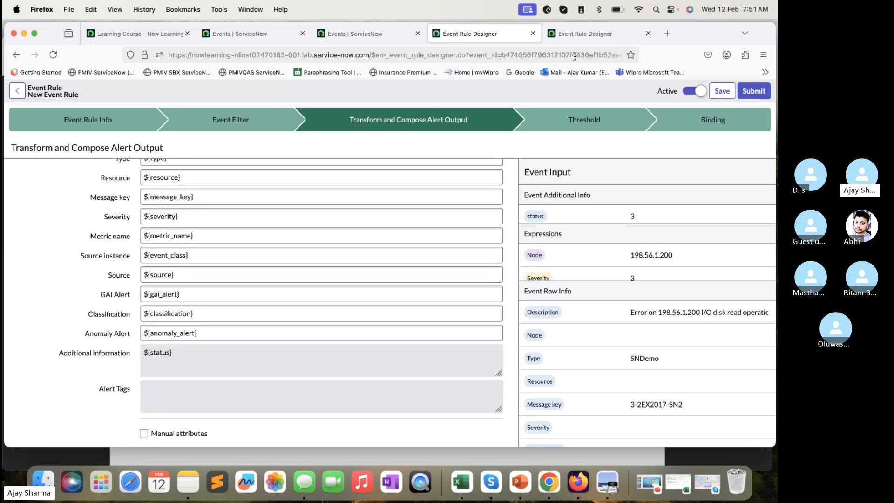
left_click(383, 36)
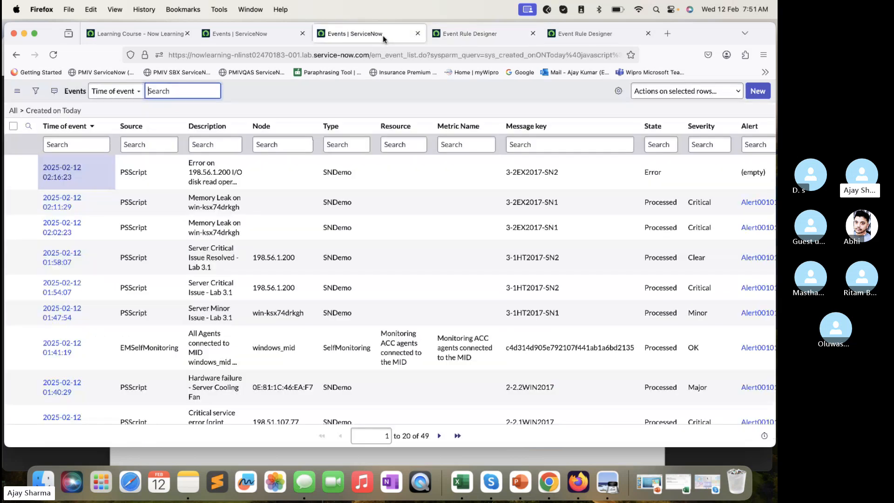
left_click(60, 178, "super")
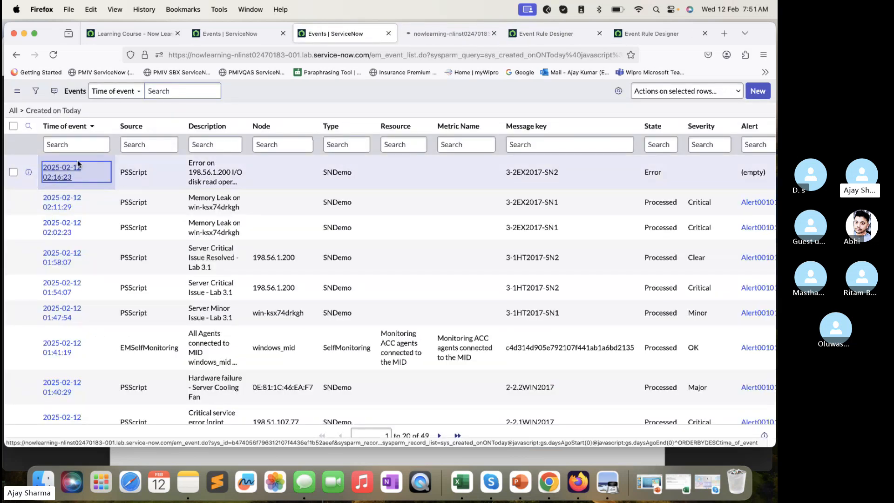
left_click(427, 35)
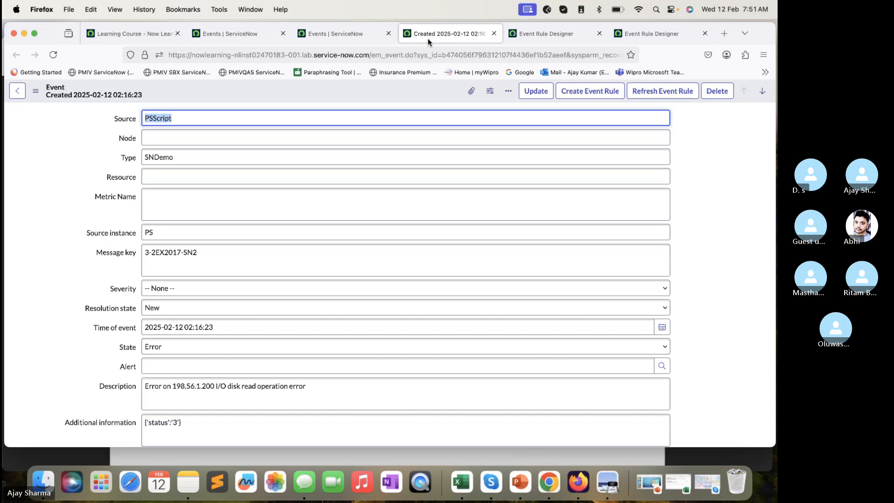
scroll(334, 285, "down", 5)
left_click(186, 235)
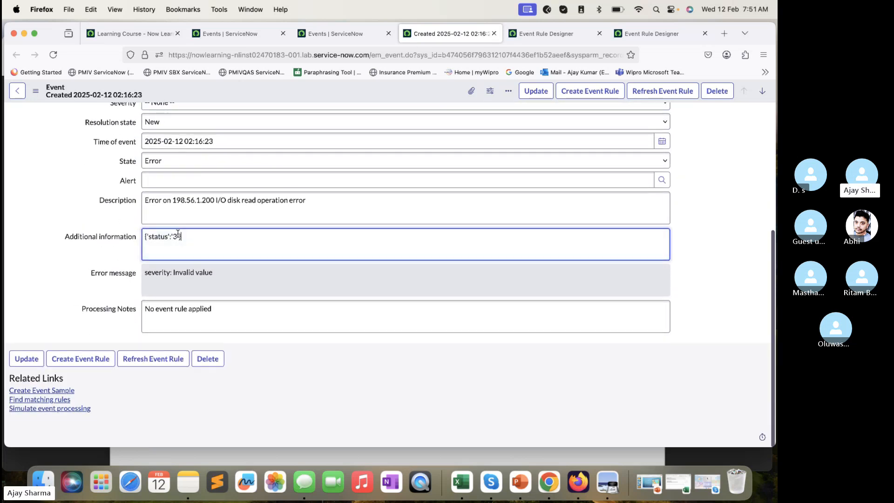
right_click(178, 235)
left_click(145, 236)
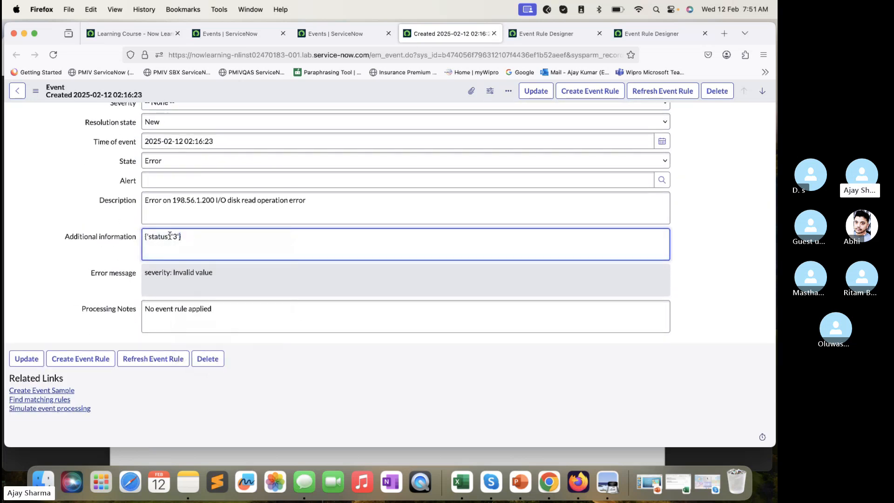
triple_click(169, 235)
scroll(246, 243, "up", 5)
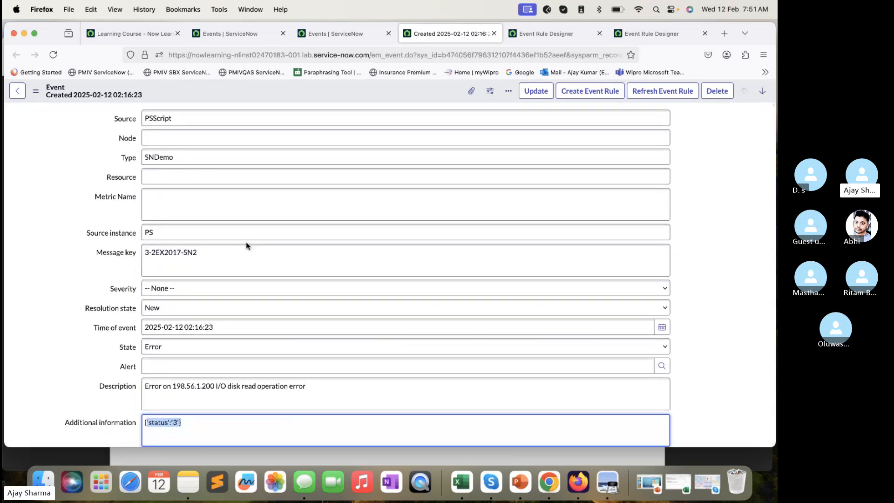
left_click(680, 455)
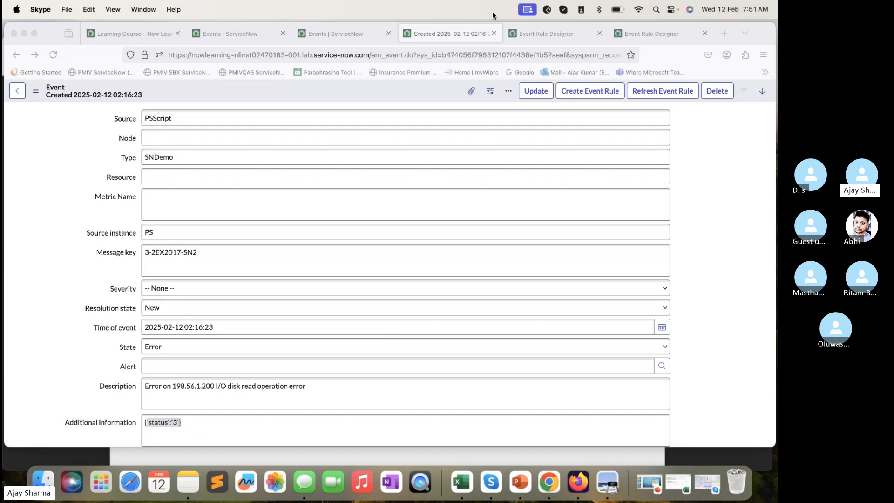
- Reopen the new event rule and read the Preview lab guide's instructions on the expressions and submitting the rule, returning to Firefox
left_click(541, 32)
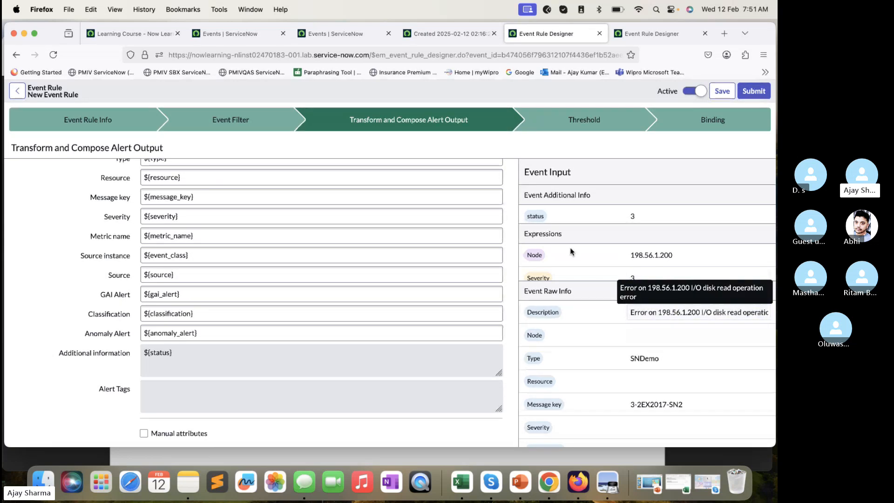
left_click(492, 454)
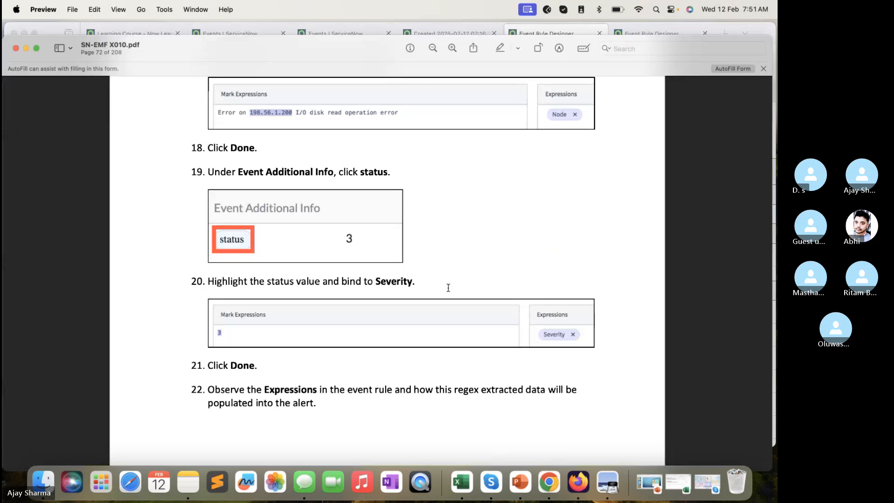
scroll(447, 286, "down", 5)
scroll(348, 208, "down", 10)
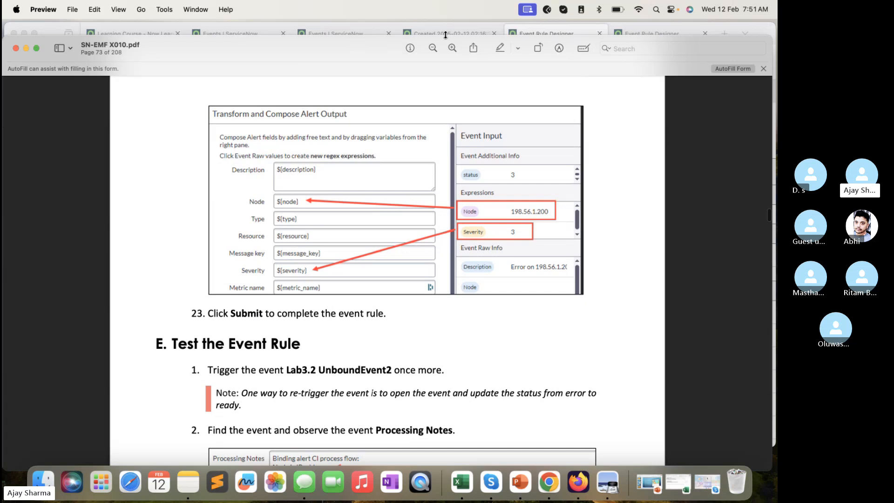
left_click(535, 33)
- Clear the Node and Severity alert fields and refill them with the Node and Severity expressions from Event Input
scroll(399, 227, "up", 3)
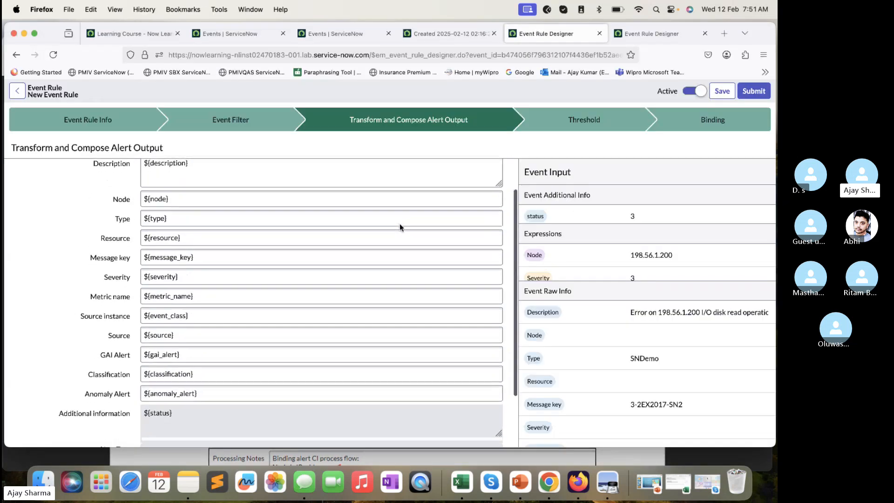
left_click(233, 202)
left_click_drag(233, 203, 145, 197)
key("BackSpace")
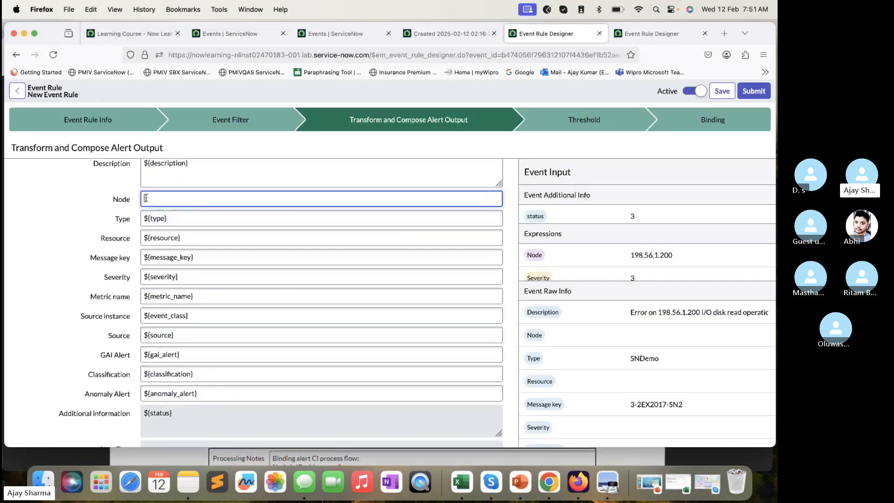
left_click_drag(534, 255, 437, 199)
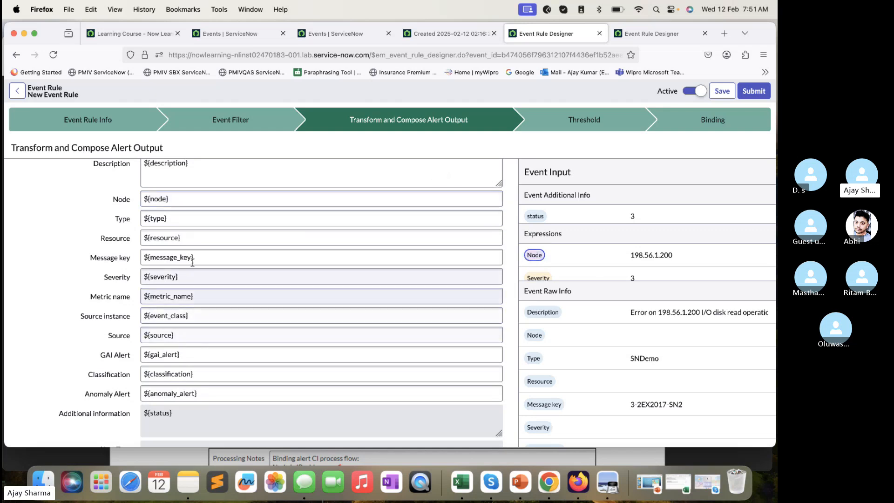
left_click(196, 278)
key("super+a")
key("BackSpace")
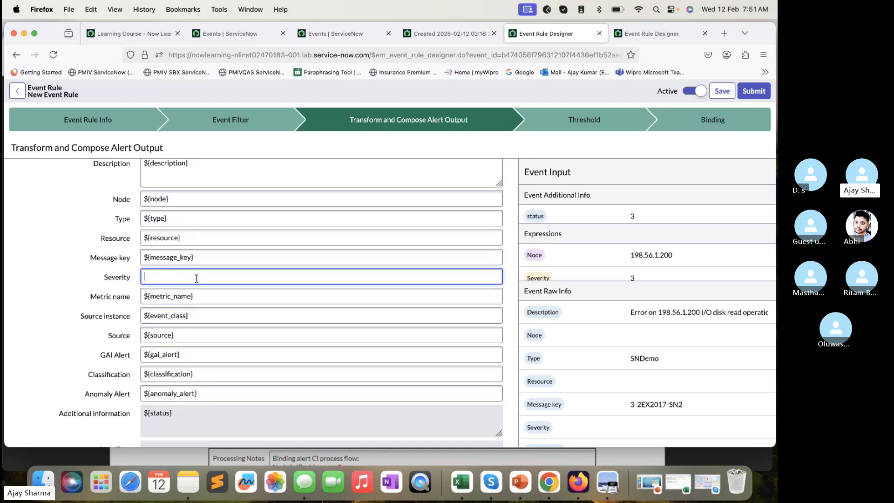
left_click_drag(554, 277, 326, 273)
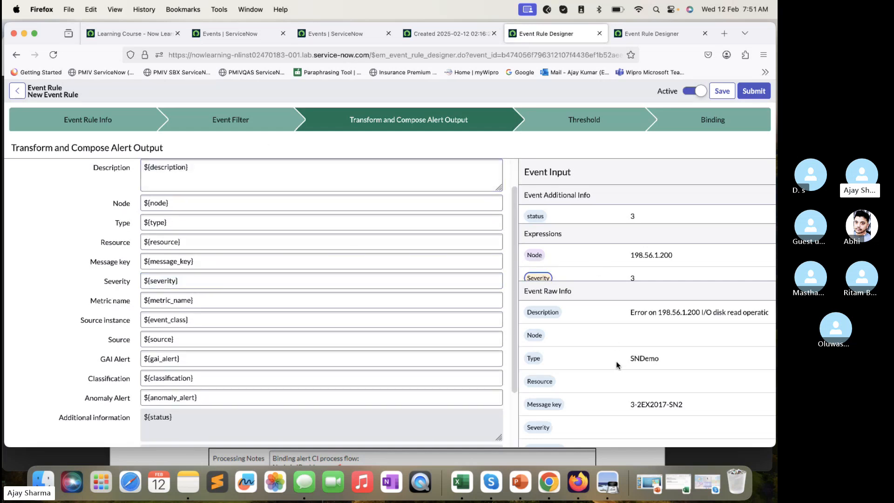
- Append the raw Source variable to the alert Description, separated by an underscore, as ${description}_${source}
scroll(616, 365, "down", 5)
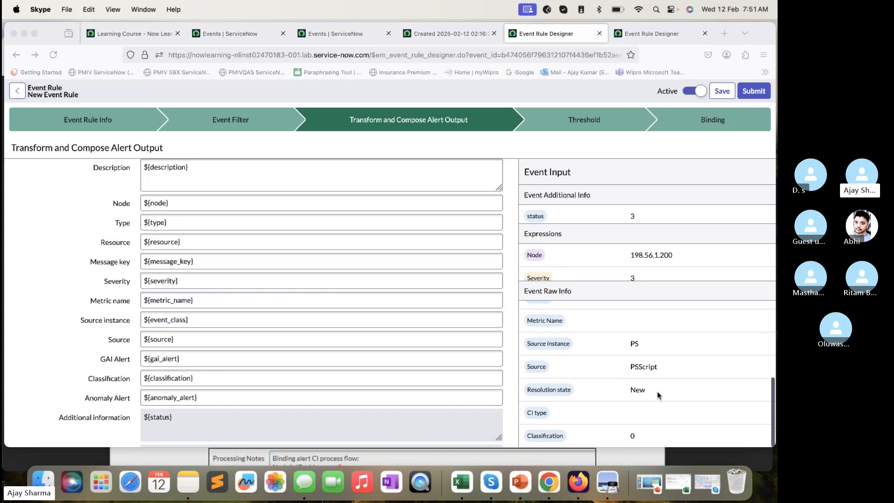
left_click(539, 367)
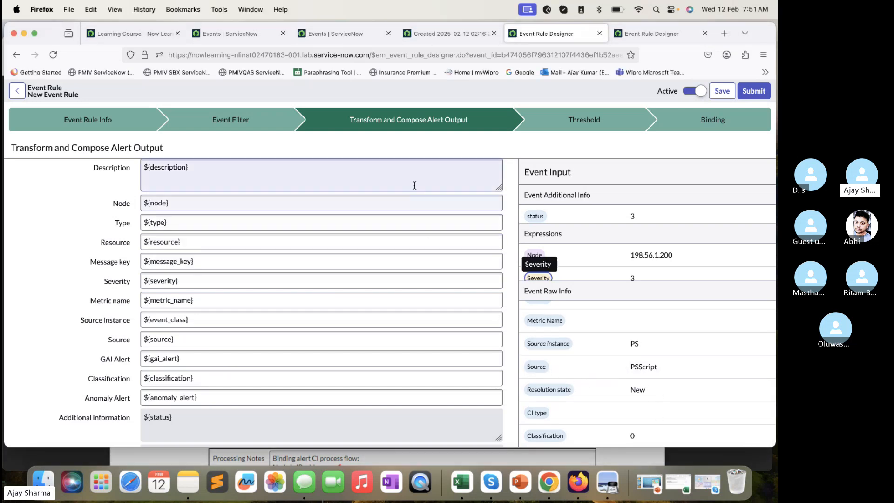
left_click_drag(536, 367, 259, 165)
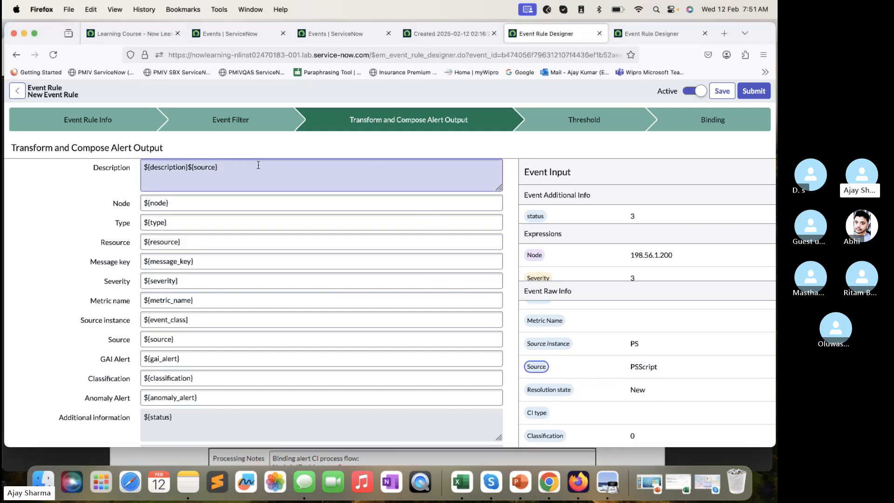
left_click(190, 165)
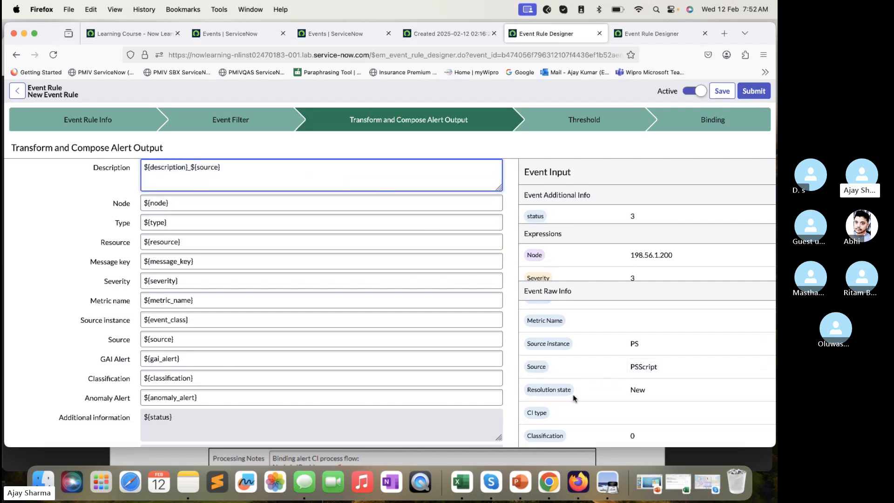
- Append the raw Message key variable to the Description as ${description}_${source}_${message_key} and save the event rule
scroll(573, 398, "up", 4)
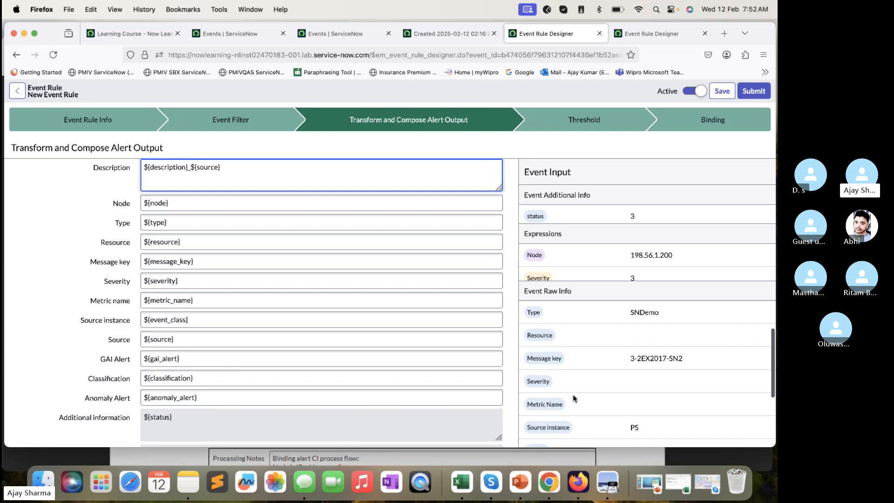
left_click_drag(556, 363, 419, 168)
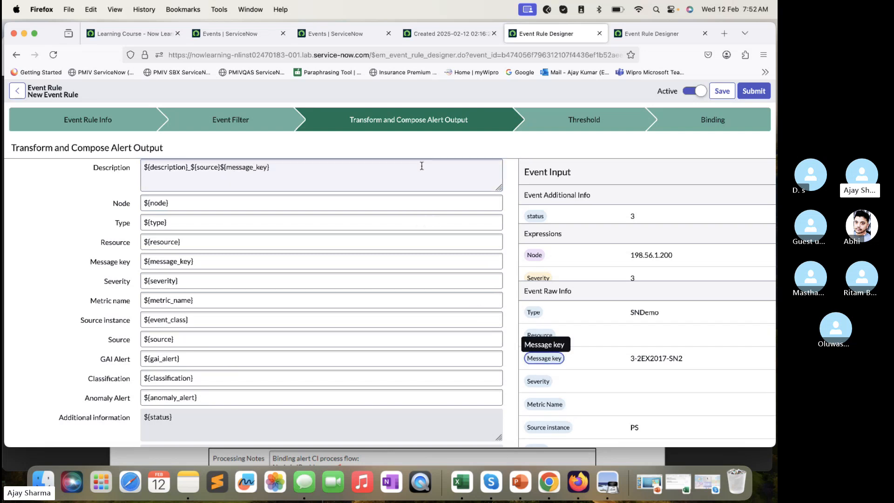
left_click_drag(222, 167, 231, 175)
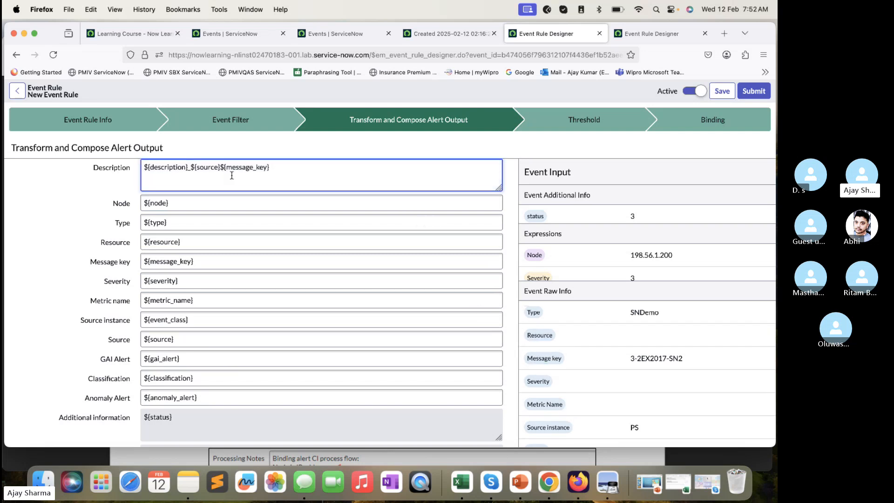
type("_")
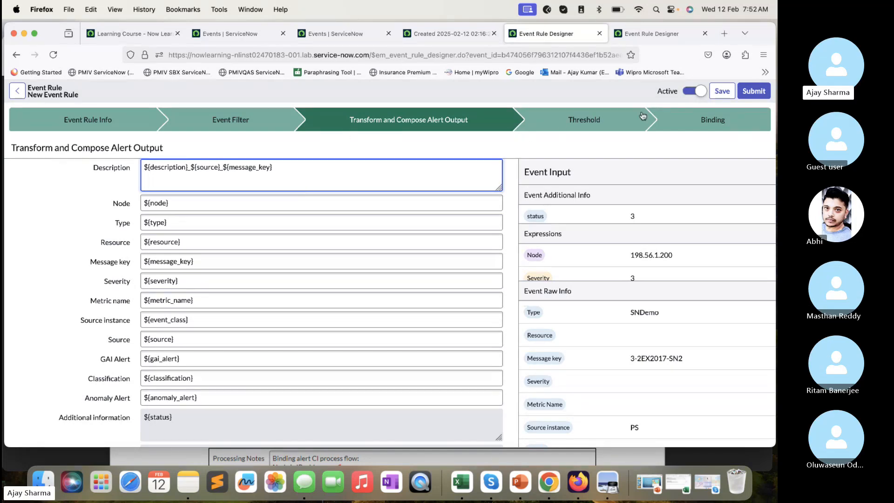
left_click(727, 92)
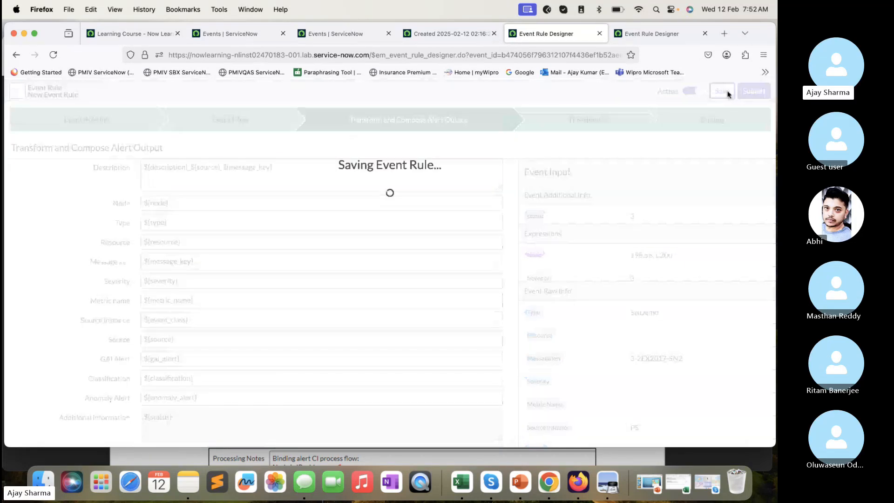
- Read the Test the Event Rule instructions in the Preview lab guide, returning to Firefox
left_click(423, 459)
scroll(455, 321, "down", 5)
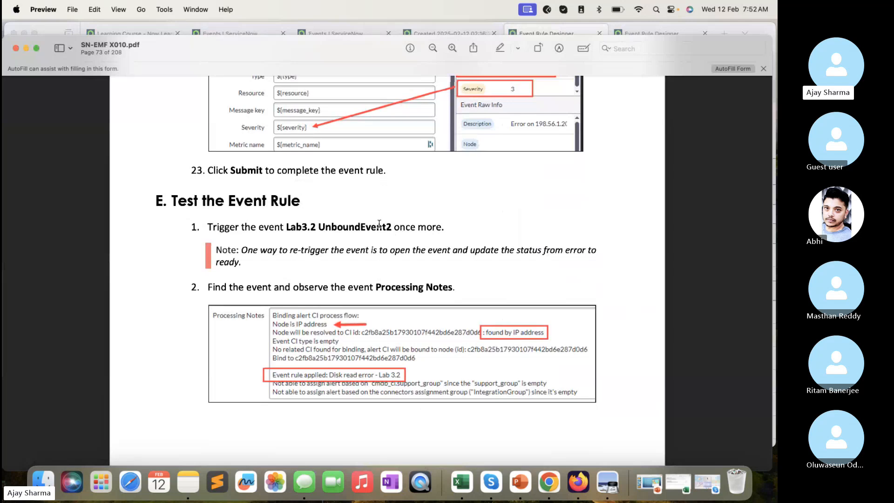
left_click(456, 33)
- Close the extra browser tabs holding the standalone Events list and the disk read error event record
left_click(344, 33)
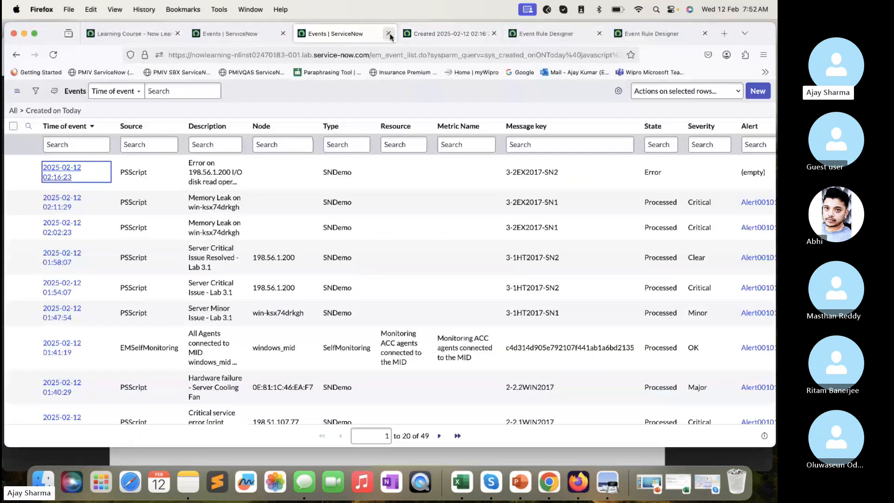
left_click(389, 33)
left_click(389, 34)
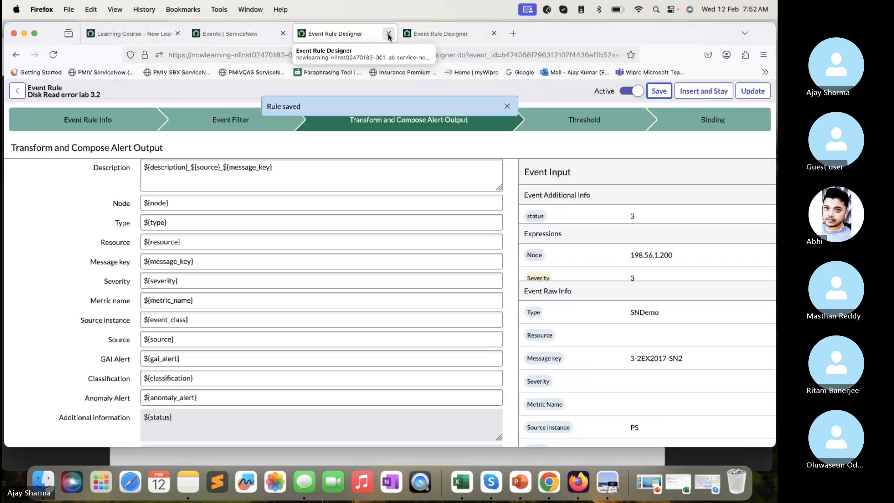
- From the remaining Events page, filter the navigator by "simu" and add Event Generator and Event Samples to the favorites
left_click(222, 37)
left_click(113, 93)
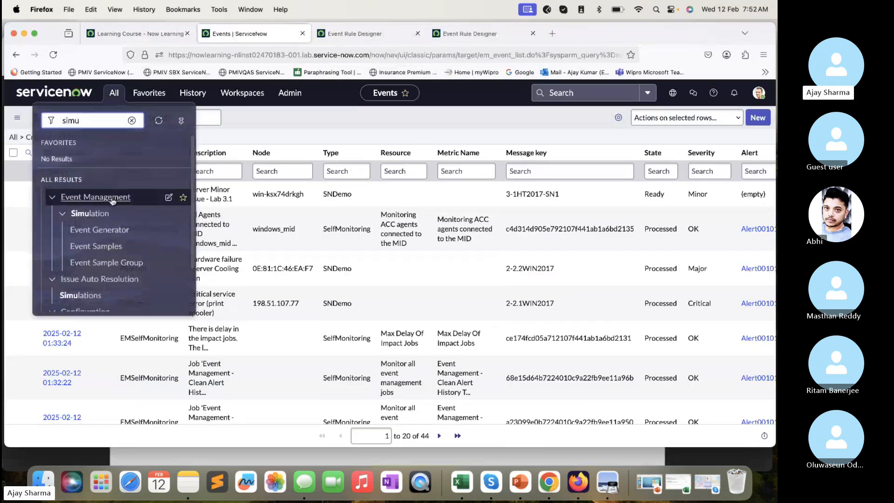
left_click(183, 230)
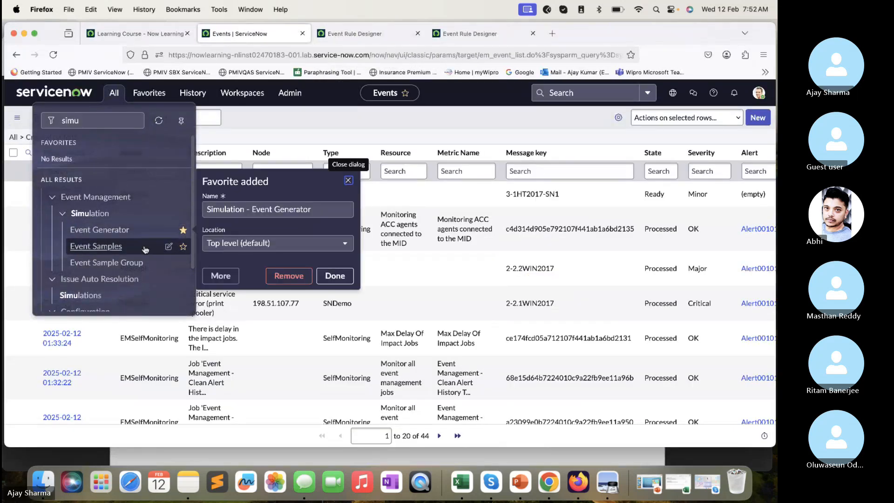
left_click(183, 246)
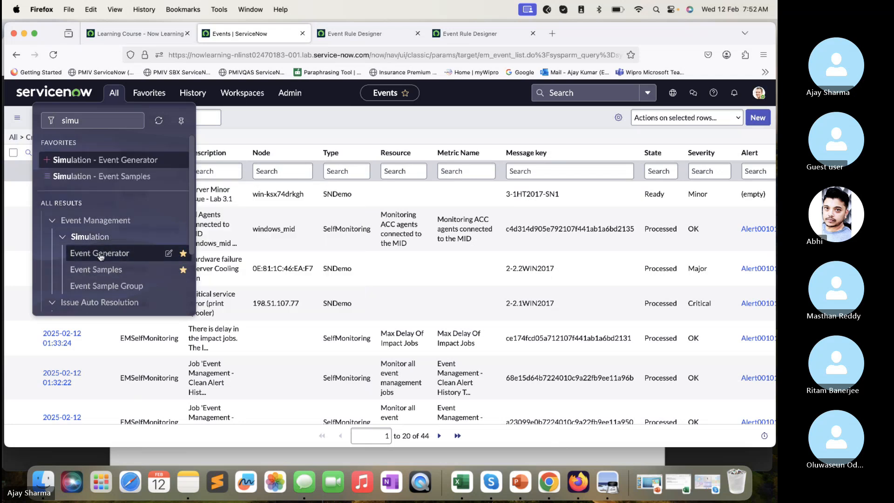
- Load the Lab3.2 UnboundEvent2 sample in the Event Generator and generate the event
left_click(100, 253)
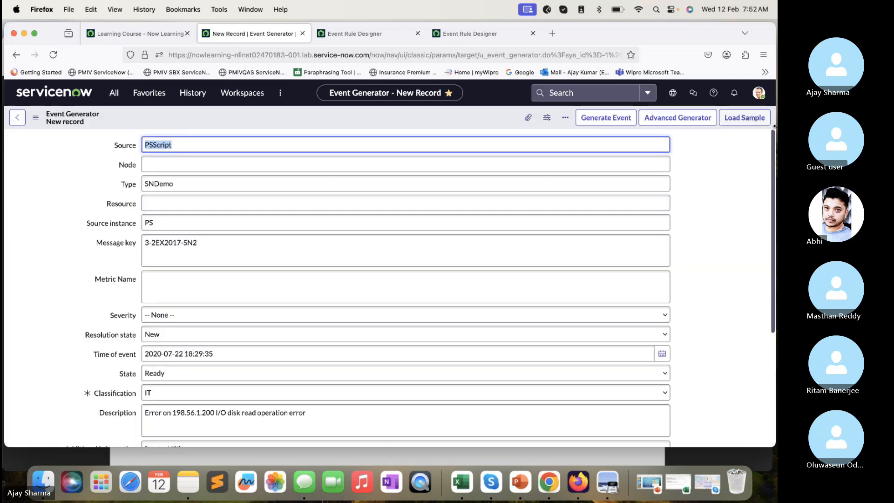
left_click(744, 118)
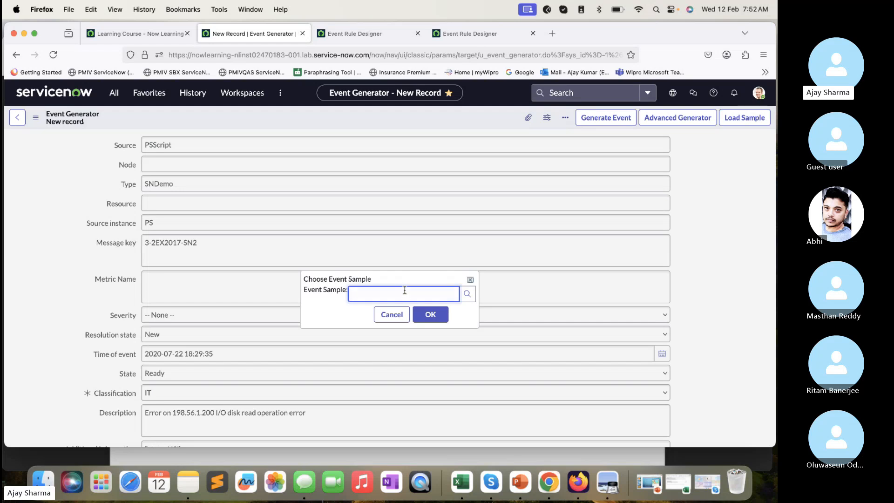
type("lab")
scroll(455, 358, "down", 2)
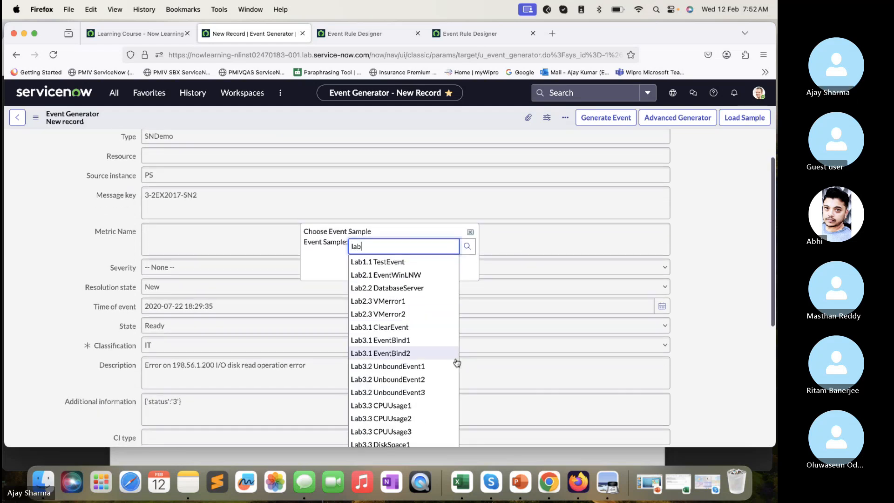
left_click(401, 380)
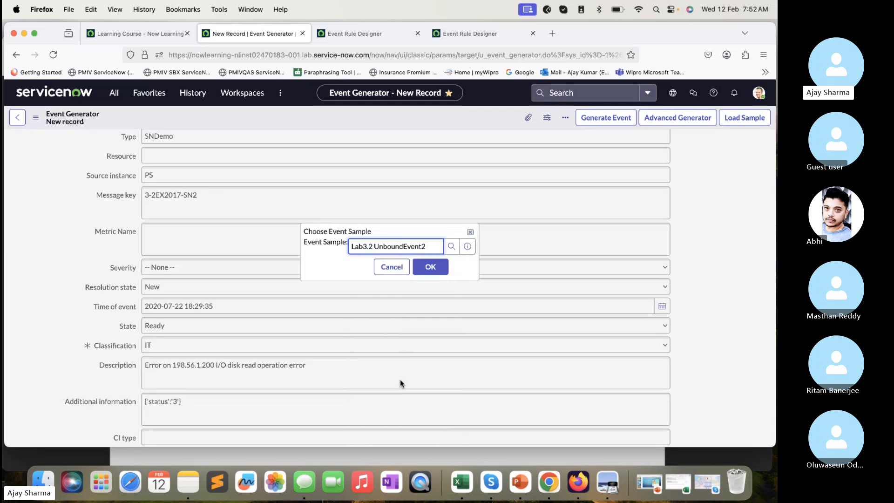
left_click(431, 266)
scroll(302, 279, "down", 2)
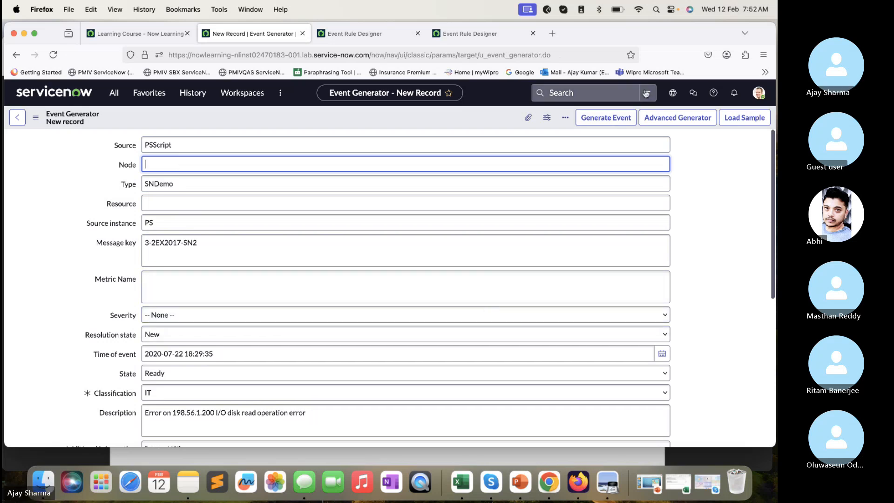
left_click(610, 119)
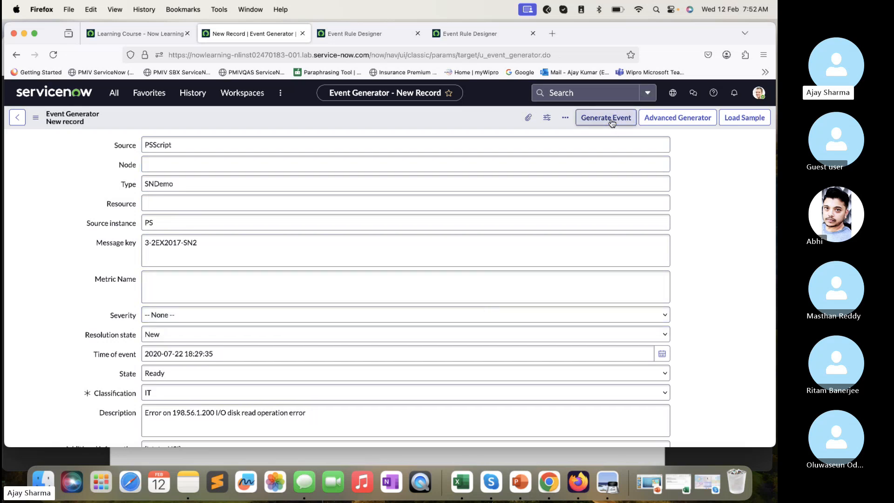
- Refresh the Events list and open the newest disk read error event and its linked alert in separate tabs
left_click(51, 61)
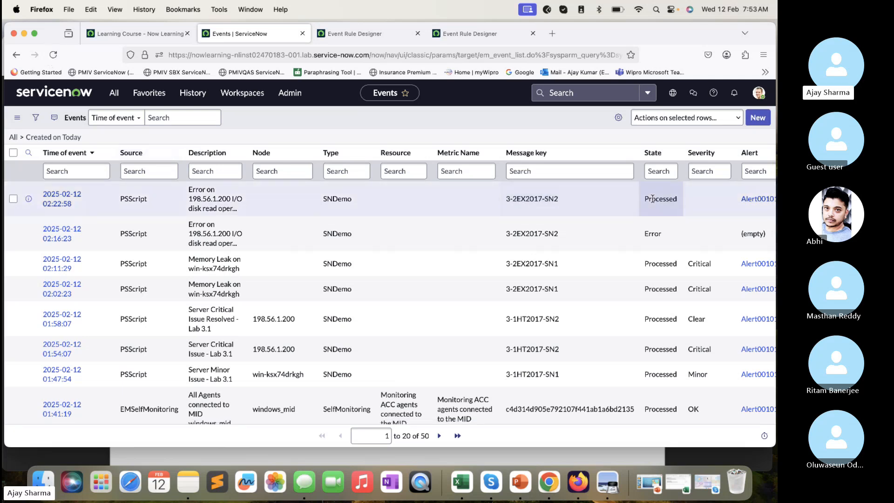
scroll(745, 200, "right", 1)
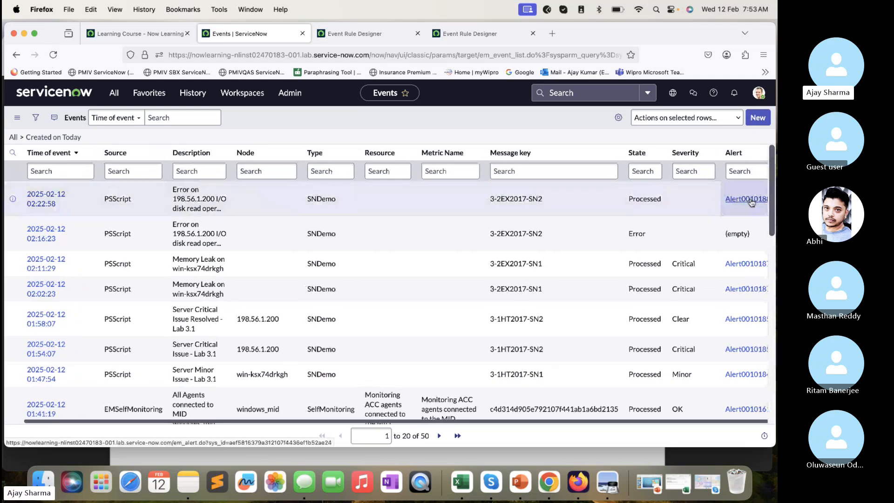
left_click(746, 198, "super")
left_click(46, 199, "super")
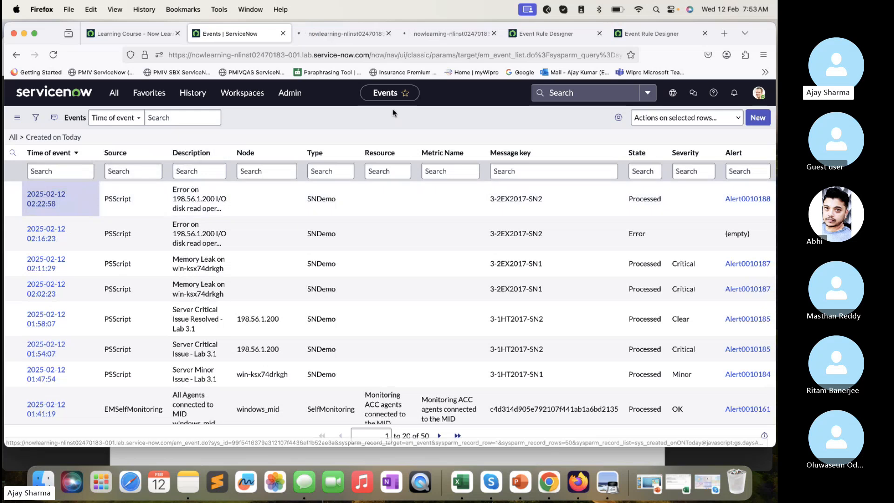
- Check the Node and Configuration item on the alert raised by the new disk read error event
left_click(354, 35)
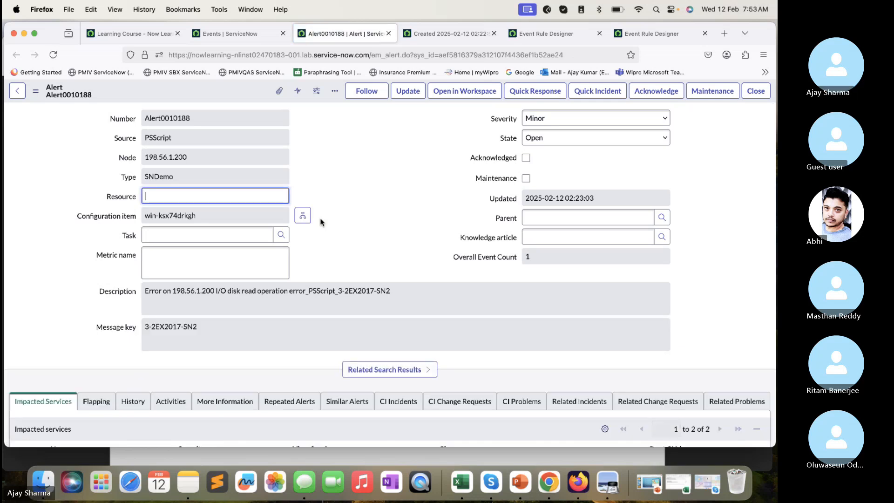
left_click_drag(194, 153, 127, 158)
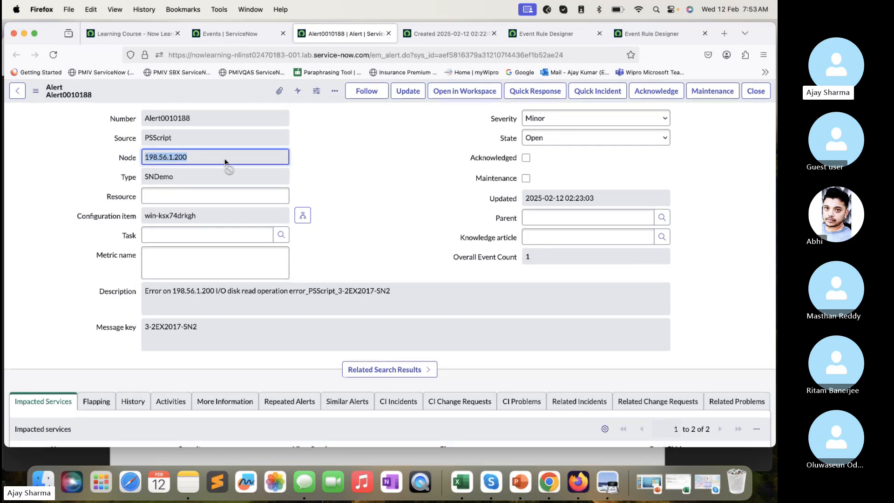
left_click_drag(235, 215, 138, 214)
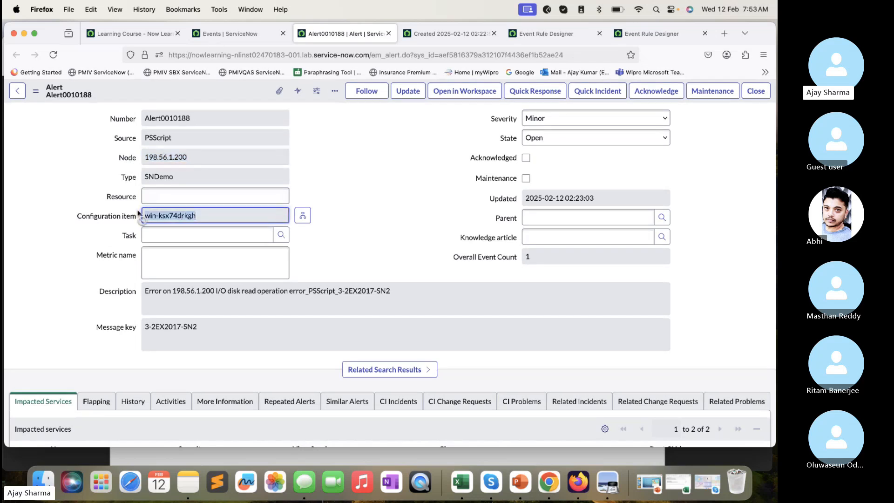
- Examine the event record's Additional information and Processing Notes for the node resolution and the applied event rule
key("ctrl+Tab")
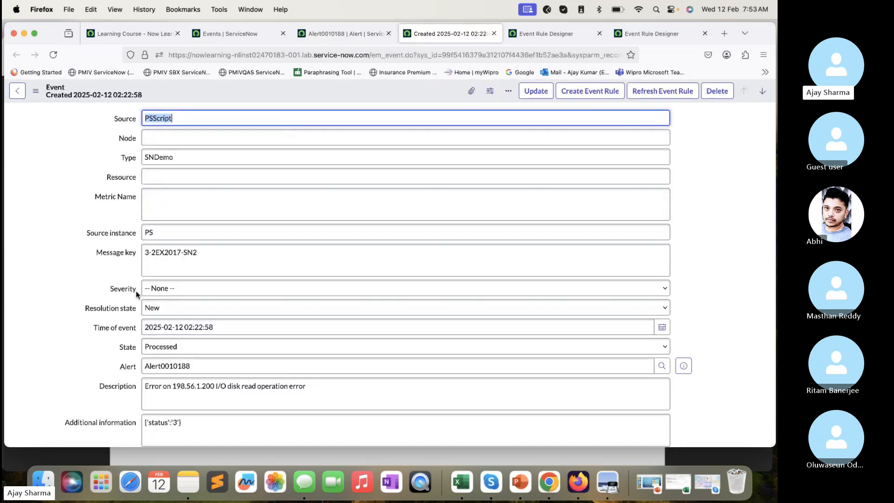
scroll(137, 294, "down", 5)
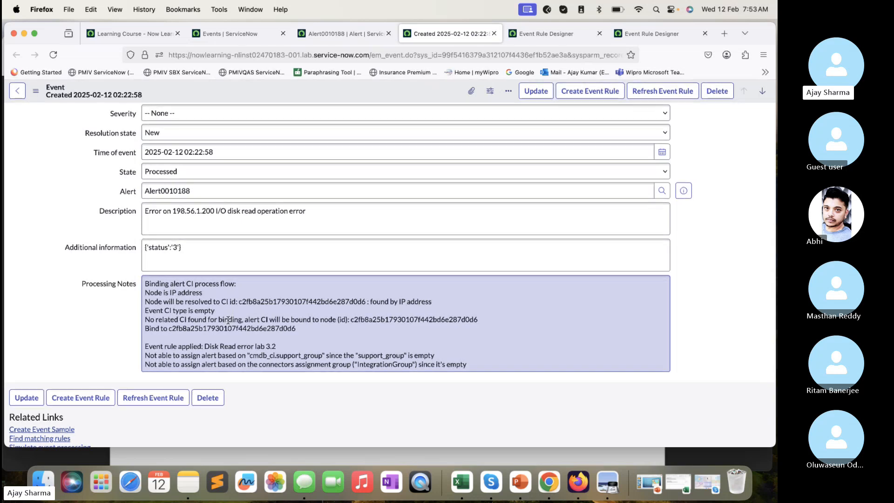
left_click(201, 252)
left_click_drag(201, 251, 141, 247)
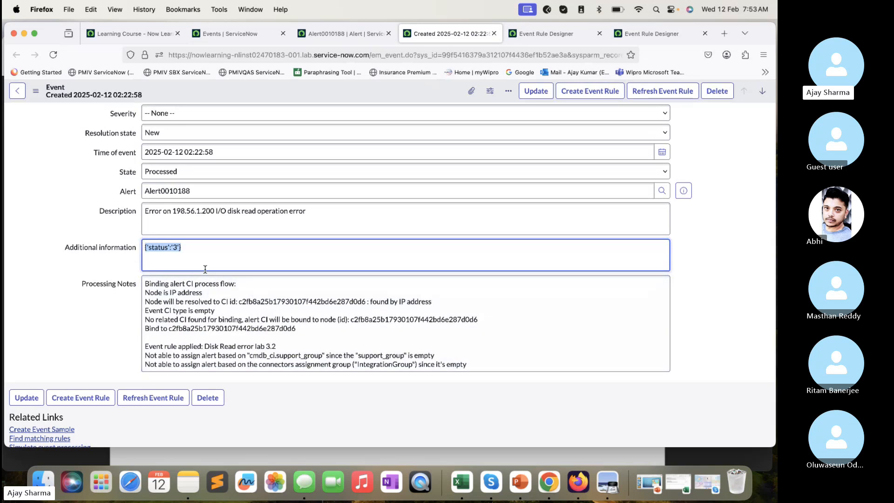
left_click_drag(202, 292, 148, 290)
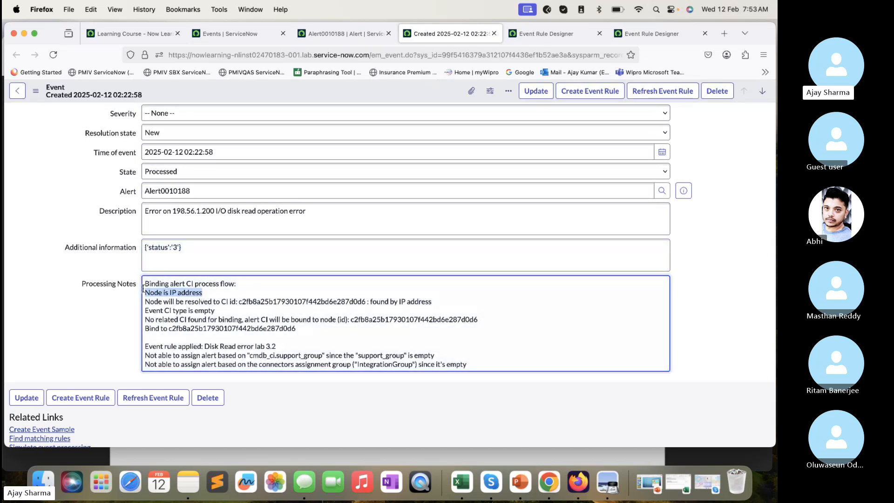
left_click(231, 294)
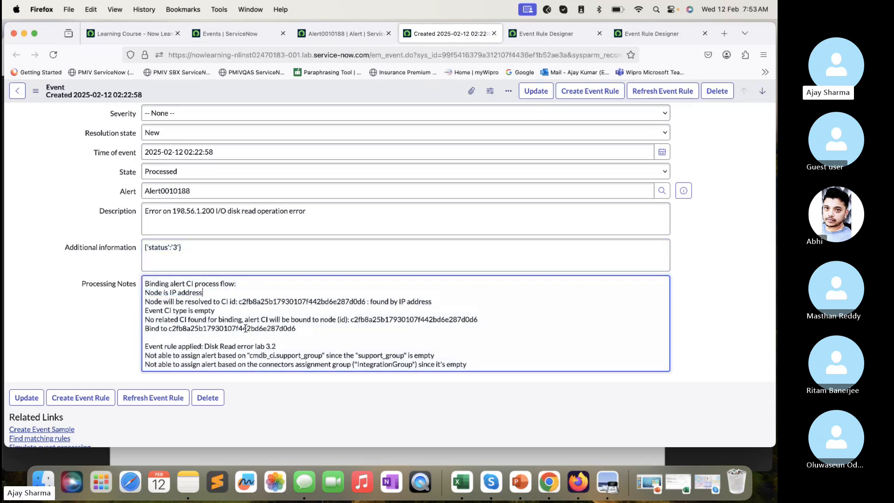
left_click_drag(276, 346, 126, 348)
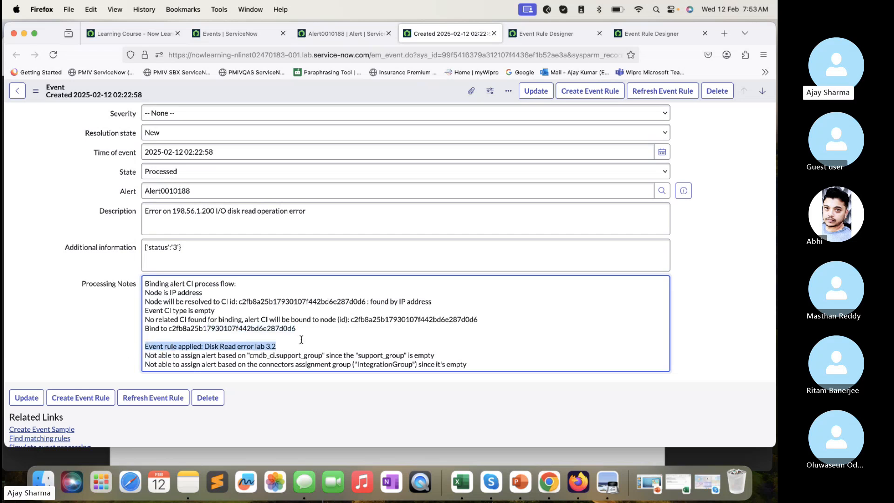
scroll(308, 338, "up", 5)
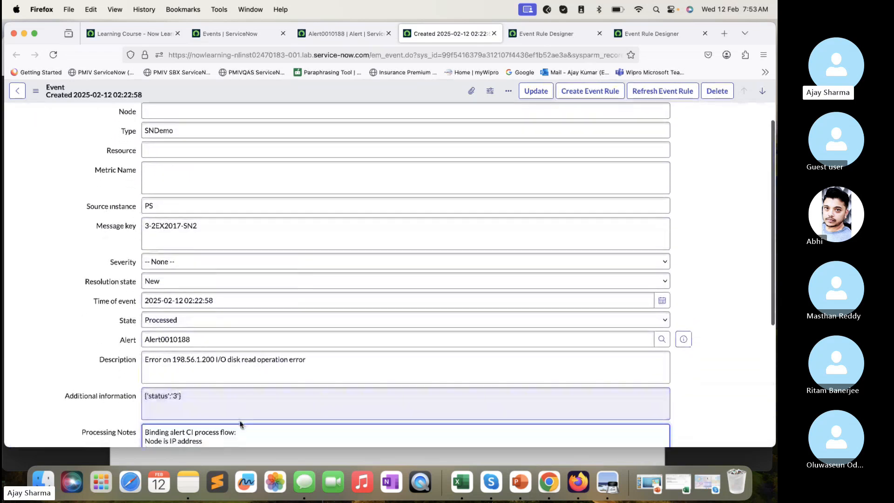
- Compare the alert's Description with the Description composed in the Disk Read error lab 3.2 event rule
left_click(356, 36)
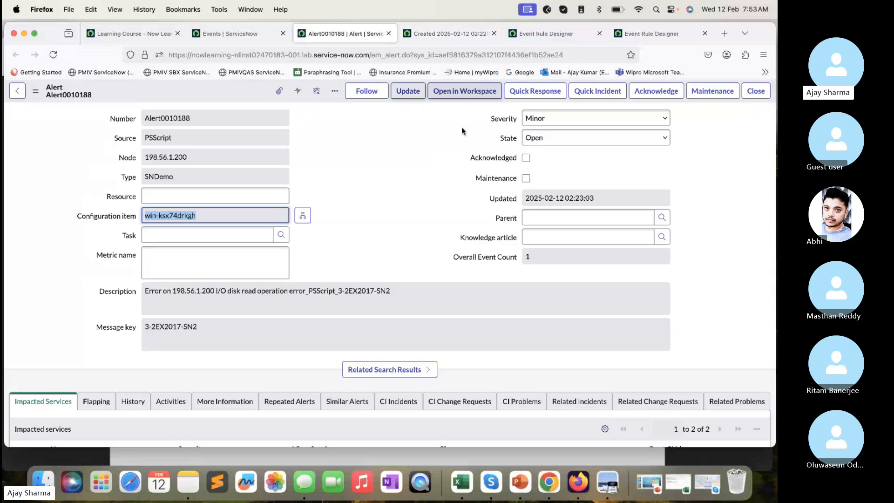
scroll(479, 147, "down", 1)
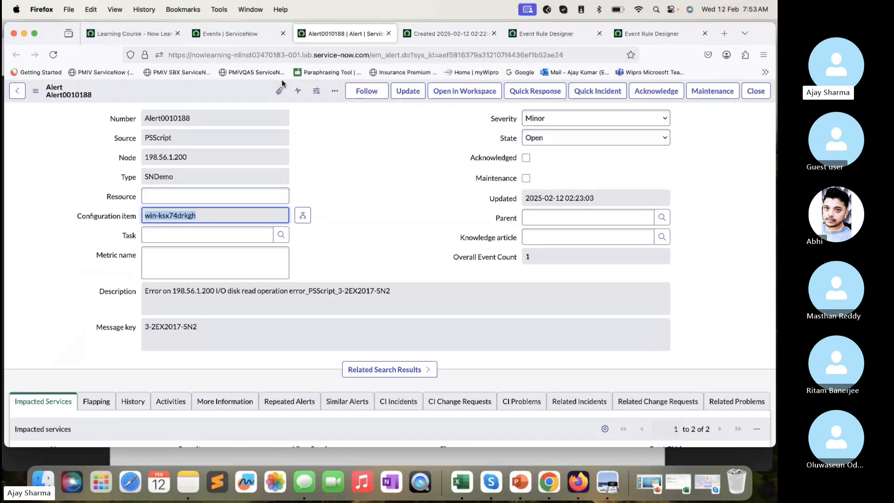
left_click_drag(413, 291, 131, 286)
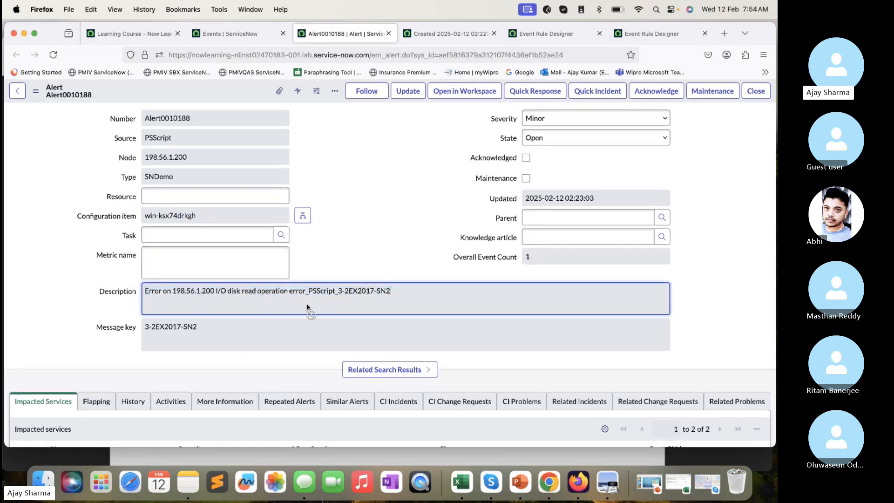
left_click_drag(307, 301, 84, 279)
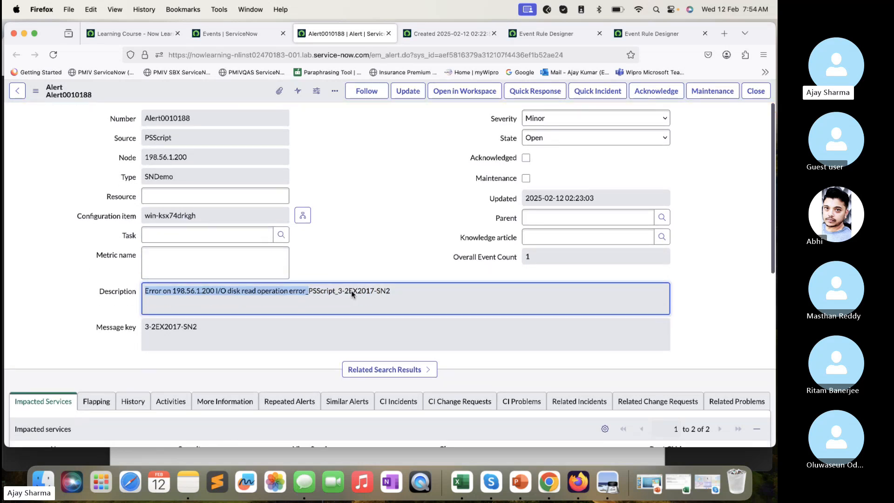
left_click(343, 290)
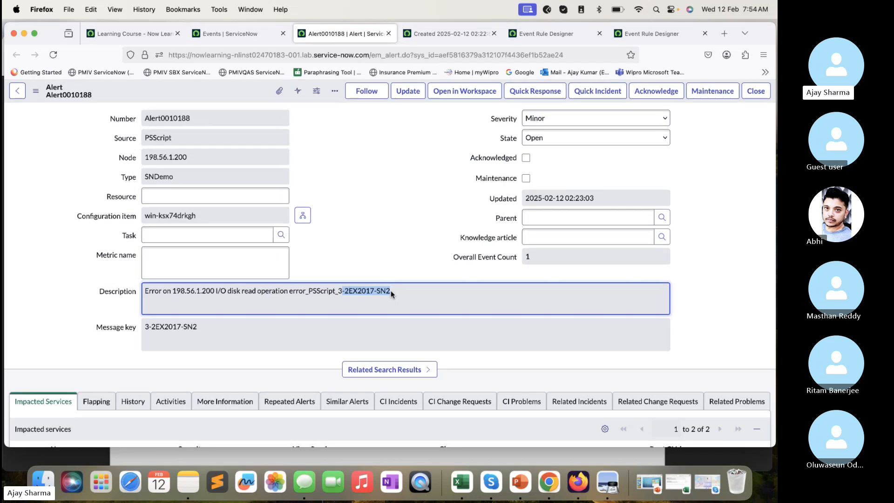
scroll(391, 294, "down", 1)
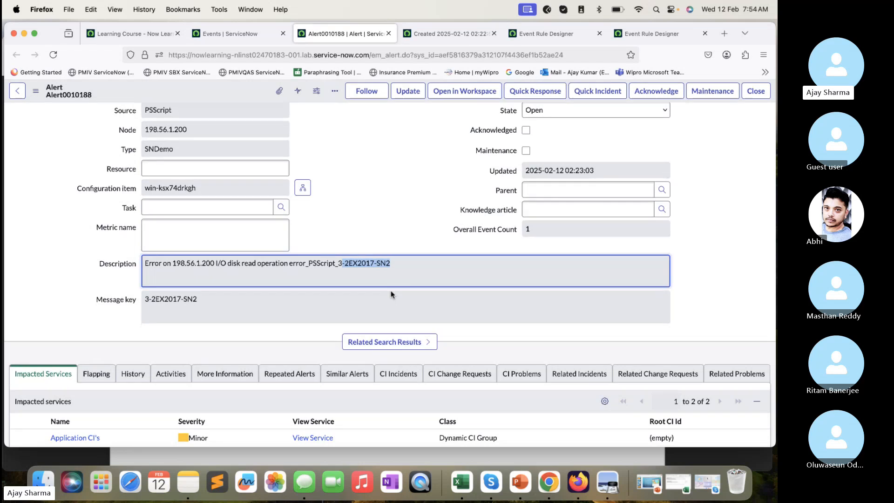
scroll(390, 294, "up", 1)
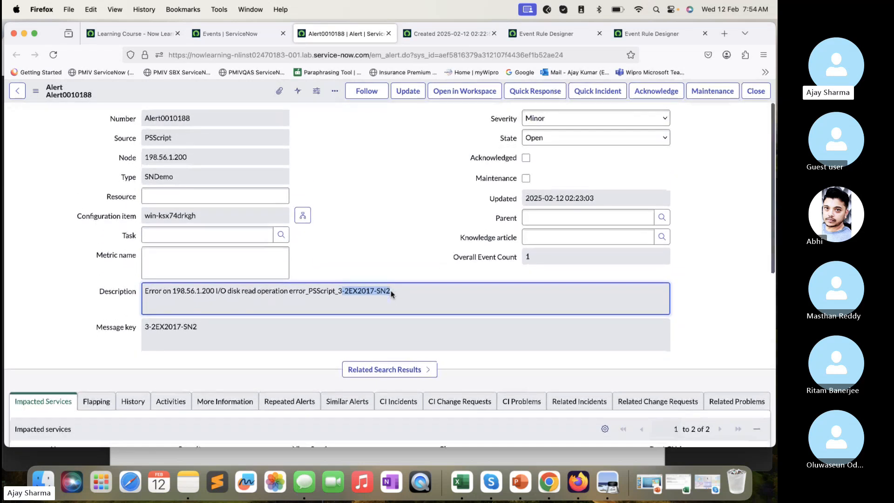
left_click(549, 36)
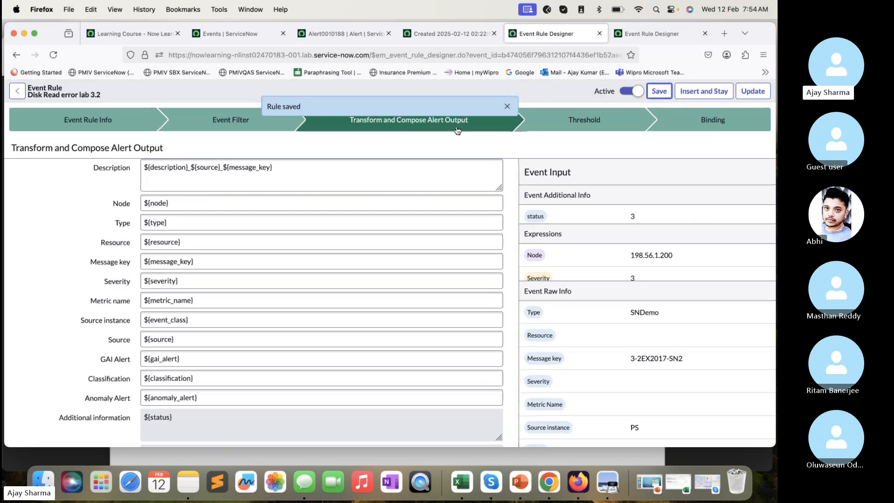
- Read the rest of Test the Event Rule and the Lab Verification steps in the Preview lab guide, returning to the alert in Firefox
left_click(425, 457)
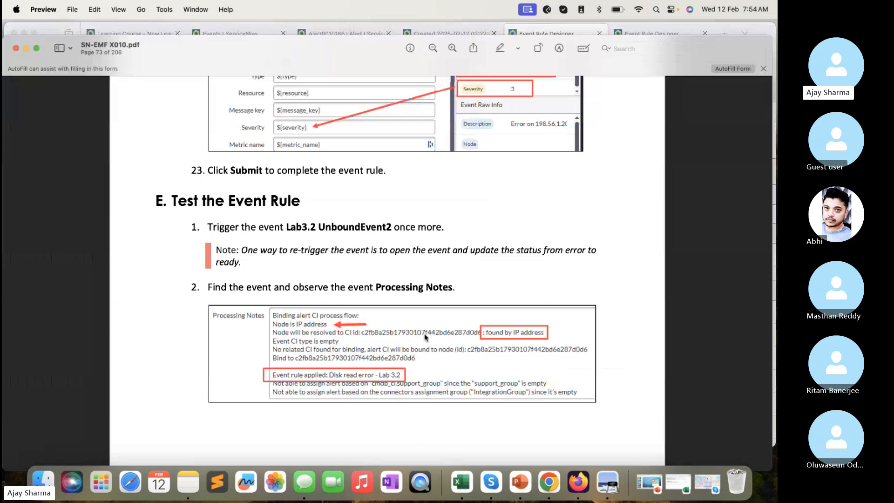
left_click(703, 396)
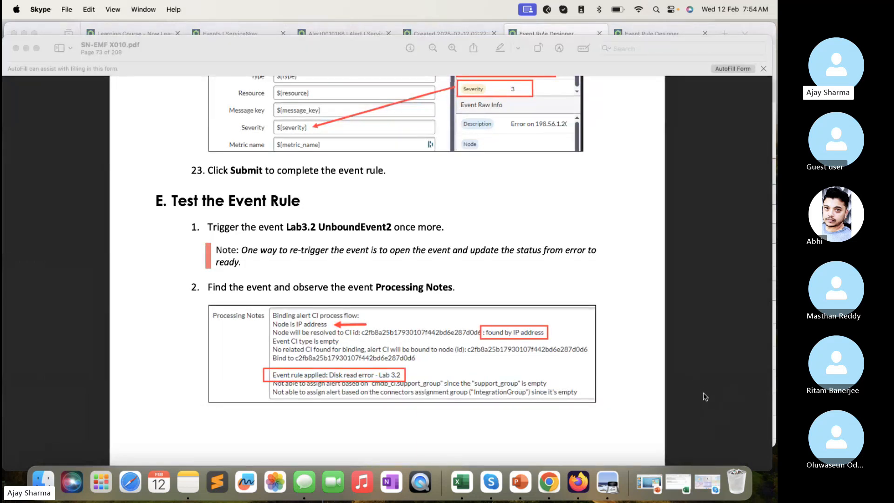
scroll(466, 329, "down", 10)
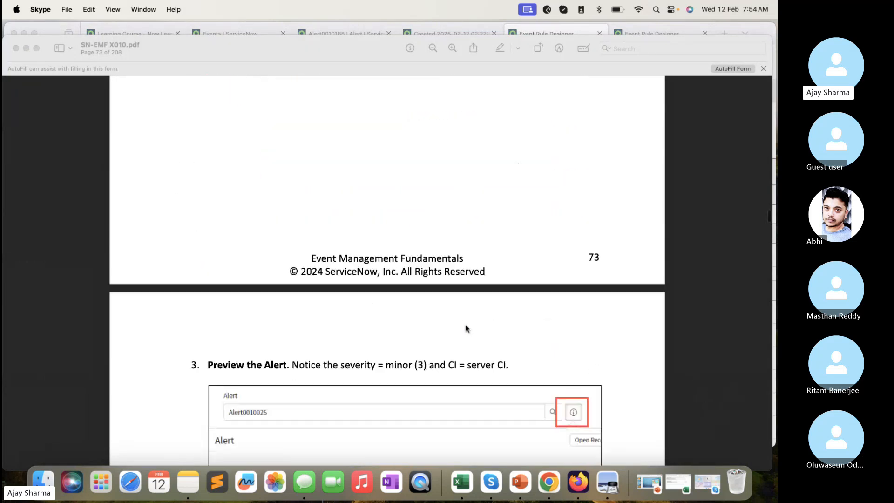
scroll(466, 329, "down", 8)
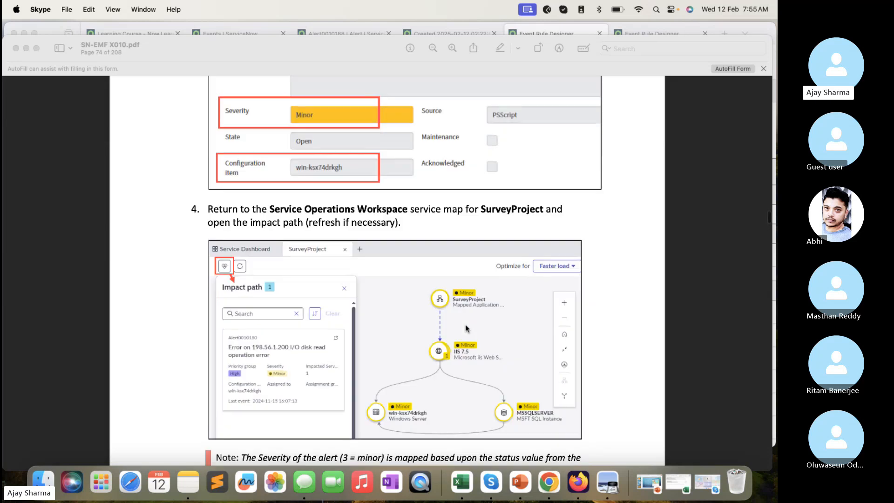
scroll(466, 329, "down", 7)
scroll(466, 328, "up", 1)
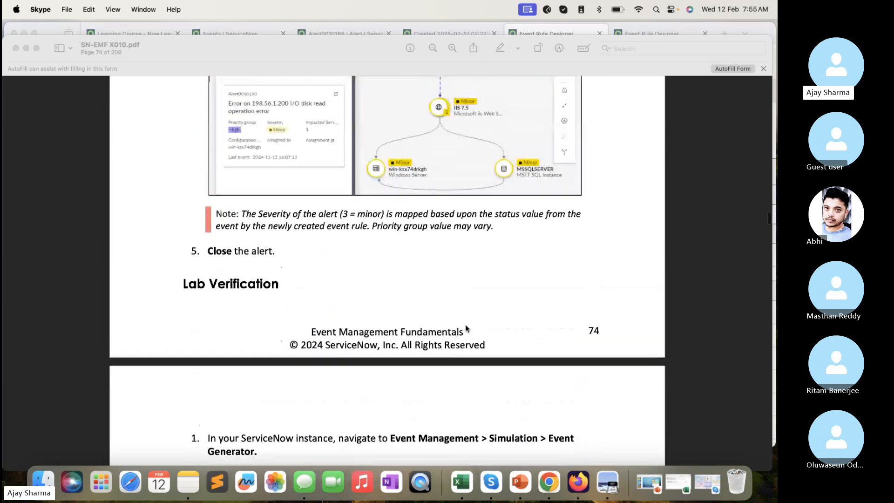
scroll(466, 328, "down", 3)
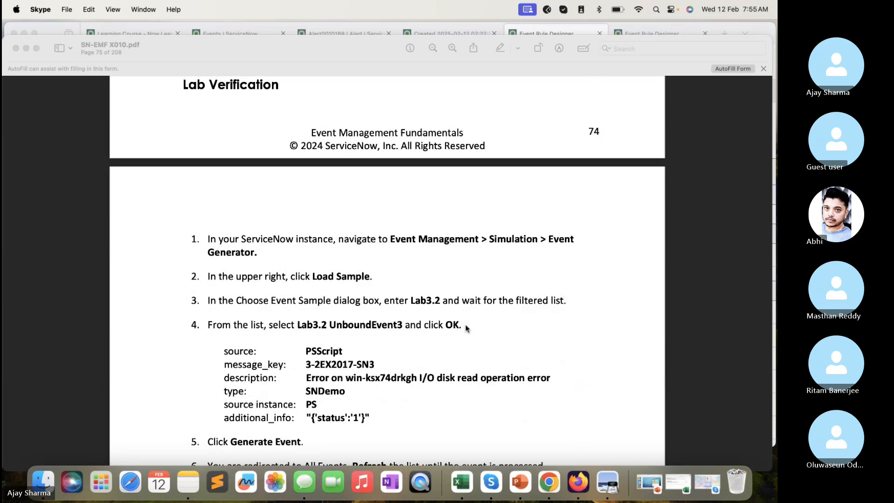
scroll(466, 329, "down", 3)
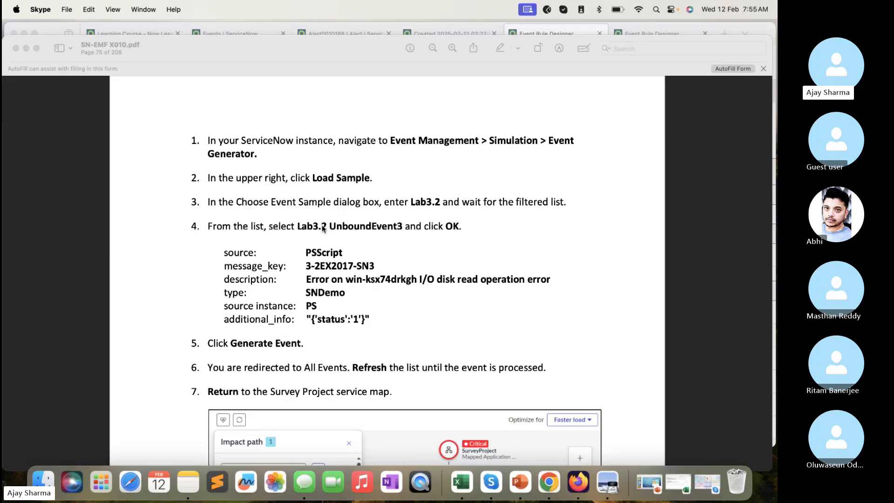
left_click(345, 28)
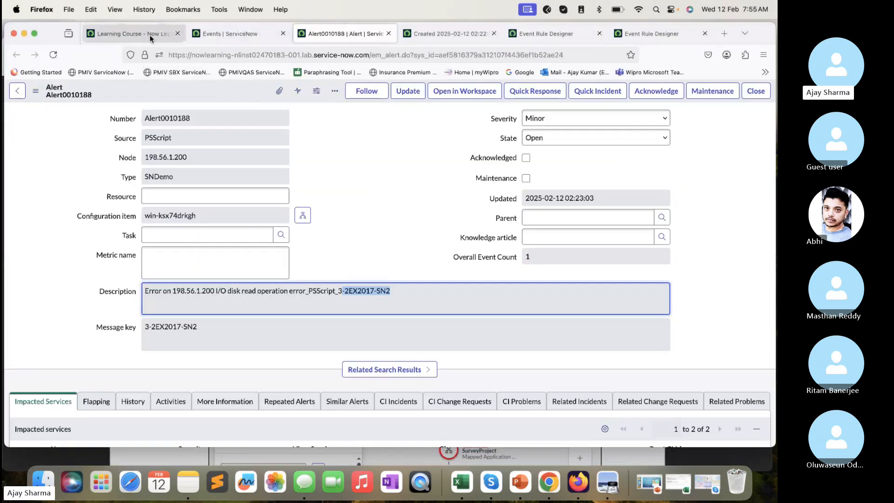
- Return to the Events page and open a new Event Generator record from the Simulation favorites, filtering for "even"
left_click(227, 35)
left_click(115, 95)
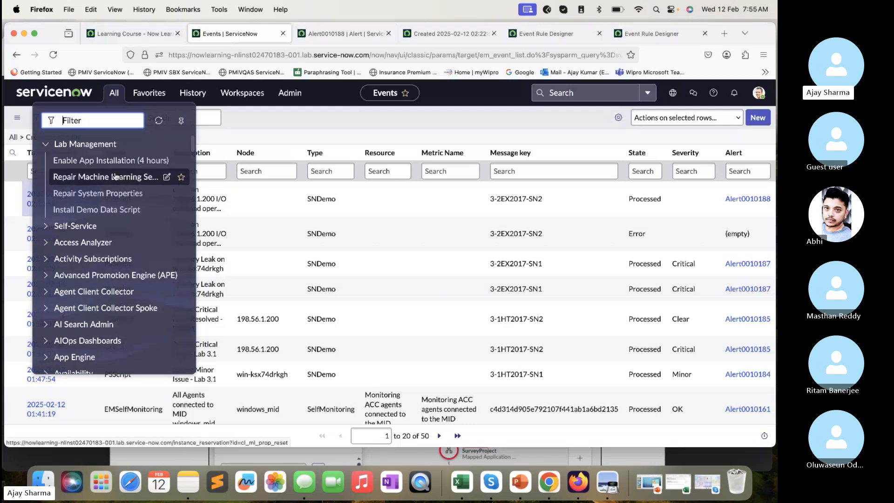
type("even")
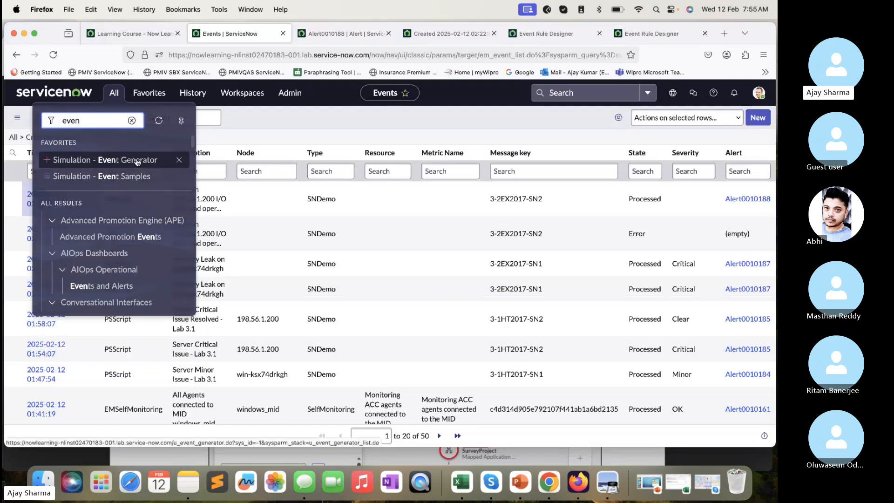
left_click(107, 159)
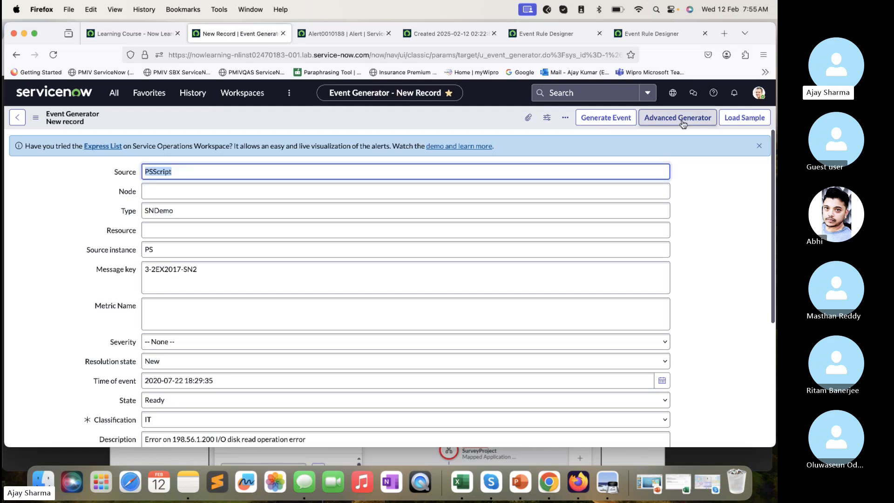
- Load the Lab3.2 UnboundEvent3 event sample into the Event Generator, checking the sample name in the Preview lab guide
left_click(758, 119)
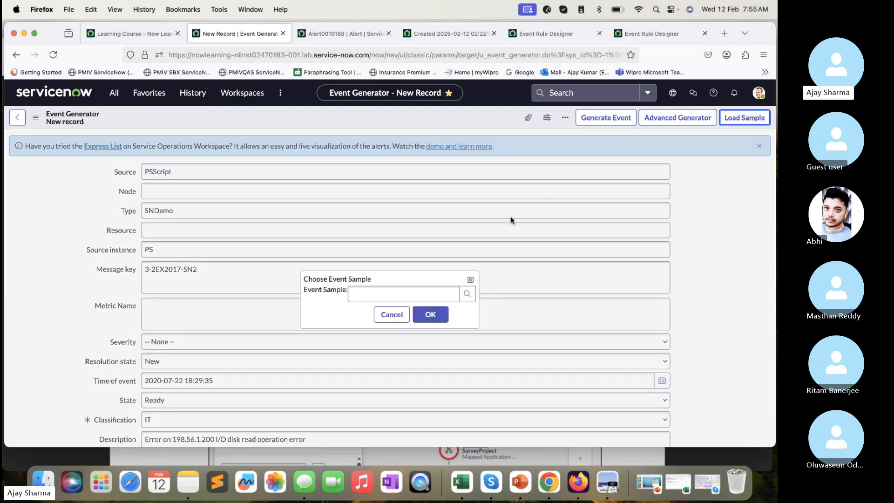
left_click(418, 455)
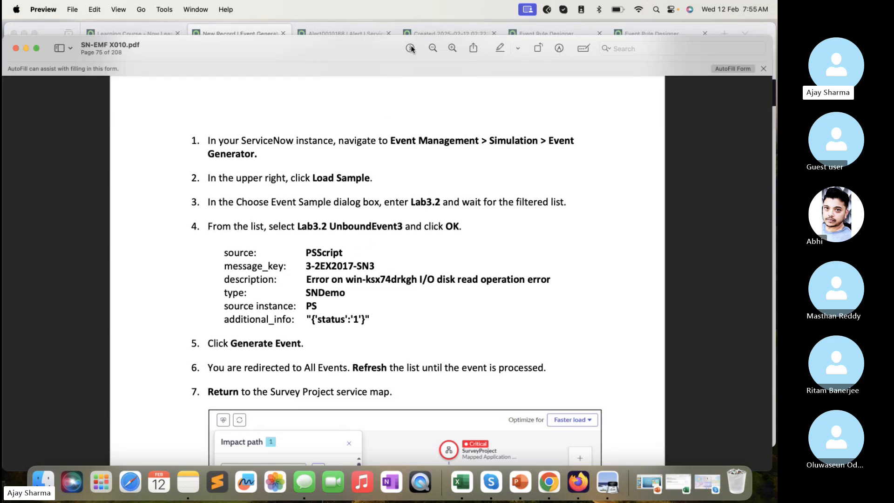
left_click(289, 29)
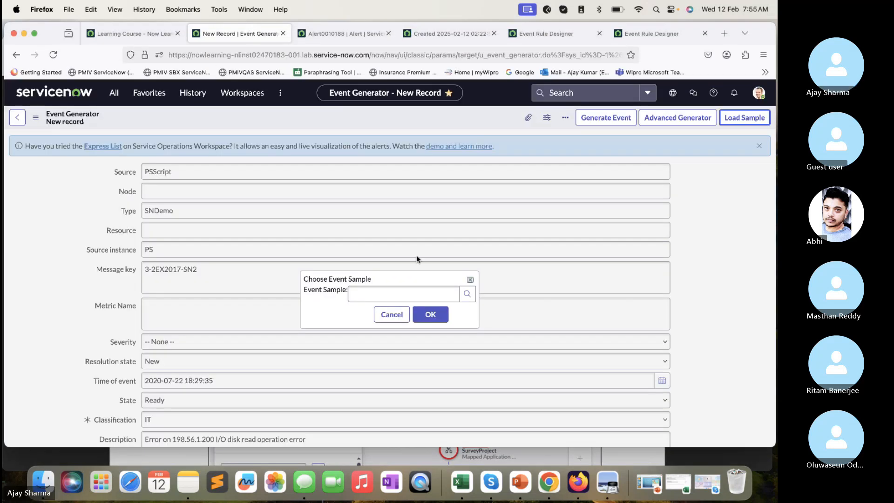
left_click(392, 312)
left_click(744, 118)
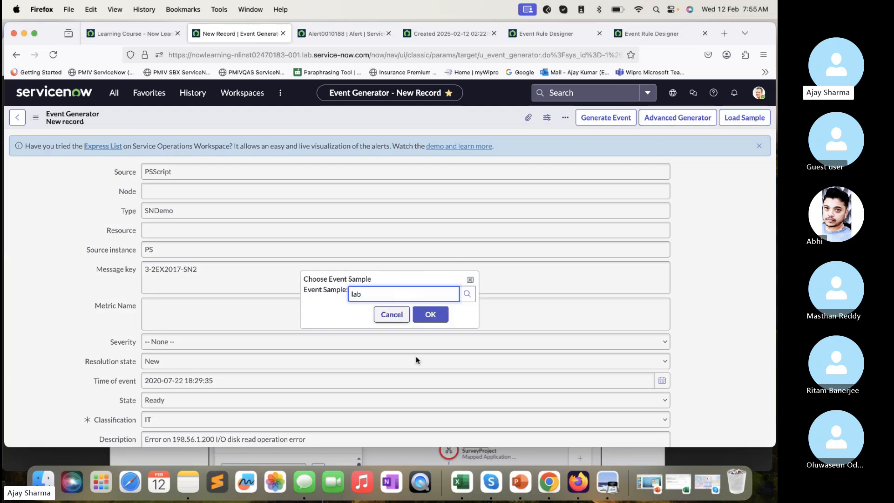
scroll(415, 393, "down", 2)
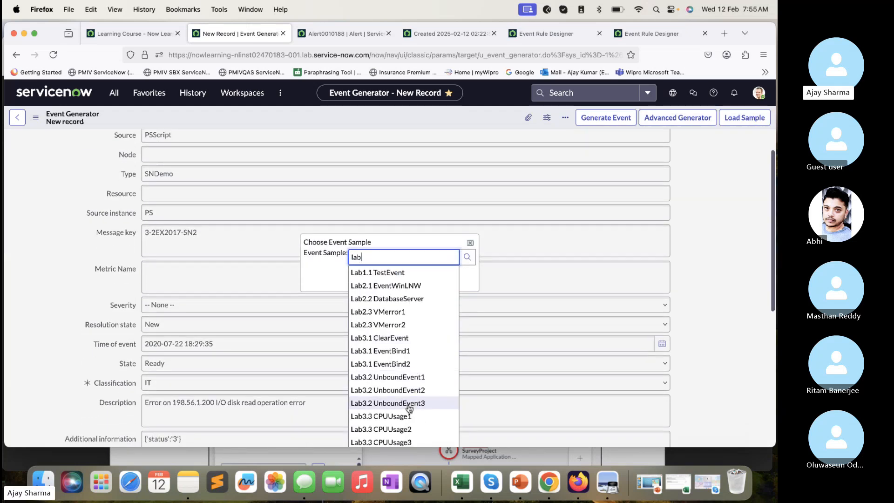
left_click(410, 402)
left_click(430, 278)
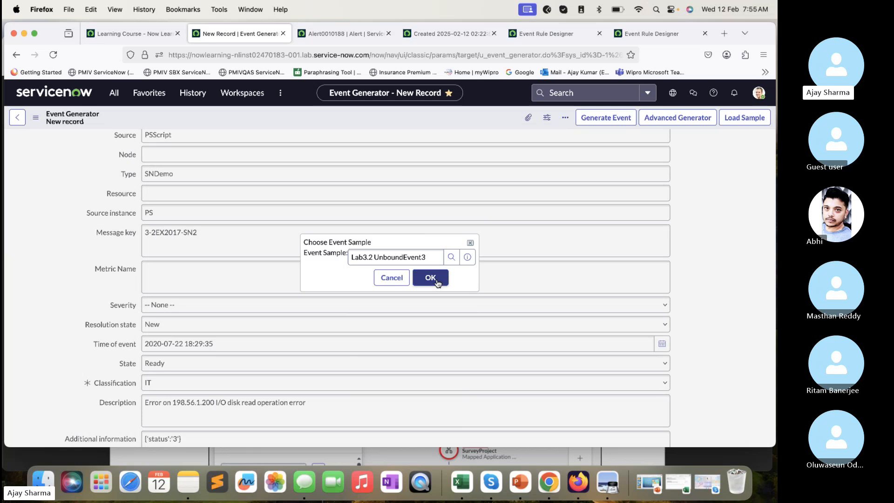
- Review the Node, Description and Additional information fields of the loaded event sample
left_click(145, 163)
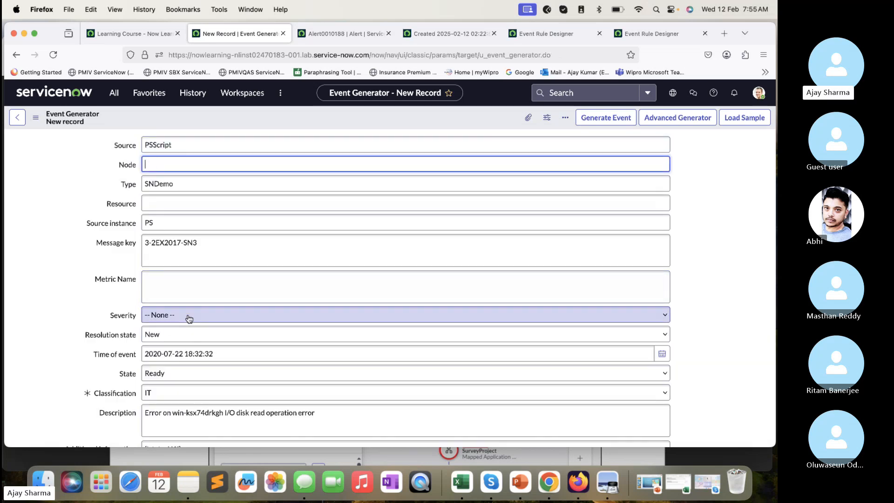
scroll(188, 318, "down", 2)
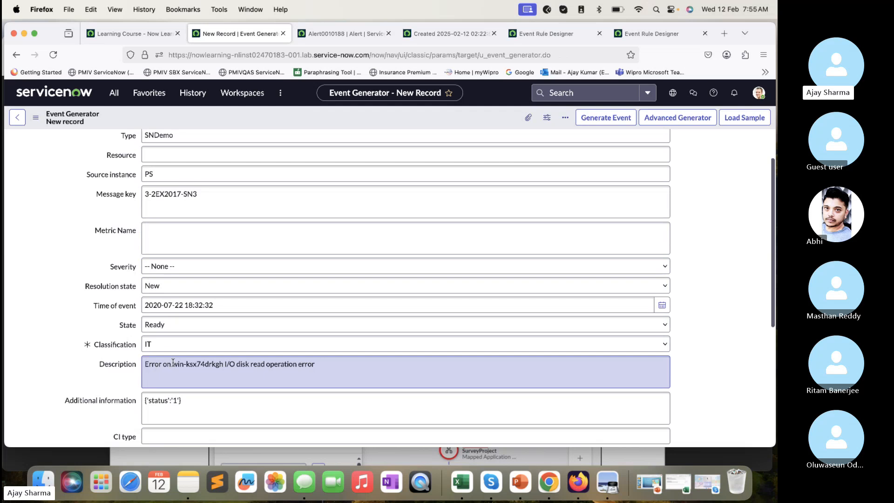
left_click_drag(173, 362, 203, 364)
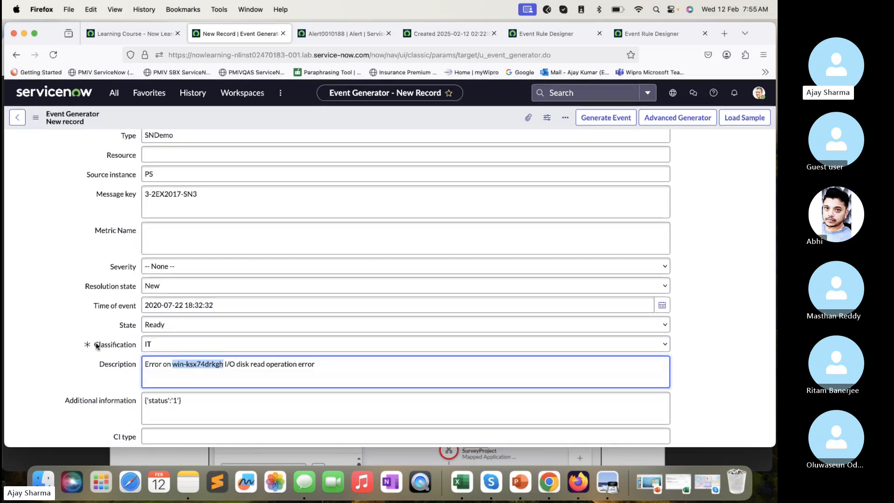
left_click(39, 337)
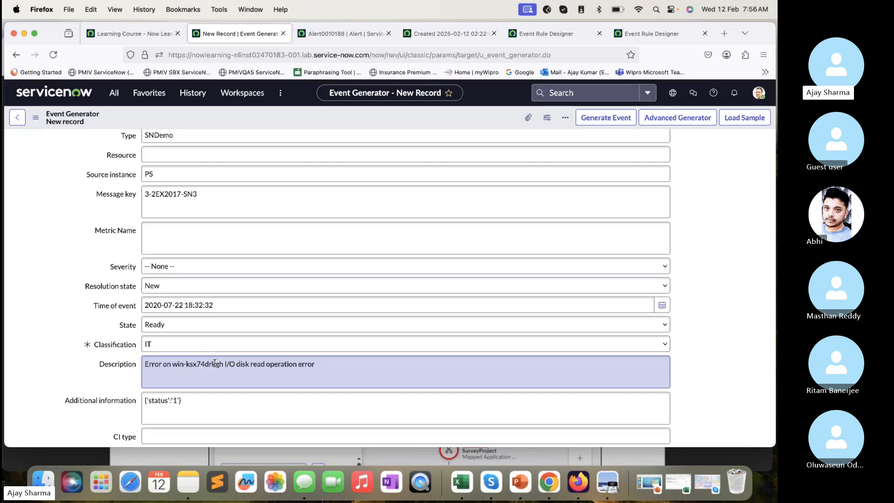
scroll(214, 363, "down", 2)
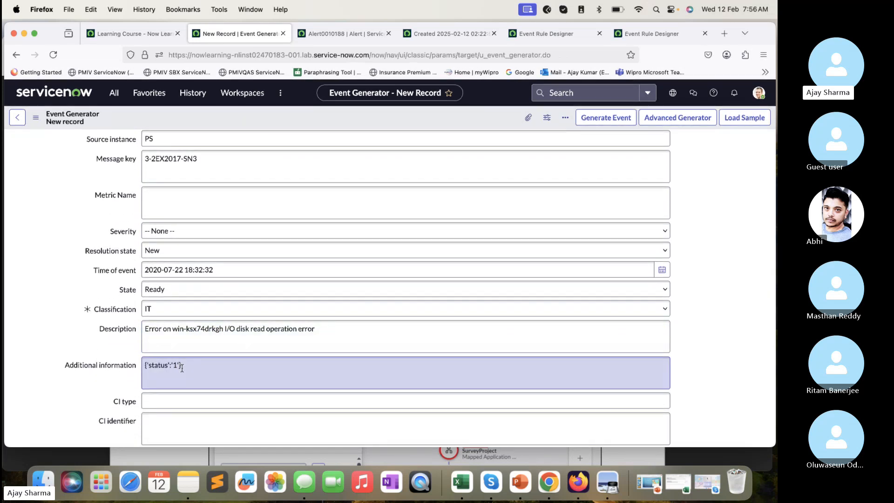
scroll(316, 285, "up", 5)
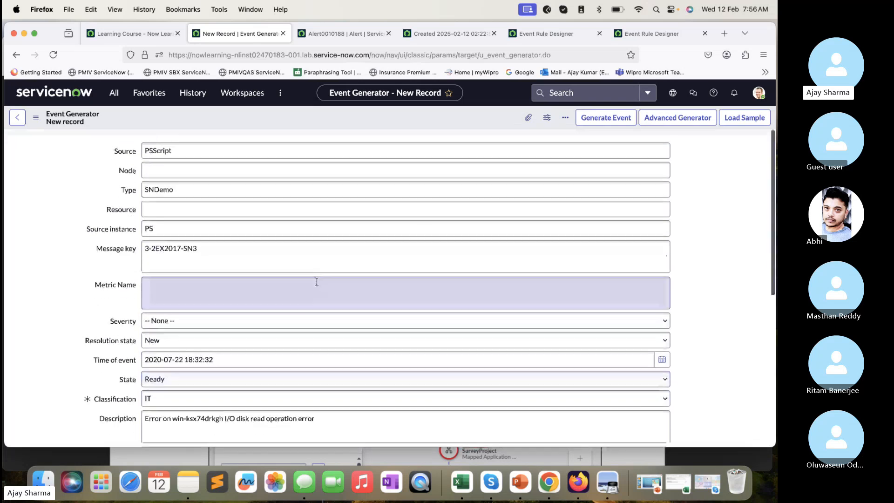
- Generate the event and refresh the Events list until the 3-2EX2017-SN3 event is processed
left_click(605, 124)
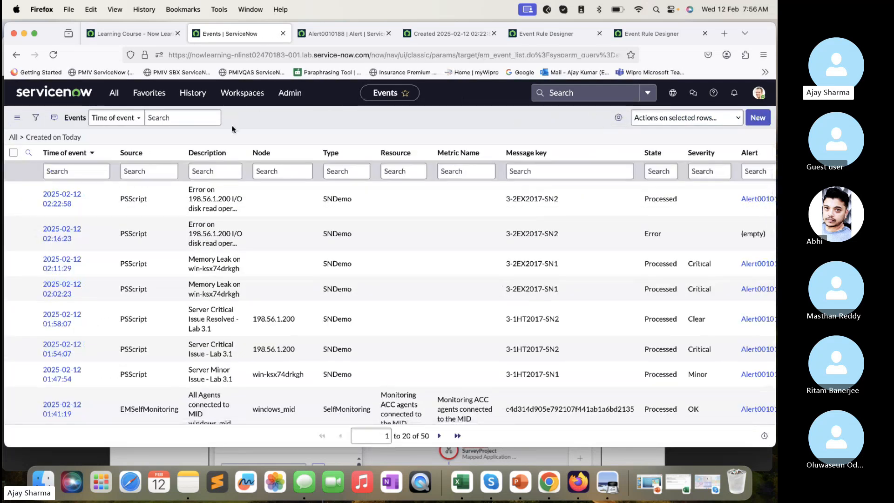
left_click(54, 55)
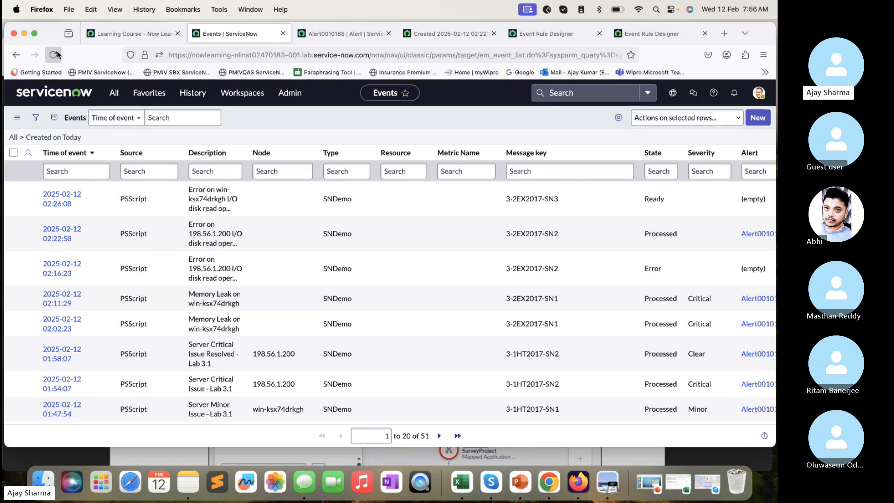
left_click(56, 55)
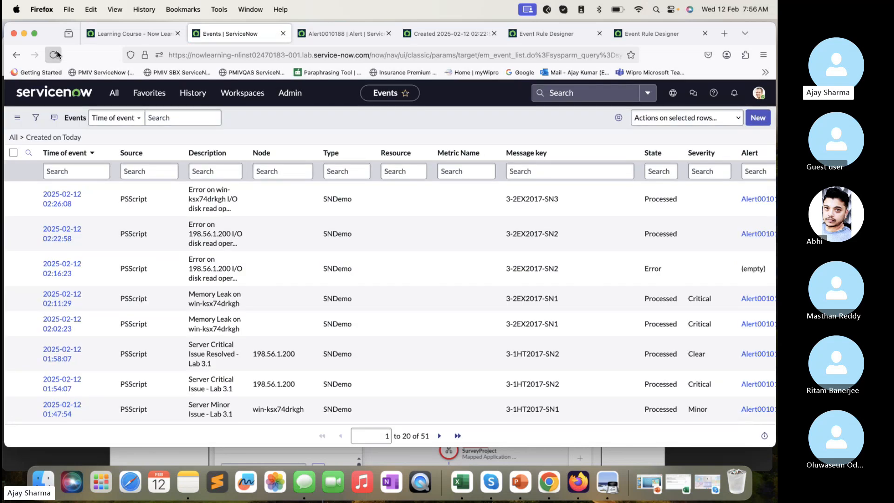
scroll(329, 202, "right", 1)
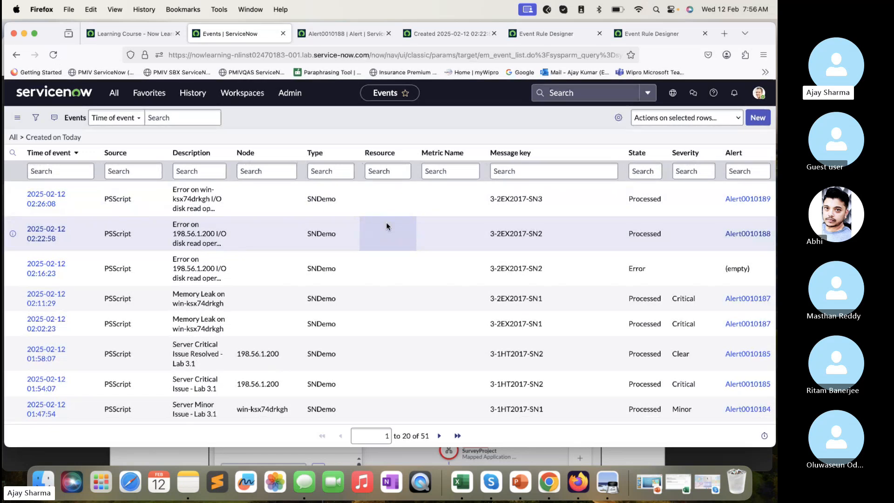
scroll(387, 226, "left", 1)
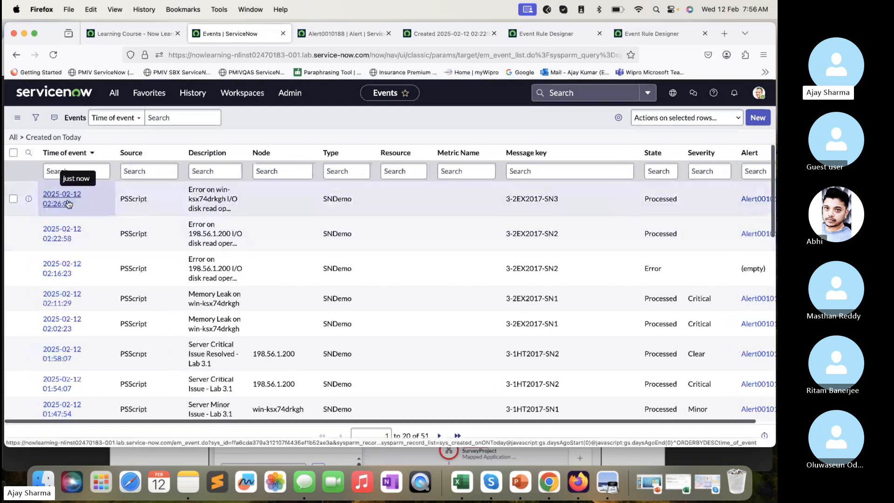
- Open the new 3-2EX2017-SN3 event in its own tab and examine the node resolution and applied event rule in Processing Notes
left_click(70, 199, "super")
left_click(321, 30)
scroll(230, 264, "down", 5)
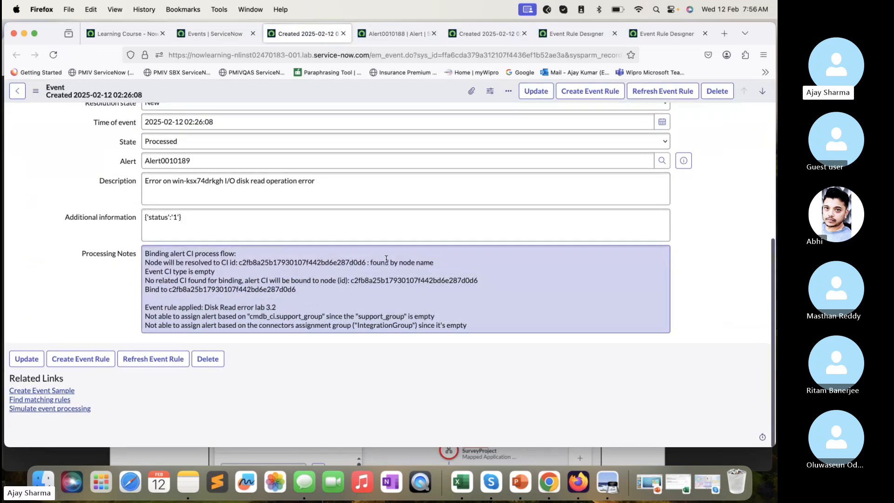
left_click_drag(441, 268, 144, 253)
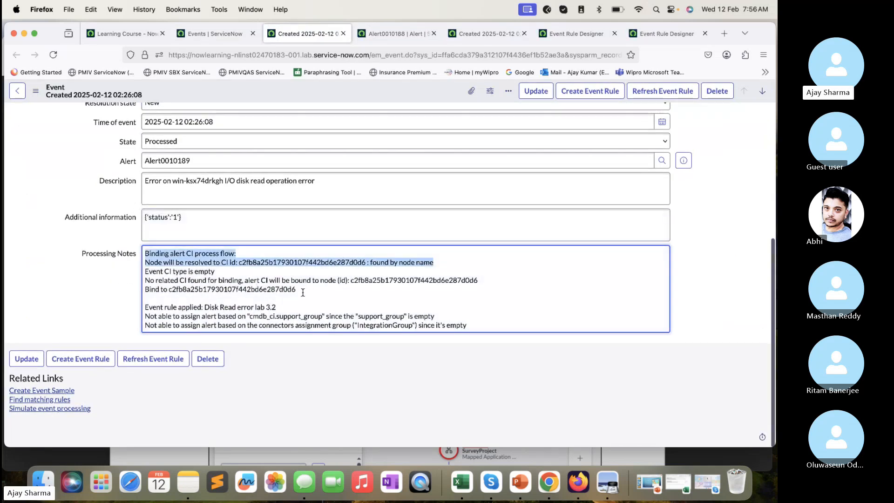
left_click_drag(276, 308, 145, 307)
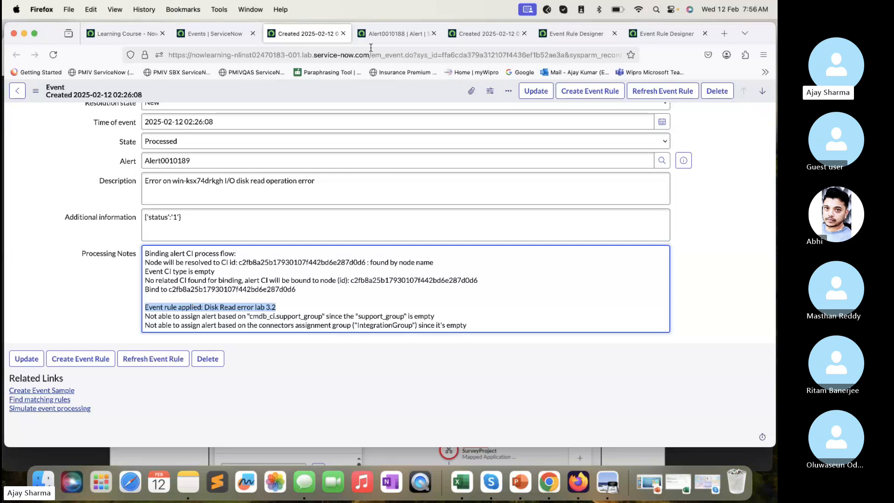
- Preview the alert linked to the 3-2EX2017-SN3 event and open its full record in a separate tab
left_click(378, 35)
left_click(326, 34)
scroll(387, 193, "up", 1)
left_click(686, 189)
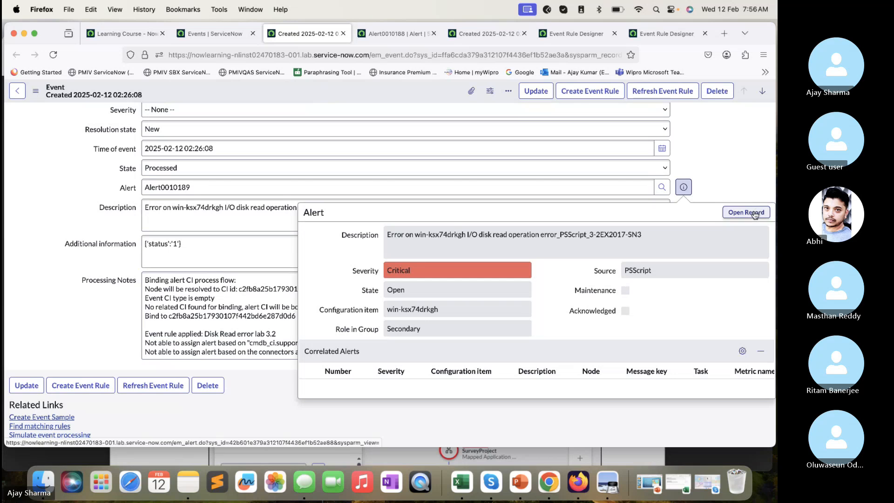
left_click(754, 213)
scroll(280, 182, "up", 4)
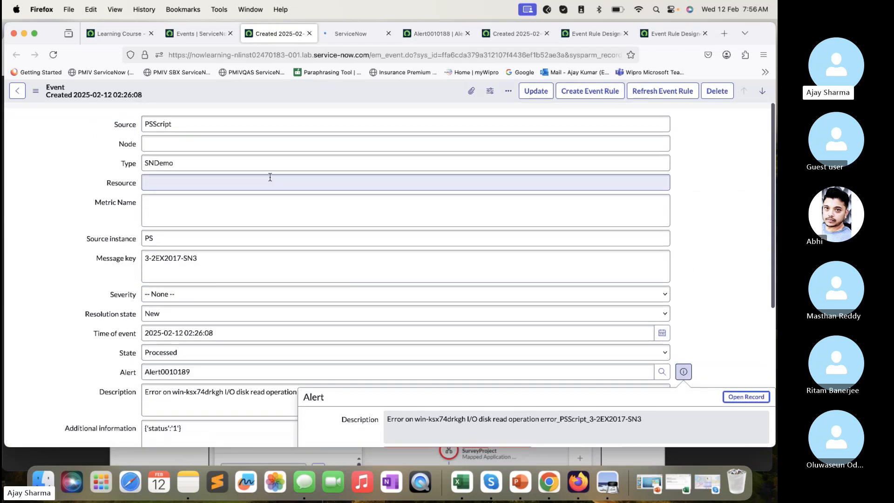
left_click(353, 34)
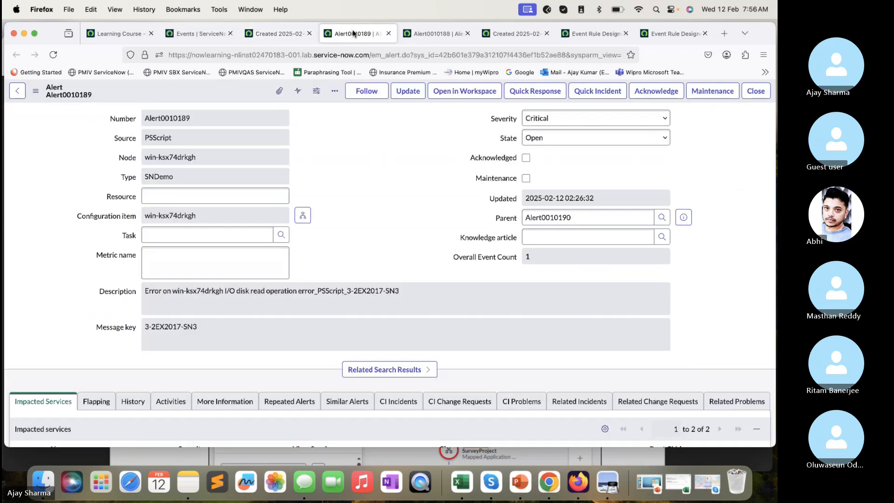
- Check the new alert's Configuration item and its Impacted Services list
key("Tab")
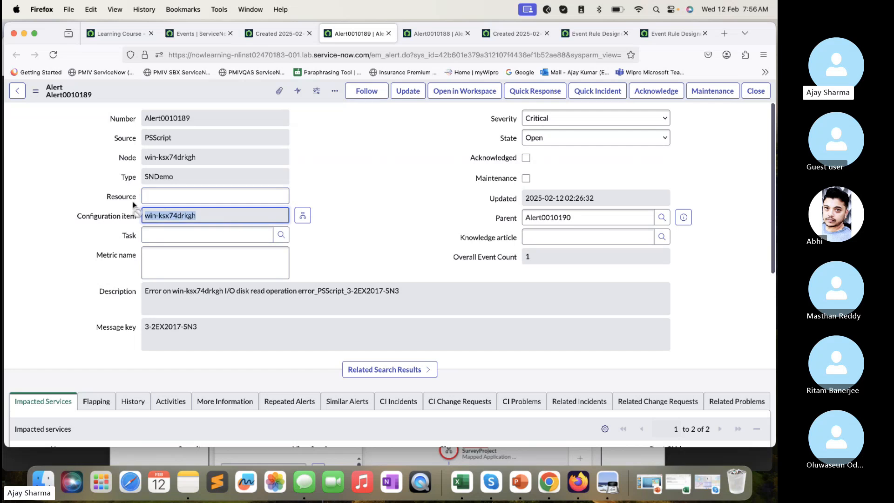
scroll(132, 205, "down", 5)
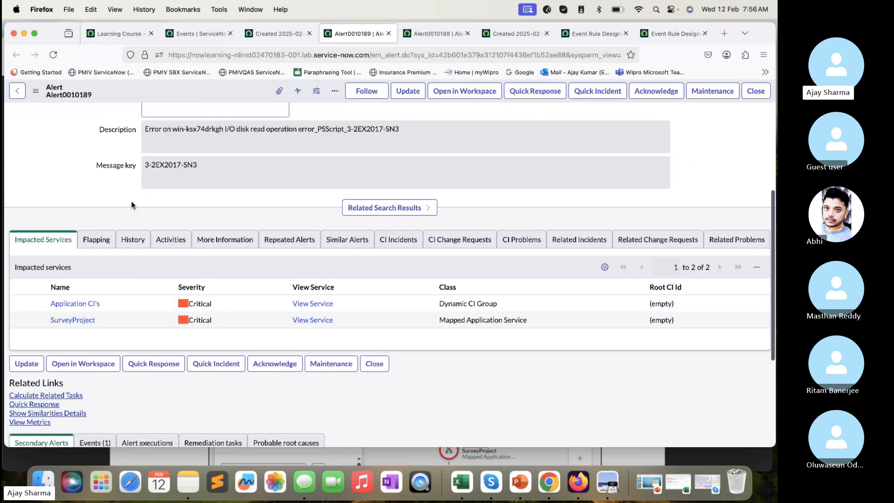
scroll(132, 205, "down", 1)
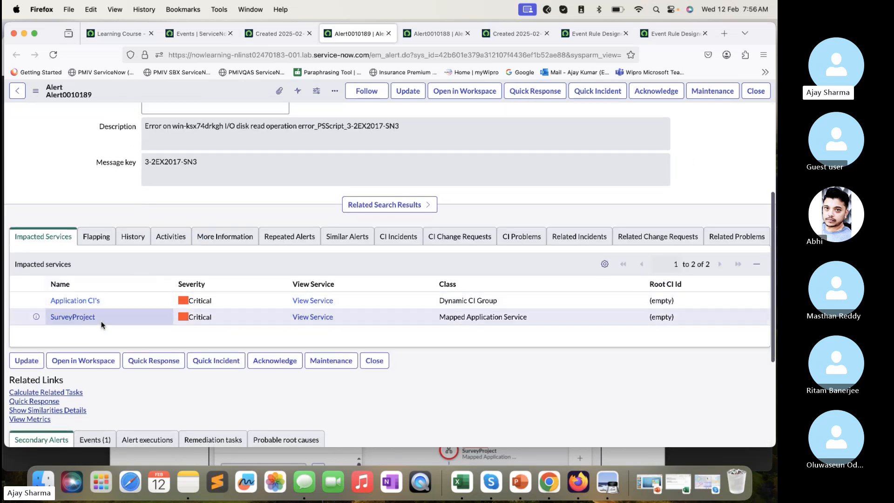
scroll(390, 274, "up", 5)
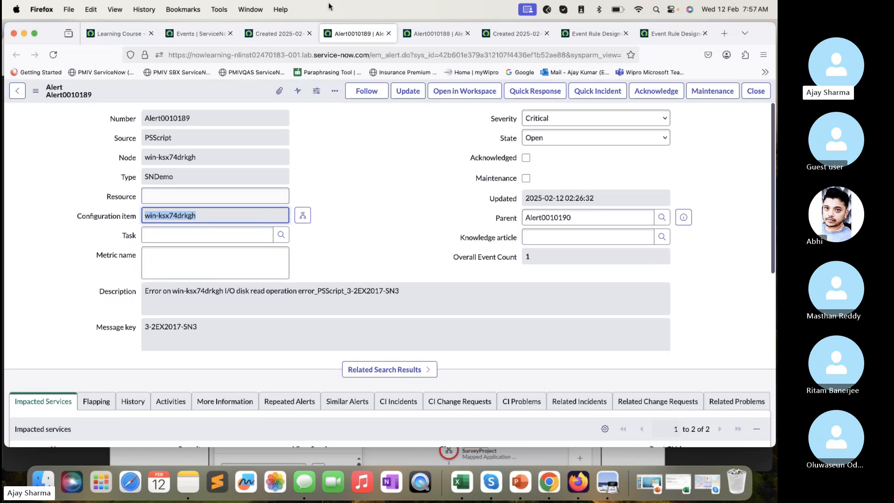
- Compare the new alert with the previous 3-2EX2017-SN2 alert, including their severity and parent, and return to the event record
left_click(426, 34)
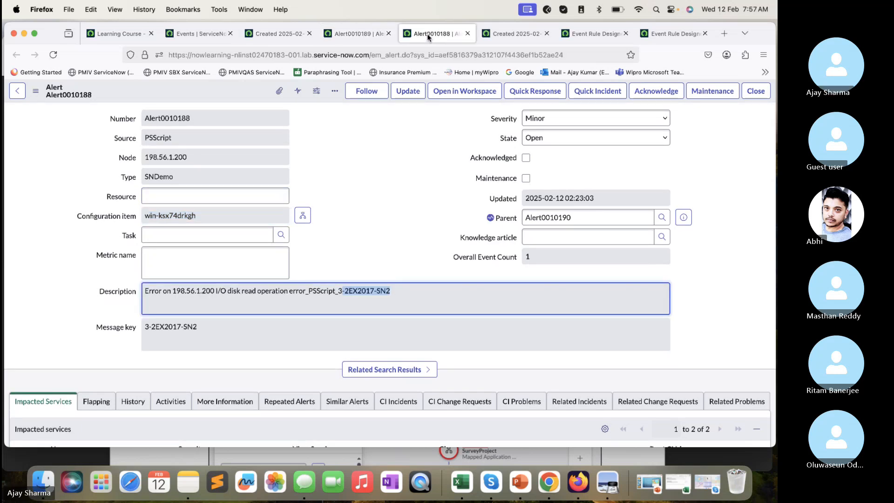
left_click(359, 34)
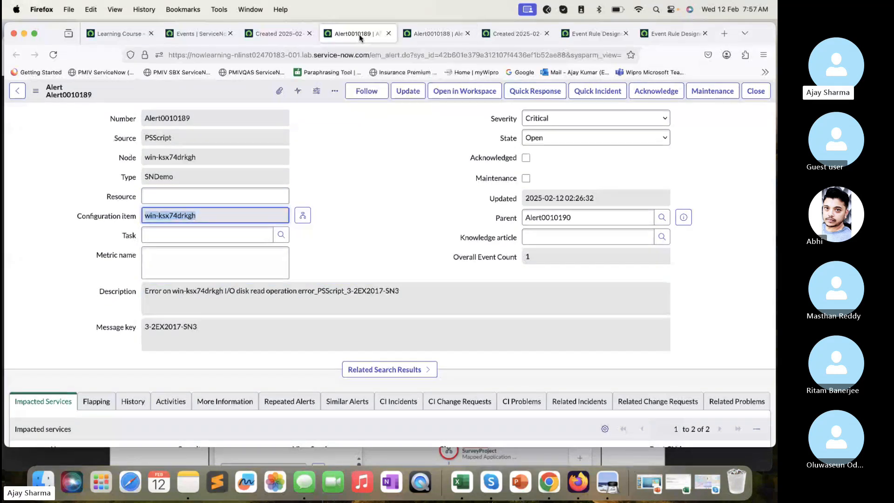
left_click(276, 35)
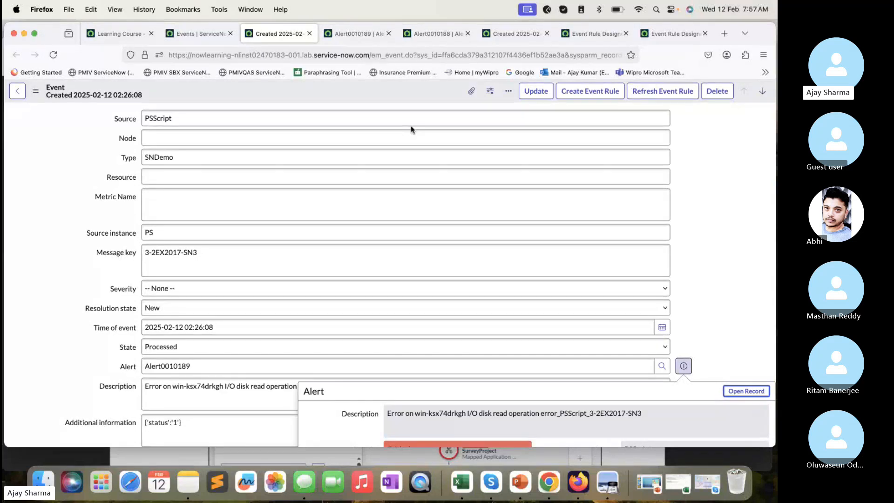
- Switch to Preview and review guide steps 7 and 8 on the Survey Project service map and closing the alert
left_click(282, 459)
scroll(309, 304, "down", 15)
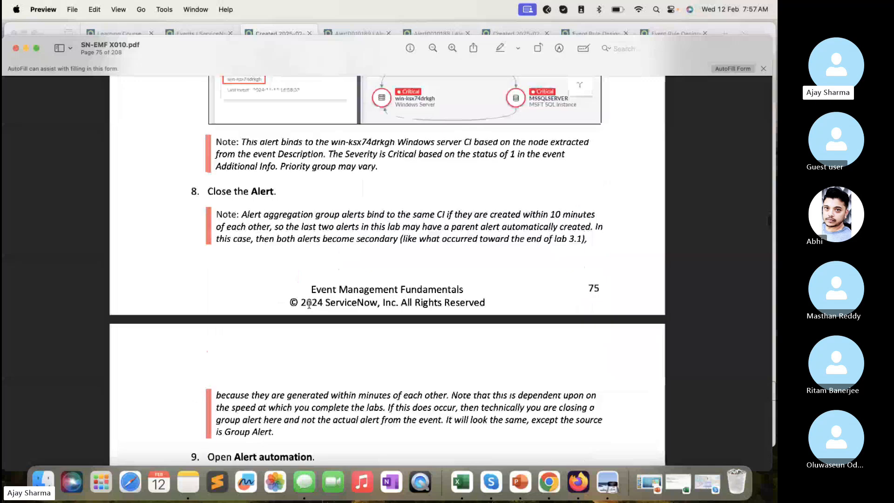
scroll(309, 305, "down", 1)
scroll(309, 304, "up", 4)
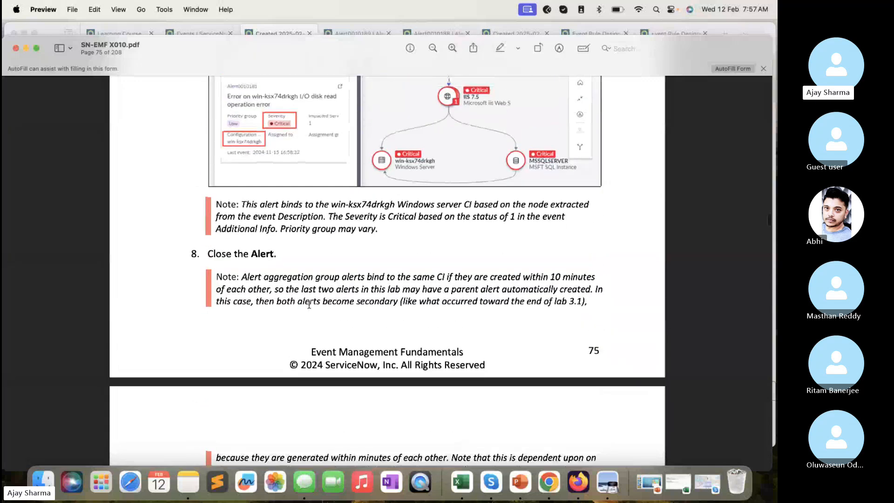
scroll(309, 304, "down", 8)
scroll(309, 305, "up", 14)
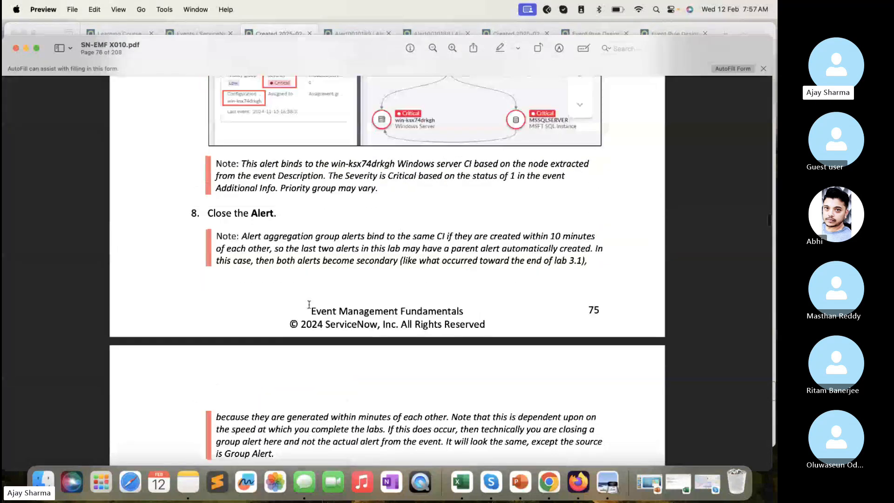
scroll(309, 304, "down", 2)
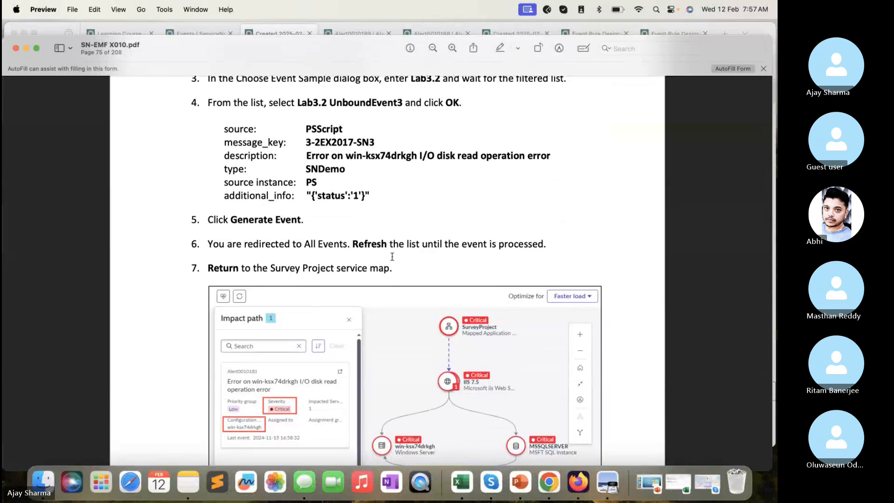
scroll(309, 279, "down", 4)
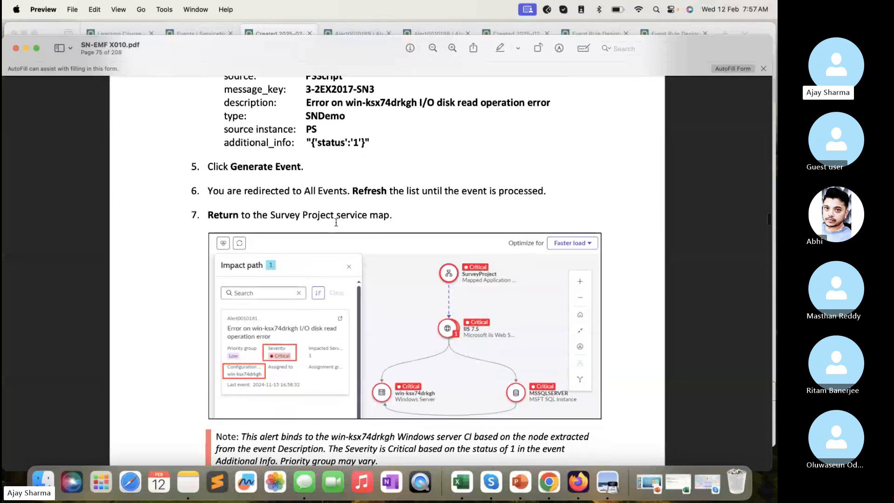
- Check the open 3-2EX2017-SN3 alert in Firefox, and return to Preview to read guide steps 8 through 11
left_click(354, 23)
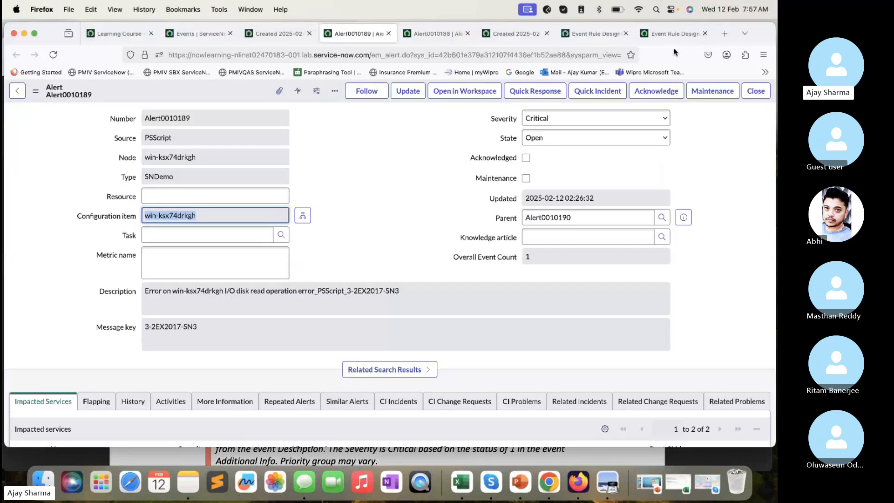
left_click(219, 460)
scroll(329, 298, "down", 3)
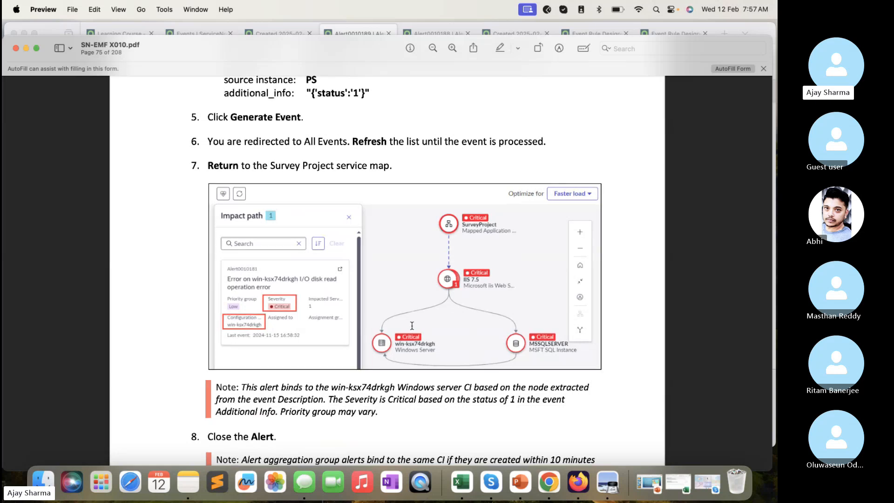
scroll(412, 325, "down", 5)
scroll(412, 326, "down", 12)
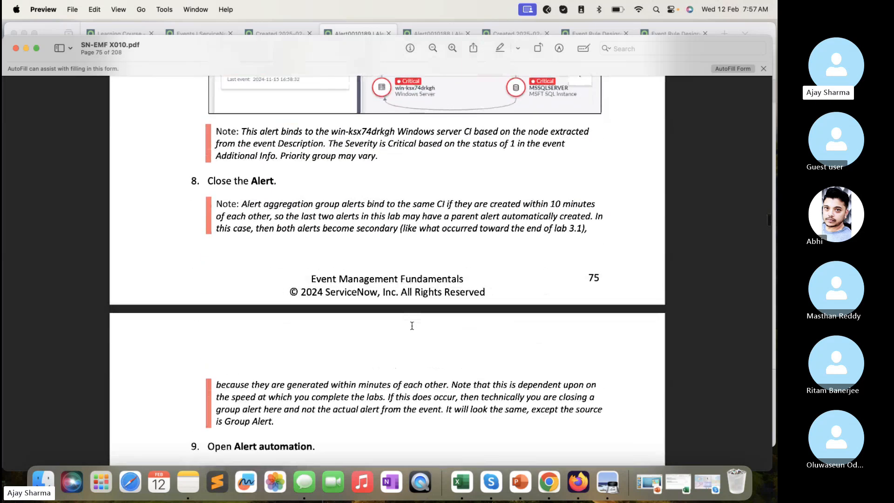
scroll(394, 288, "down", 3)
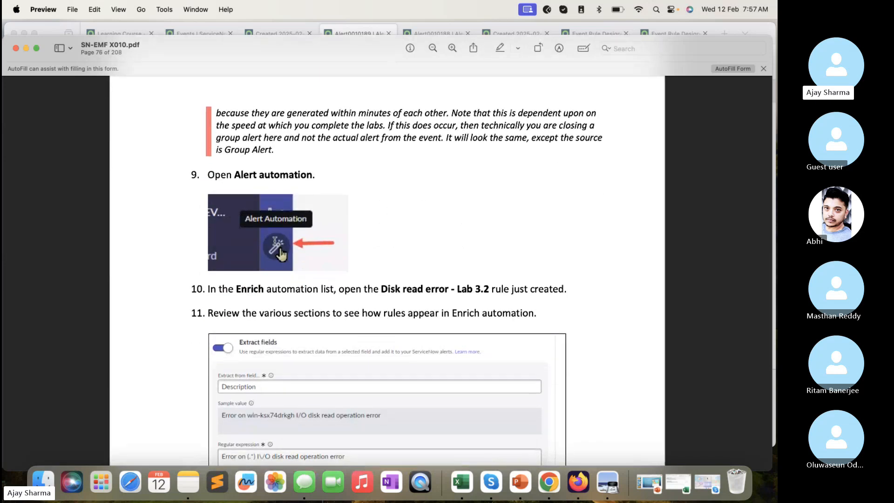
- Switch to Firefox, filter the application navigator for "Service ope", add Service Operations Workspace to favorites and open it
left_click(282, 29)
left_click(198, 32)
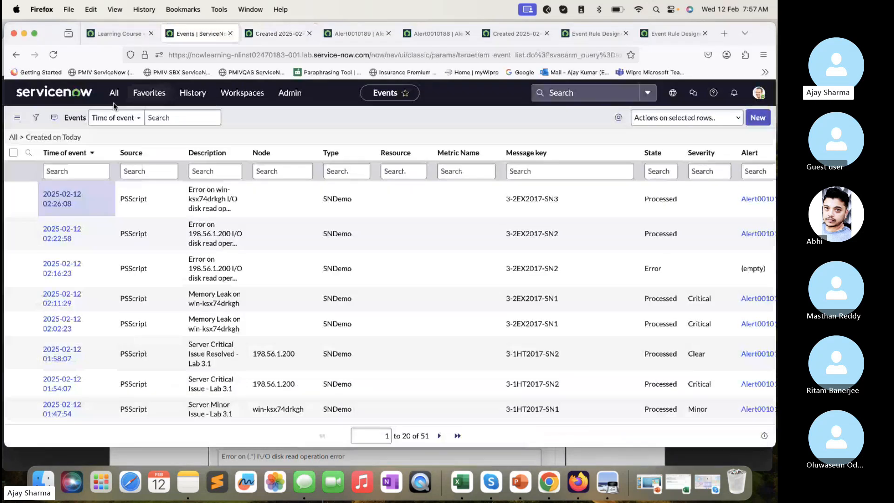
left_click(112, 103)
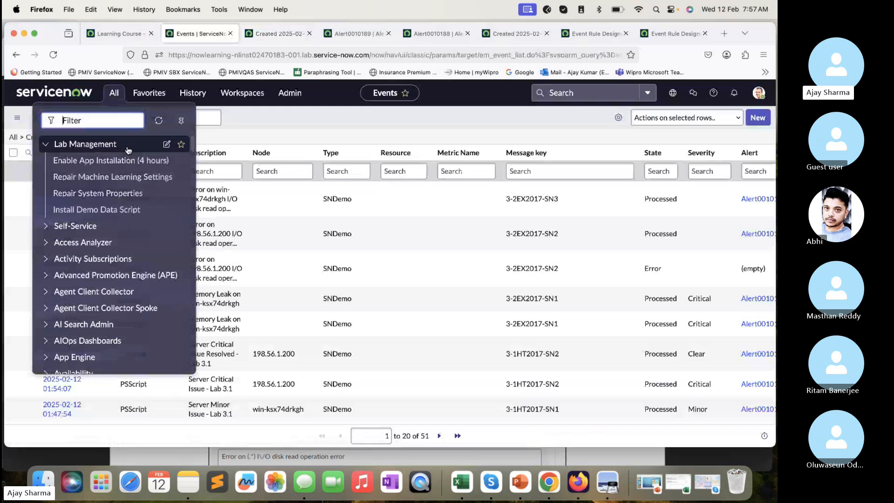
type("Service")
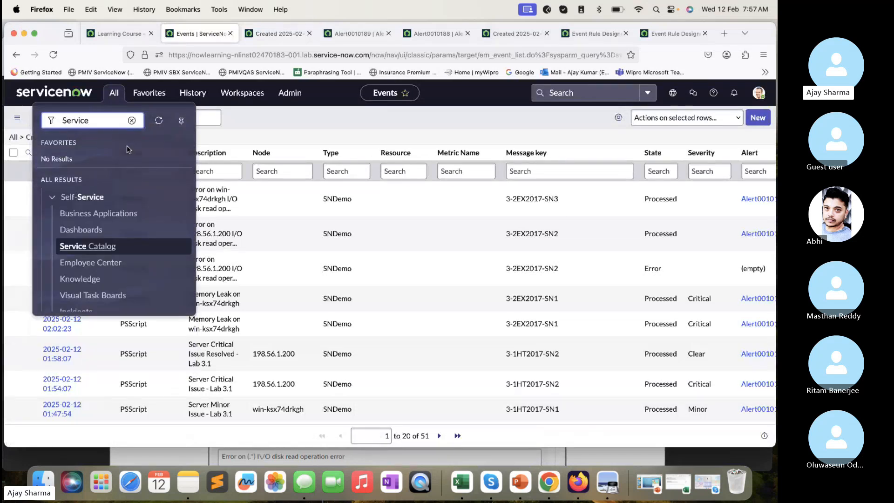
type(" ope")
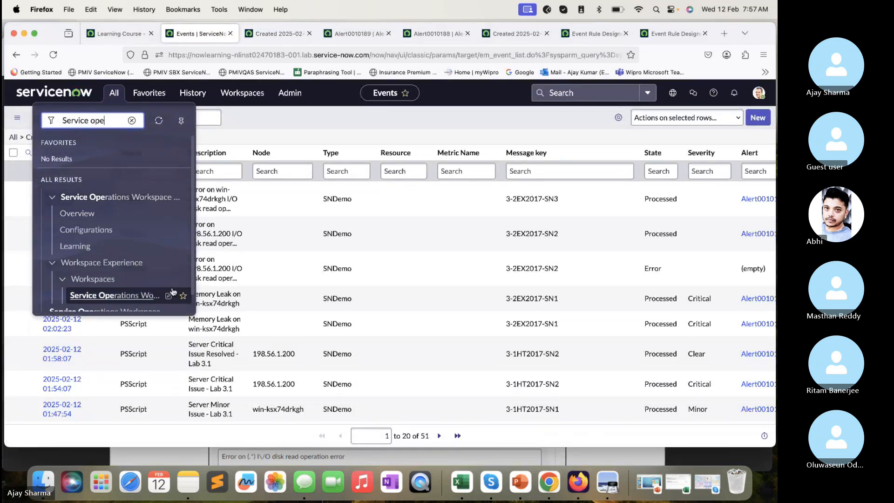
left_click(182, 297)
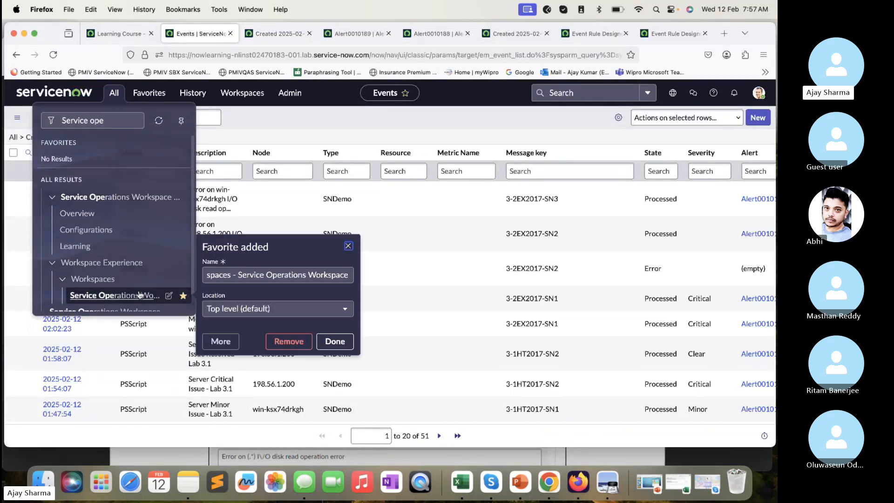
left_click(332, 341)
left_click(133, 303)
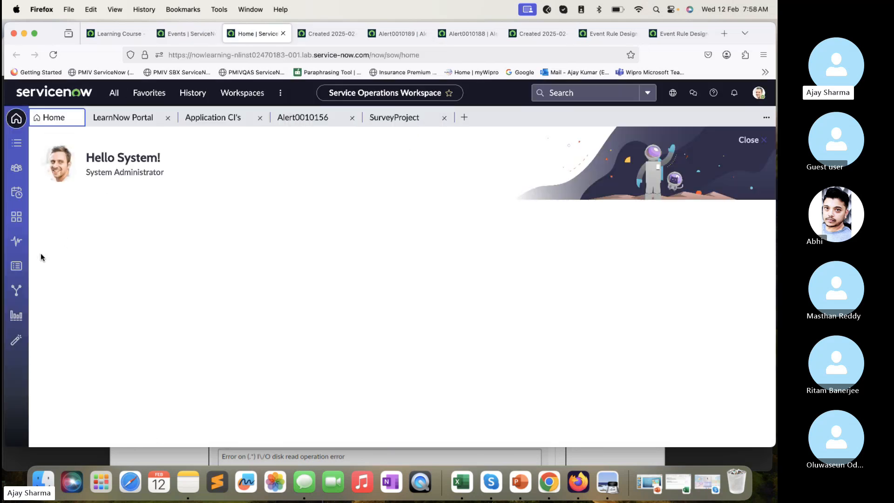
- Open the SurveyProject service map, reload it, and examine the alerts listed in its Impact path
left_click(16, 266)
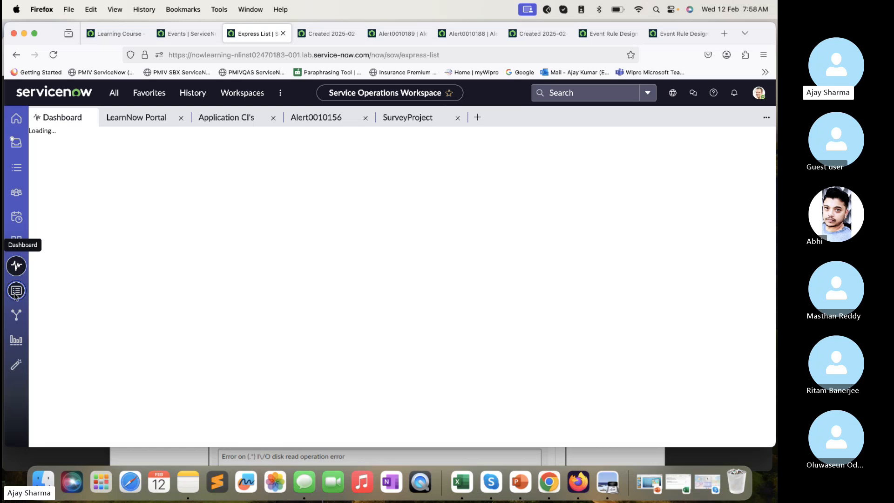
left_click(15, 294)
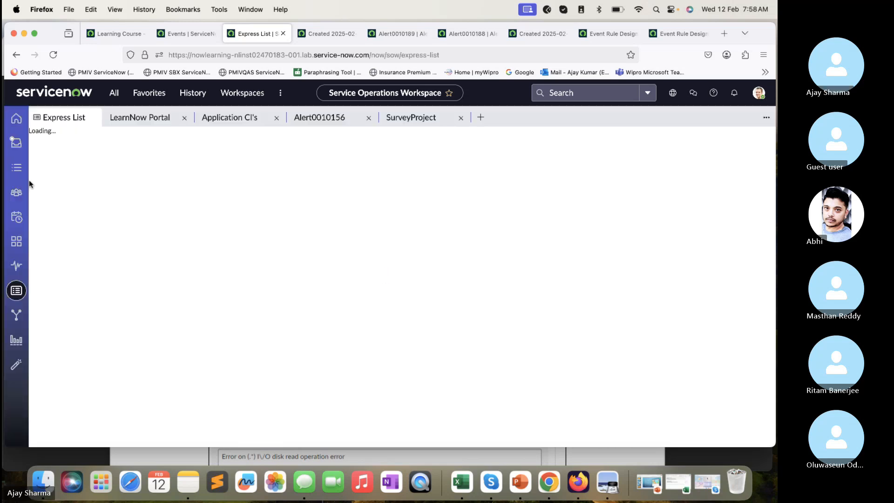
left_click(16, 241)
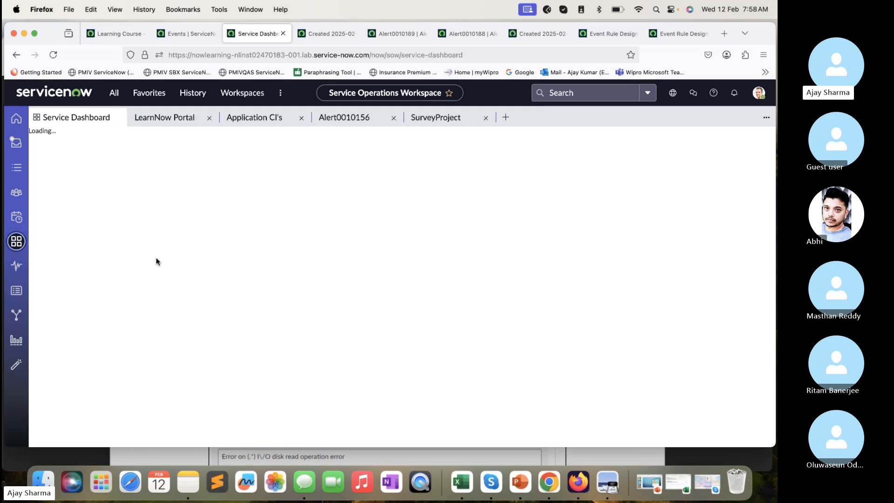
left_click(420, 117)
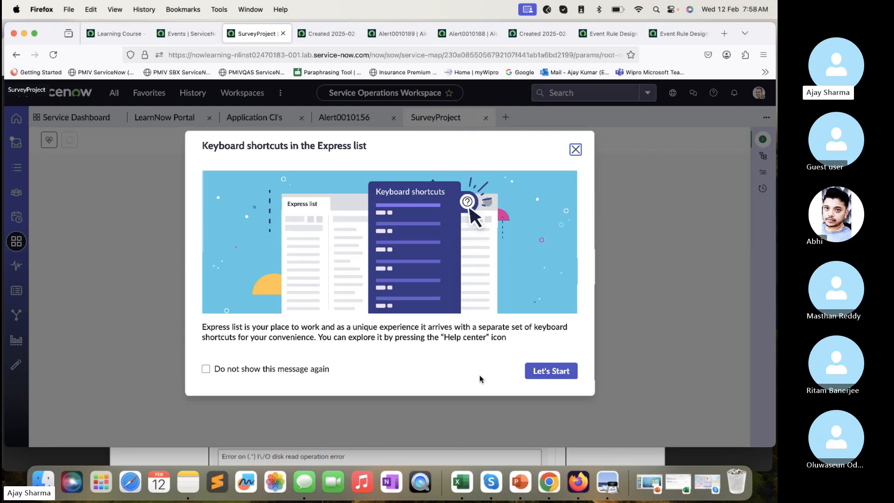
left_click(575, 148)
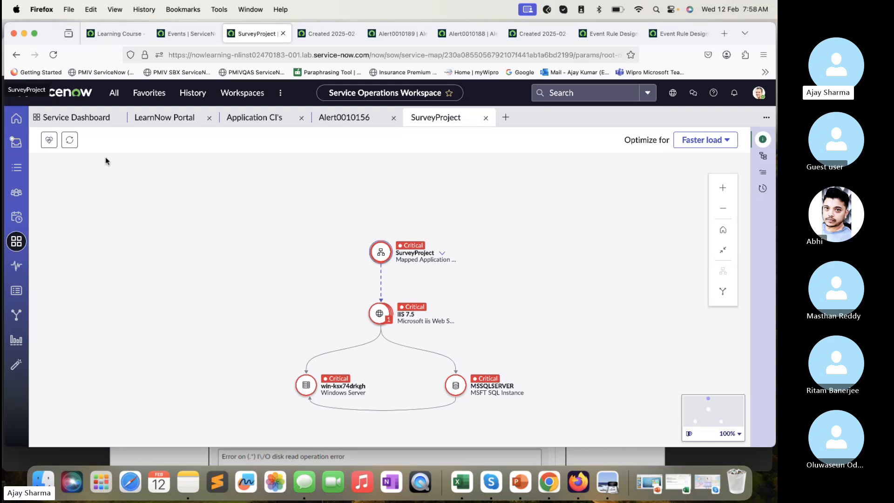
left_click(70, 140)
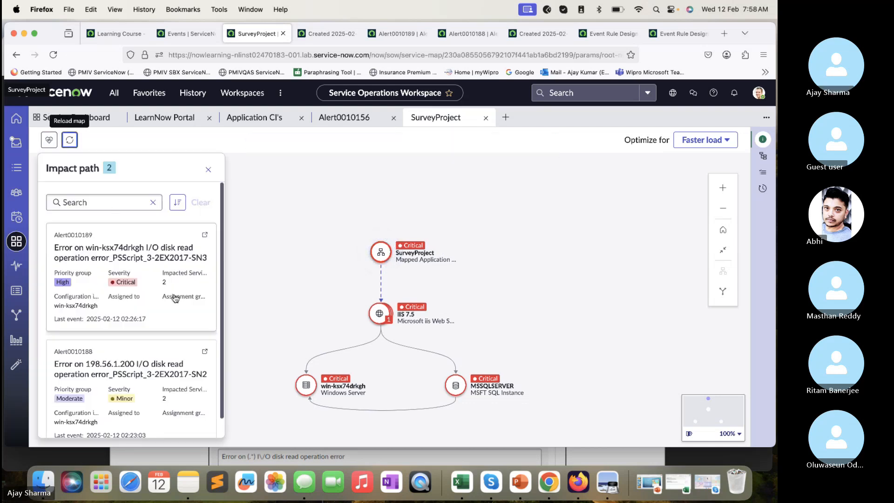
scroll(162, 326, "up", 2)
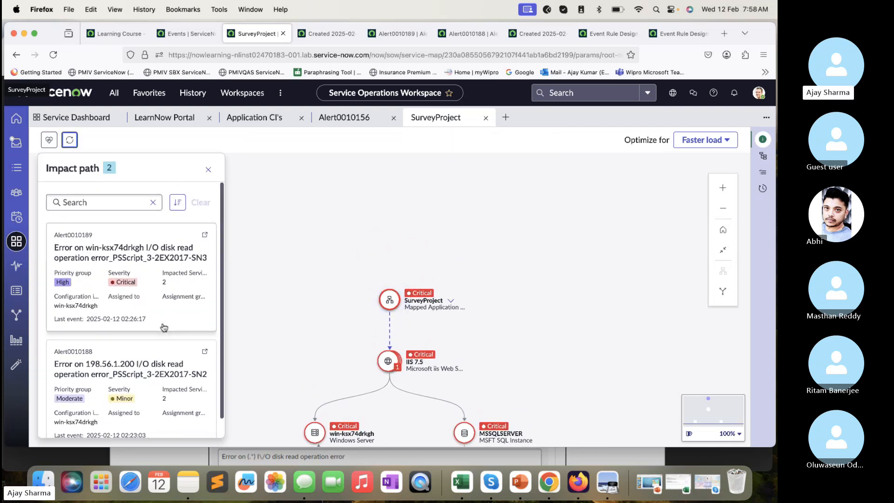
- Recheck guide step 8, and close the 3-2EX2017-SN3 and 3-2EX2017-SN2 alerts from their records in Firefox
left_click(344, 458)
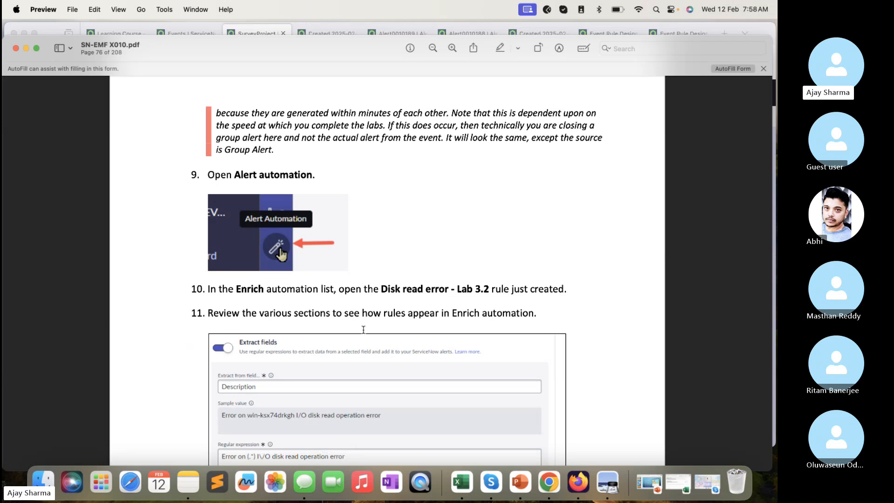
scroll(363, 329, "up", 8)
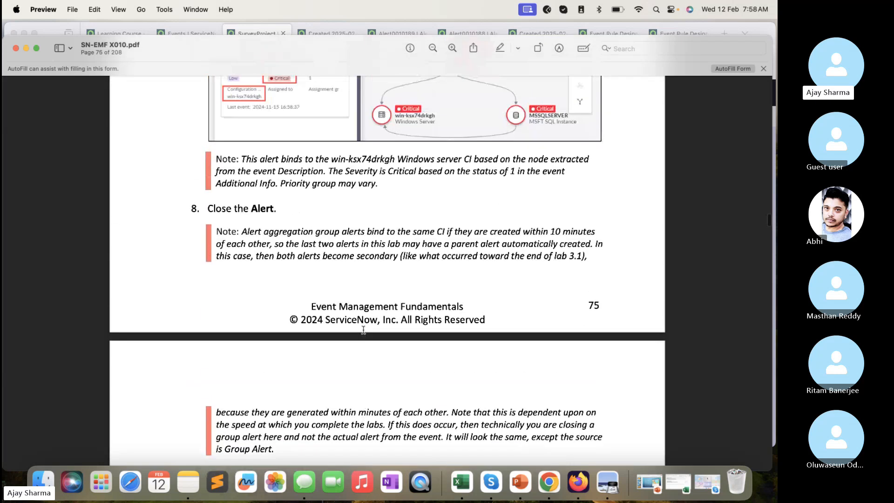
left_click(251, 30)
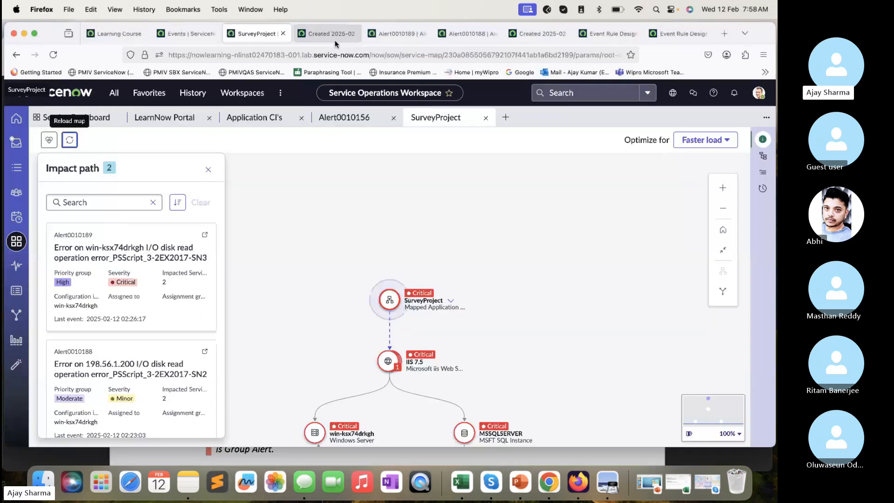
left_click(389, 34)
left_click(756, 91)
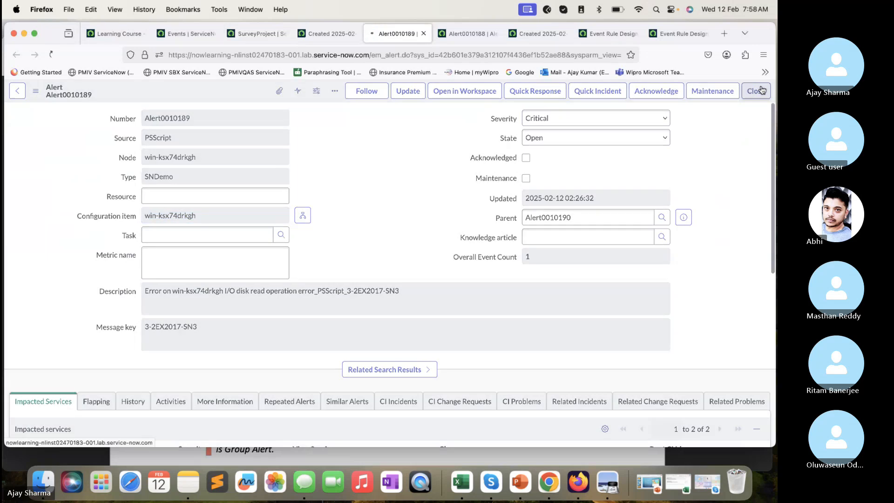
left_click(473, 40)
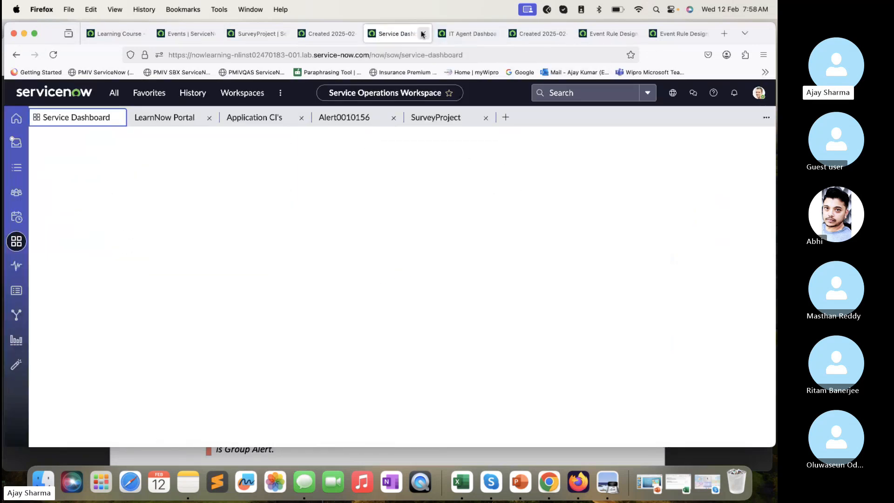
- Close the leftover IT Agent Dashboard and Service Dashboard browser tabs and return to the 3-2EX2017-SN3 event record
left_click(540, 34)
left_click(589, 35)
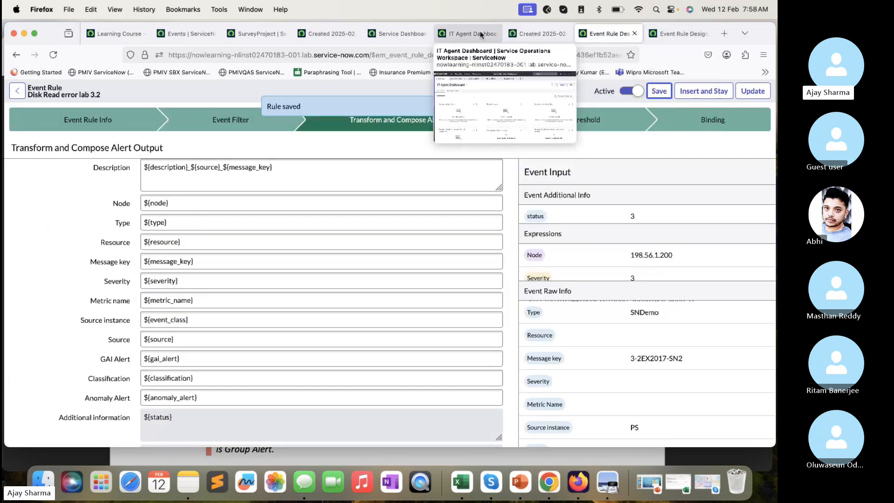
left_click(456, 34)
left_click(492, 35)
left_click(417, 35)
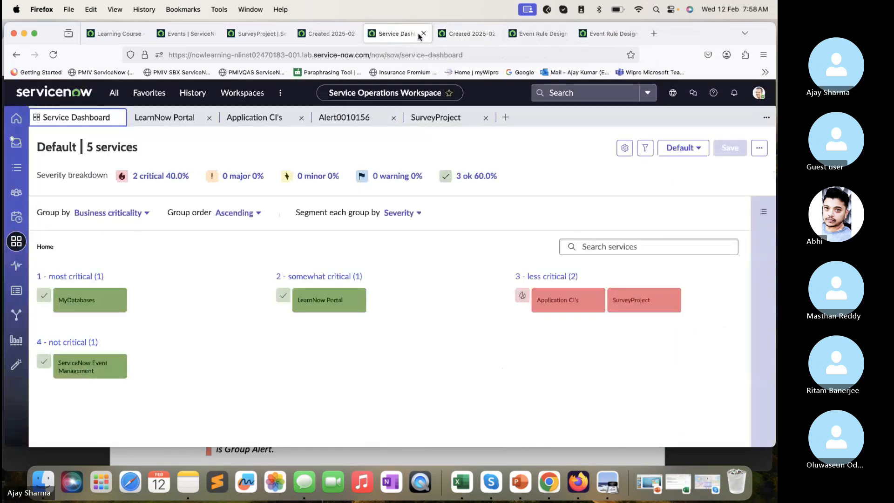
left_click(423, 34)
left_click(326, 33)
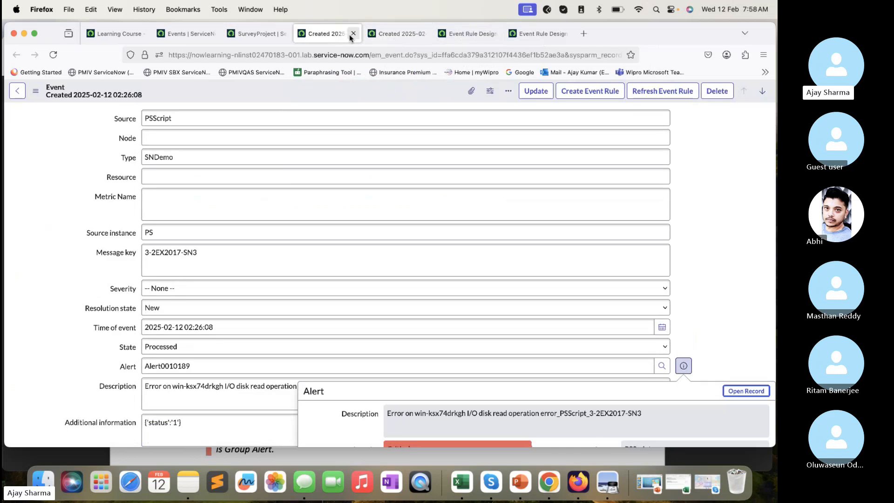
- Try to open the em_alert table by editing the event tab's web address, and return to the event record
left_click(382, 54)
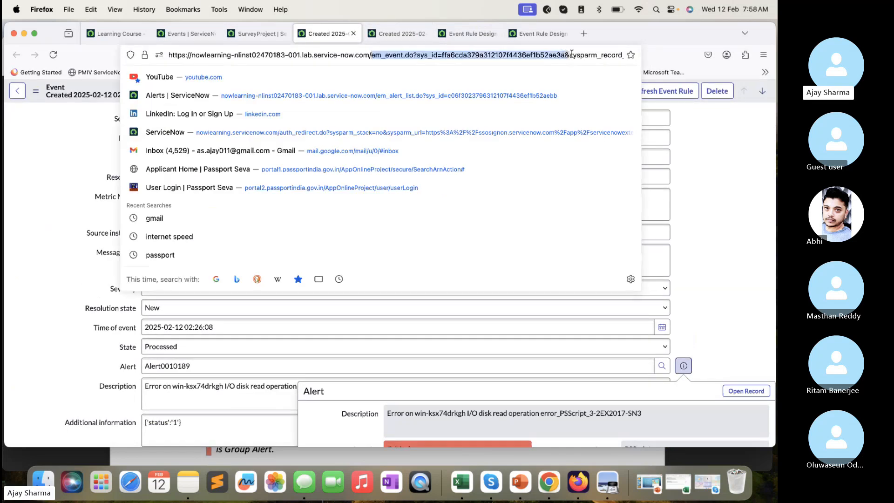
type("https://nowlearning-nlinst02470183-001.lab.service-now.com/")
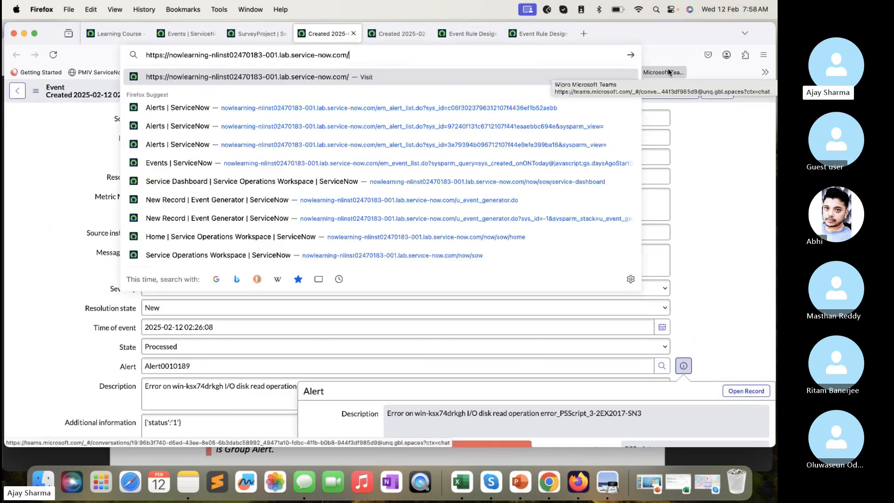
type("em_al")
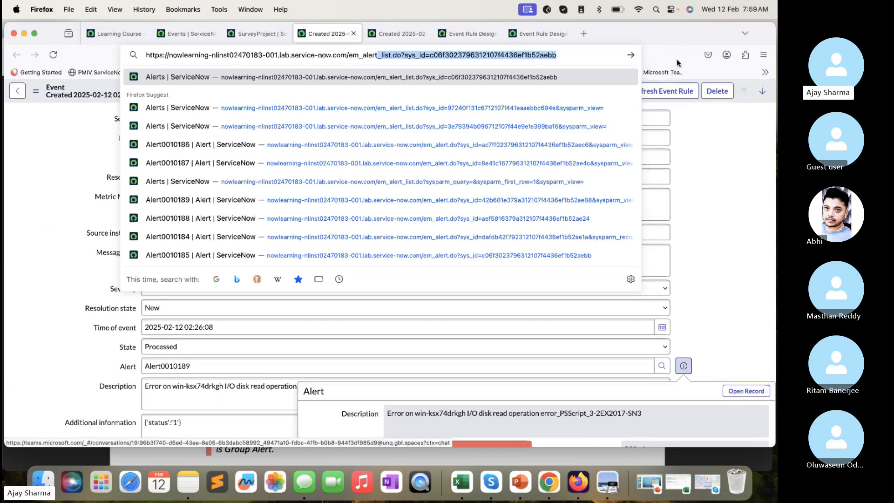
left_click_drag(447, 55, 430, 52)
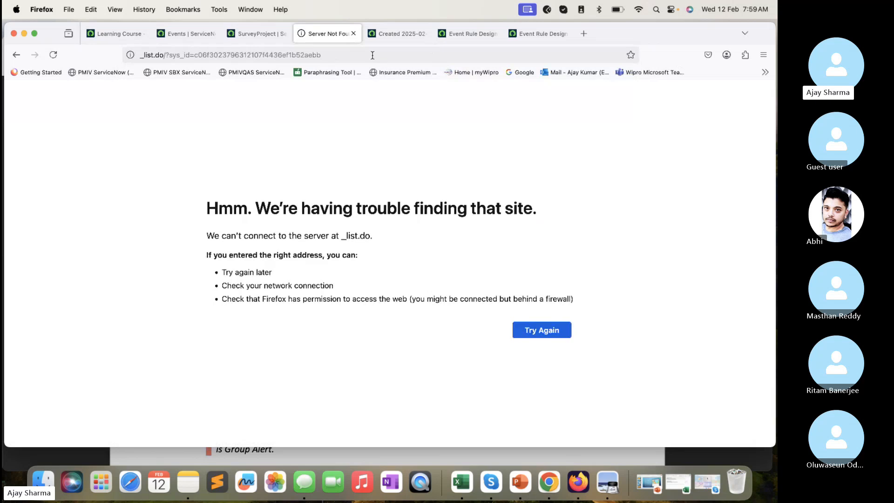
left_click(372, 55)
key("Escape")
key("super+bracketleft")
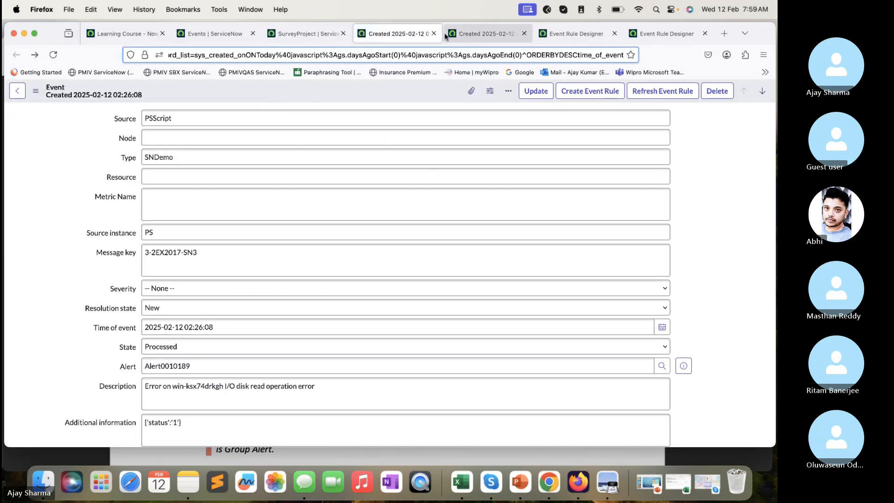
- Close the 3-2EX2017-SN3 event's browser tab and open the All Alerts list in a separate tab
left_click(433, 33)
left_click(254, 29)
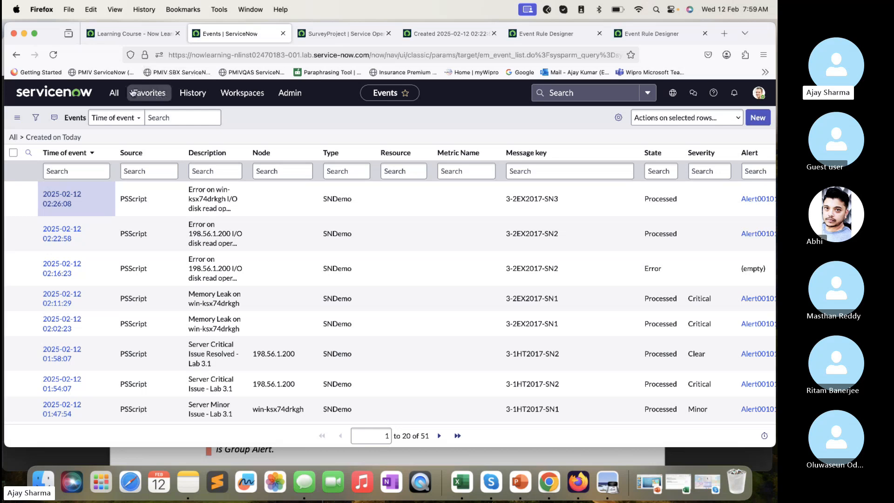
left_click(114, 93)
triple_click(116, 118)
type("A")
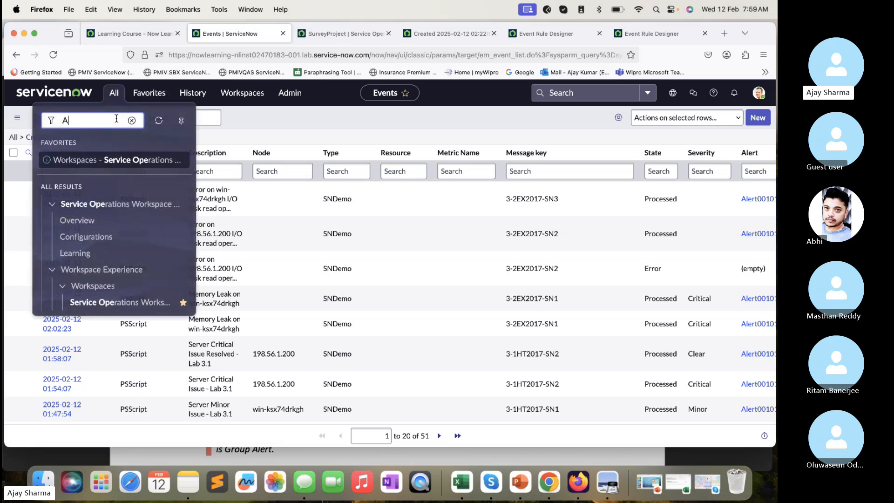
type("ll alerts")
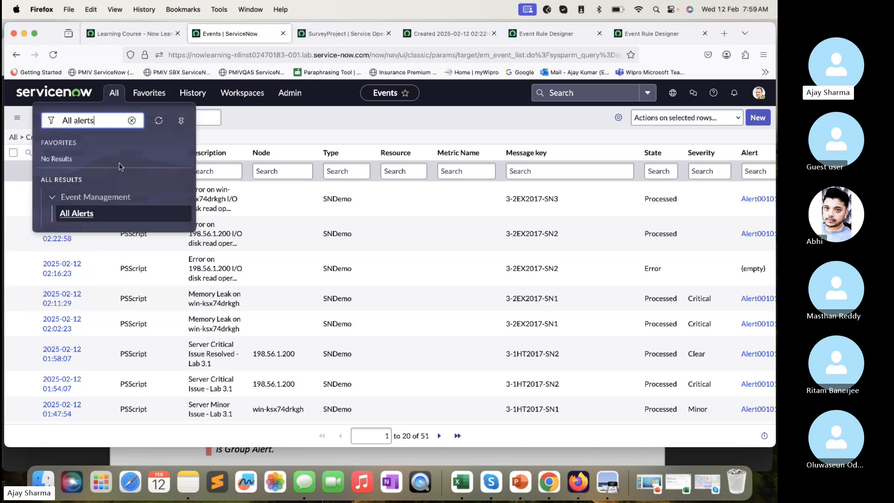
left_click(77, 214, "super")
left_click(315, 33)
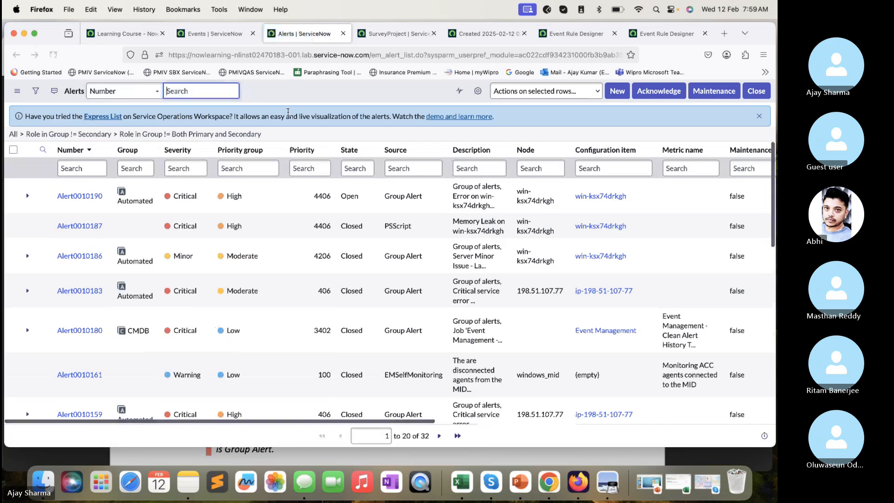
- Set the state of the open group alert Alert0010190 to Closed directly in the alerts list
left_click(370, 205)
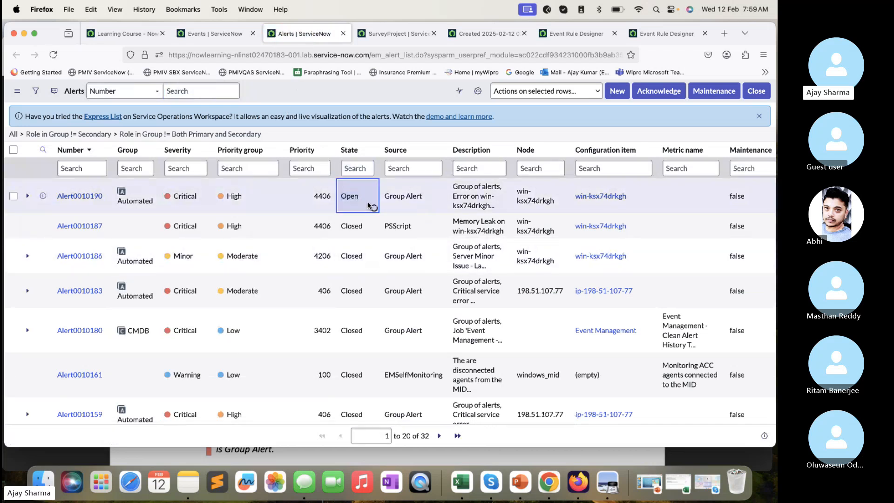
left_click(361, 190)
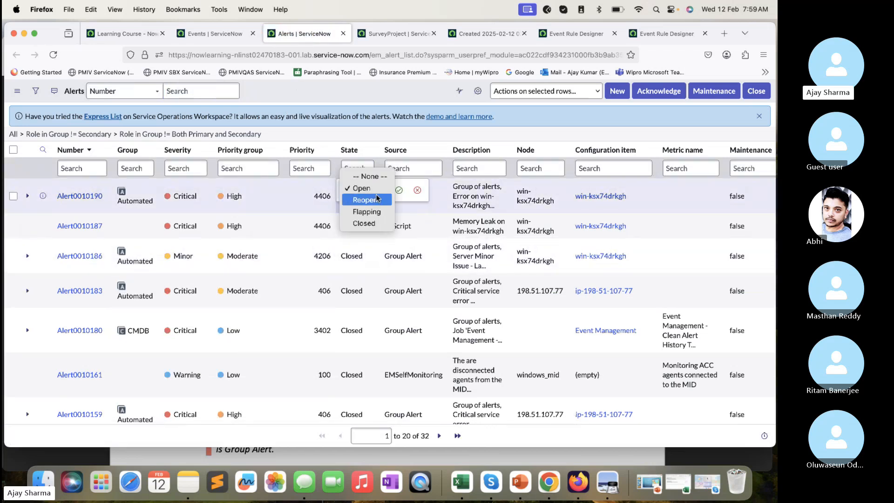
left_click(364, 222)
left_click(399, 191)
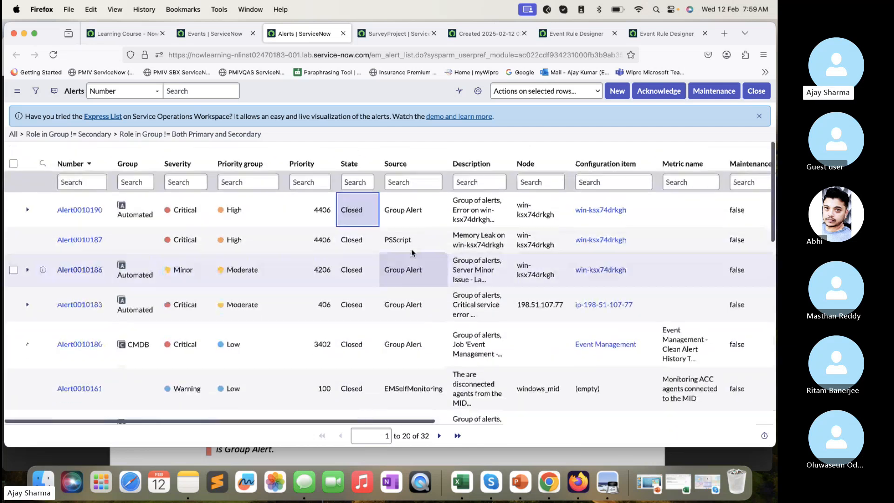
- Check the remaining event and rule browser tabs and return to the SurveyProject service map
left_click(479, 34)
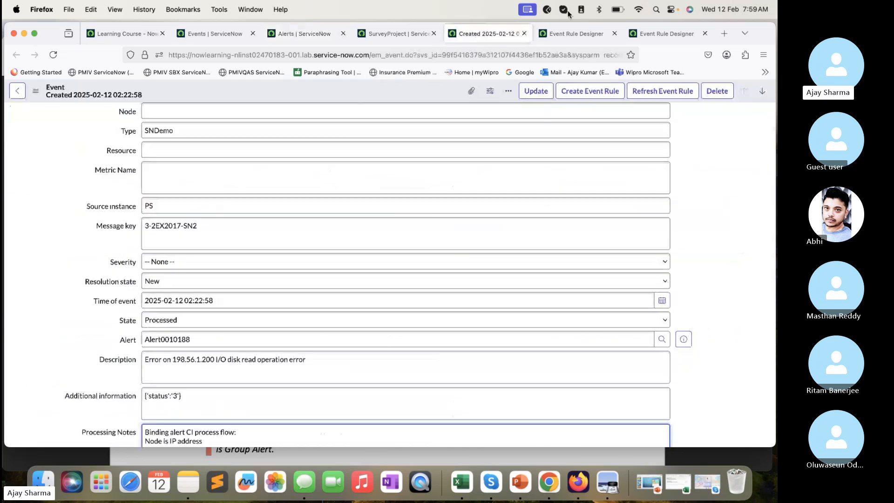
left_click(588, 35)
left_click(395, 35)
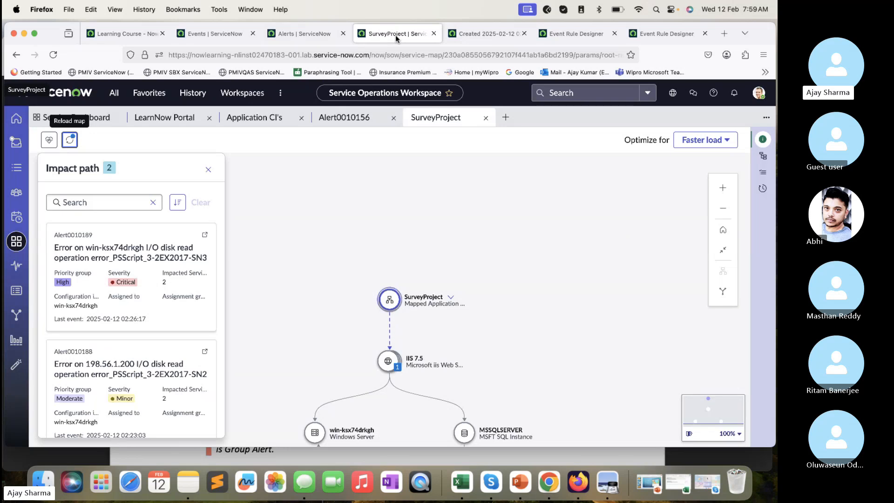
- Switch to the SN-EMF X010.pdf guide in Preview and review Lab 3.2 steps 9 to 11 and the start of Lab 3.3
left_click(446, 449)
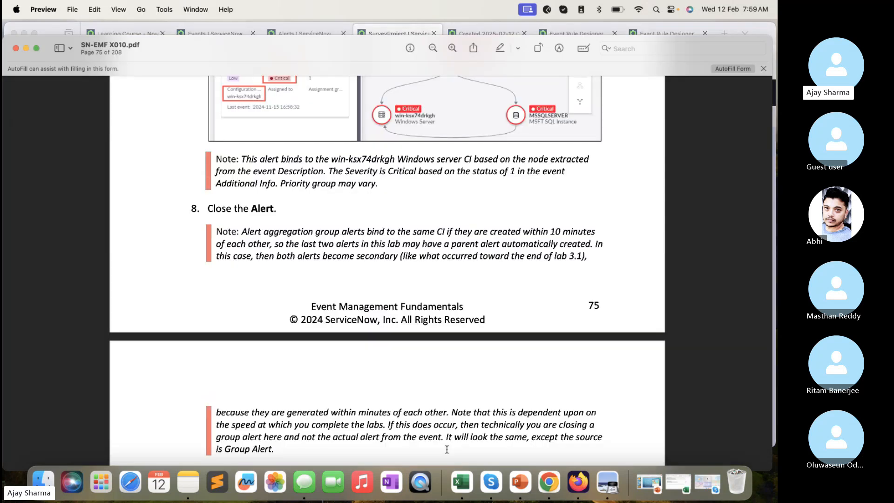
scroll(447, 449, "down", 10)
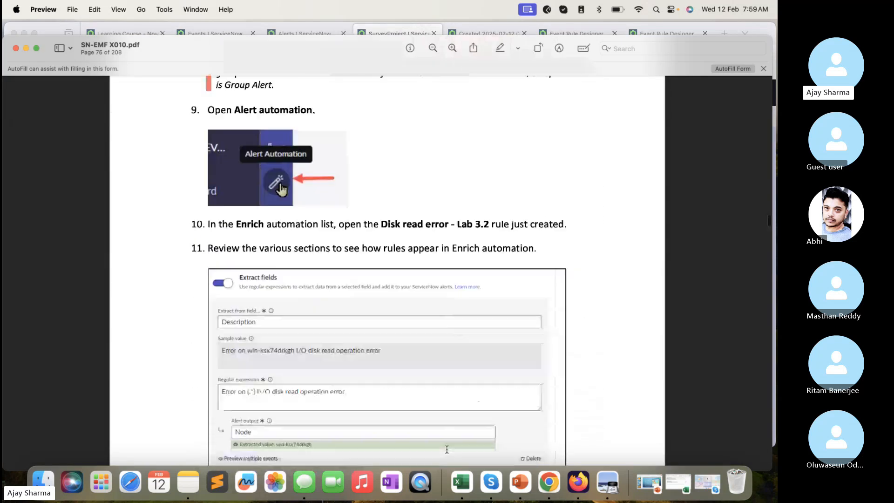
scroll(446, 450, "down", 3)
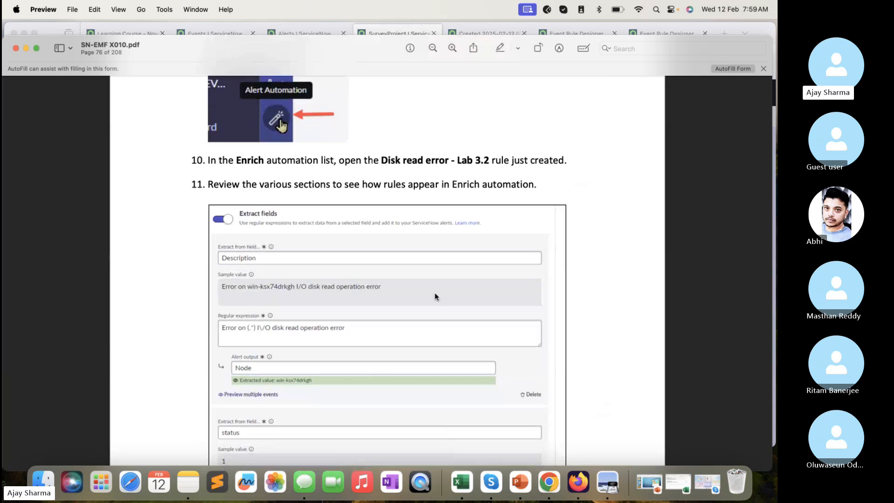
scroll(436, 296, "down", 20)
scroll(437, 296, "down", 4)
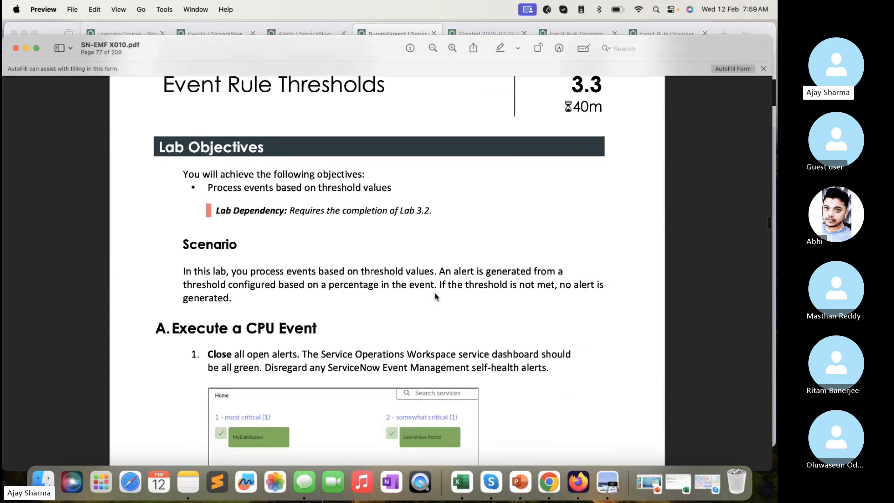
scroll(396, 186, "up", 5)
left_click_drag(388, 150, 134, 152)
- Skim the Lab 3.3 Event Rule Thresholds instructions through the custom threshold challenge task
scroll(313, 237, "down", 20)
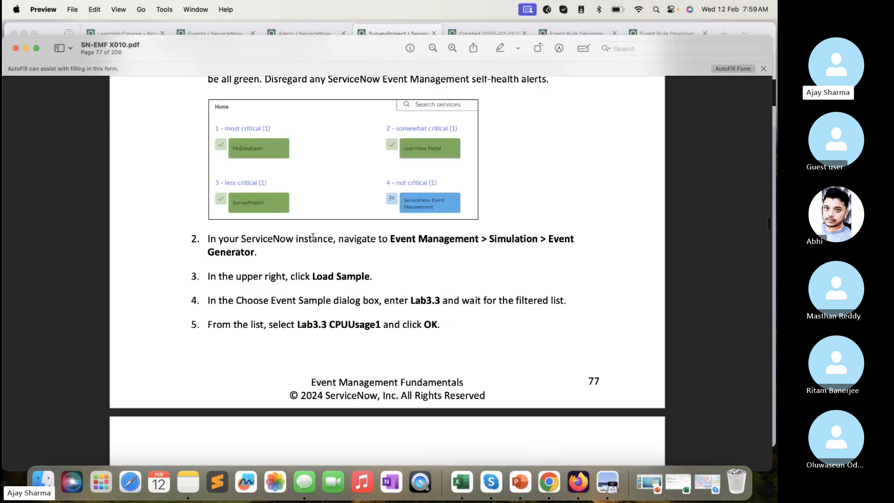
scroll(313, 237, "down", 10)
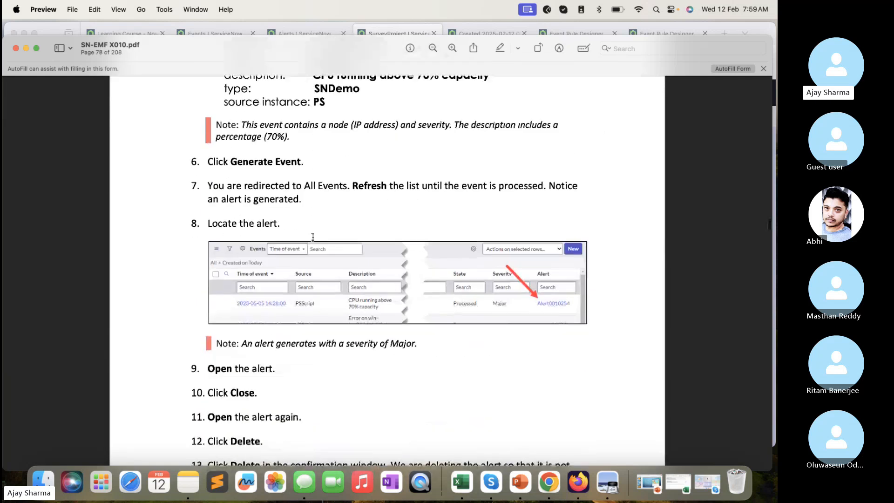
scroll(313, 237, "down", 20)
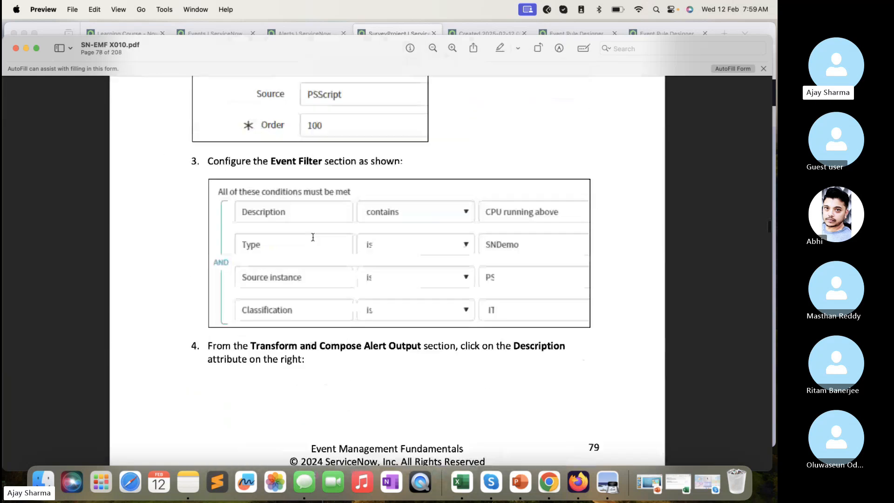
scroll(313, 237, "down", 20)
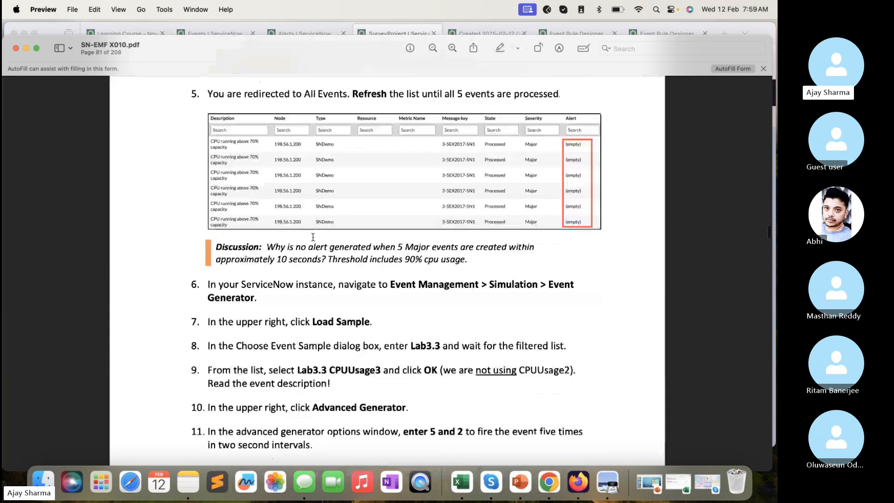
scroll(312, 237, "down", 20)
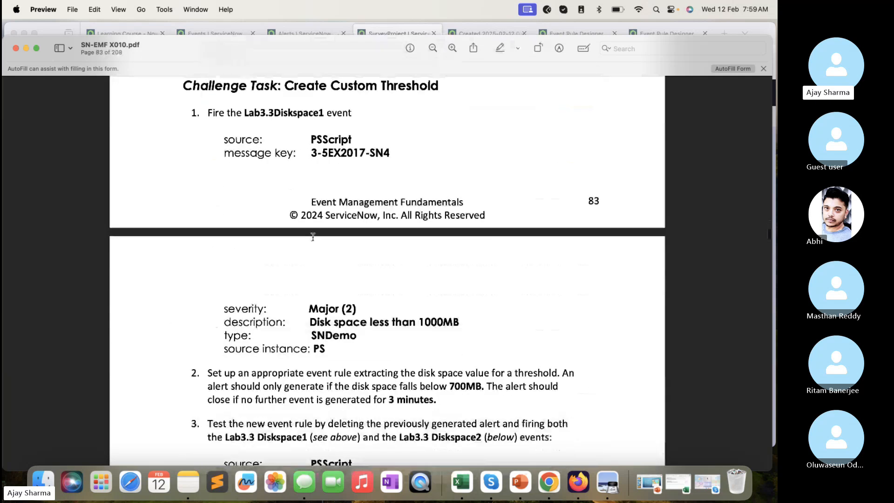
scroll(313, 237, "down", 10)
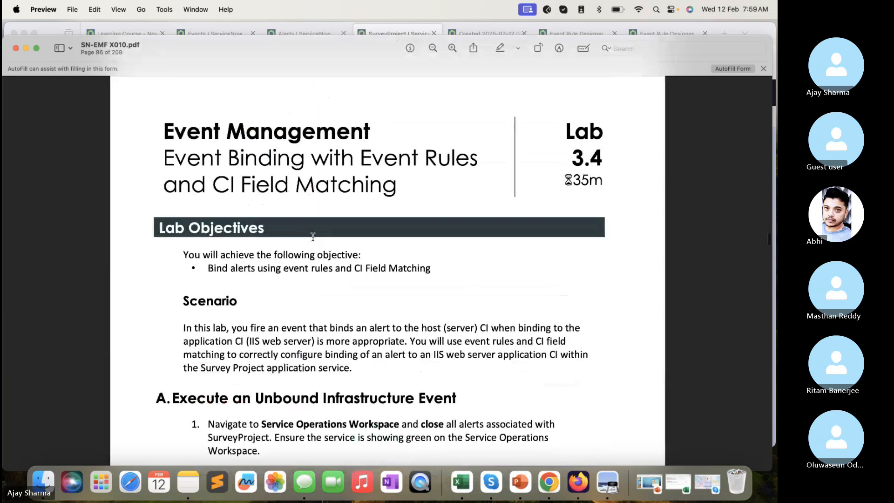
- Skim the Lab 3.4 instructions on event rules with CI field matching up to the SurveyProject service map check
scroll(313, 237, "down", 6)
scroll(313, 236, "down", 20)
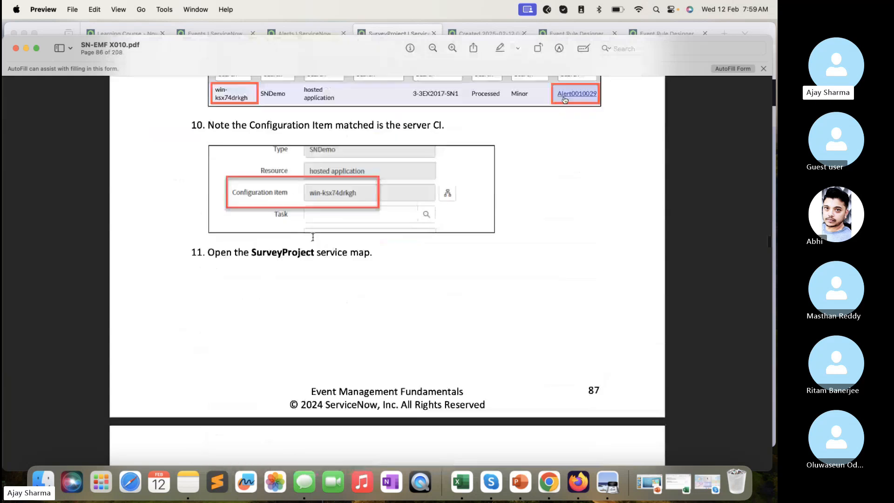
scroll(313, 237, "down", 1)
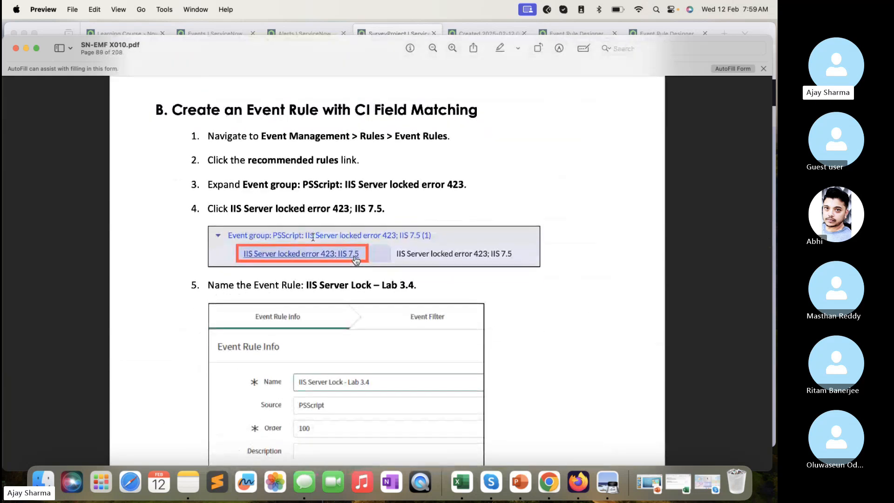
scroll(313, 237, "up", 3)
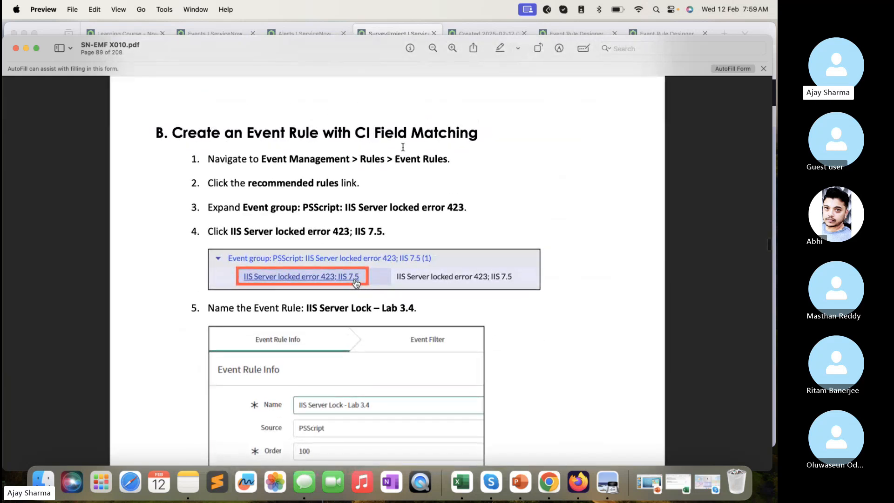
scroll(398, 154, "down", 20)
scroll(403, 147, "down", 20)
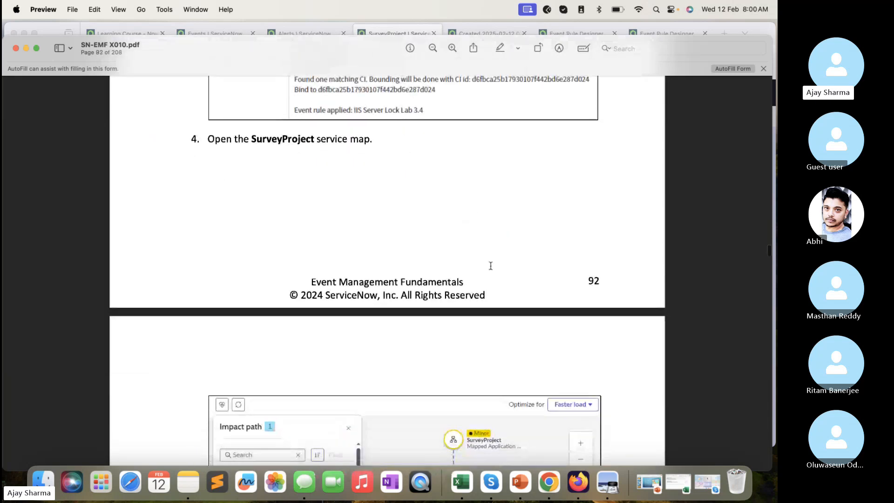
scroll(490, 266, "down", 20)
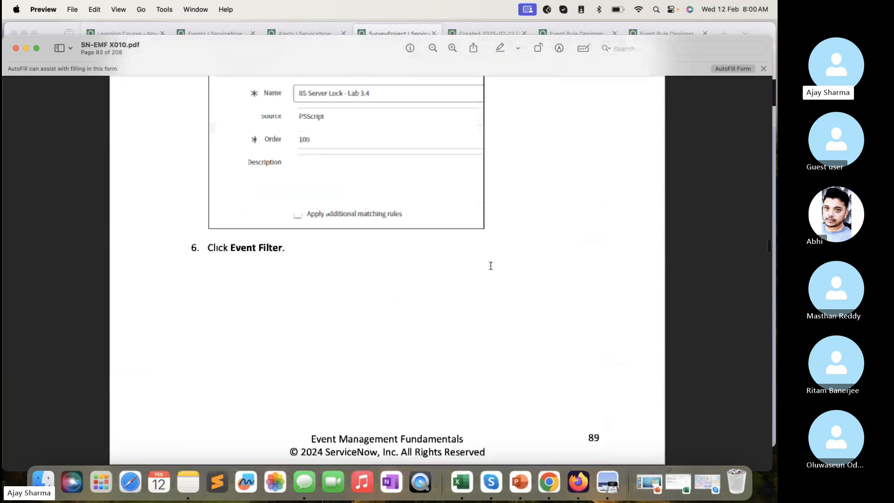
- Go back through the guide to the Memory Leak Server Binding event rule instructions in Lab 3.2
scroll(491, 265, "up", 20)
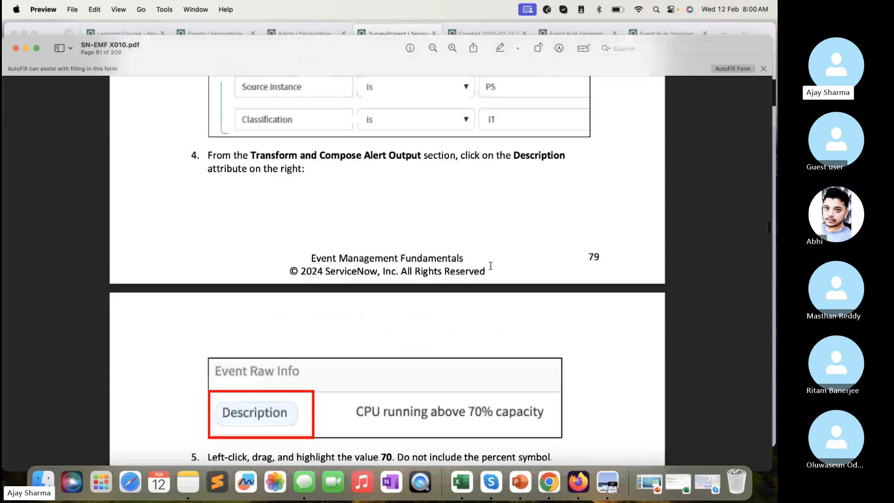
scroll(491, 265, "up", 20)
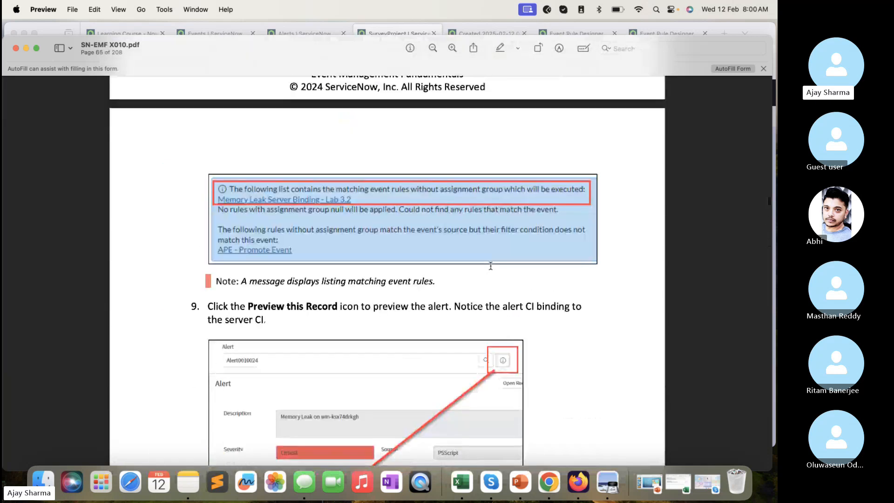
scroll(490, 265, "up", 20)
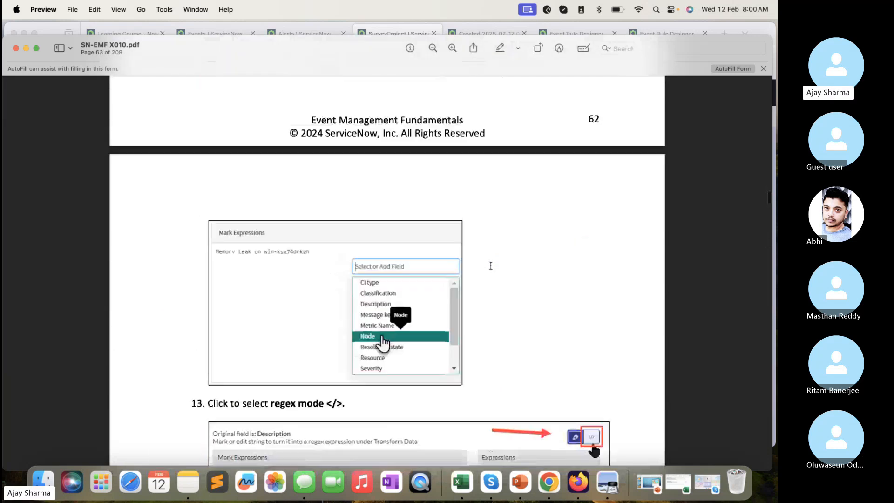
scroll(491, 266, "up", 20)
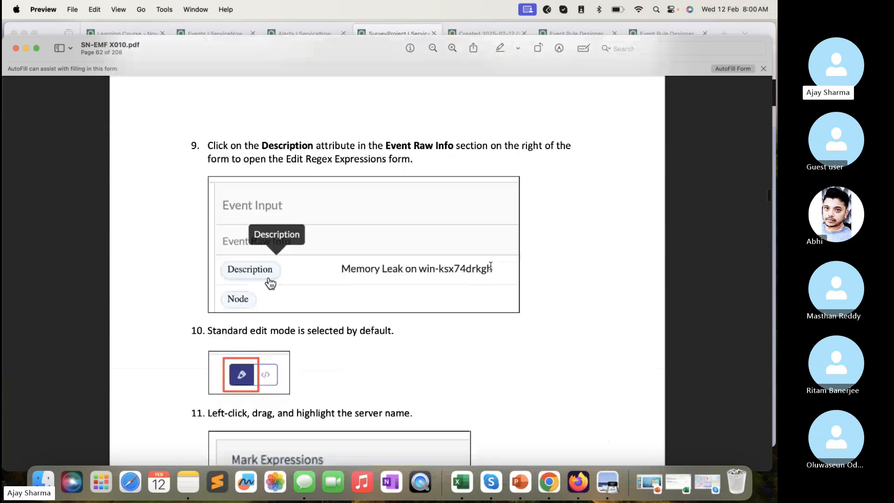
scroll(490, 265, "up", 20)
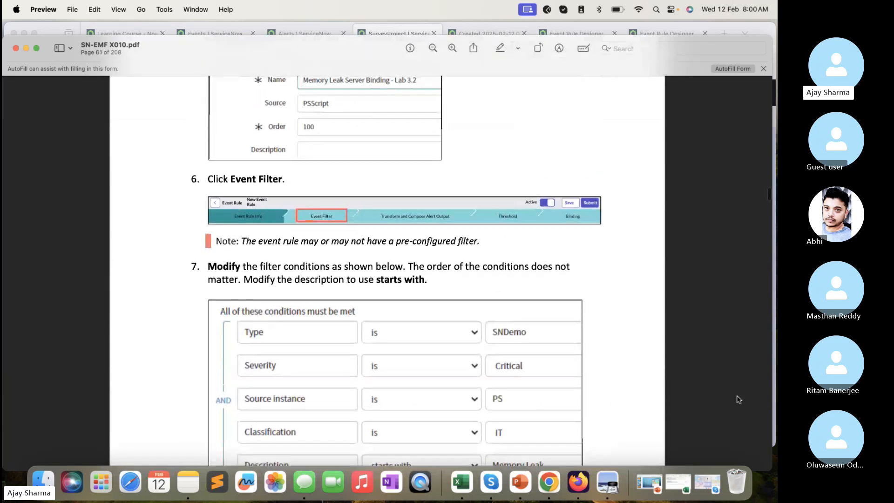
- Switch to the ITOM Batch 3 Morning call in Skype and make its window slightly taller
key("super+Tab")
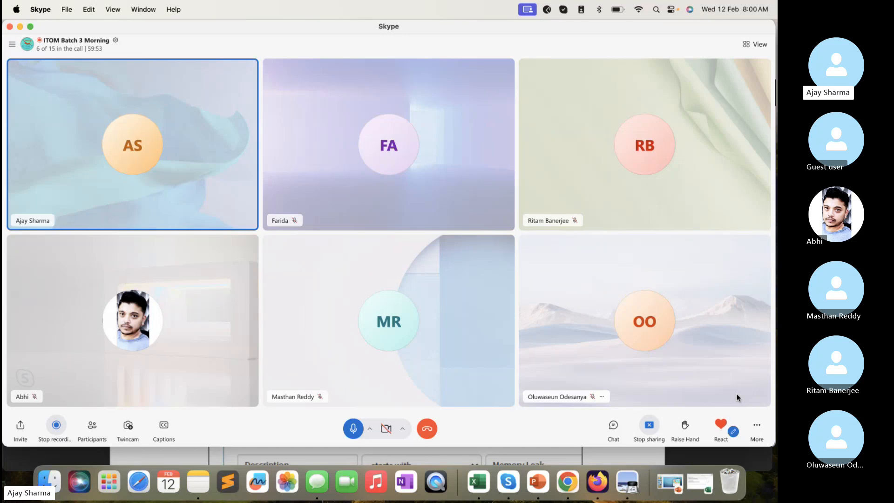
mouse_move(714, 421)
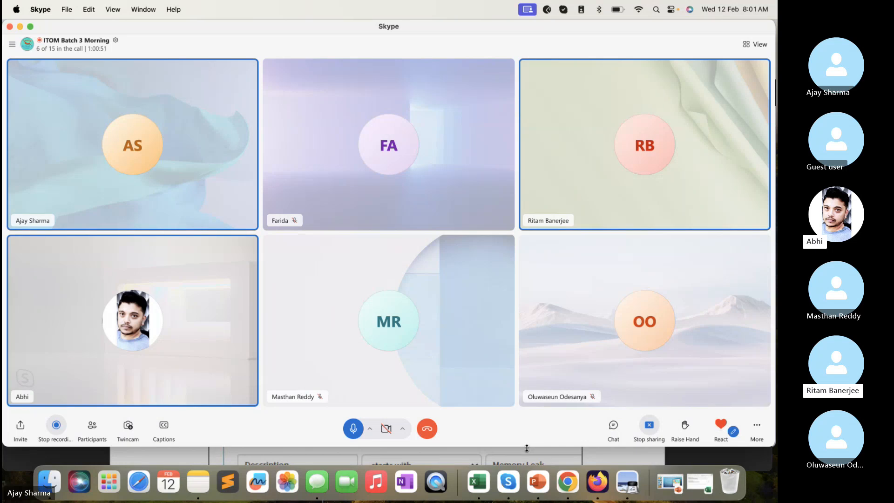
left_click_drag(527, 447, 524, 460)
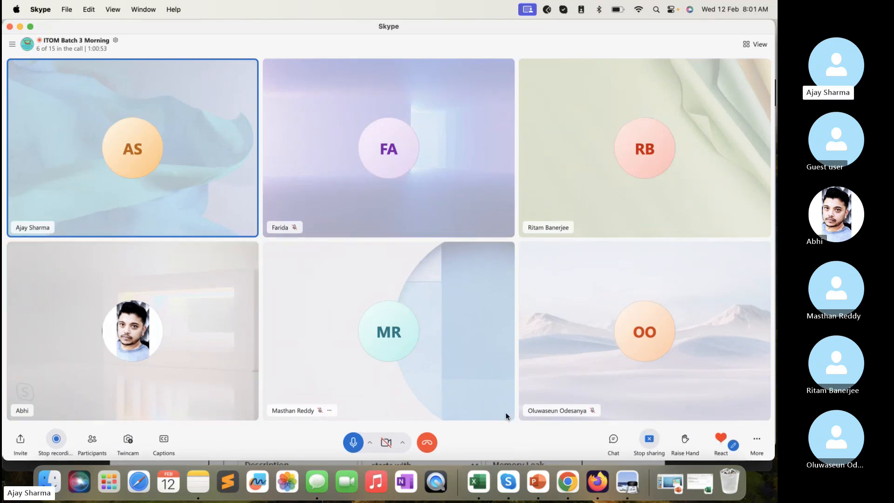